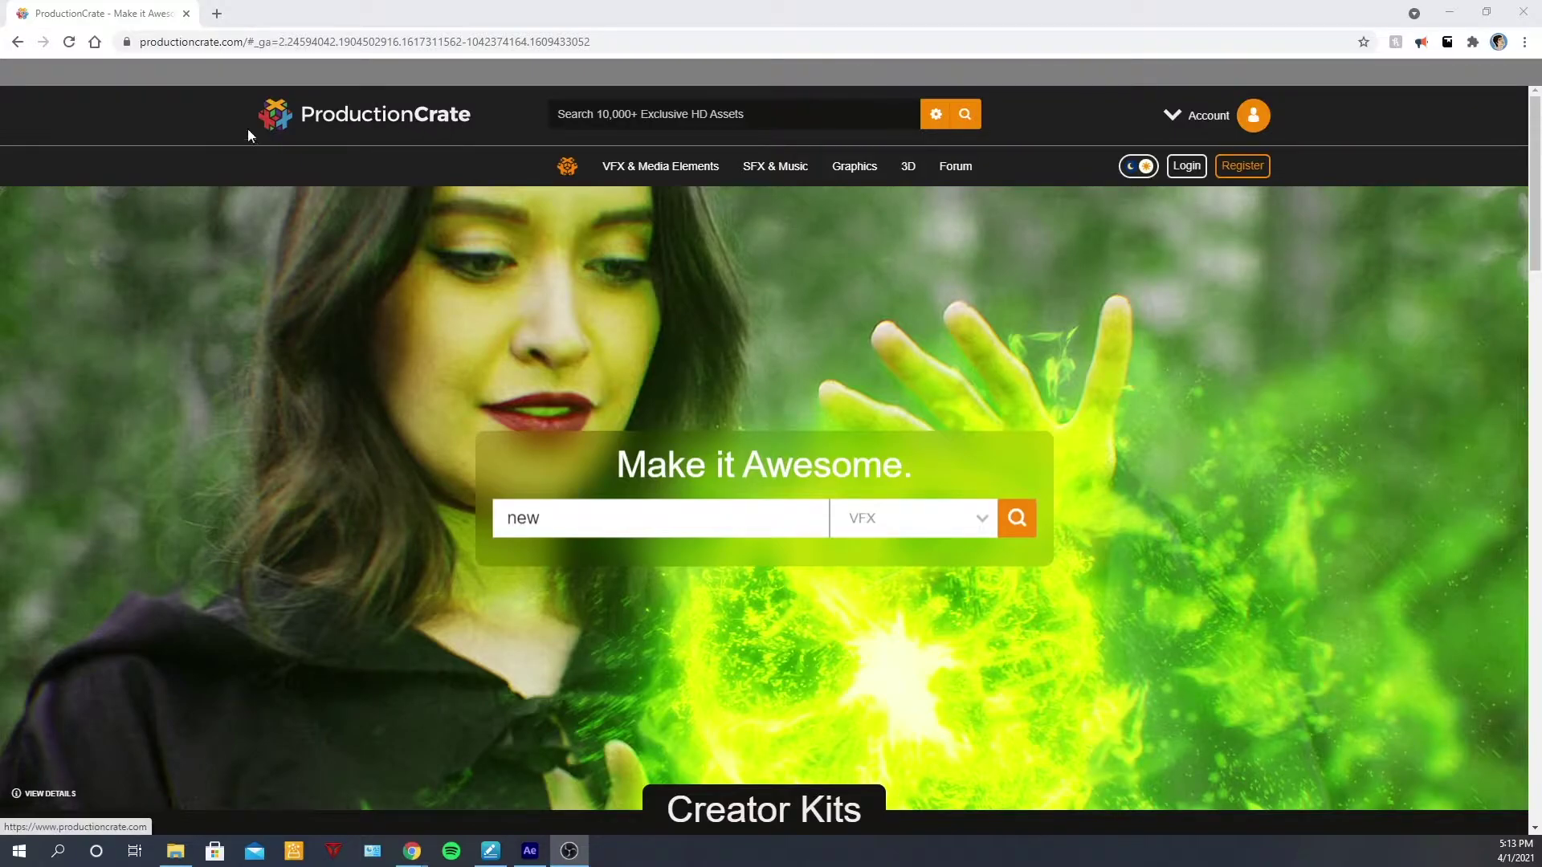
# Log in to ProductionCrate and review the member profile: Basic account, 5 downloads left today
pyautogui.moveTo(1239, 114)
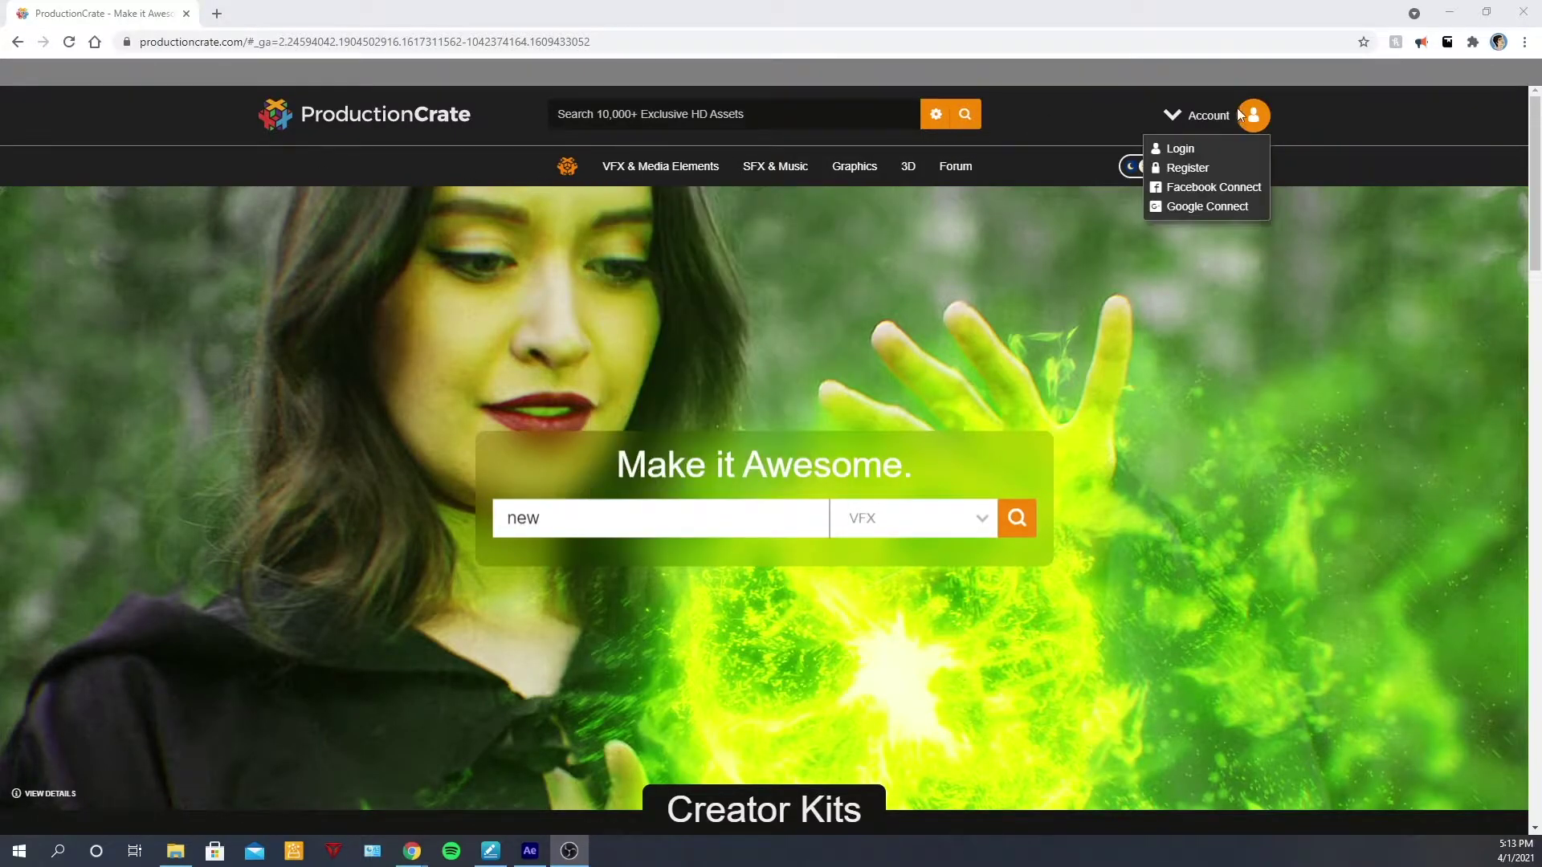
pyautogui.click(1179, 151)
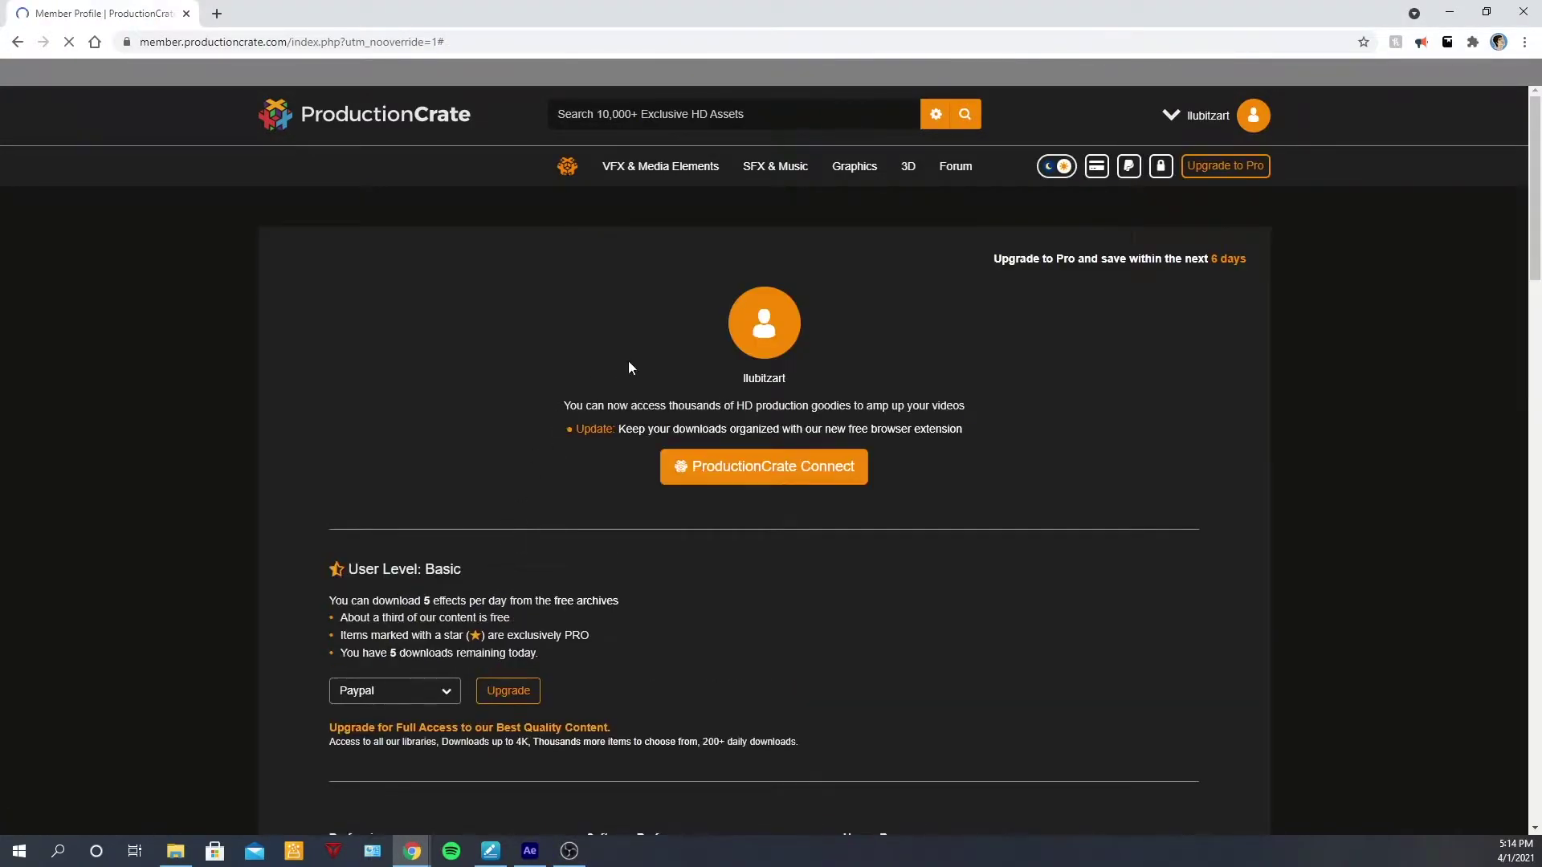
pyautogui.scroll(-3, 879, 446)
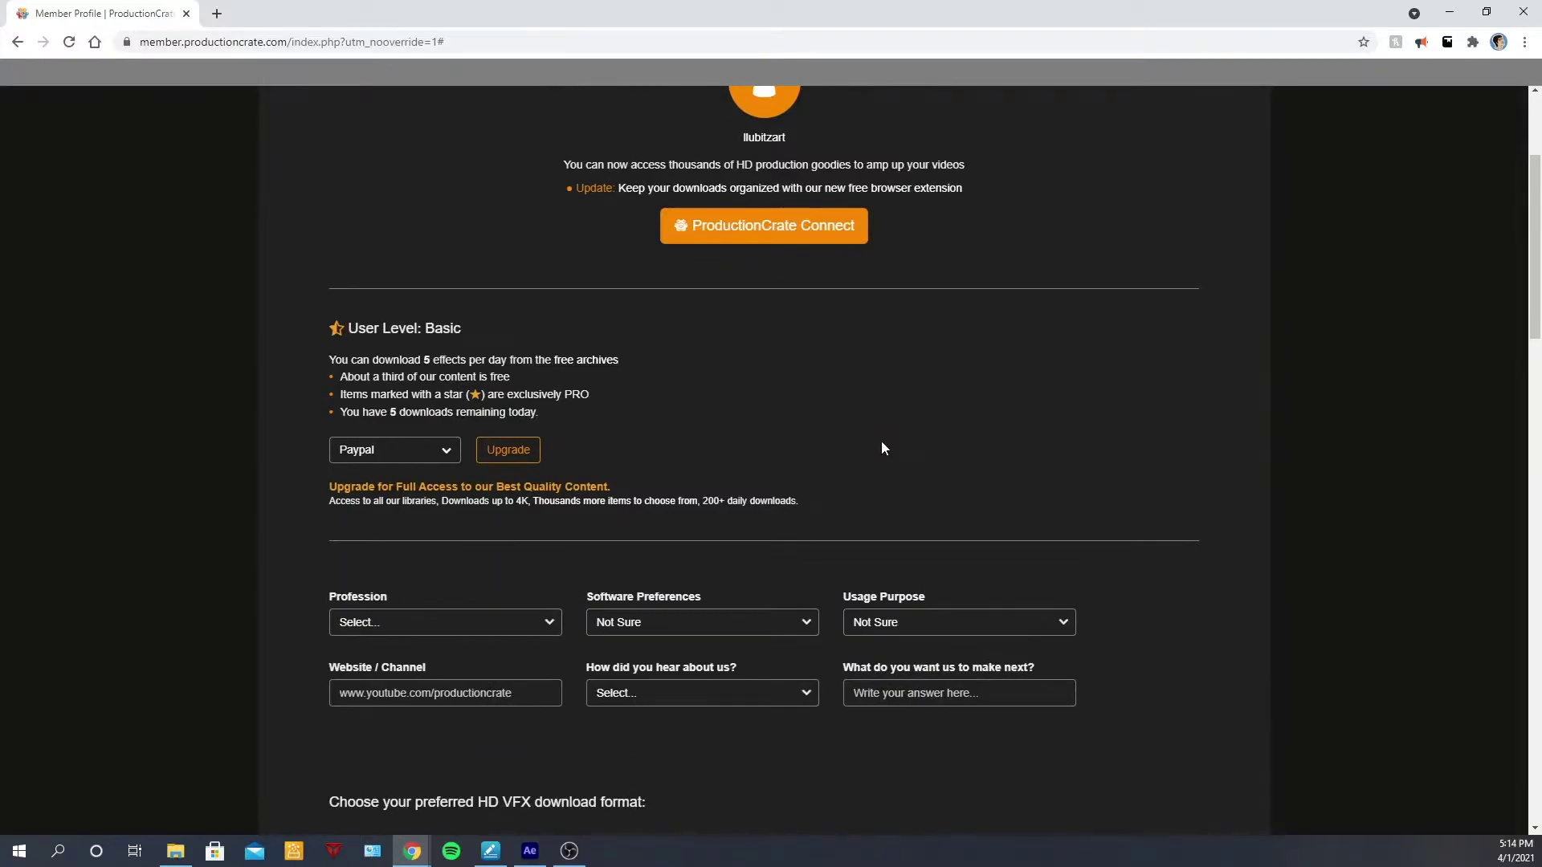
pyautogui.scroll(3, 880, 448)
pyautogui.scroll(-3, 795, 464)
pyautogui.scroll(-6, 820, 364)
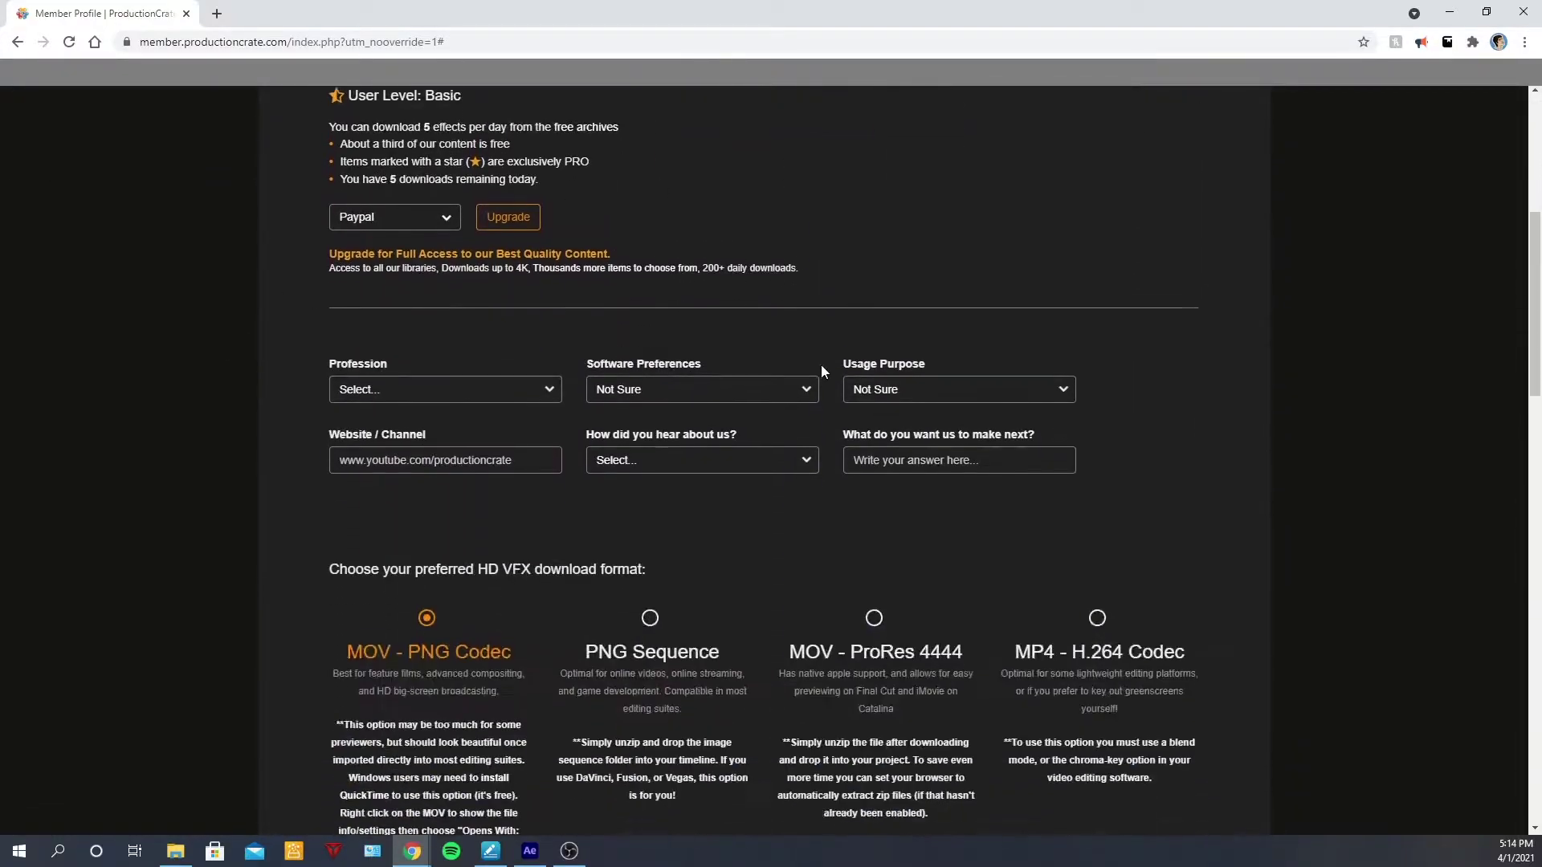
pyautogui.scroll(9, 841, 416)
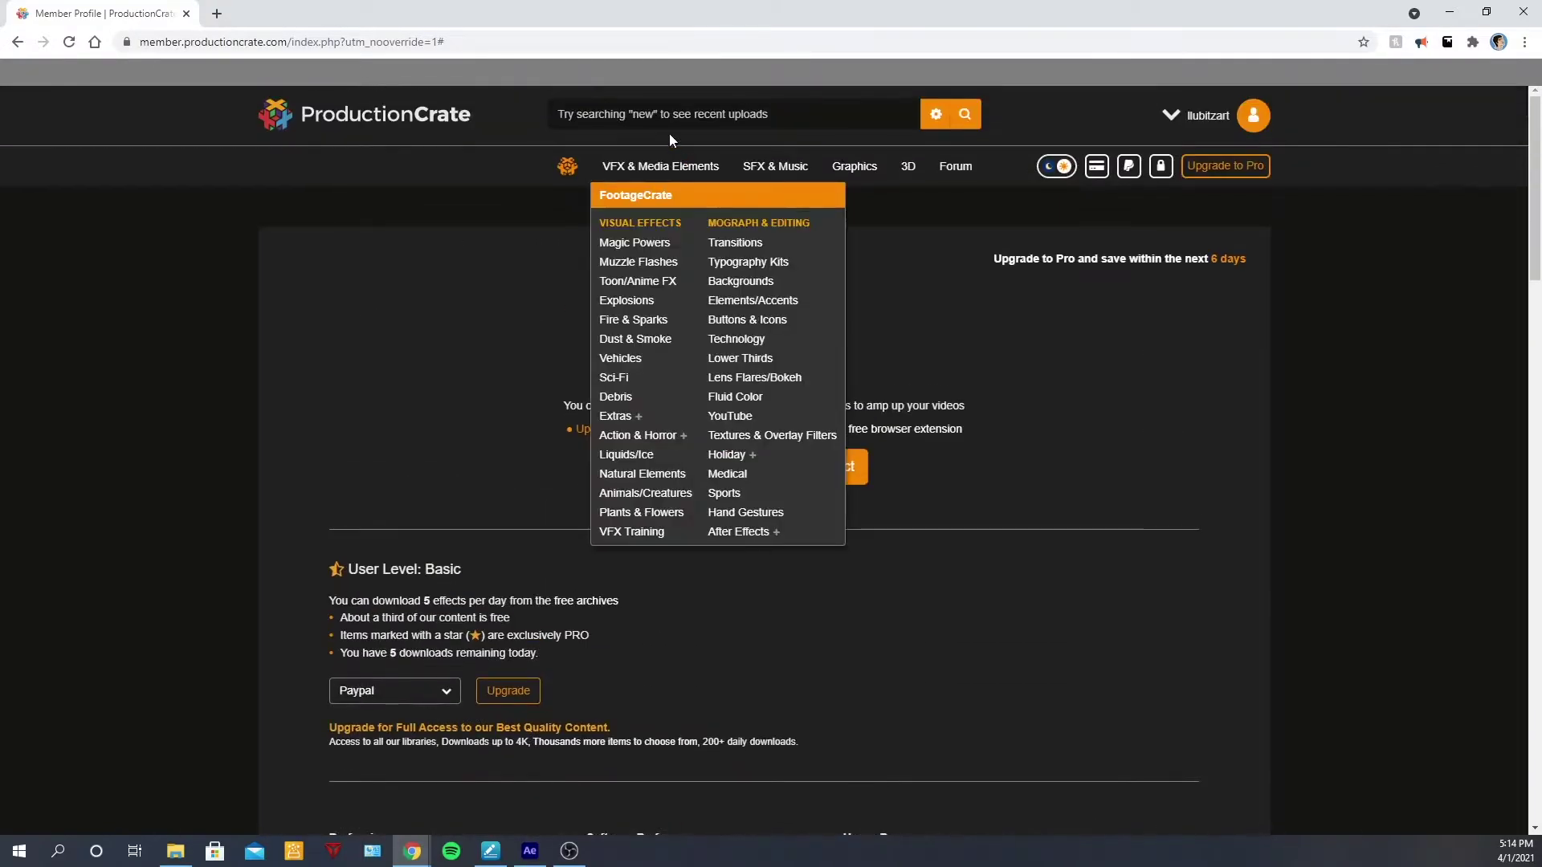
# Search FootageCrate for 'sandstorm' and preview the results such as Sandstorm and Sandstorm To Cam
pyautogui.click(658, 114)
pyautogui.write('sandstorm')
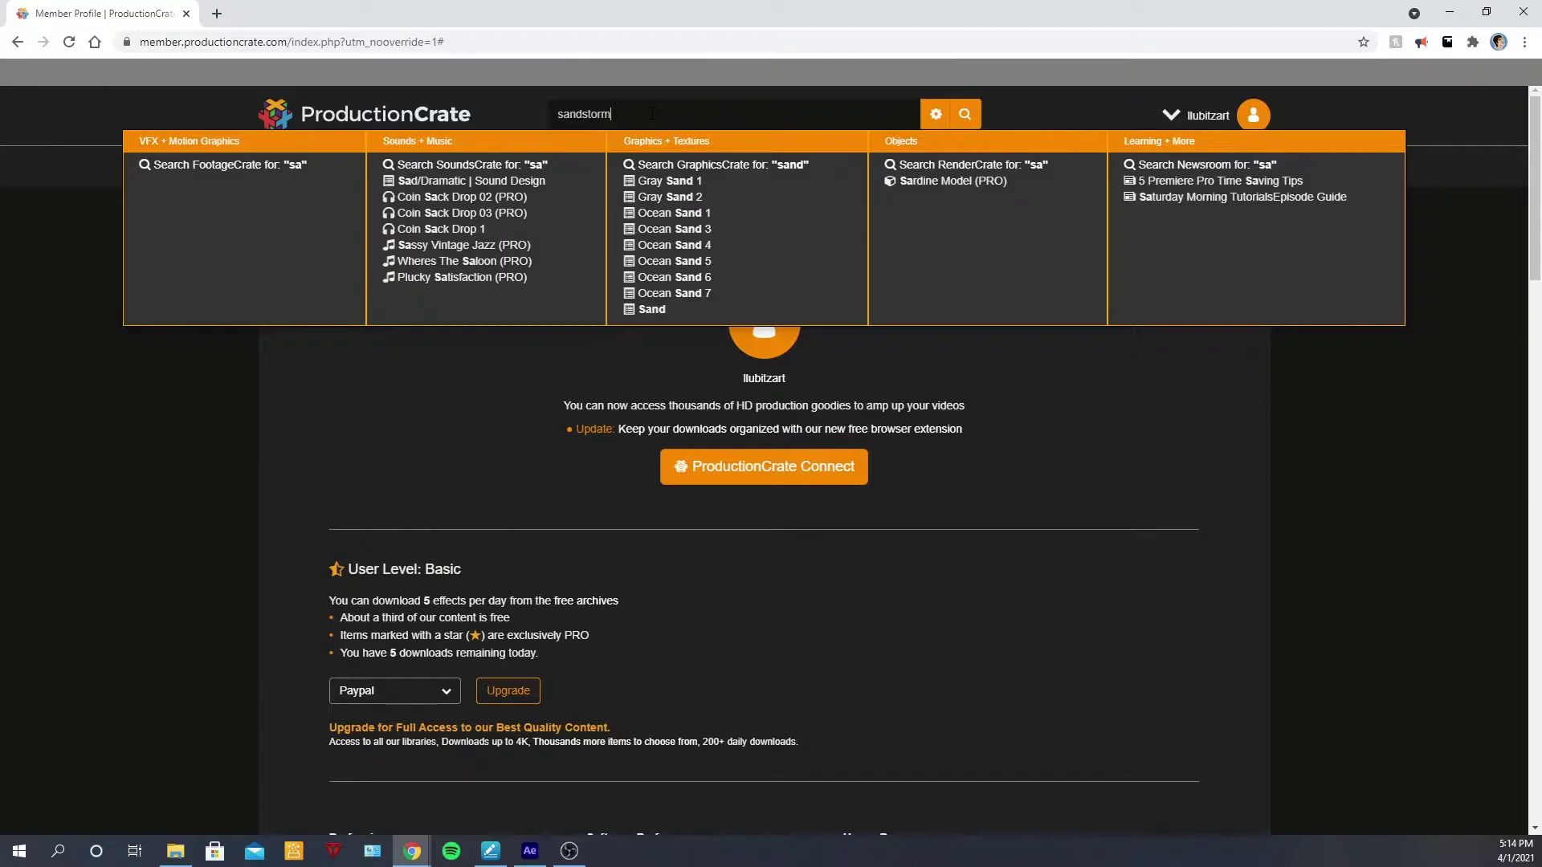
pyautogui.press('Return')
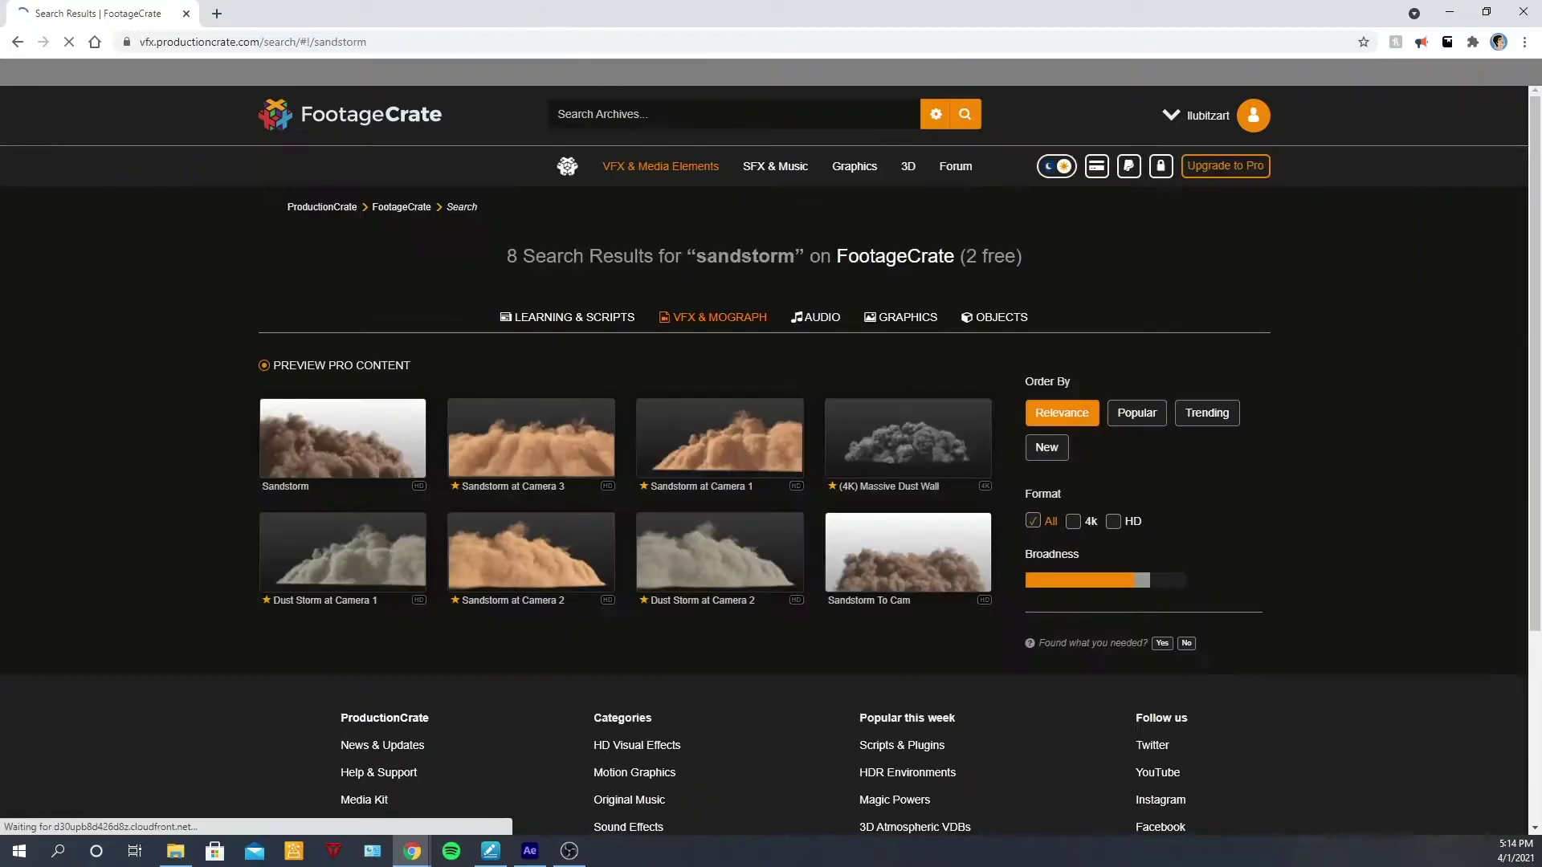
pyautogui.scroll(-2, 191, 231)
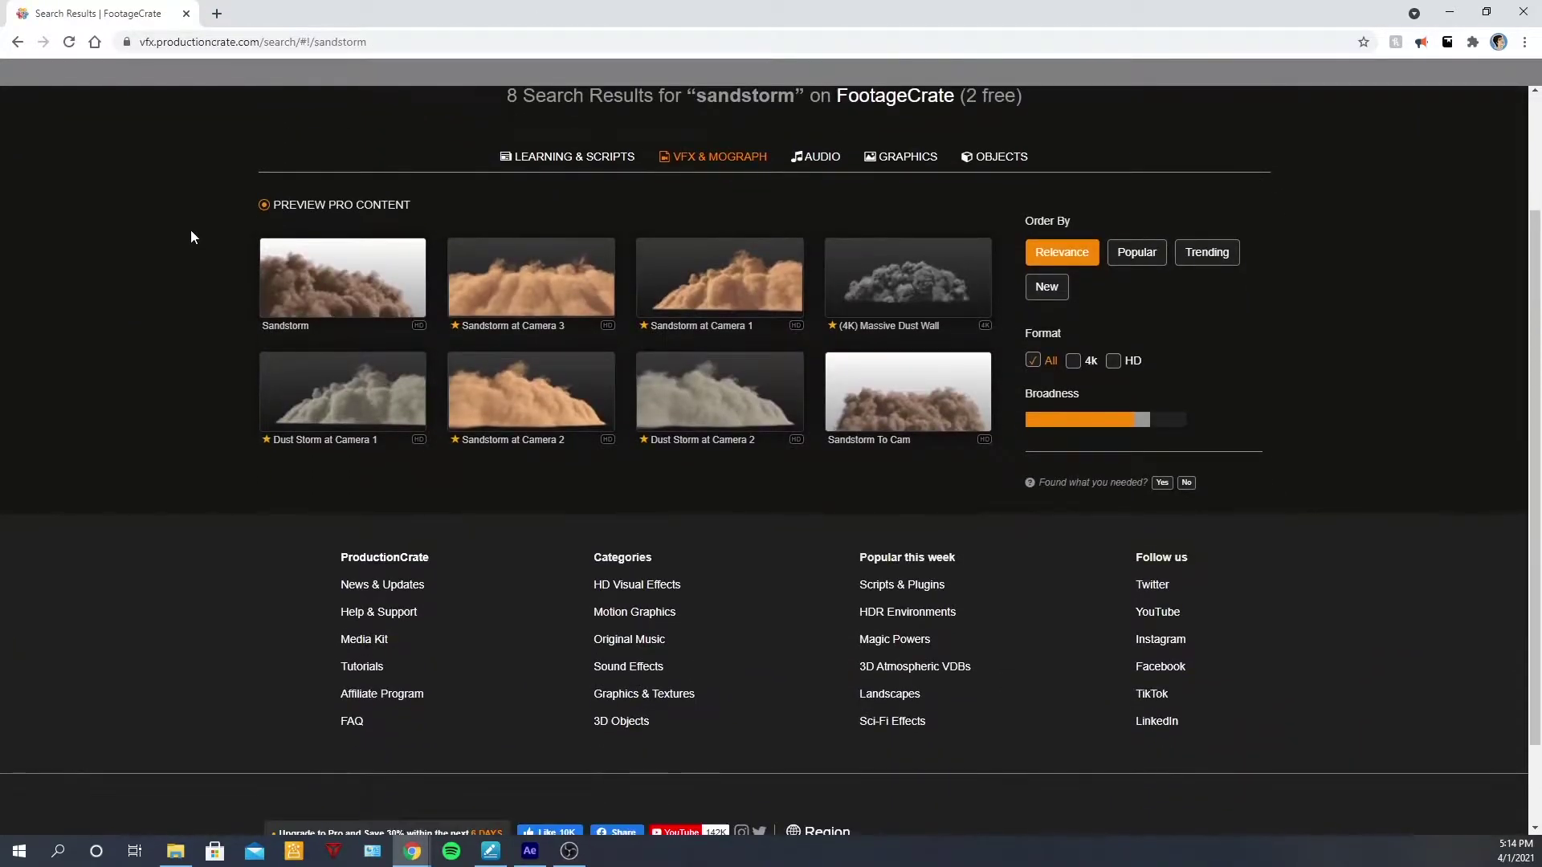
pyautogui.moveTo(302, 293)
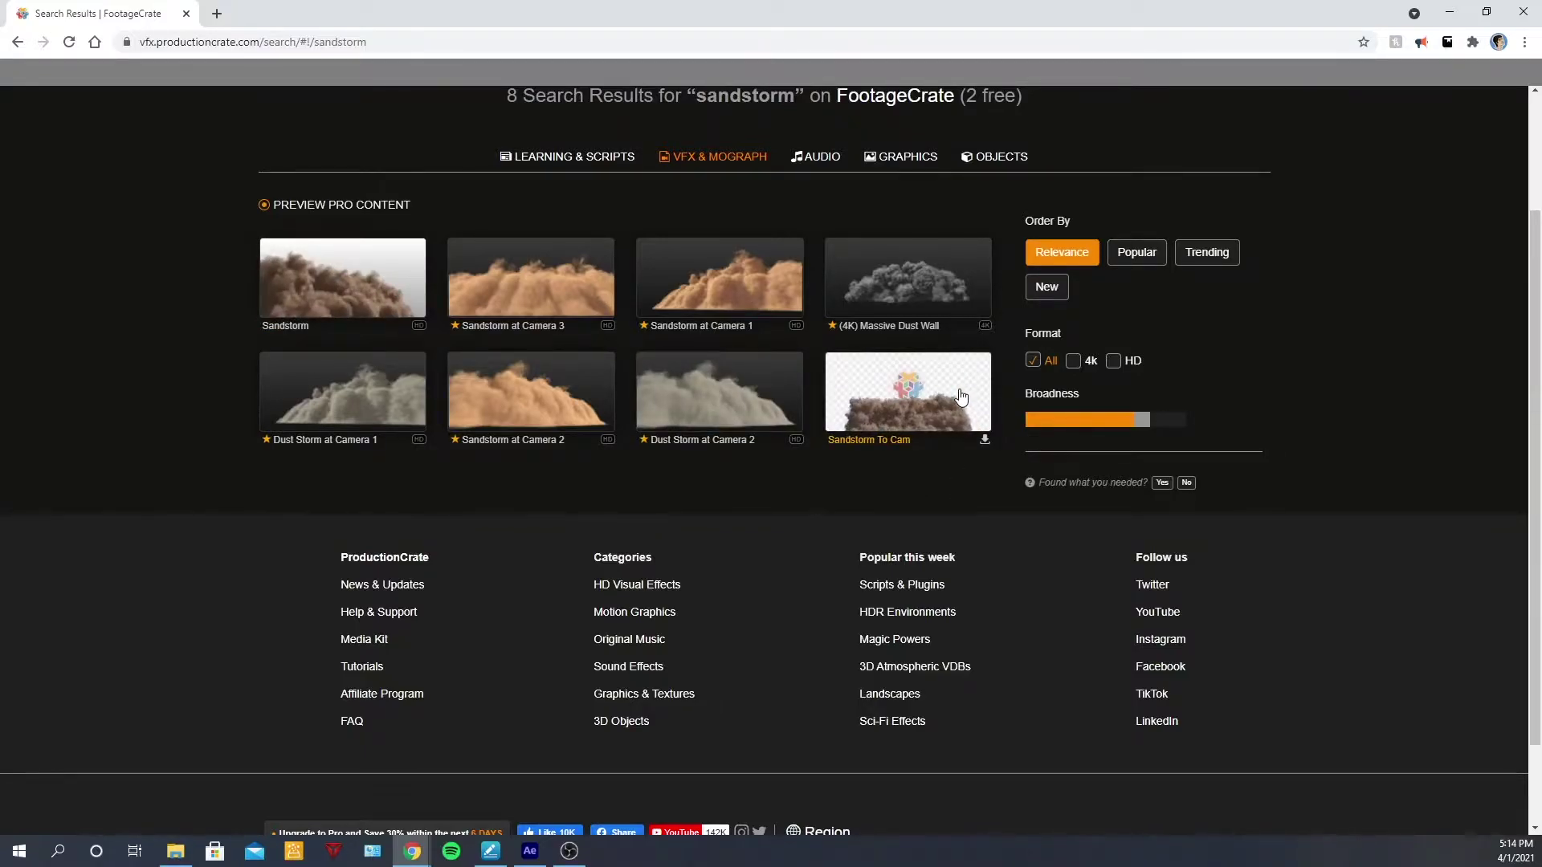
pyautogui.scroll(2, 951, 418)
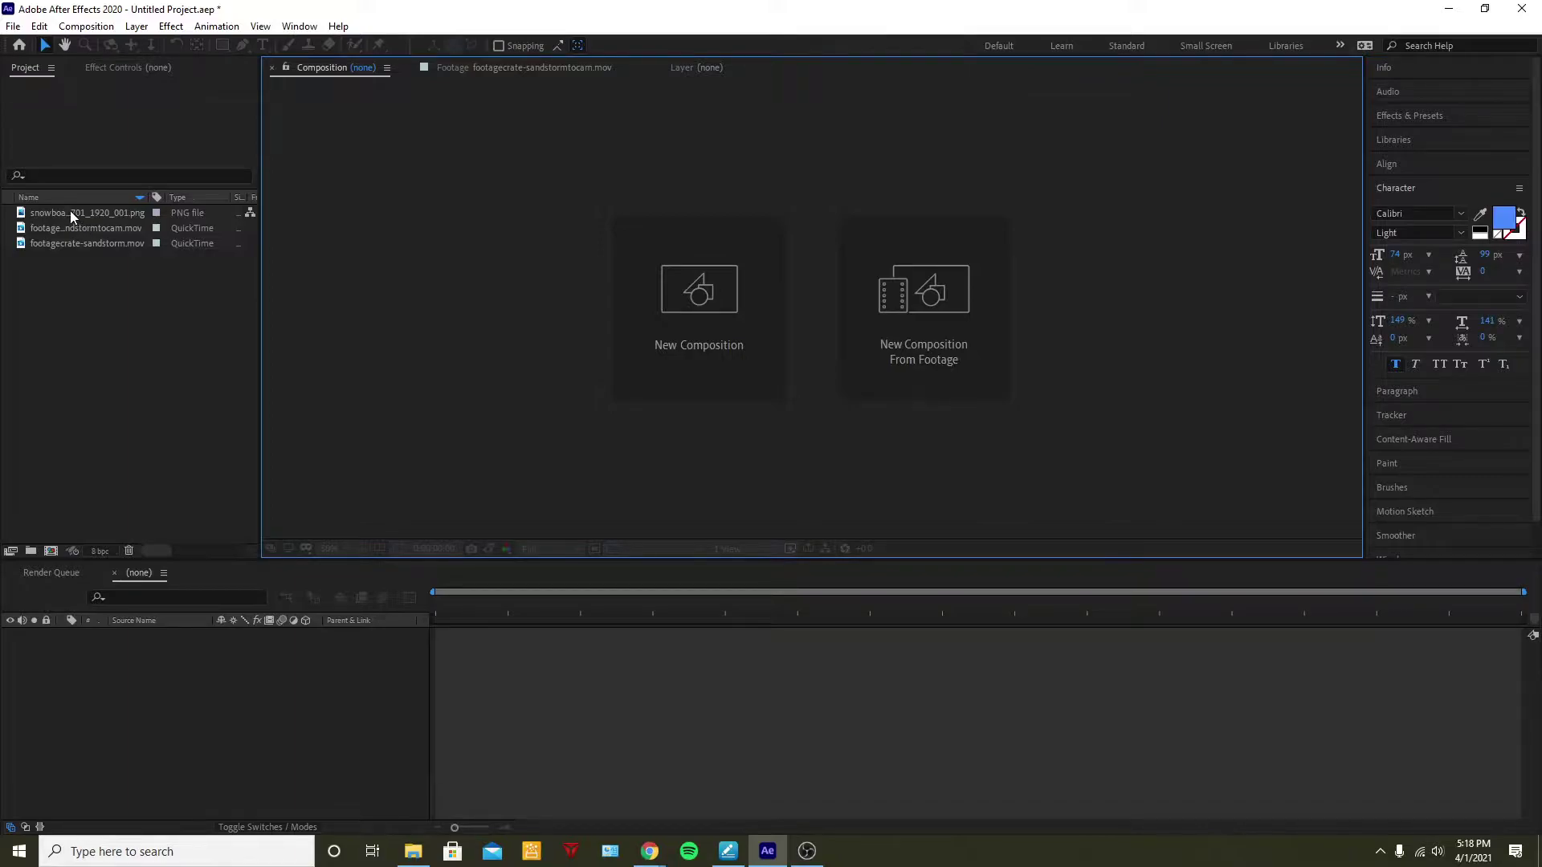
# Create Comp 1 at 1920x1080, 29.97 fps with a 0;04;59;28 duration
pyautogui.click(53, 553)
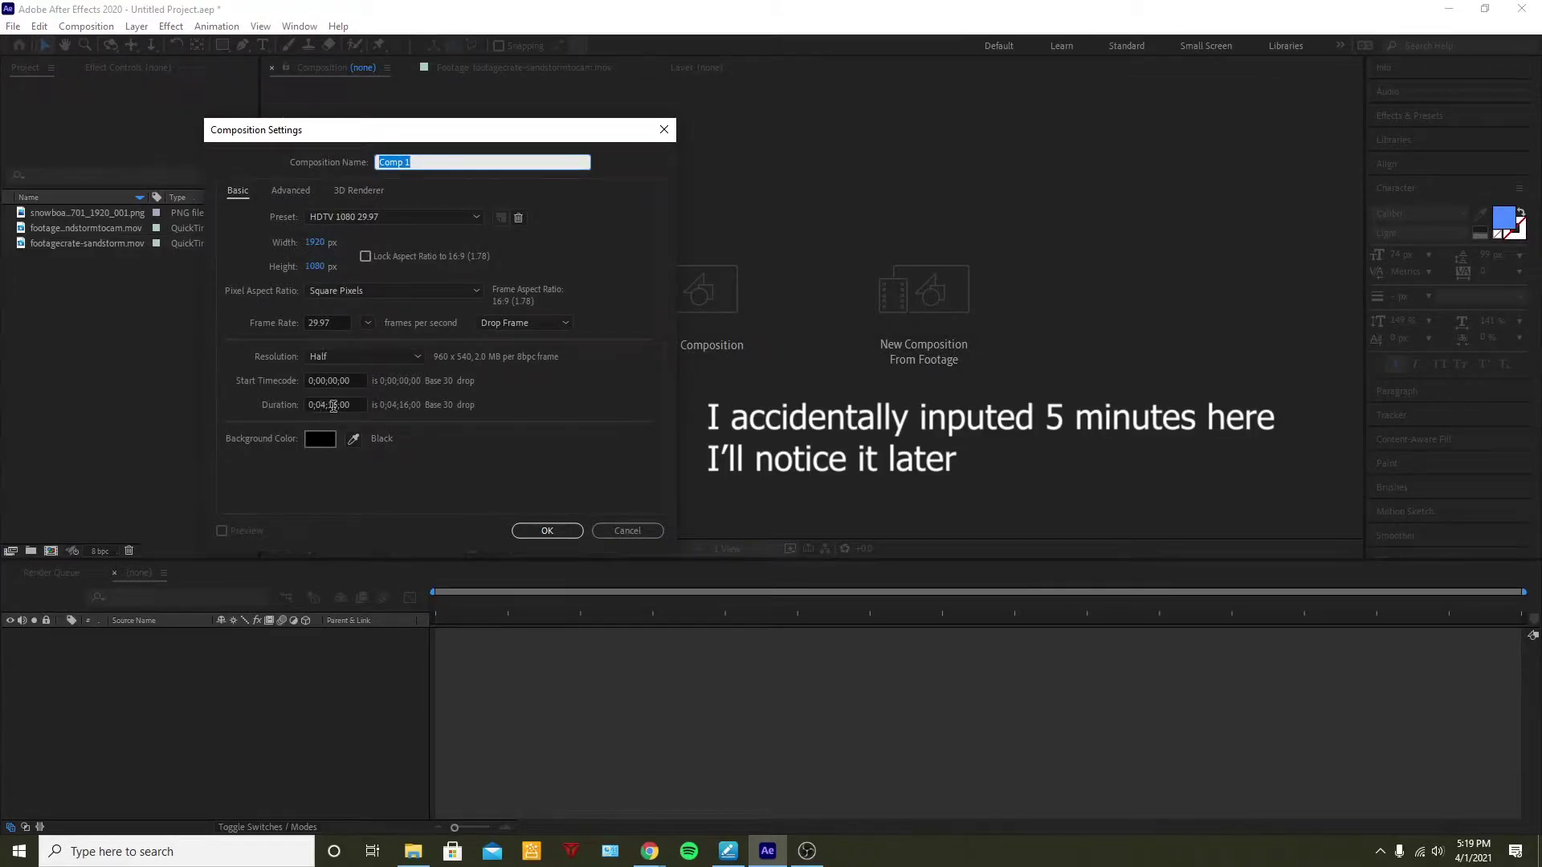
pyautogui.click(324, 405)
pyautogui.press('BackSpace')
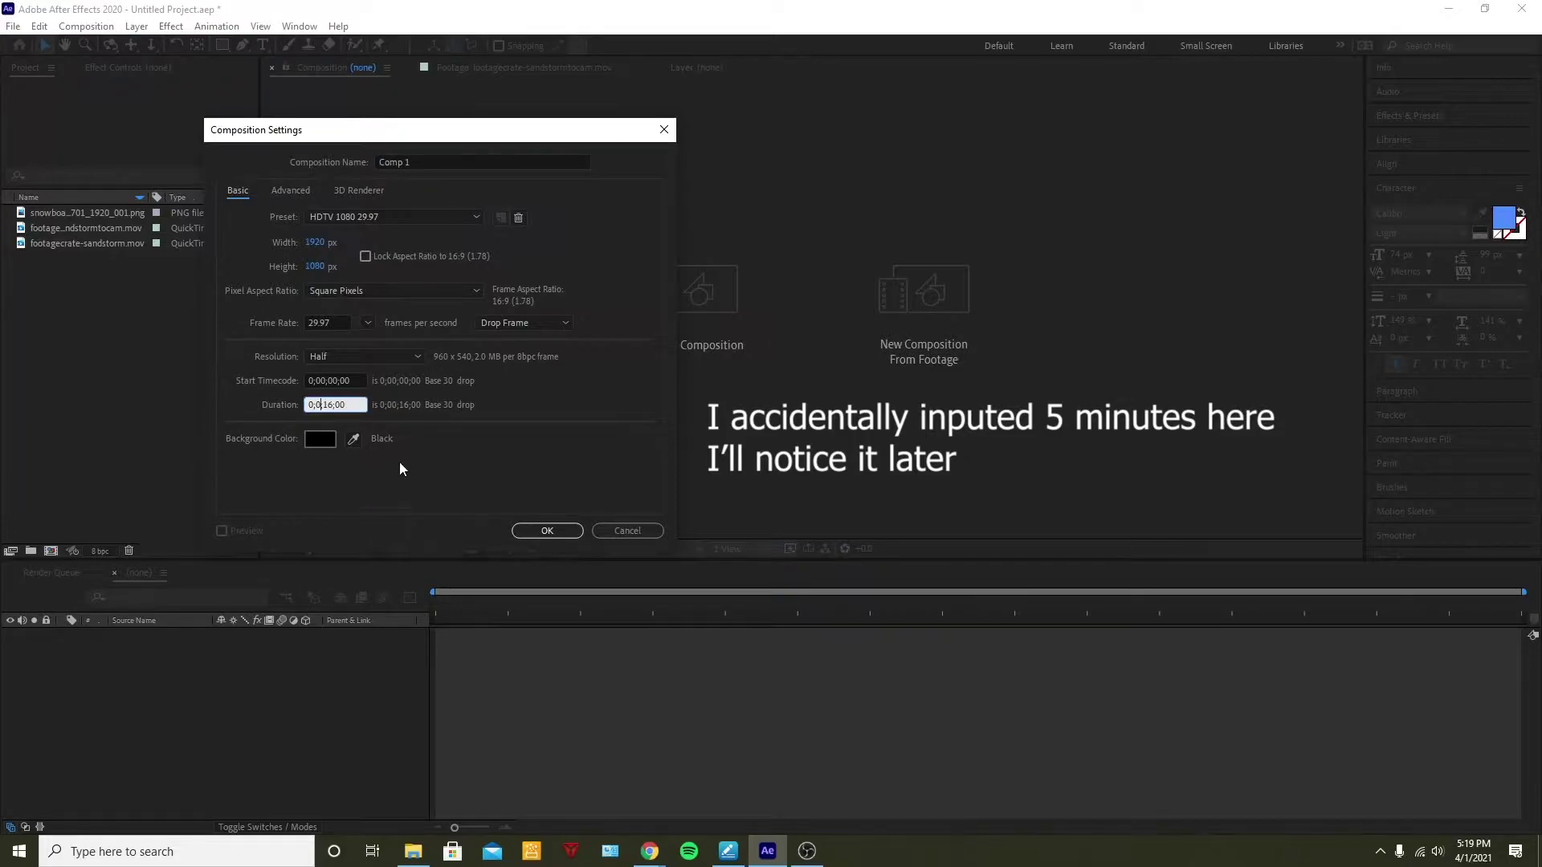
pyautogui.write('5')
pyautogui.click(336, 410)
pyautogui.click(564, 532)
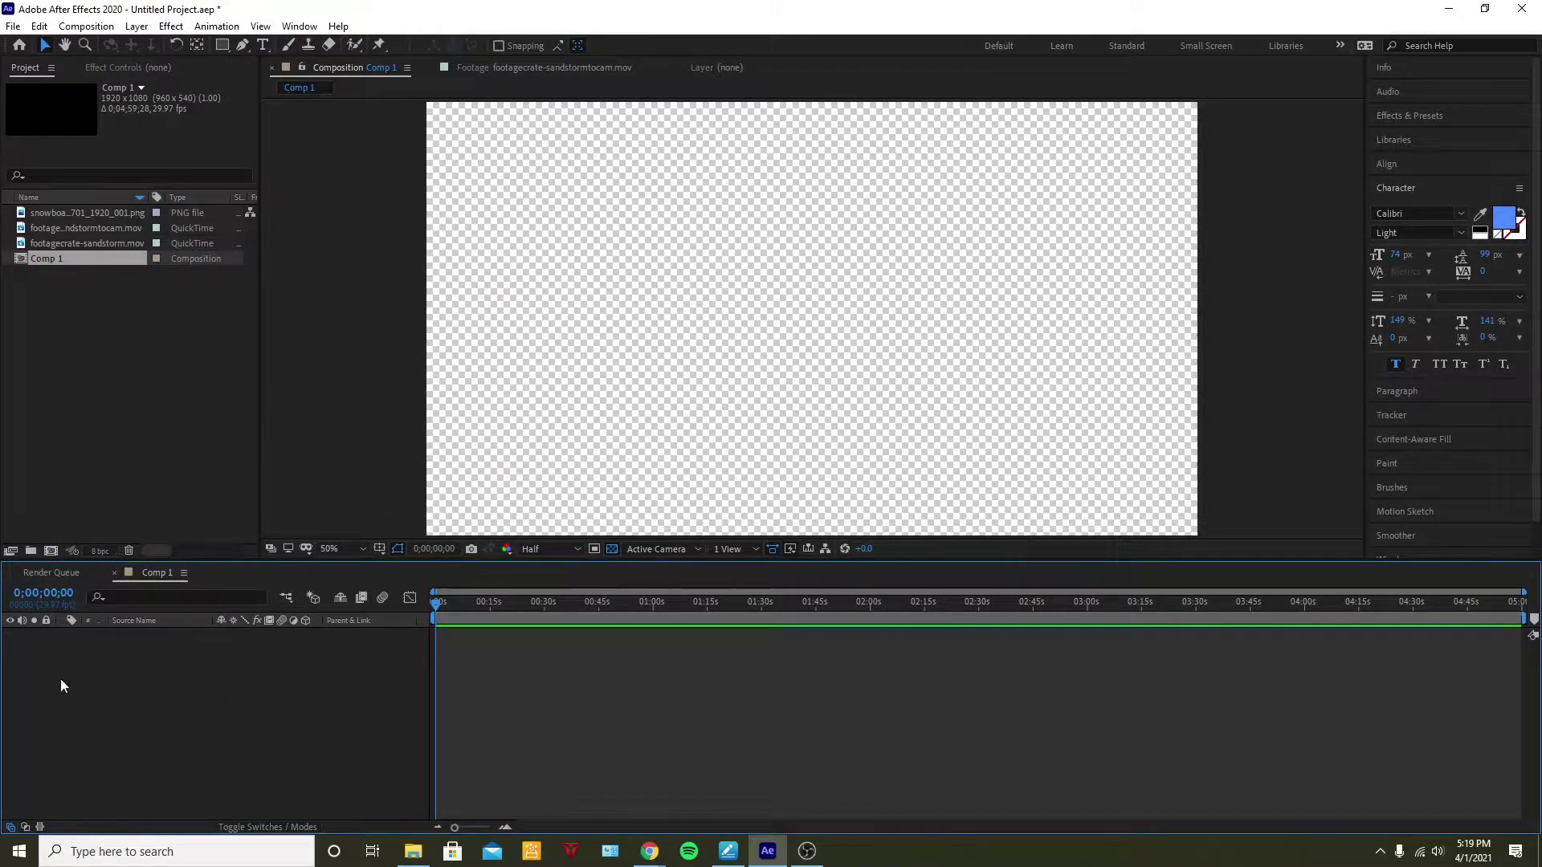
# Rename the Comp 1 composition to 'avalanche'
pyautogui.doubleClick(161, 572)
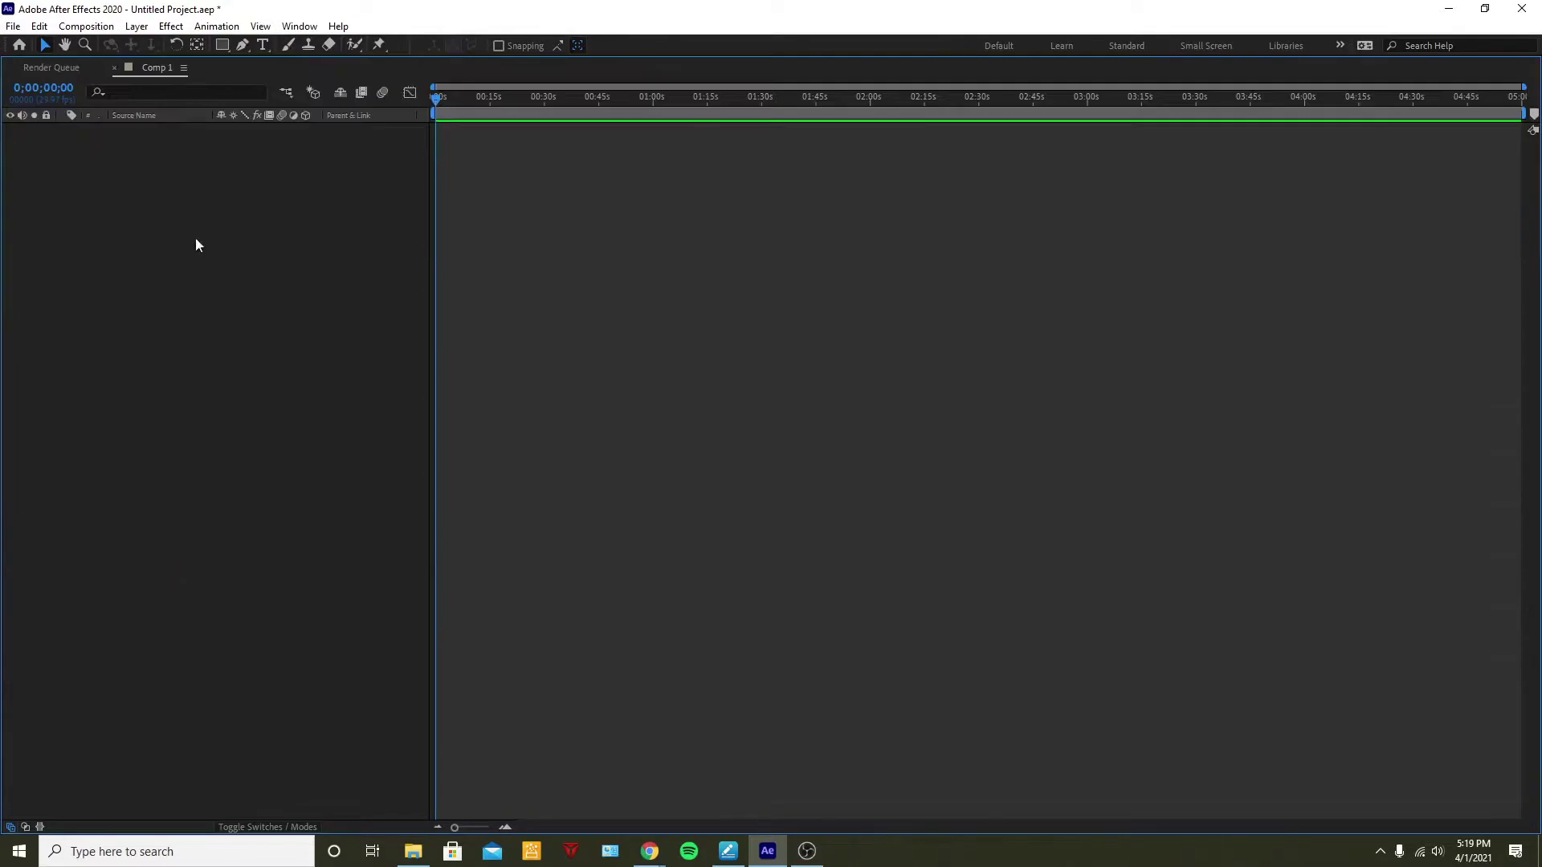
pyautogui.doubleClick(163, 77)
pyautogui.rightClick(41, 259)
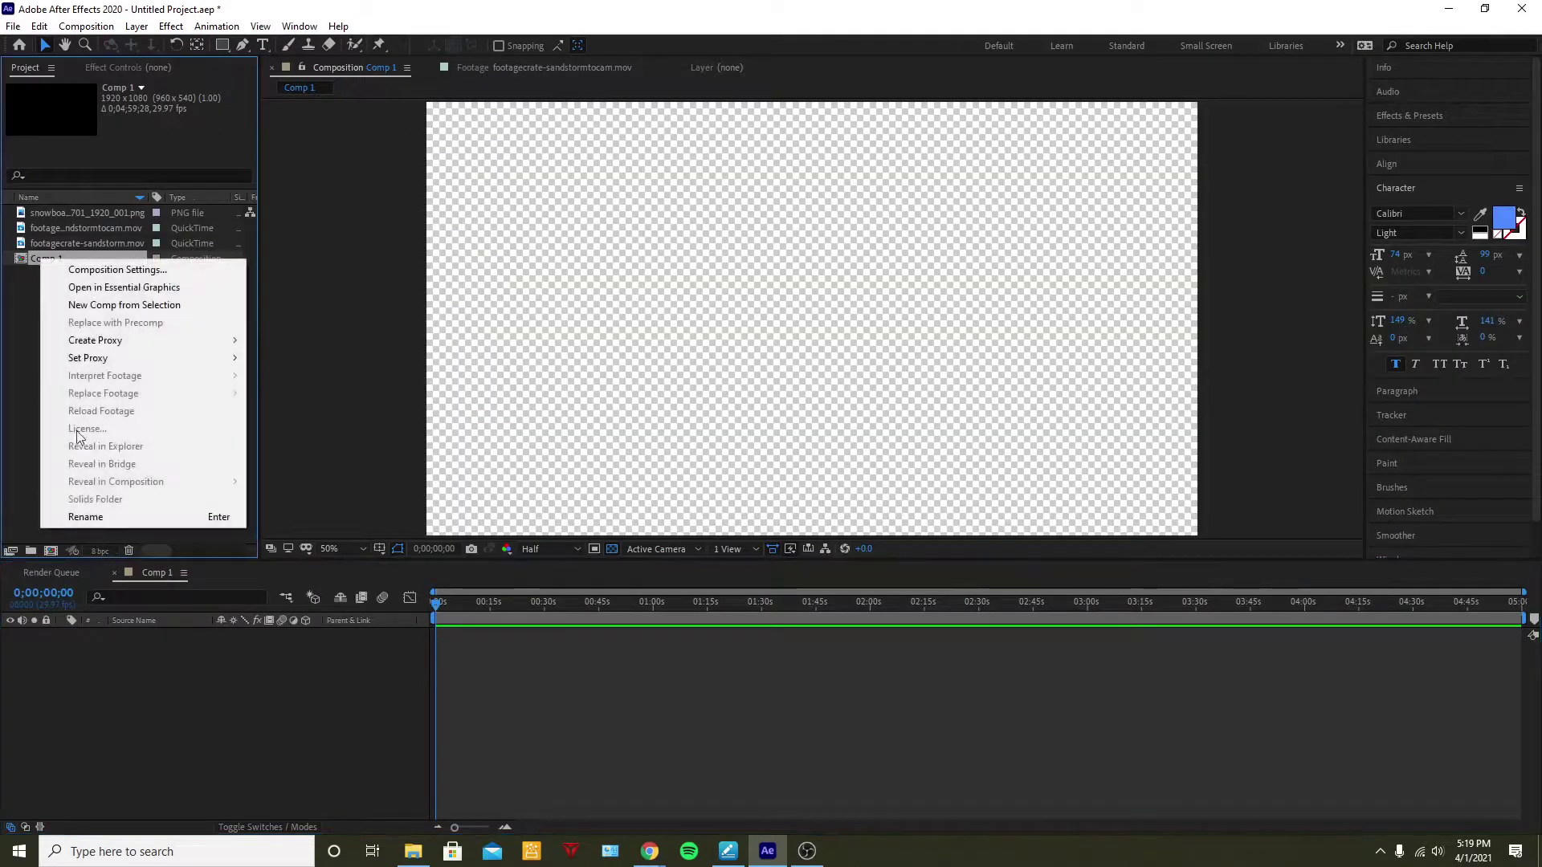
pyautogui.click(108, 521)
pyautogui.write('aval')
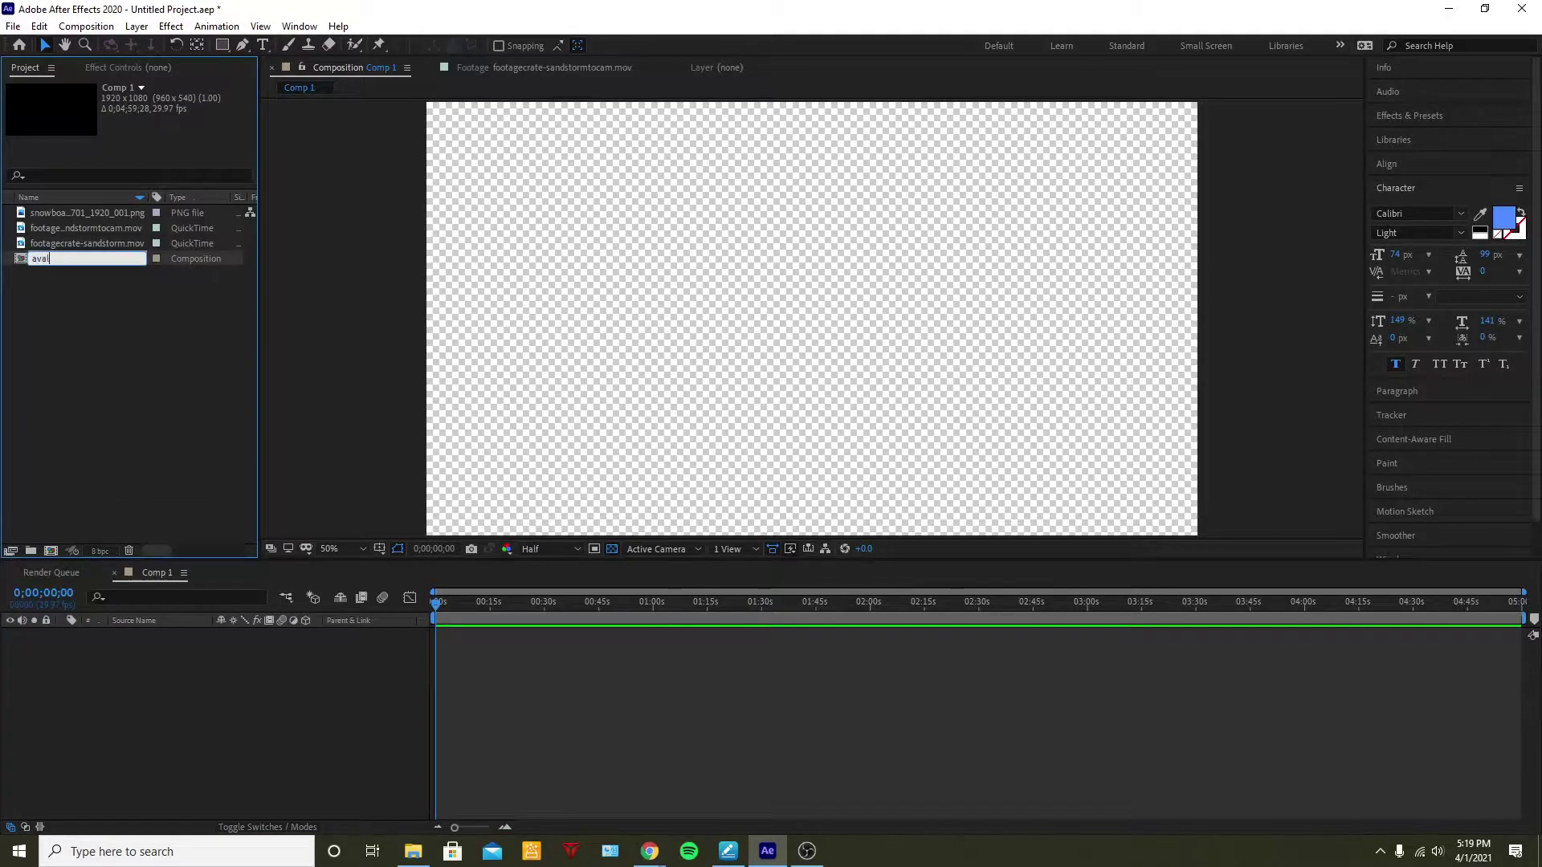
pyautogui.write('anche')
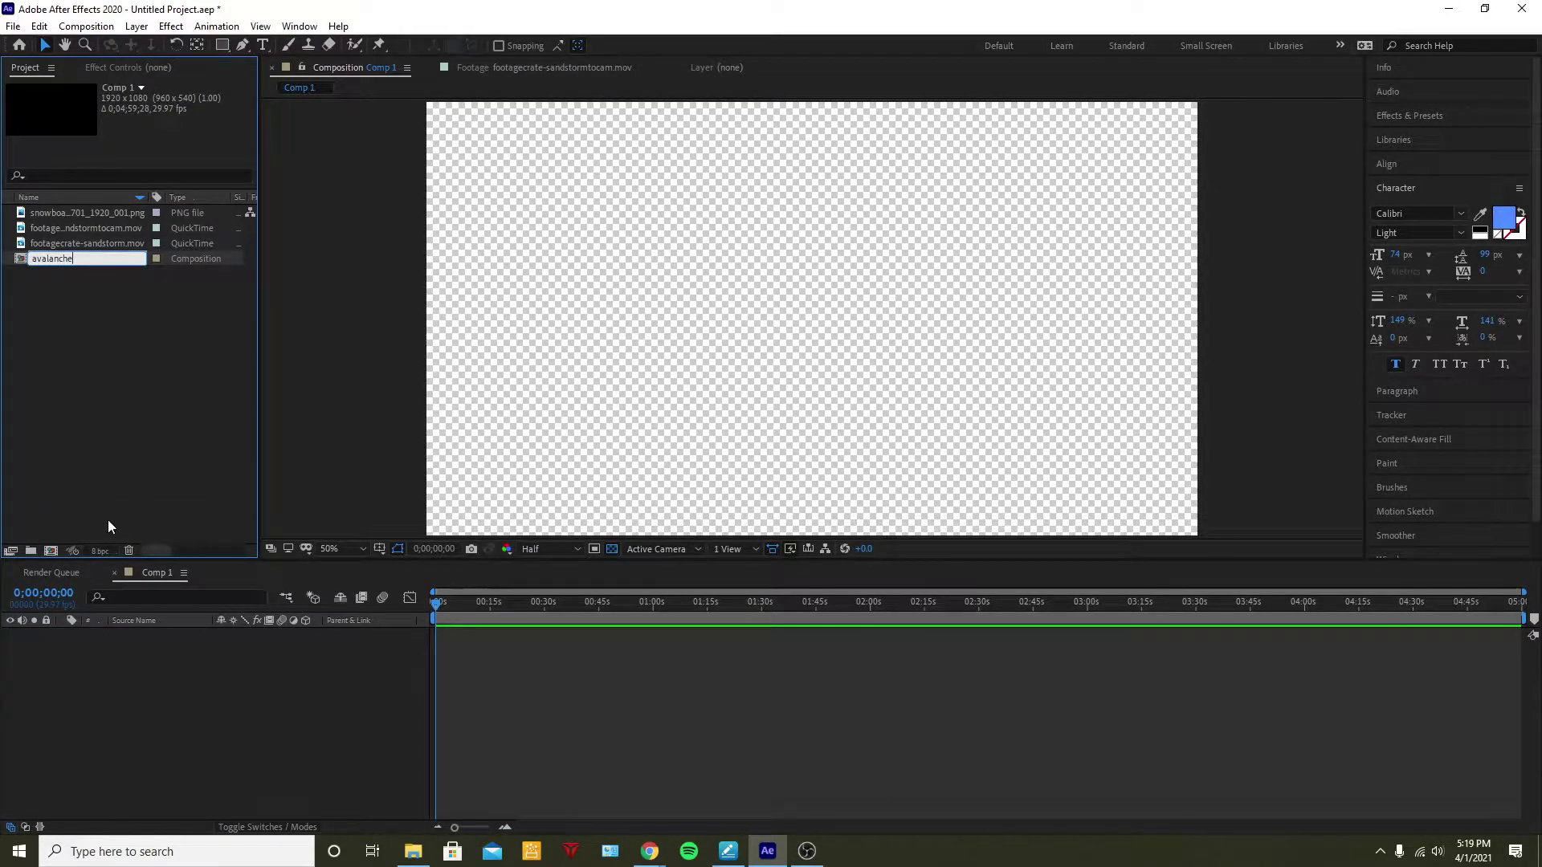
pyautogui.click(93, 368)
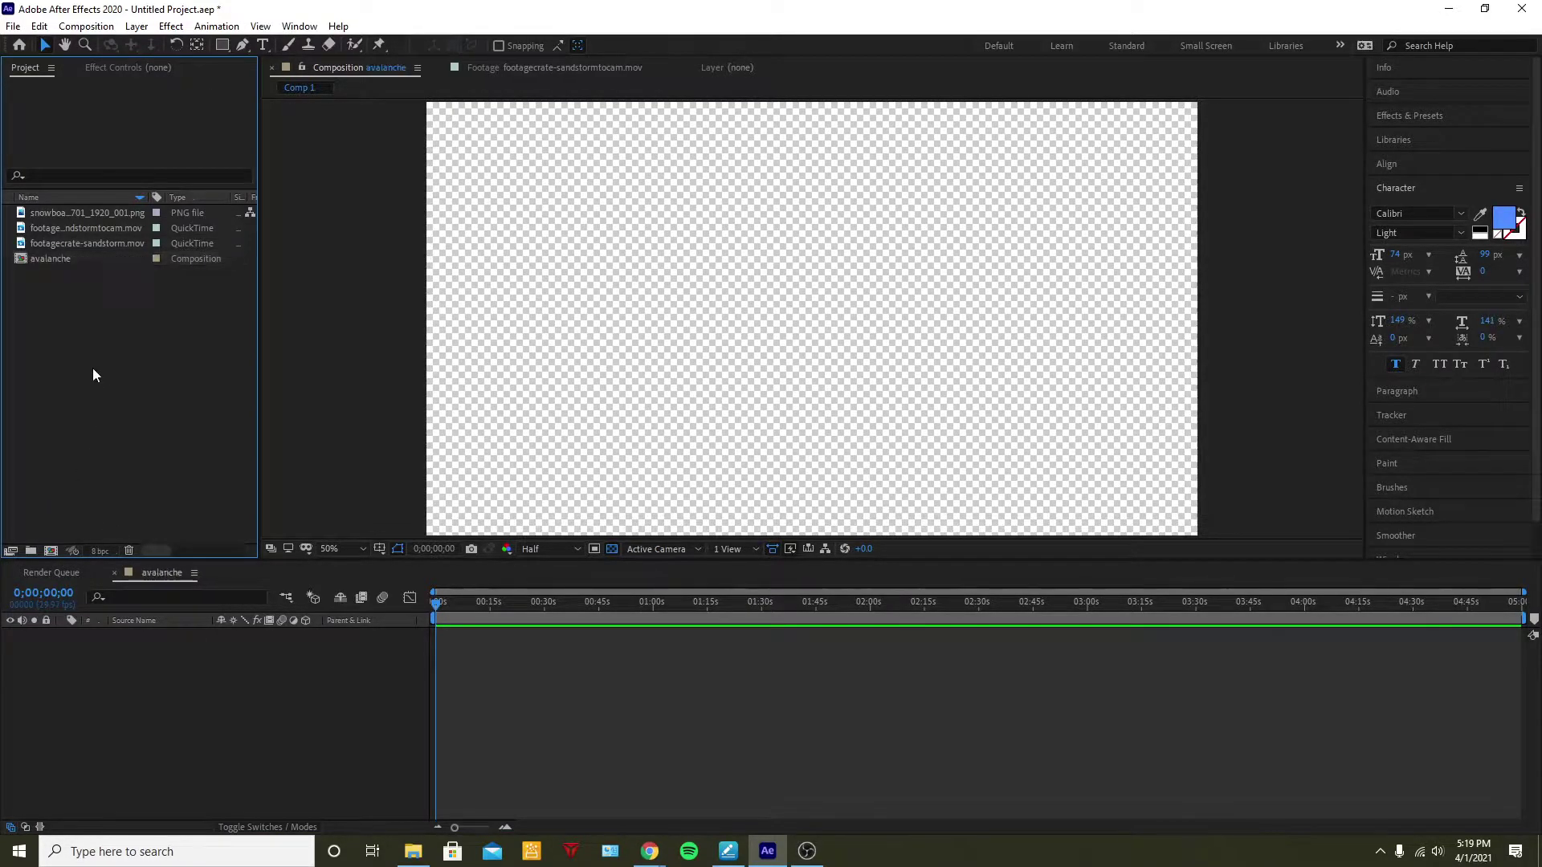
# Add the snowboard PNG mountain image to the timeline and set its Scale to 151%
pyautogui.click(98, 243)
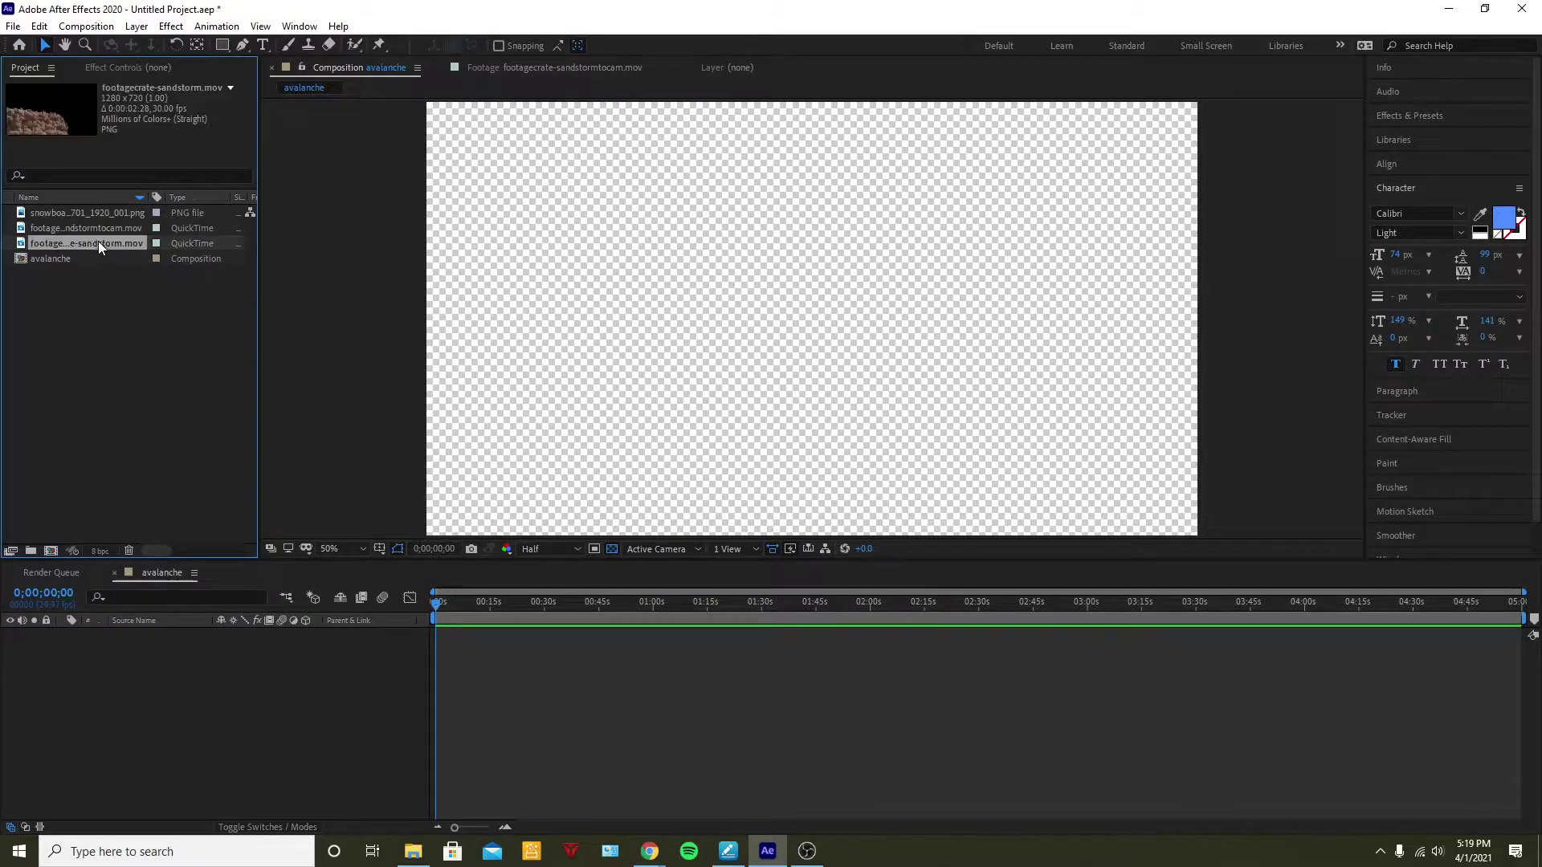
pyautogui.click(61, 214)
pyautogui.moveTo(51, 210); pyautogui.dragTo(241, 700)
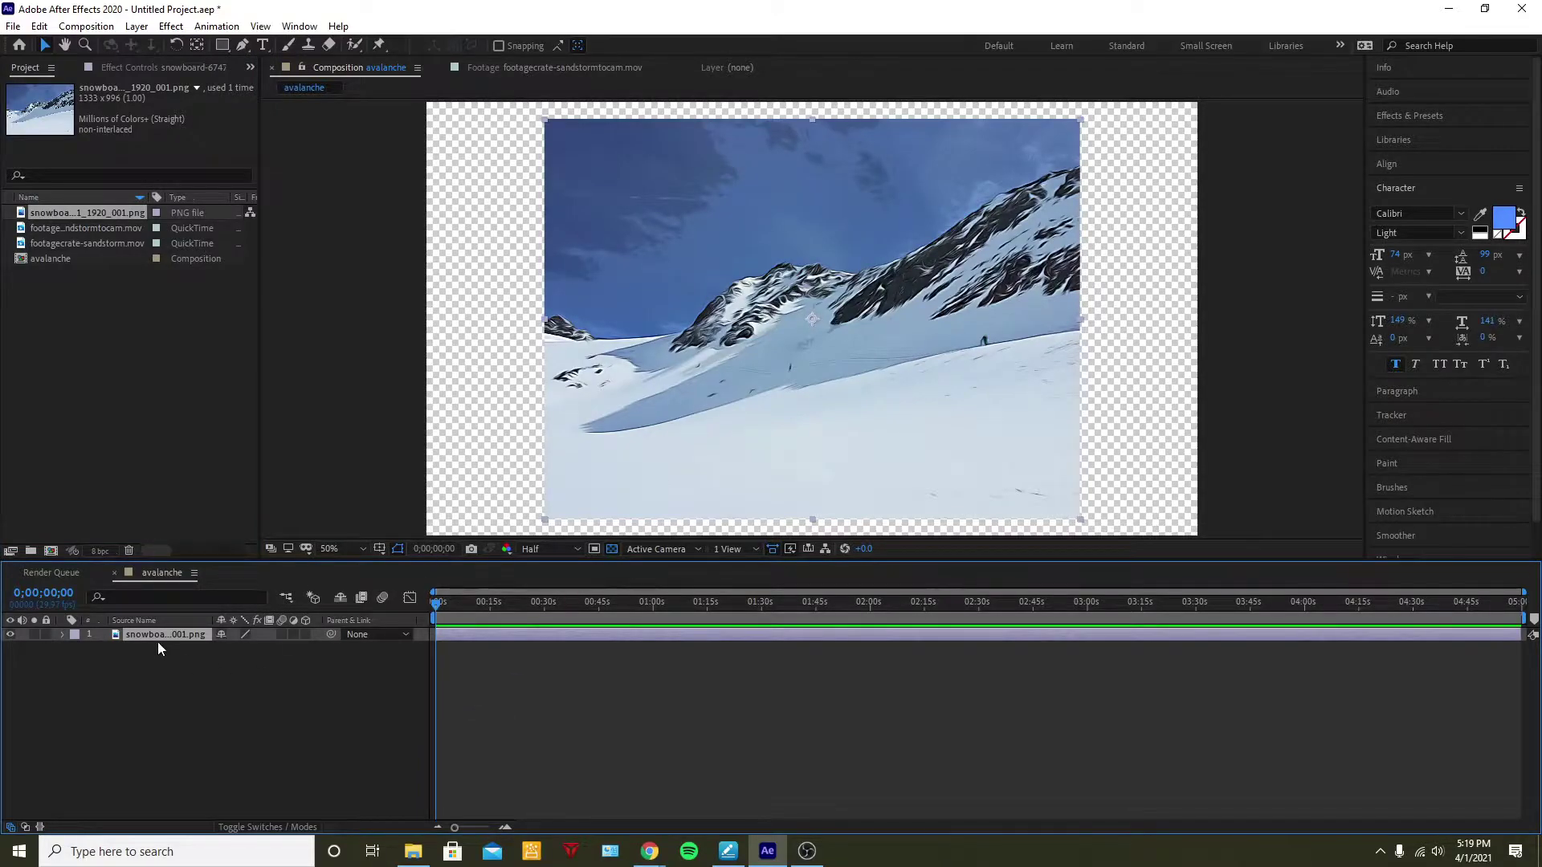
pyautogui.press('s')
pyautogui.moveTo(269, 647)
pyautogui.mouseDown()
pyautogui.moveTo(321, 649)
pyautogui.moveTo(288, 652)
pyautogui.mouseUp()
pyautogui.click(792, 743)
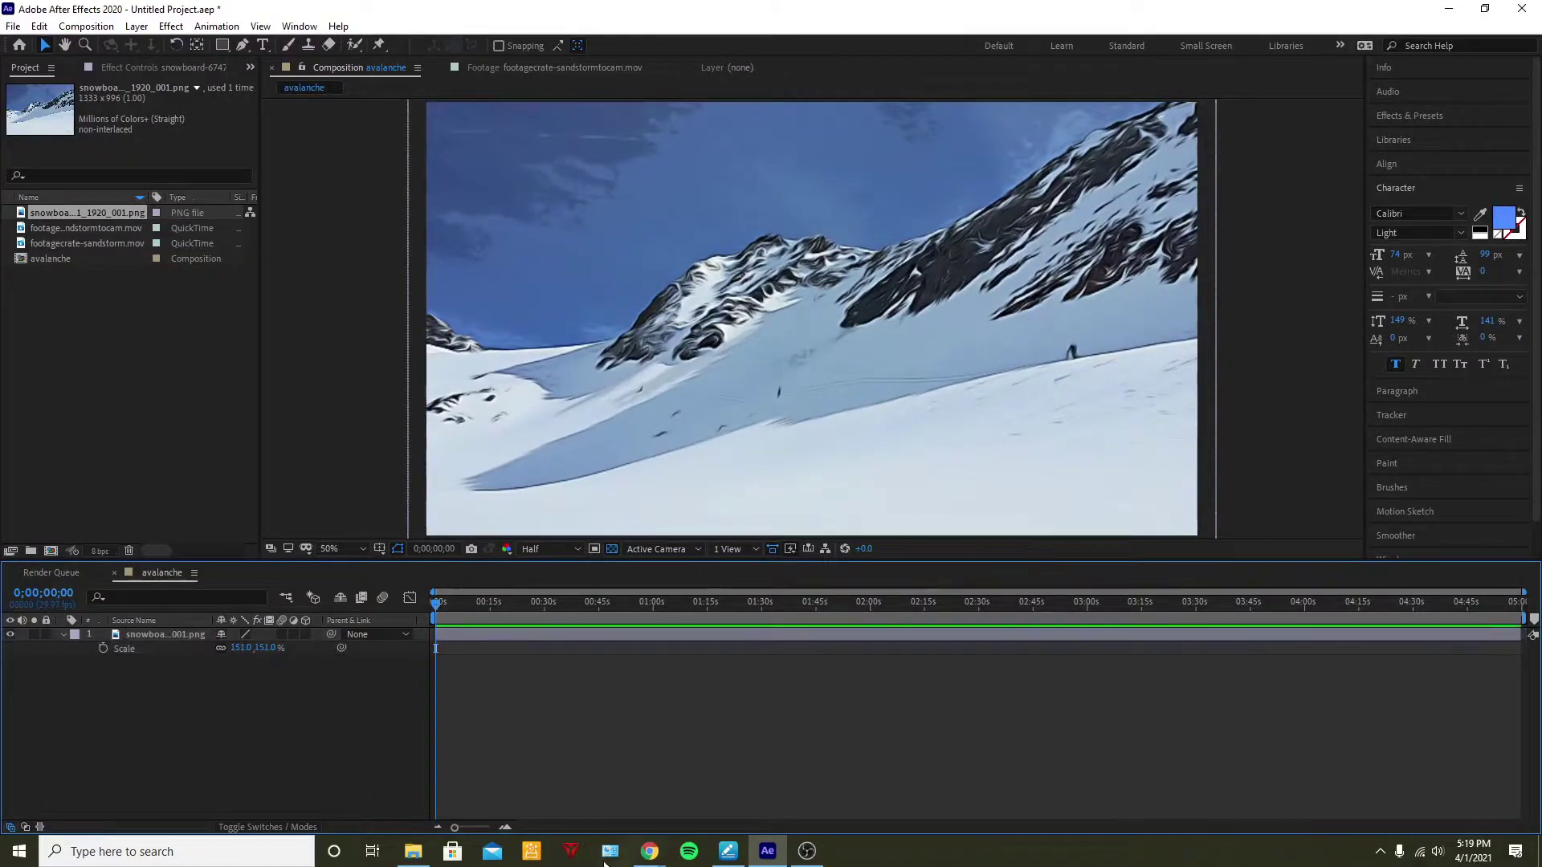
# Change the layer's quality setting and zoom the composition view to show the whole frame
pyautogui.click(245, 634)
pyautogui.click(652, 856)
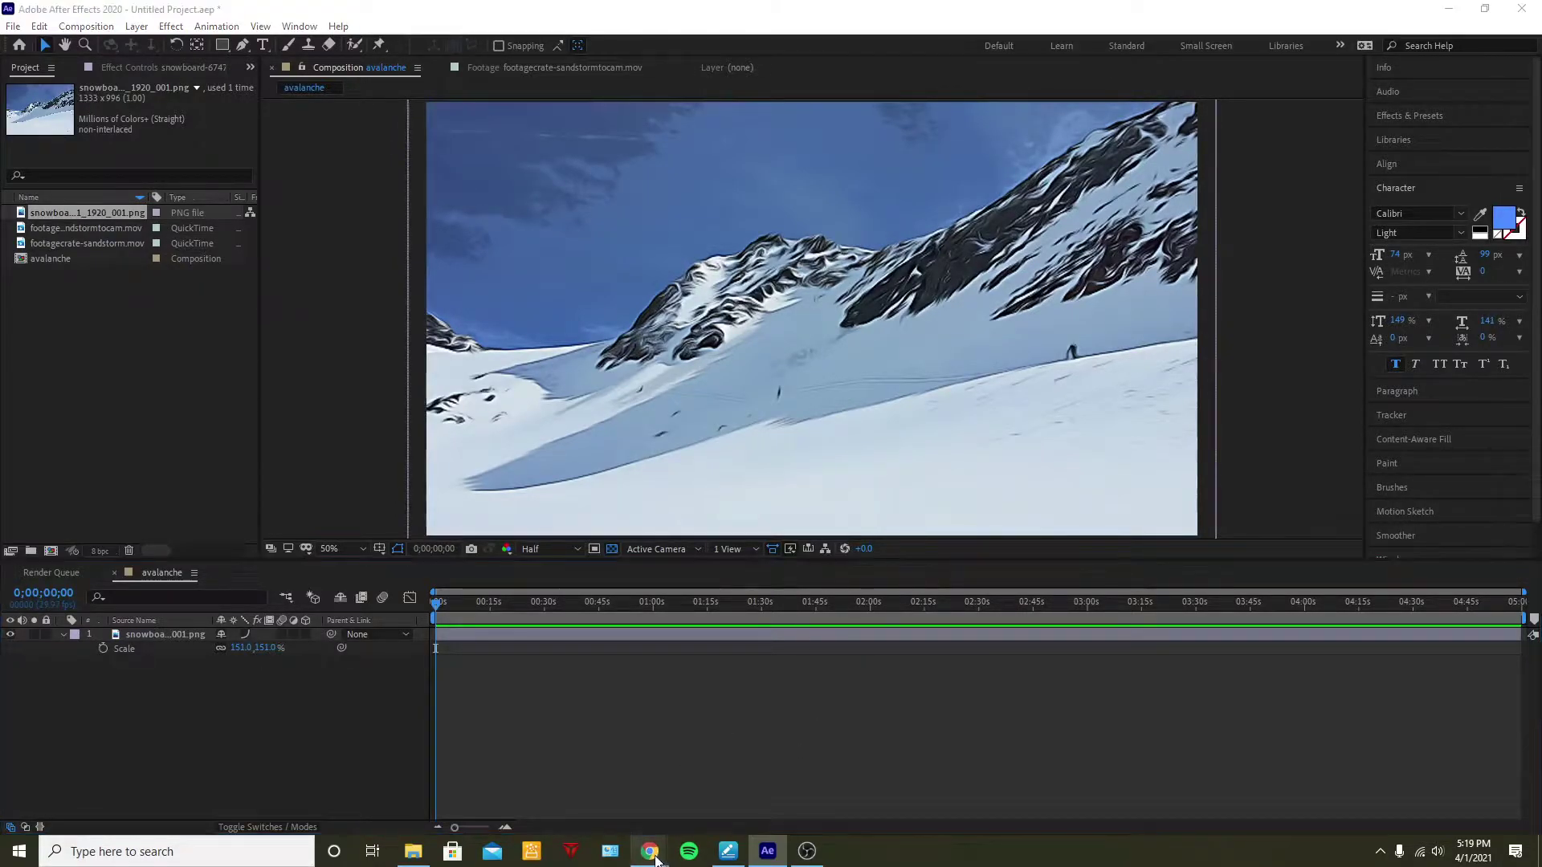
pyautogui.click(316, 731)
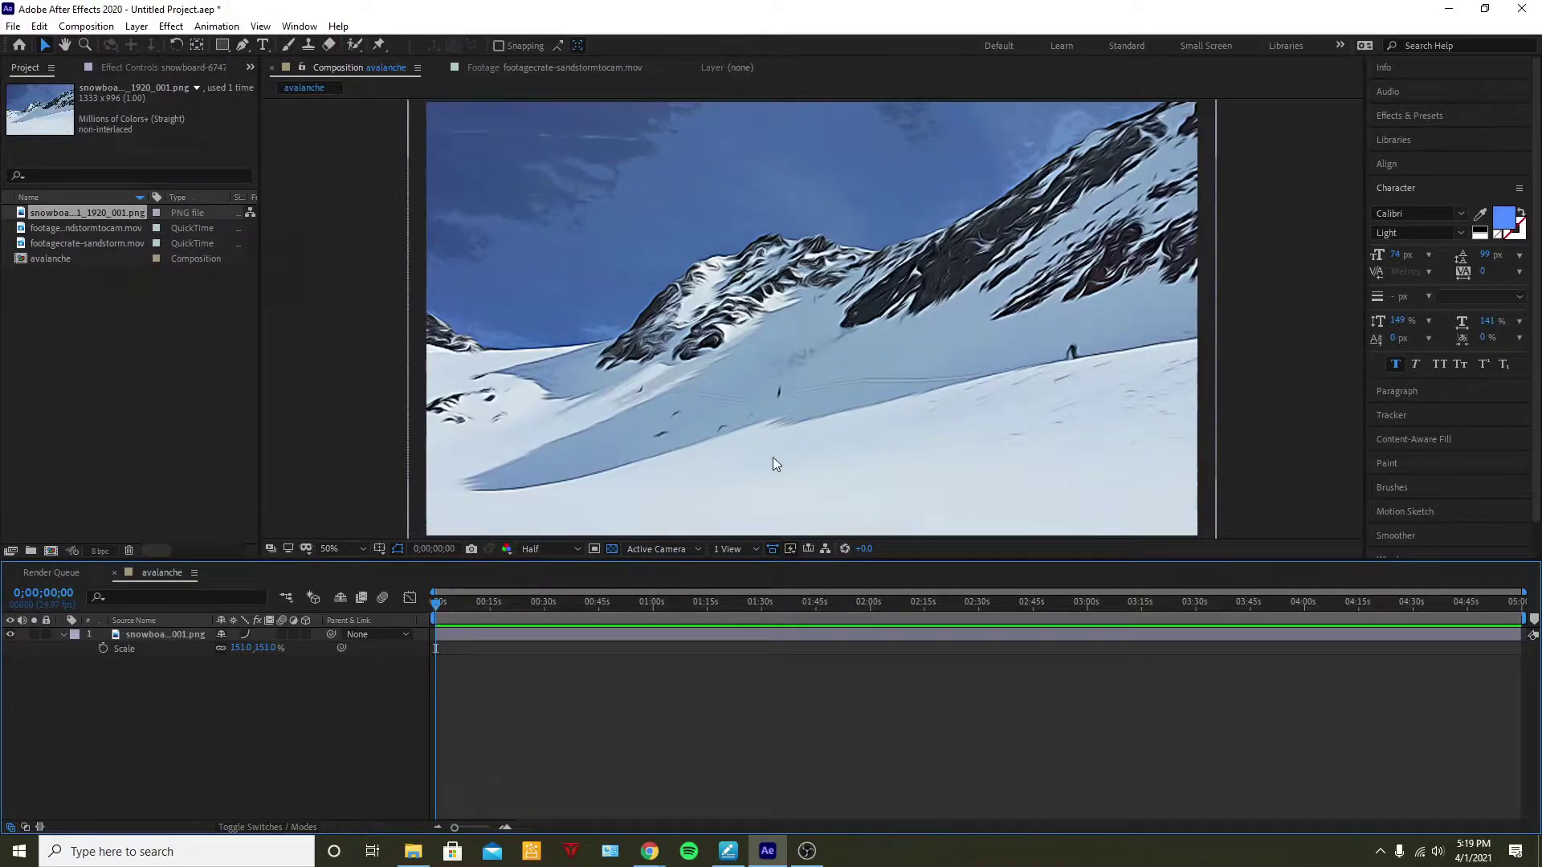
pyautogui.press(',')
pyautogui.press(',')
pyautogui.press('/')
pyautogui.press(',')
# Inspect the sandstorm clips and play back footagecrate-sandstorm.mov in its own viewer
pyautogui.click(98, 298)
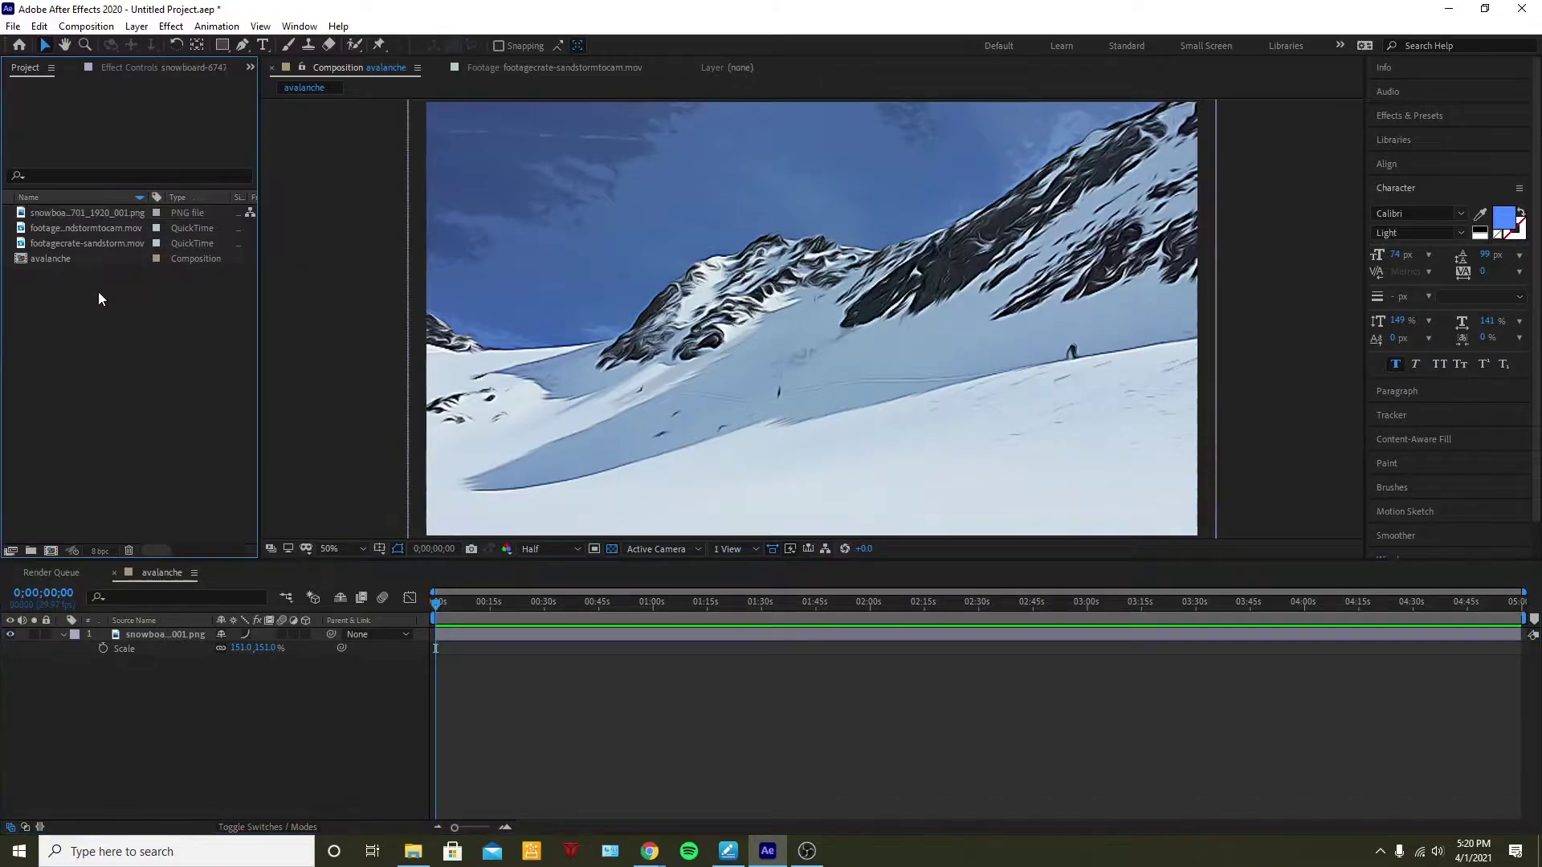
pyautogui.click(50, 227)
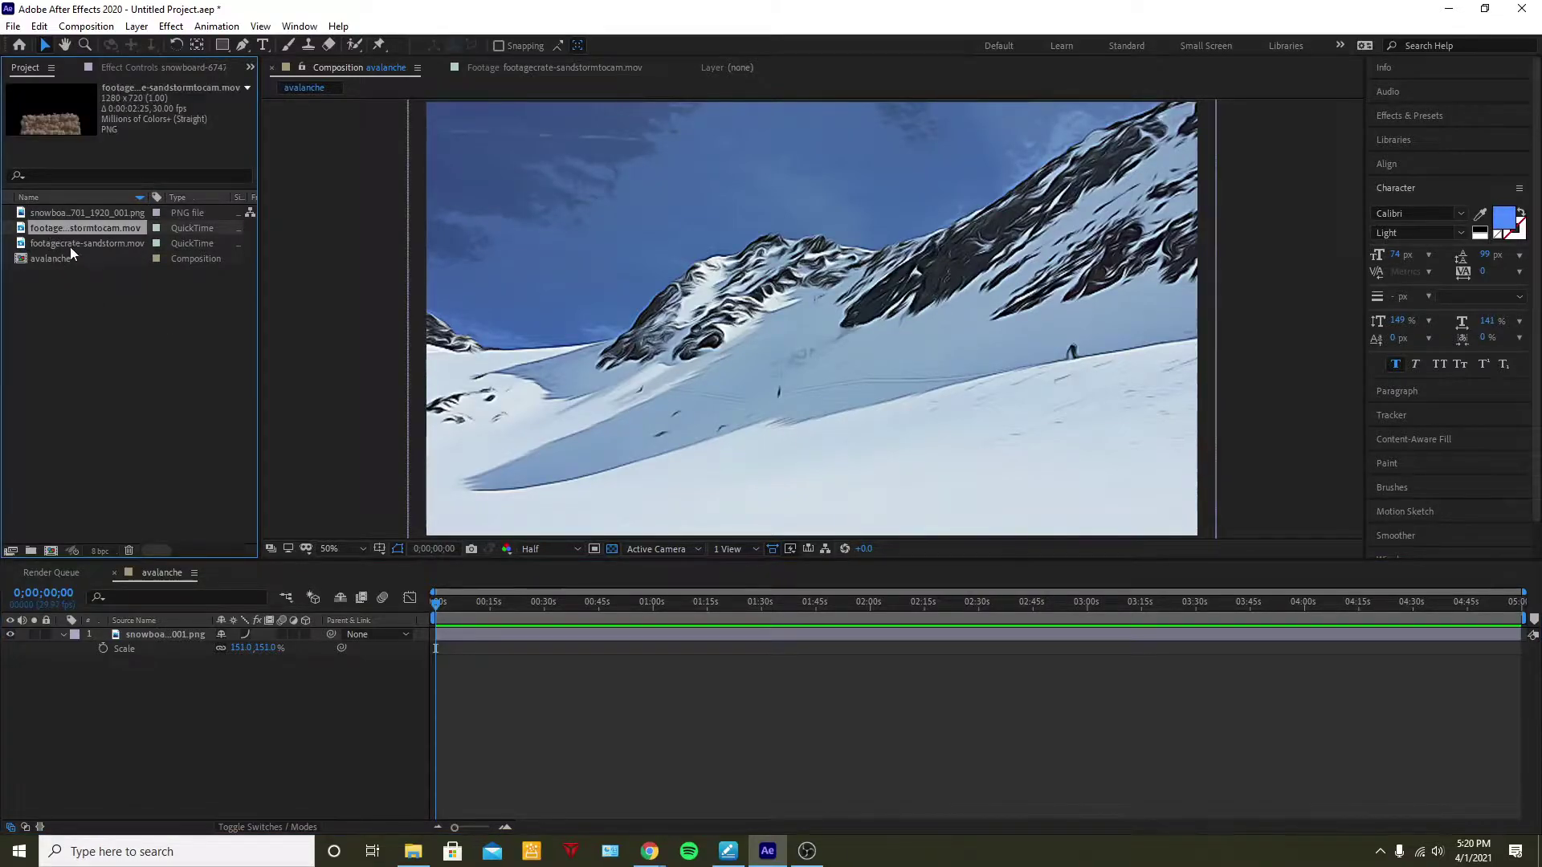
pyautogui.click(62, 243)
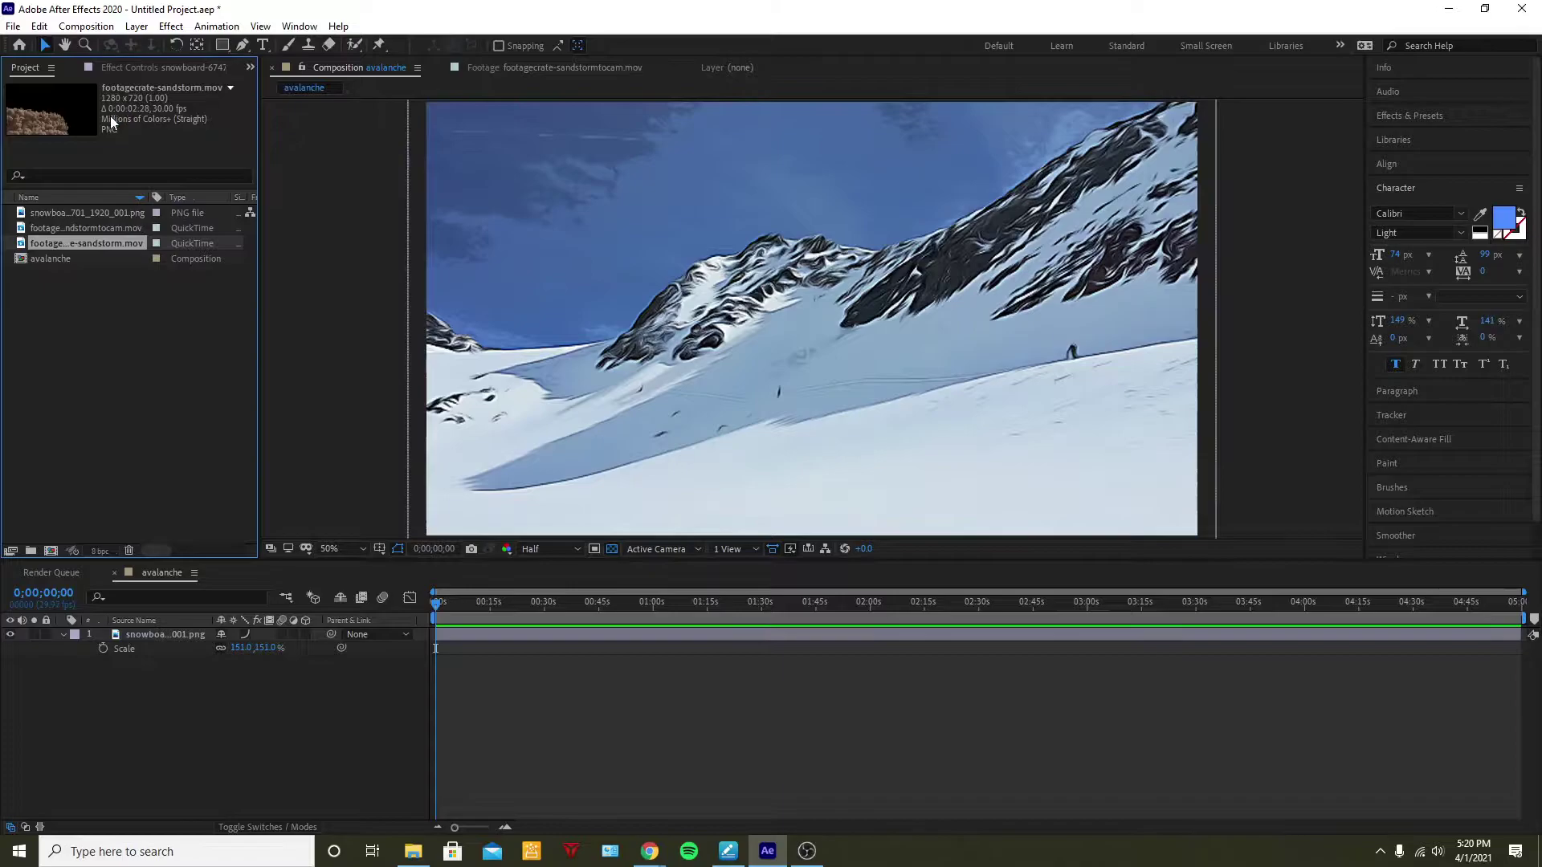
pyautogui.doubleClick(98, 244)
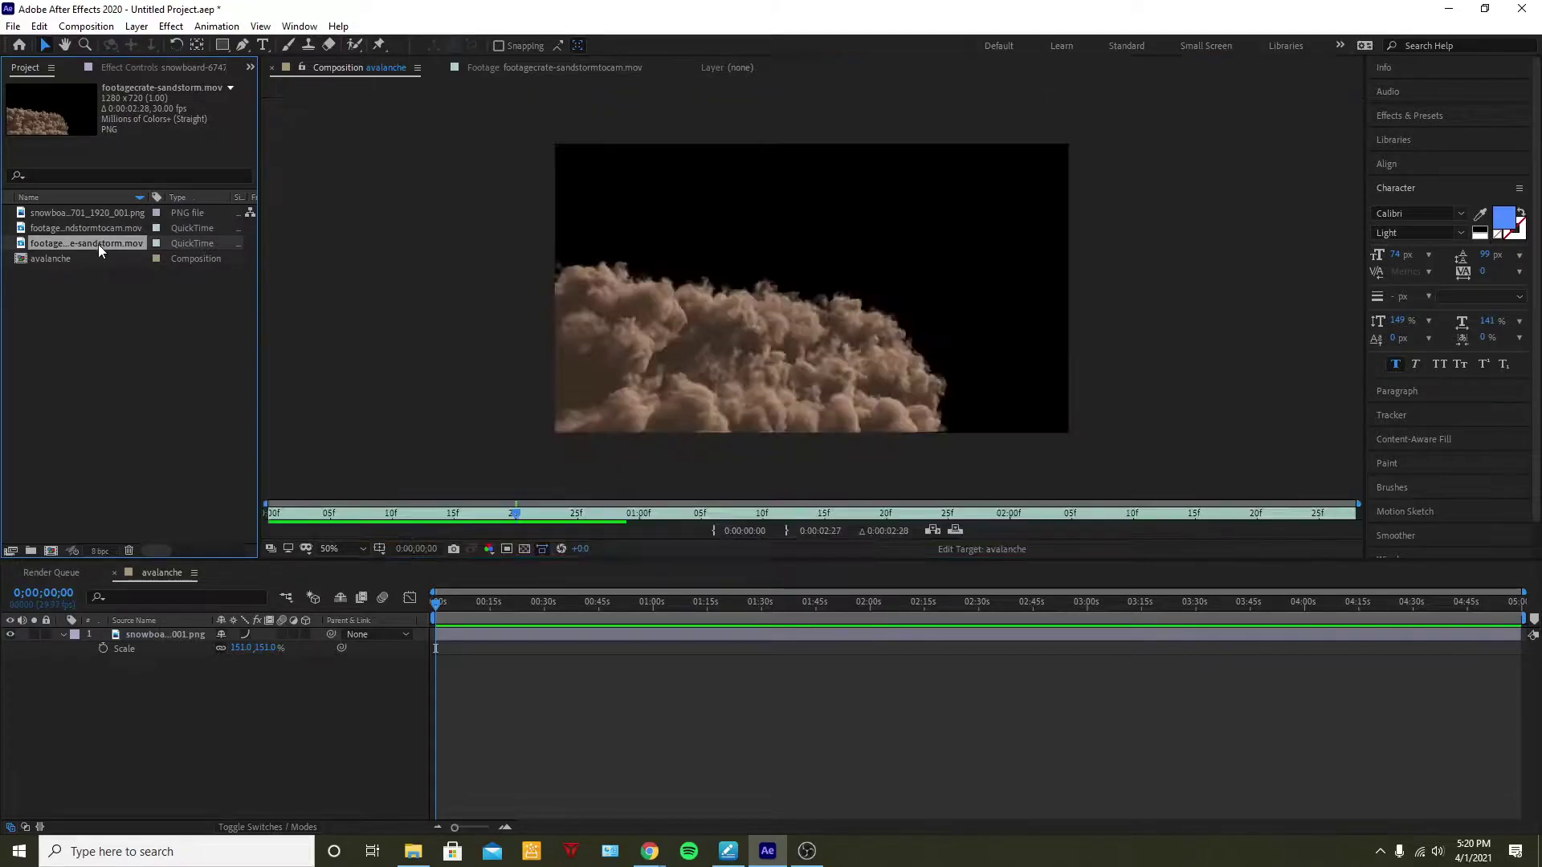
pyautogui.press('space')
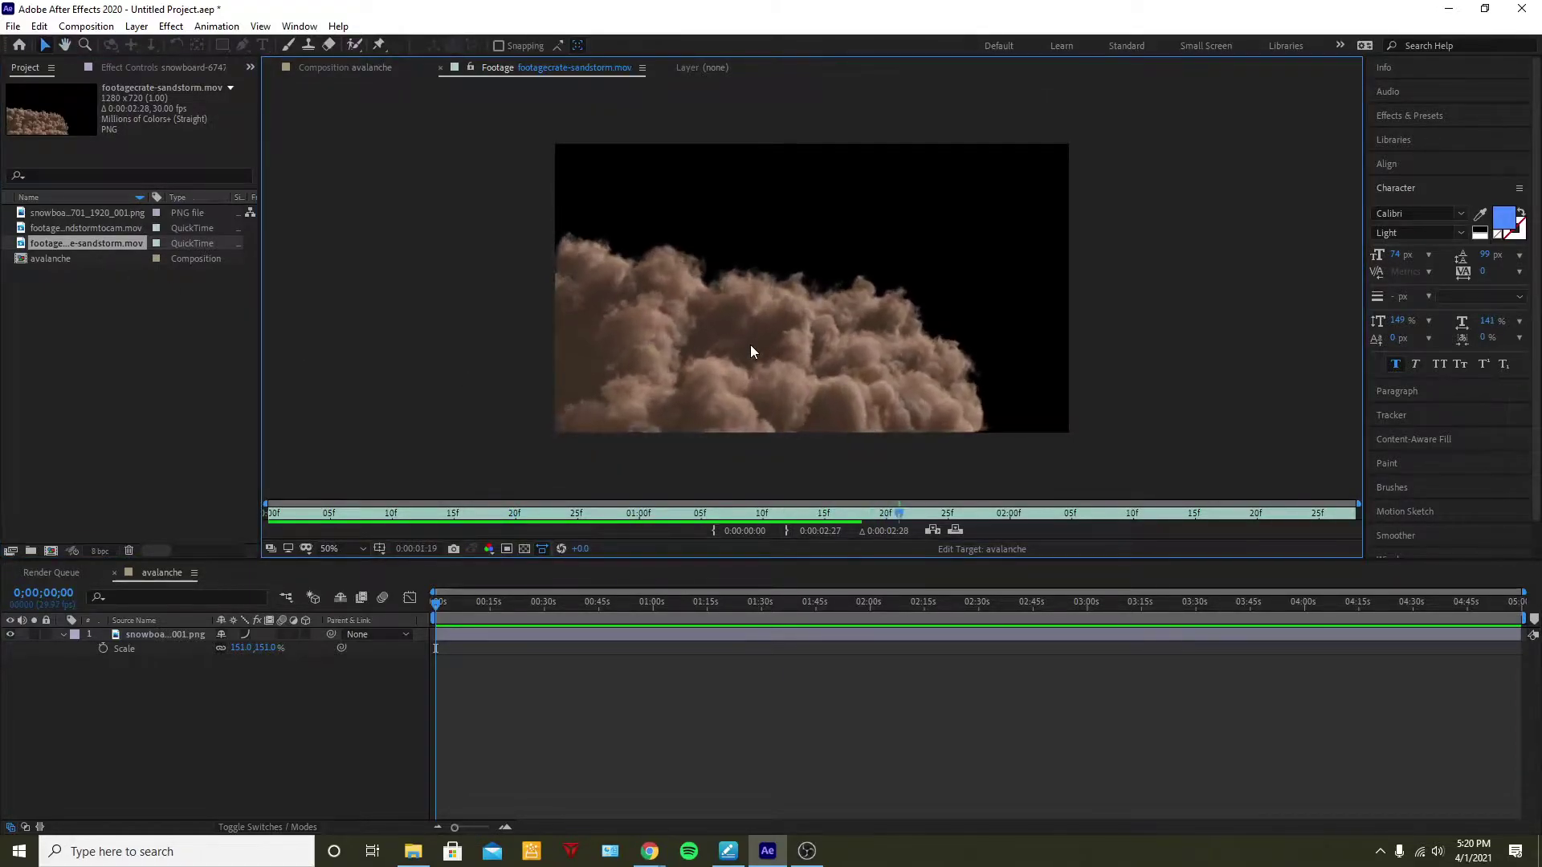
# Make a new composition from footagecrate-sandstorm.mov using New Comp from Selection
pyautogui.rightClick(49, 243)
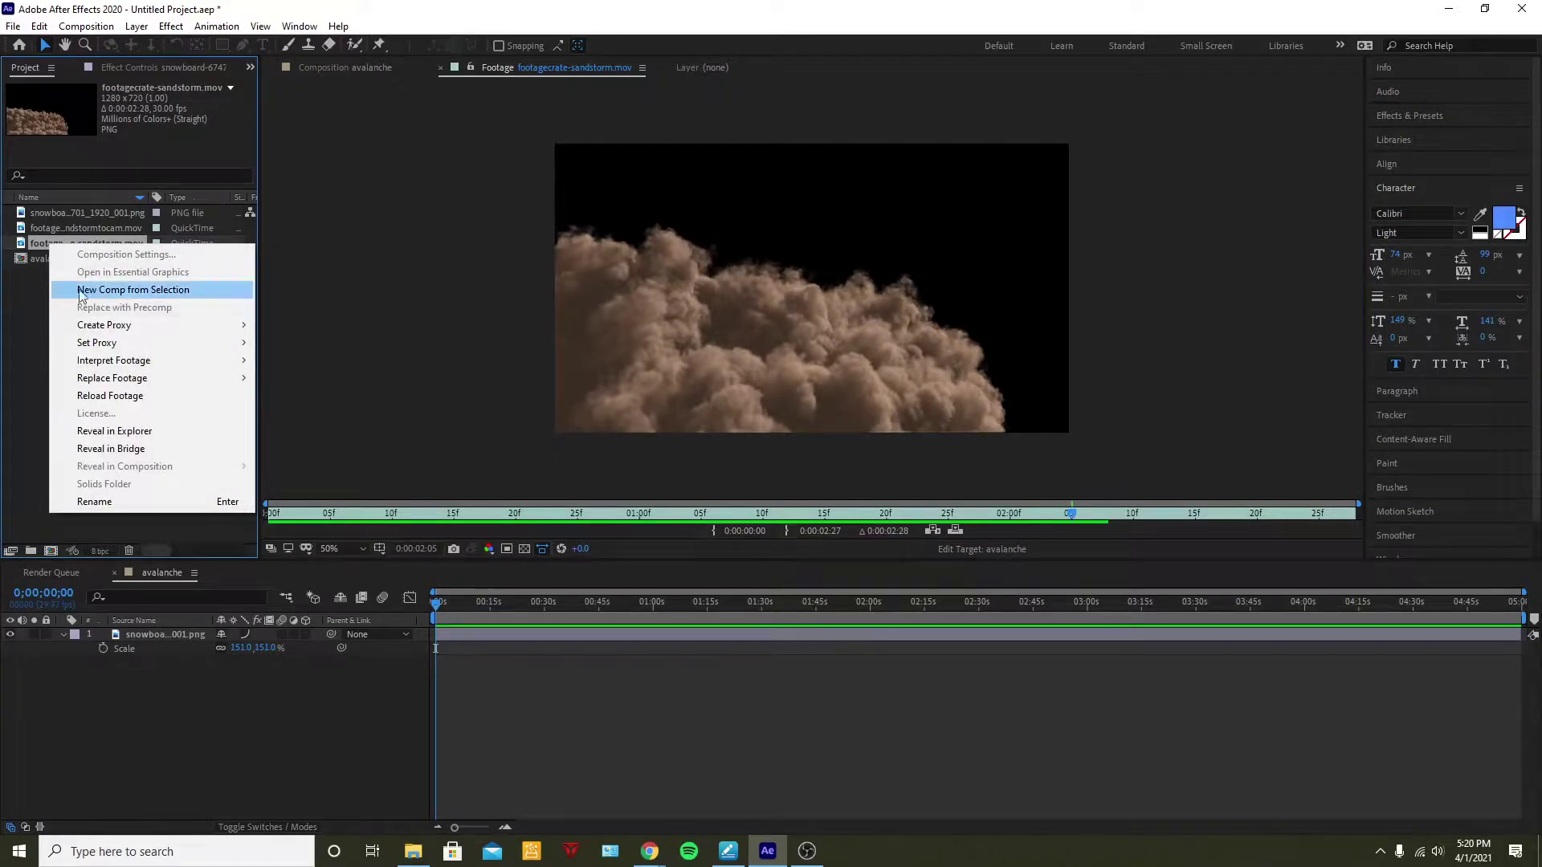
pyautogui.rightClick(34, 240)
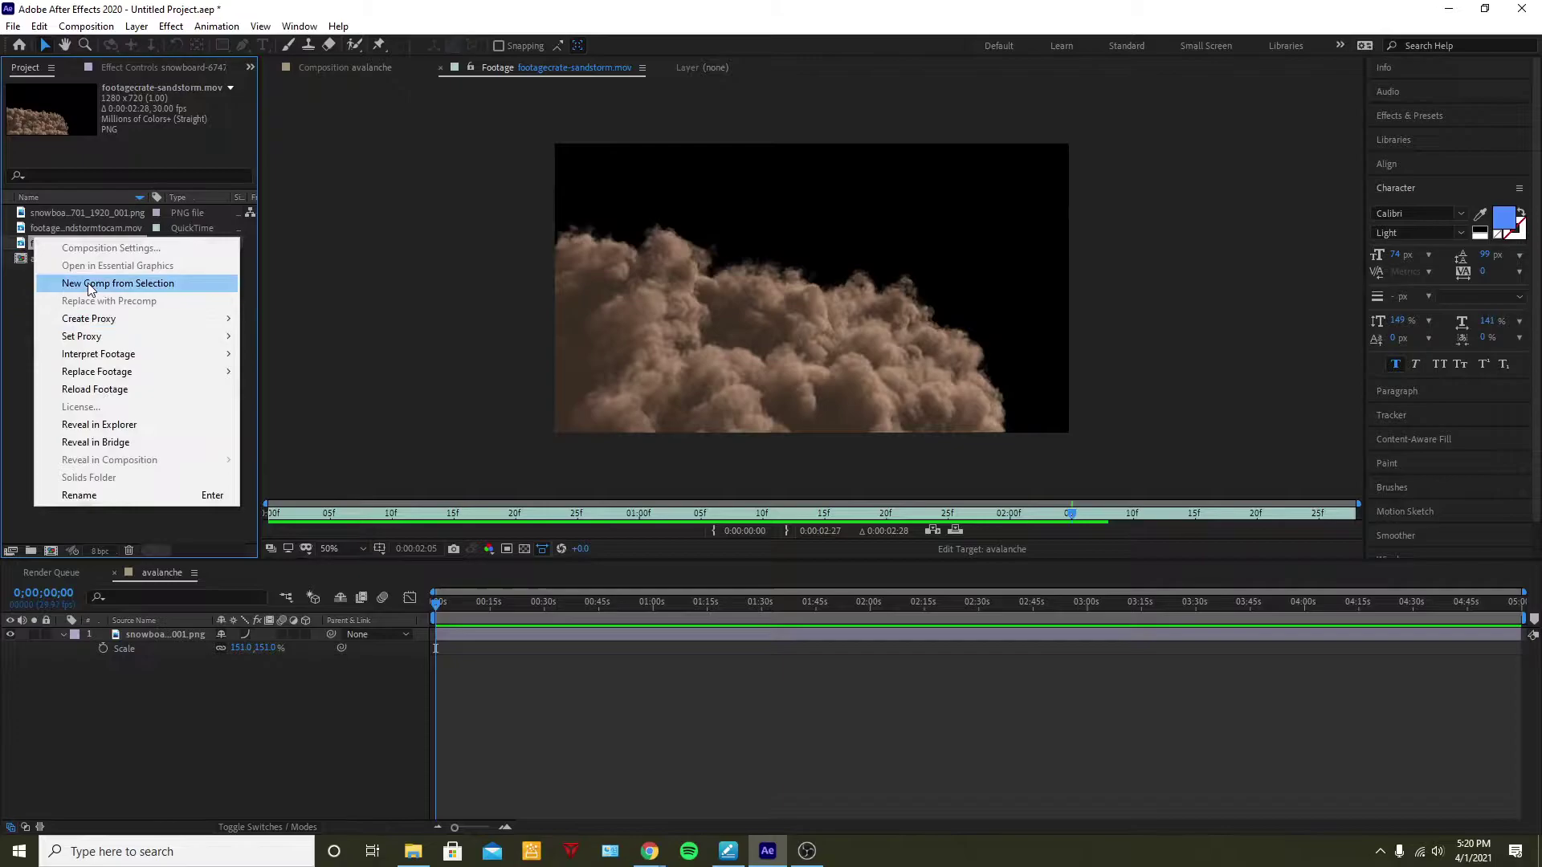
pyautogui.click(117, 283)
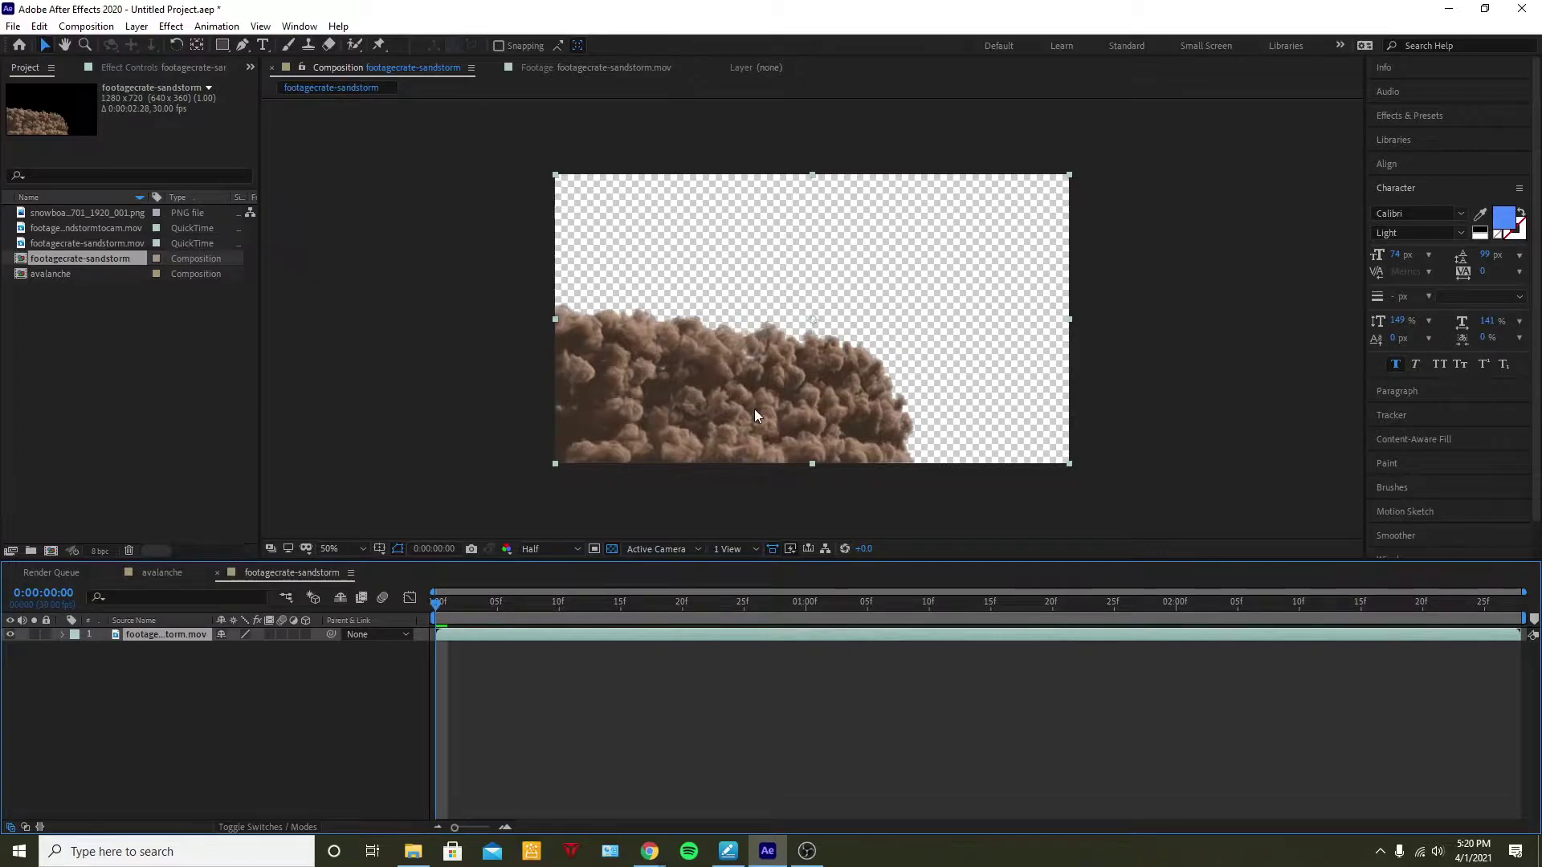
# Apply the Hue/Saturation effect from Color Correction to the sandstorm layer
pyautogui.click(1410, 115)
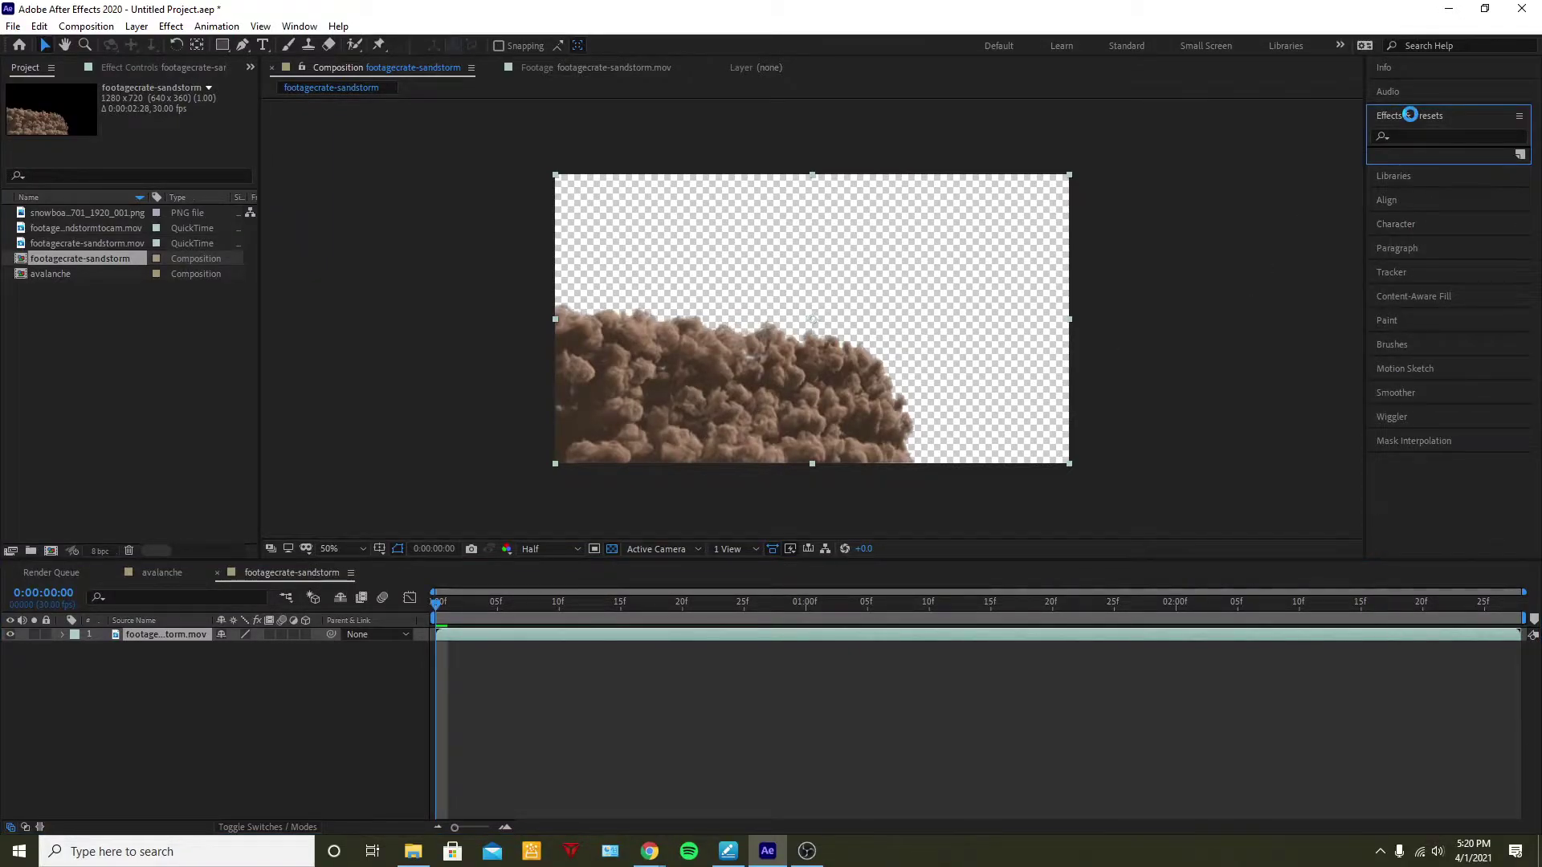
pyautogui.click(1421, 137)
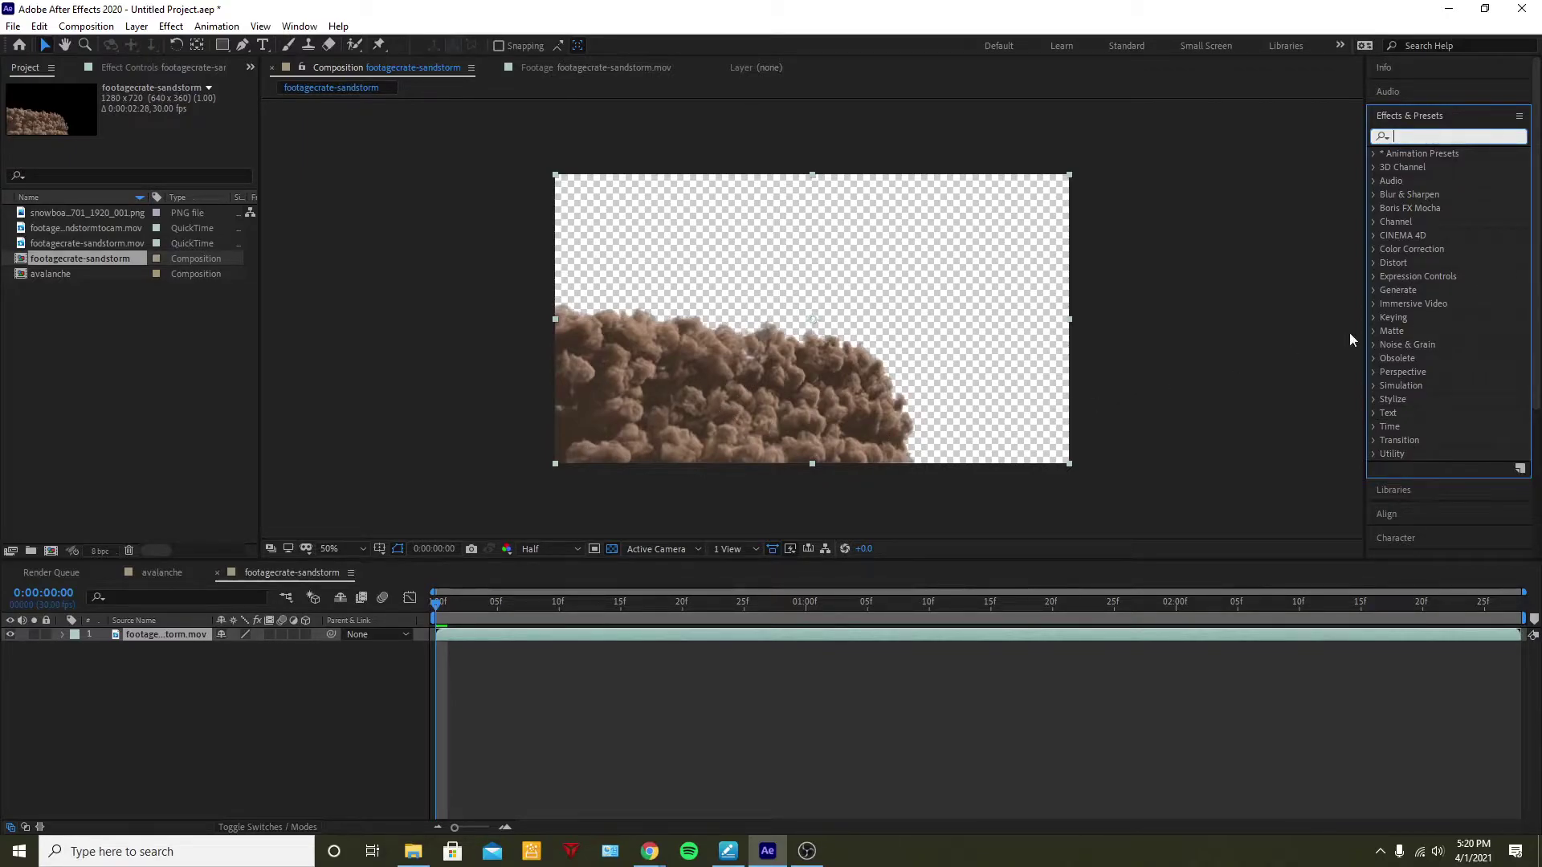
pyautogui.click(1371, 248)
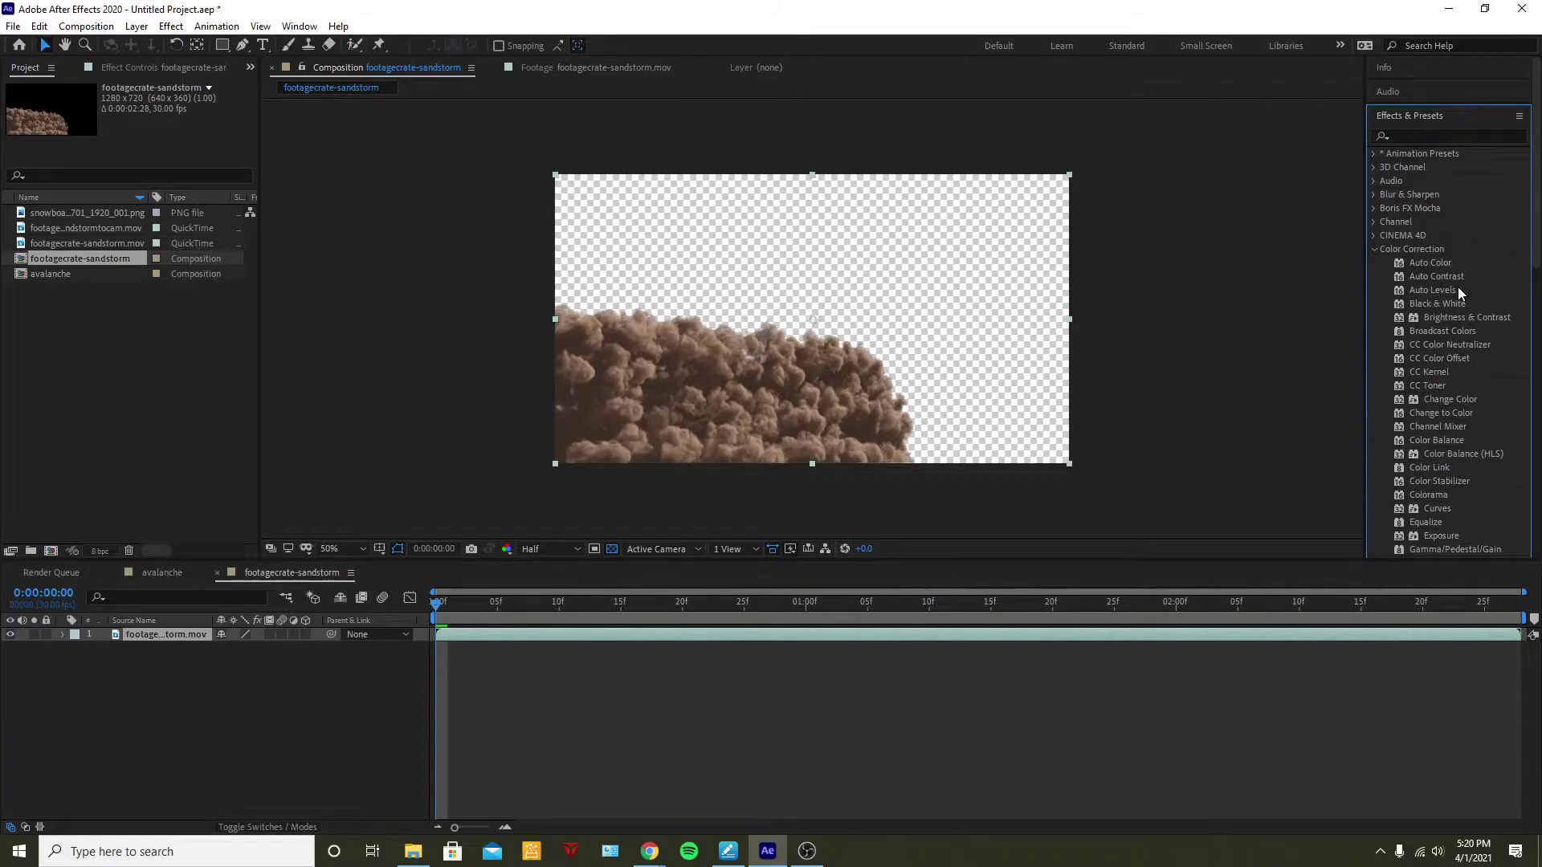
pyautogui.scroll(-5, 1457, 287)
pyautogui.moveTo(1453, 362); pyautogui.dragTo(691, 633)
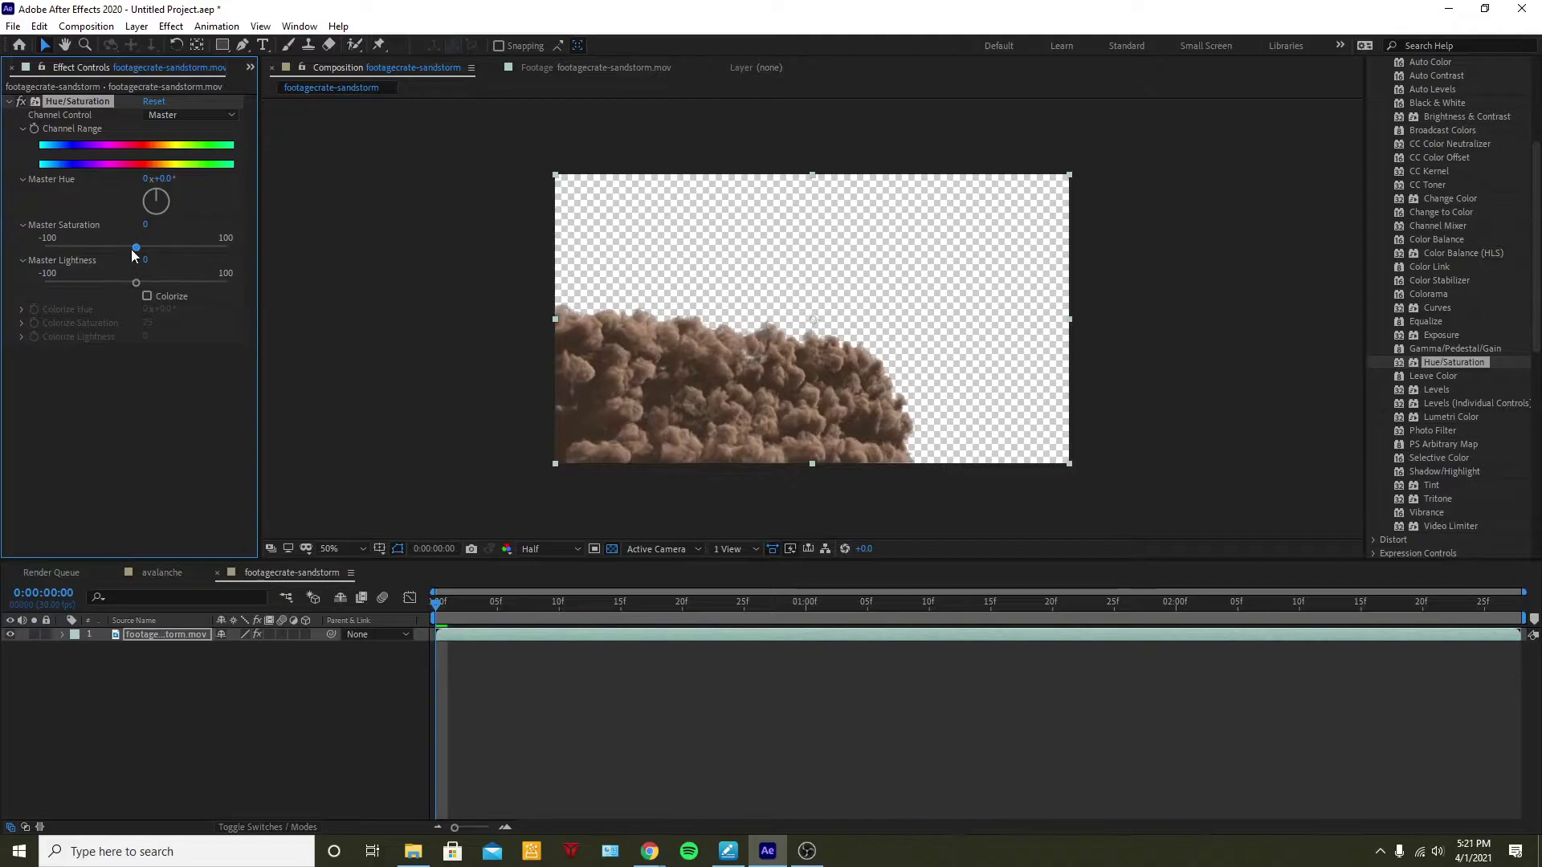
# Set Master Saturation to -100 and Master Lightness to 67, then preview from frame 0
pyautogui.moveTo(135, 248); pyautogui.dragTo(2, 259)
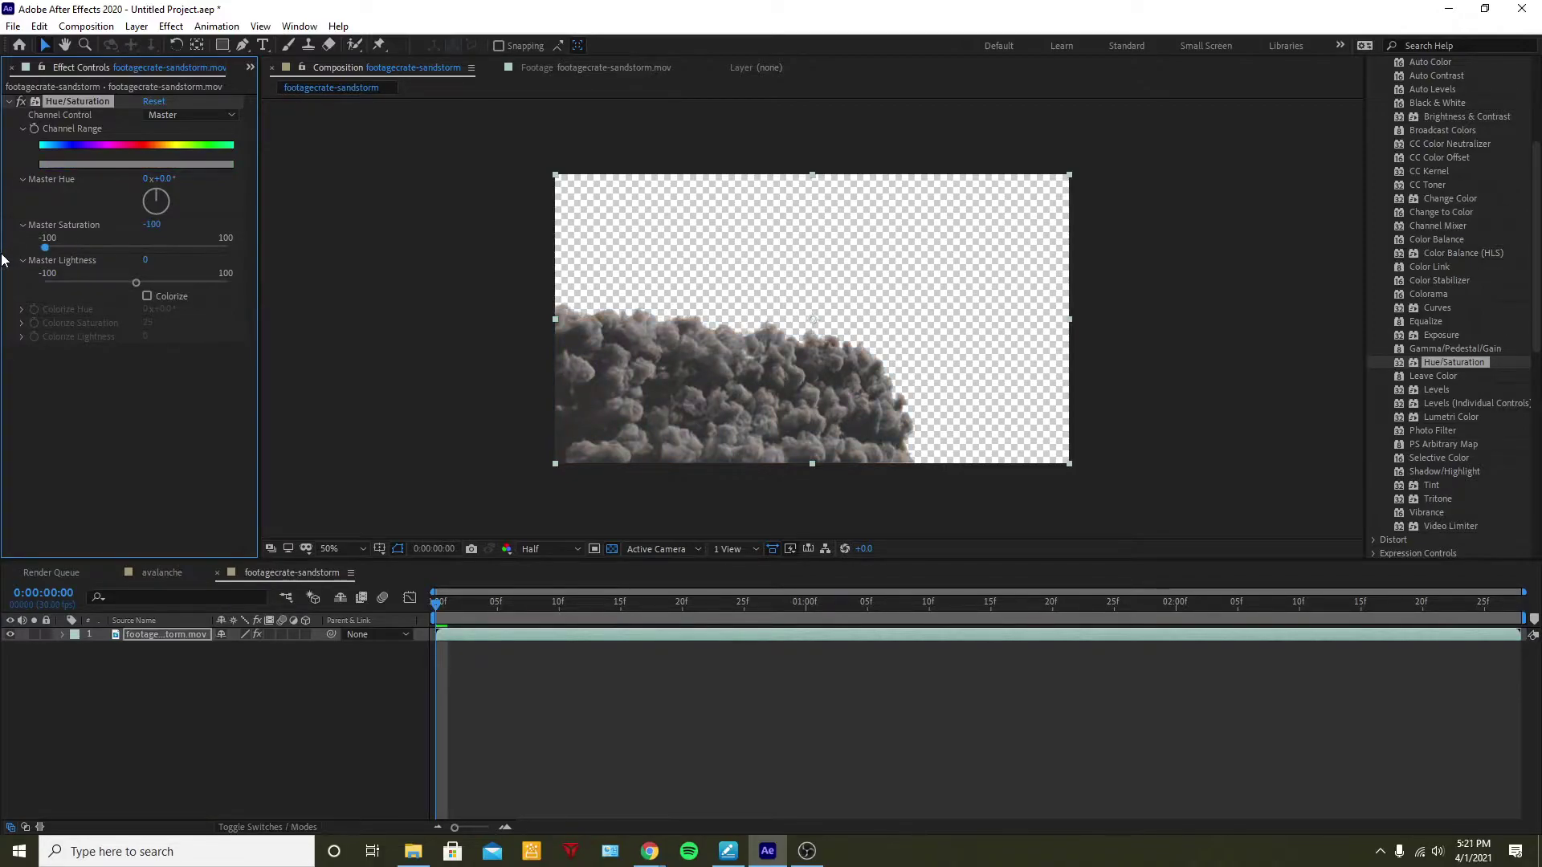
pyautogui.moveTo(135, 283); pyautogui.dragTo(180, 280)
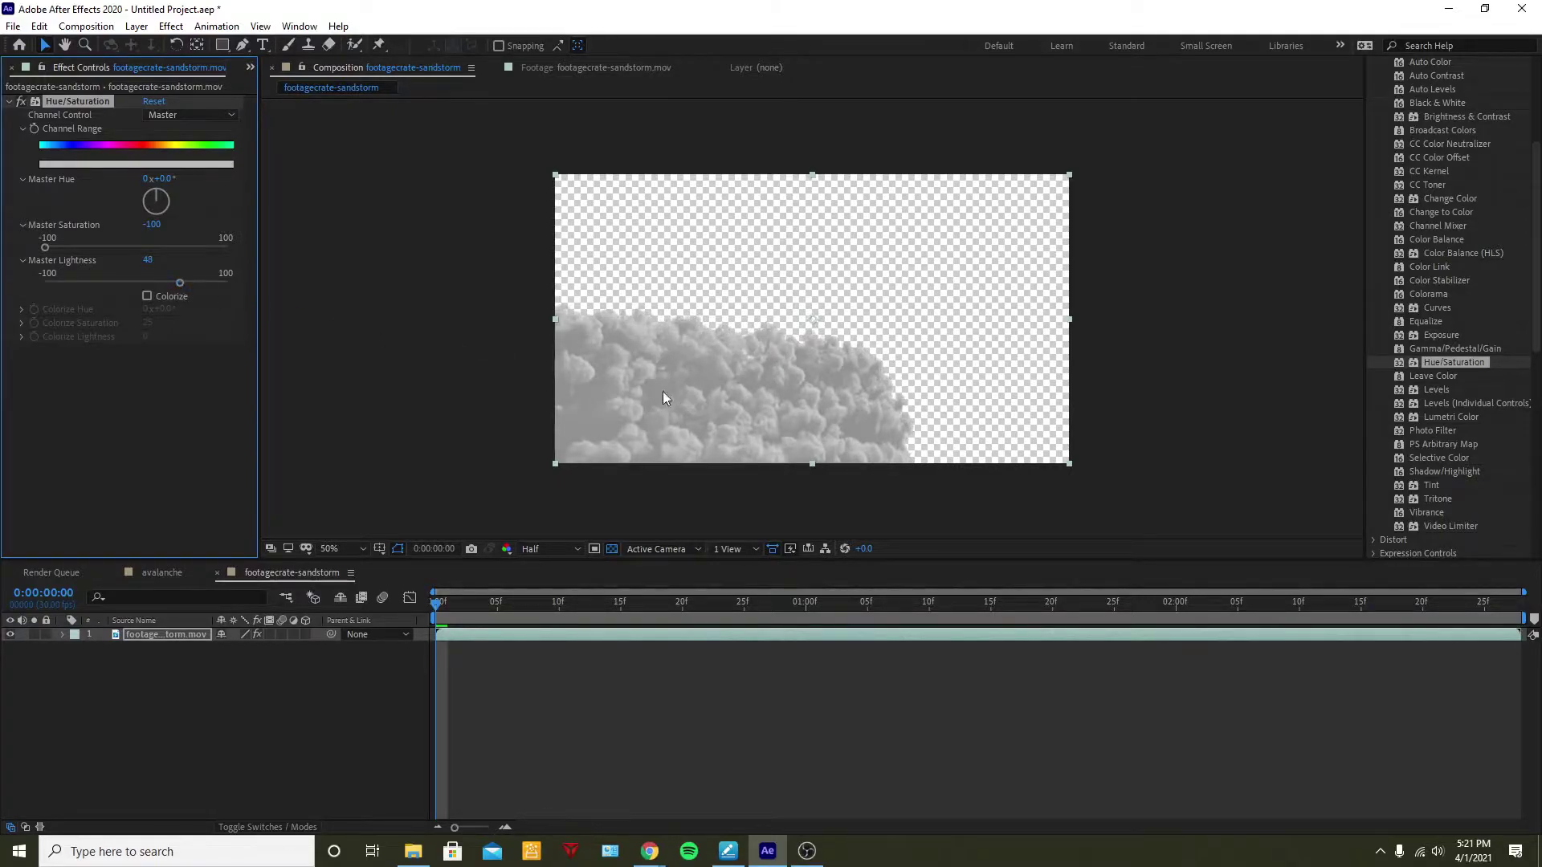
pyautogui.moveTo(188, 283); pyautogui.dragTo(197, 283)
pyautogui.click(437, 606)
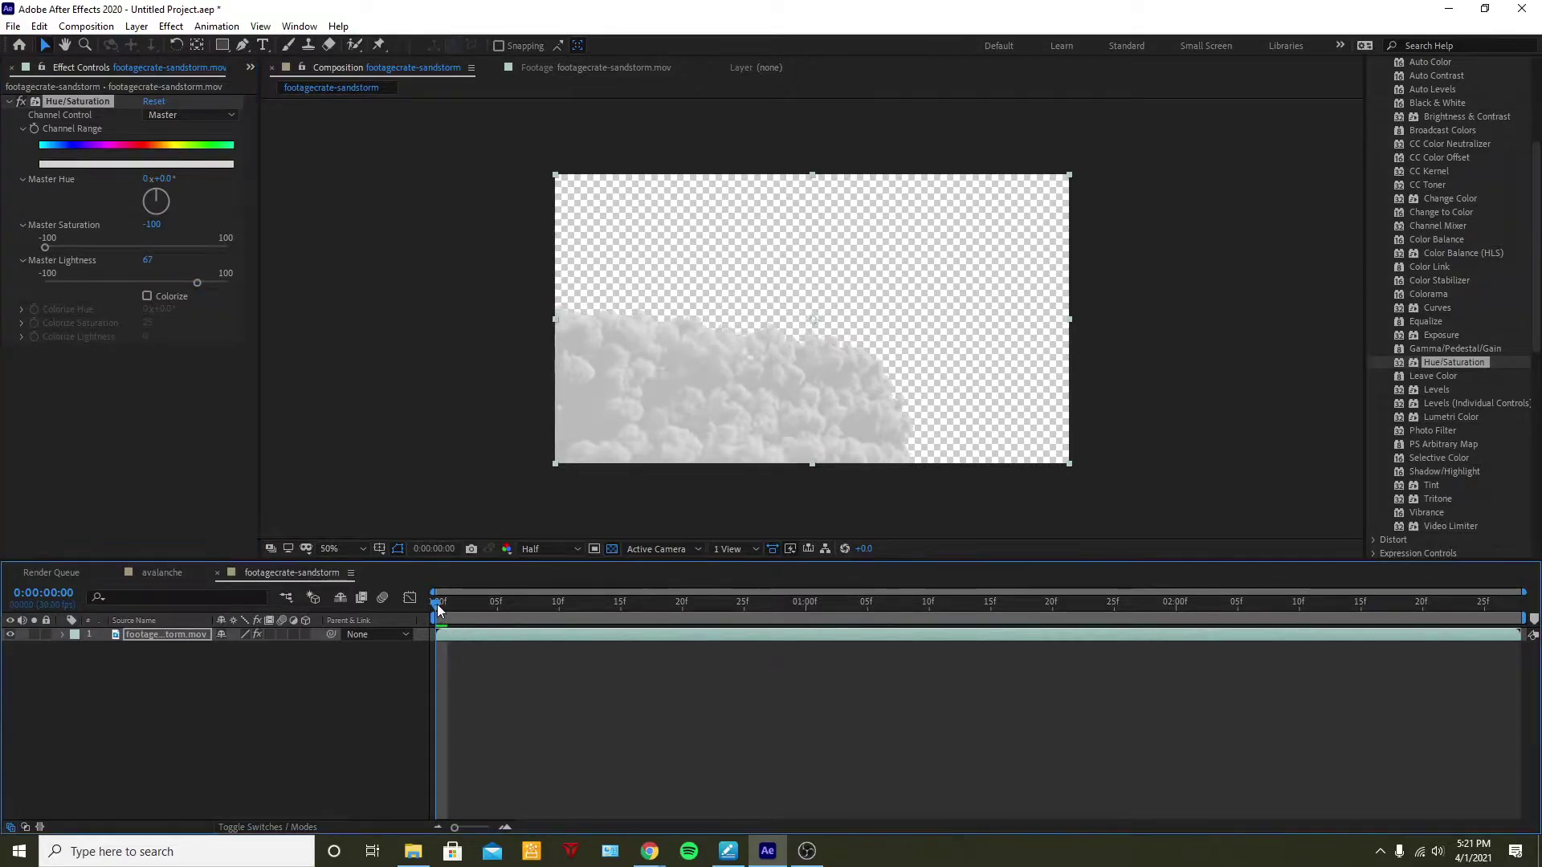
pyautogui.press('space')
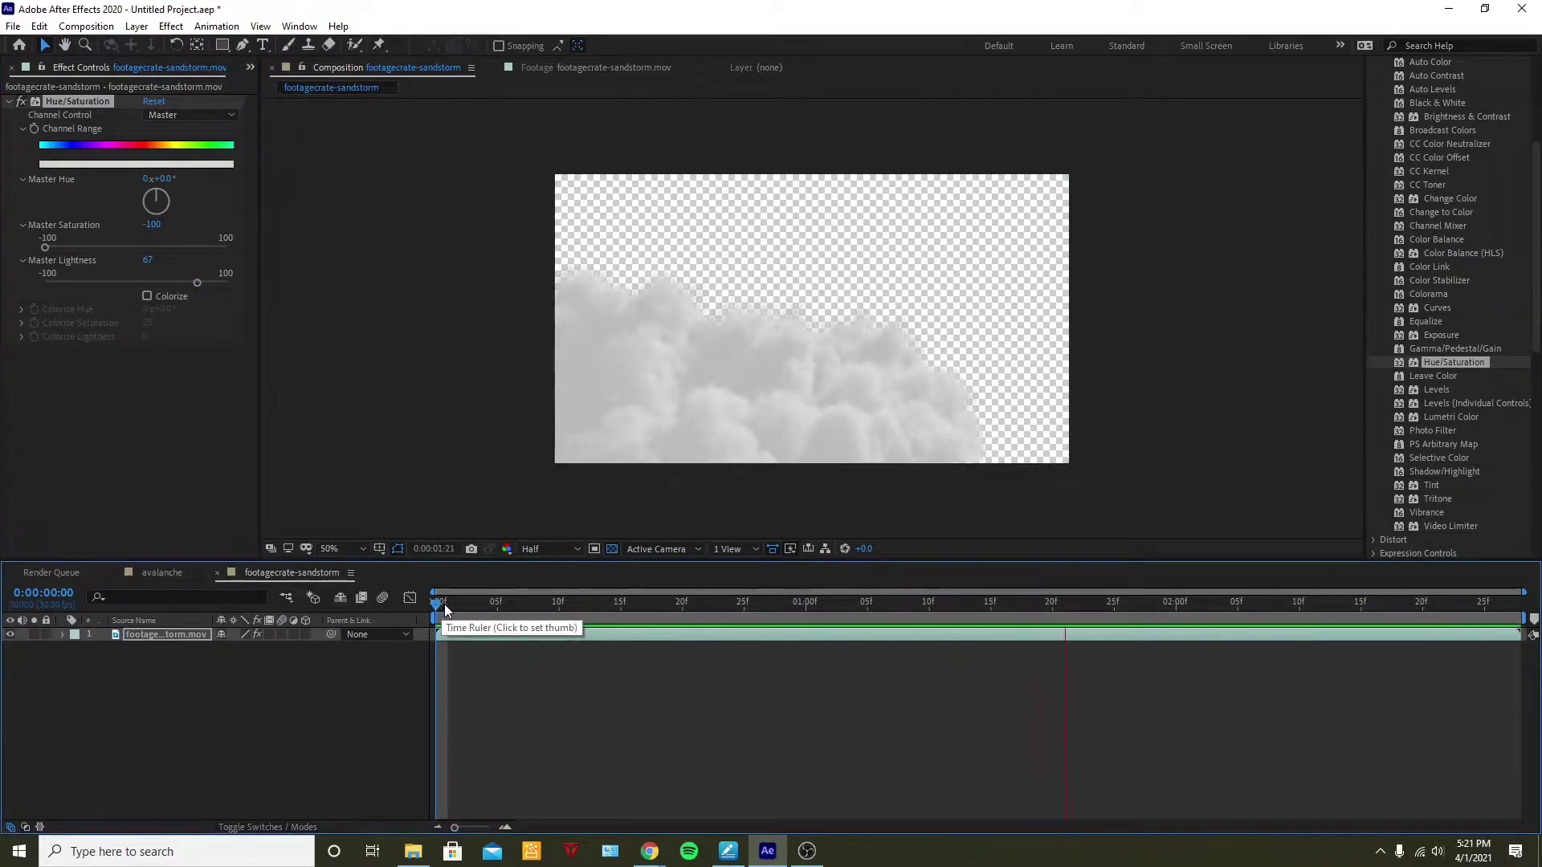
pyautogui.press('space')
pyautogui.moveTo(500, 601); pyautogui.dragTo(373, 597)
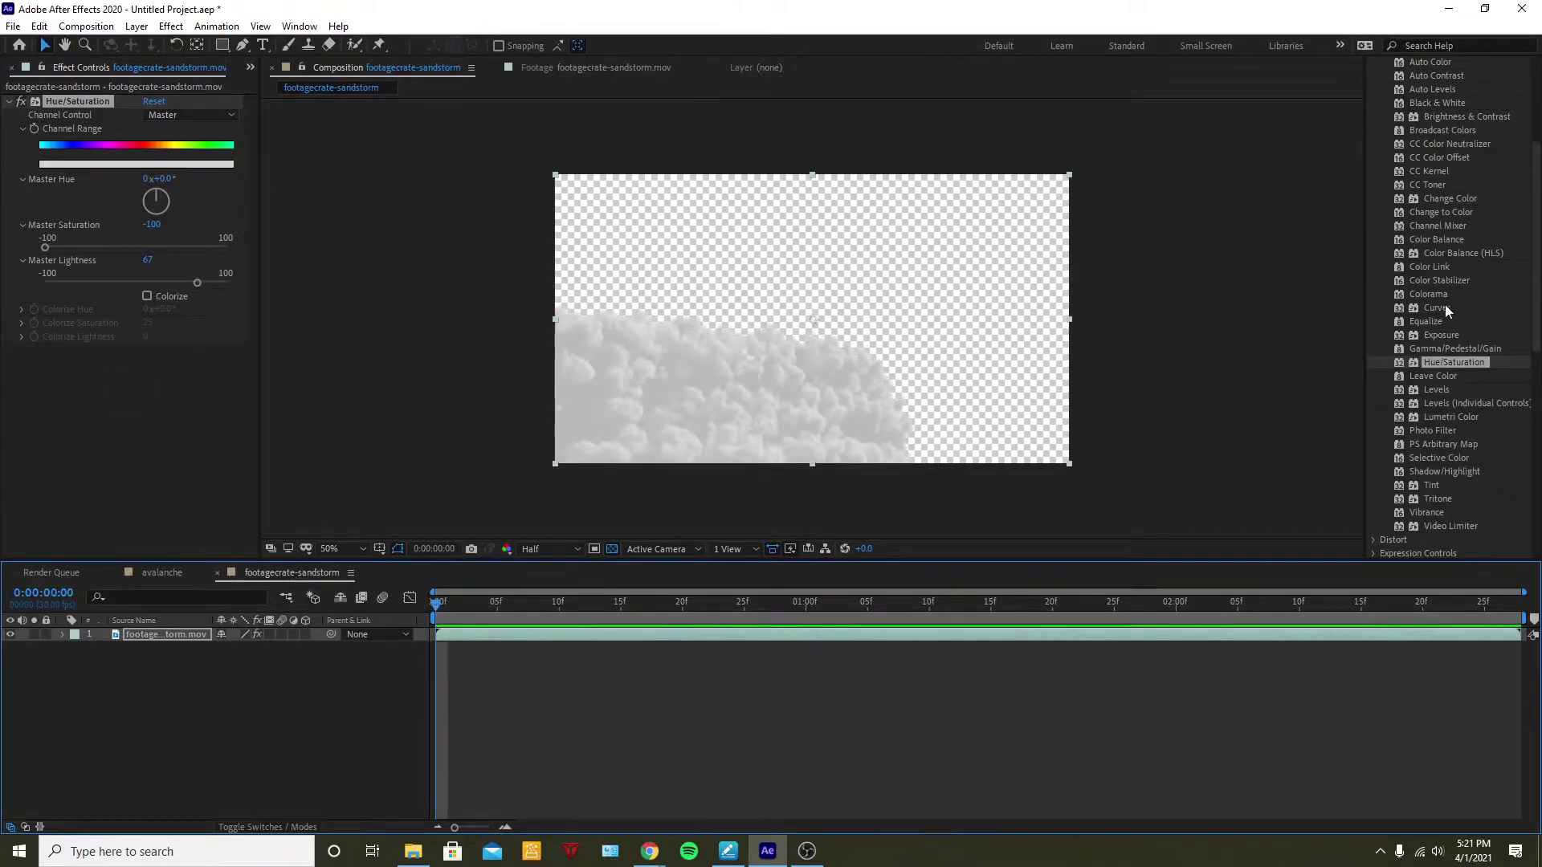
pyautogui.scroll(3, 1482, 317)
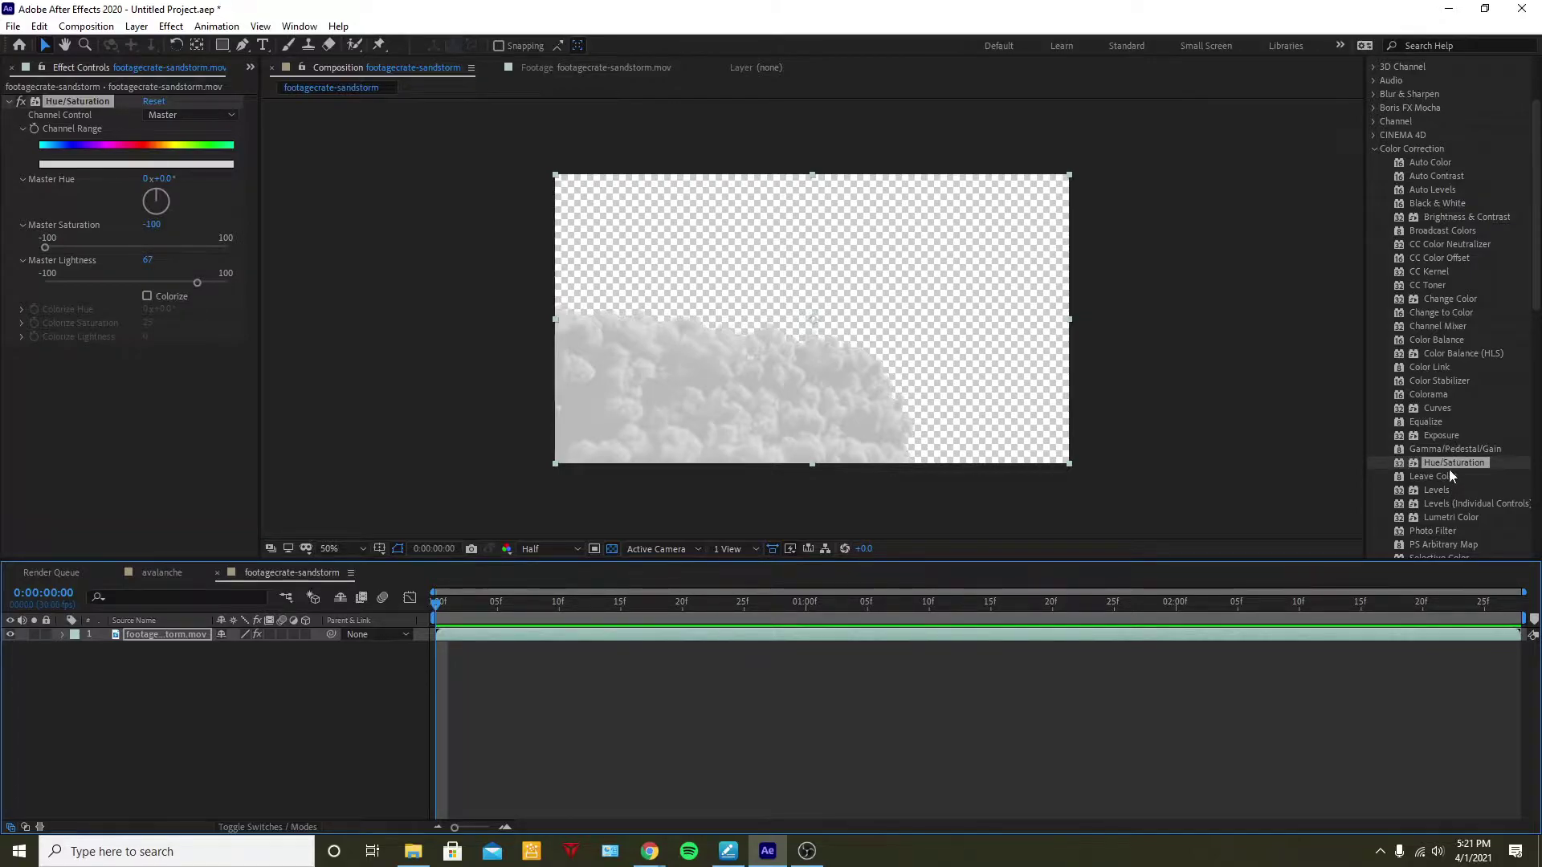
# Add Curves to the cloud layer and bow the RGB curve upward to brighten highlights
pyautogui.moveTo(1442, 407); pyautogui.dragTo(1195, 623)
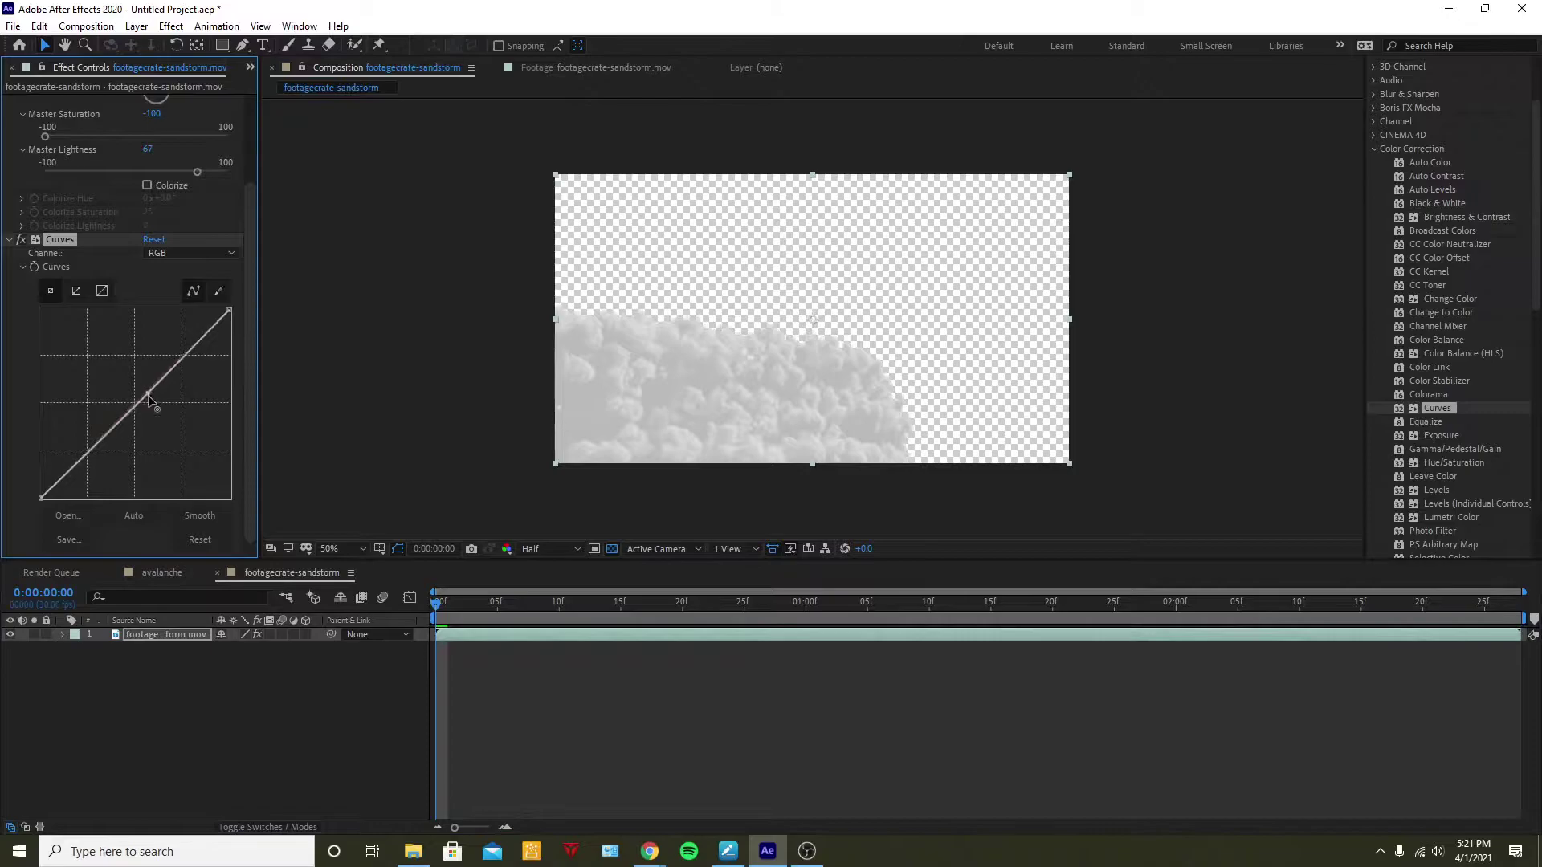
pyautogui.moveTo(148, 395)
pyautogui.mouseDown()
pyautogui.moveTo(162, 429)
pyautogui.moveTo(138, 364)
pyautogui.moveTo(165, 372)
pyautogui.moveTo(126, 403)
pyautogui.mouseUp()
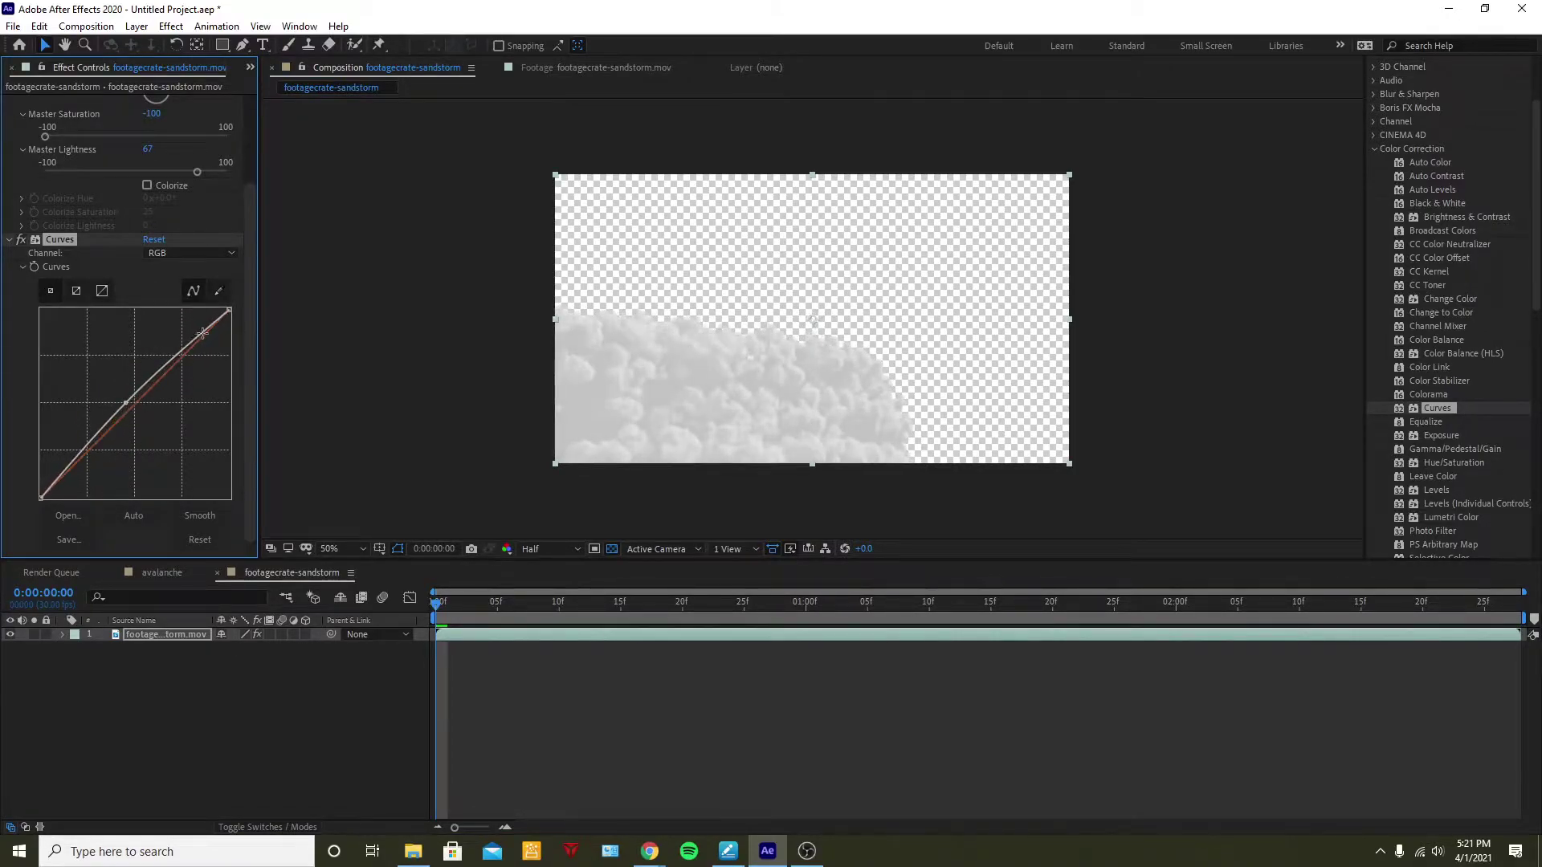
pyautogui.moveTo(203, 331); pyautogui.dragTo(181, 326)
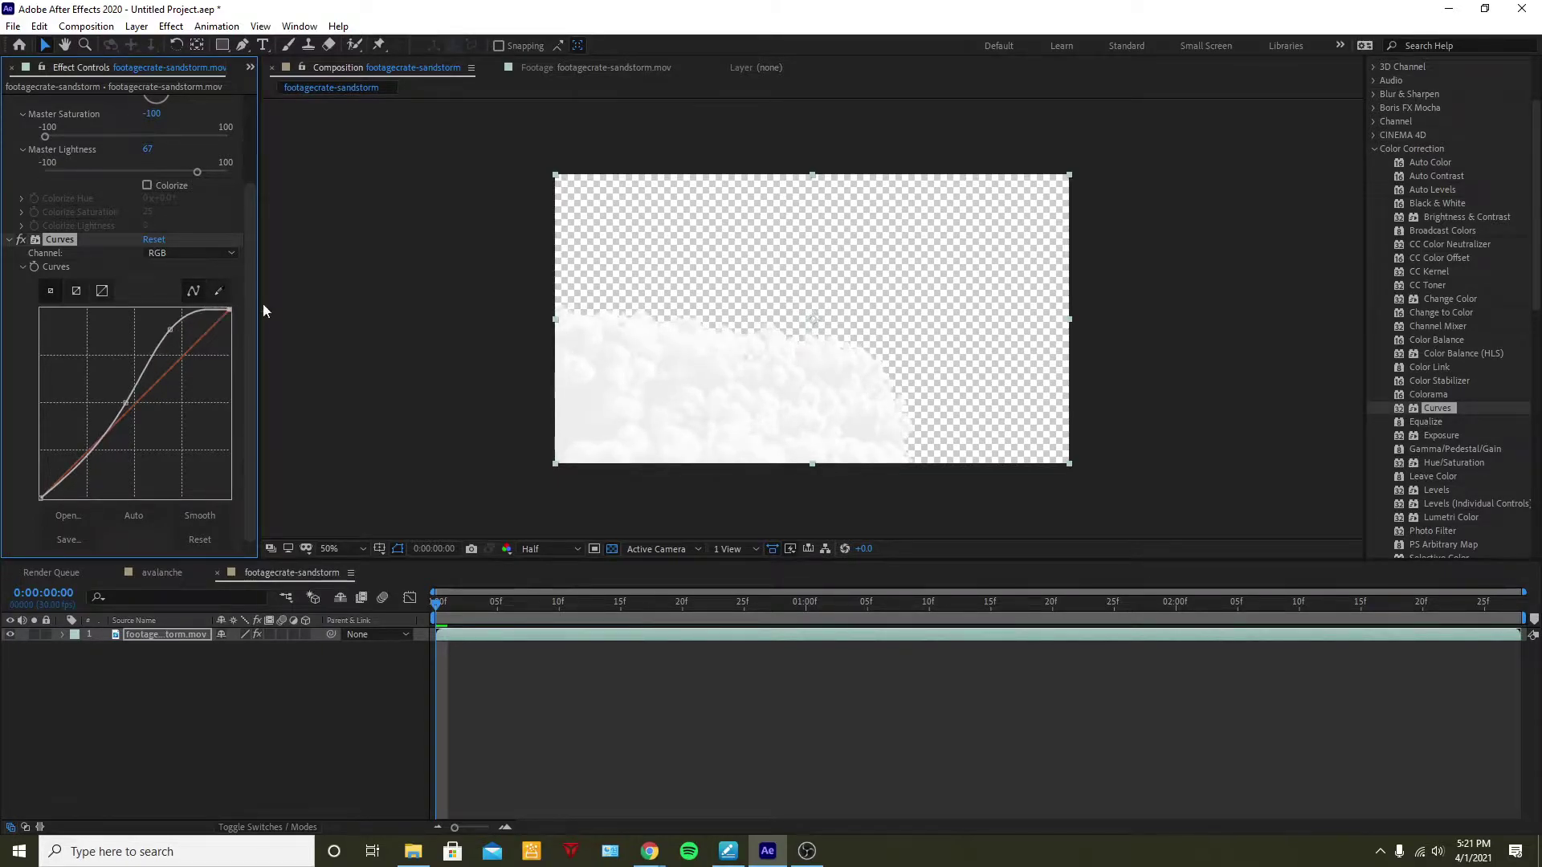
pyautogui.moveTo(174, 330)
pyautogui.mouseDown()
pyautogui.moveTo(181, 363)
pyautogui.moveTo(168, 348)
pyautogui.mouseUp()
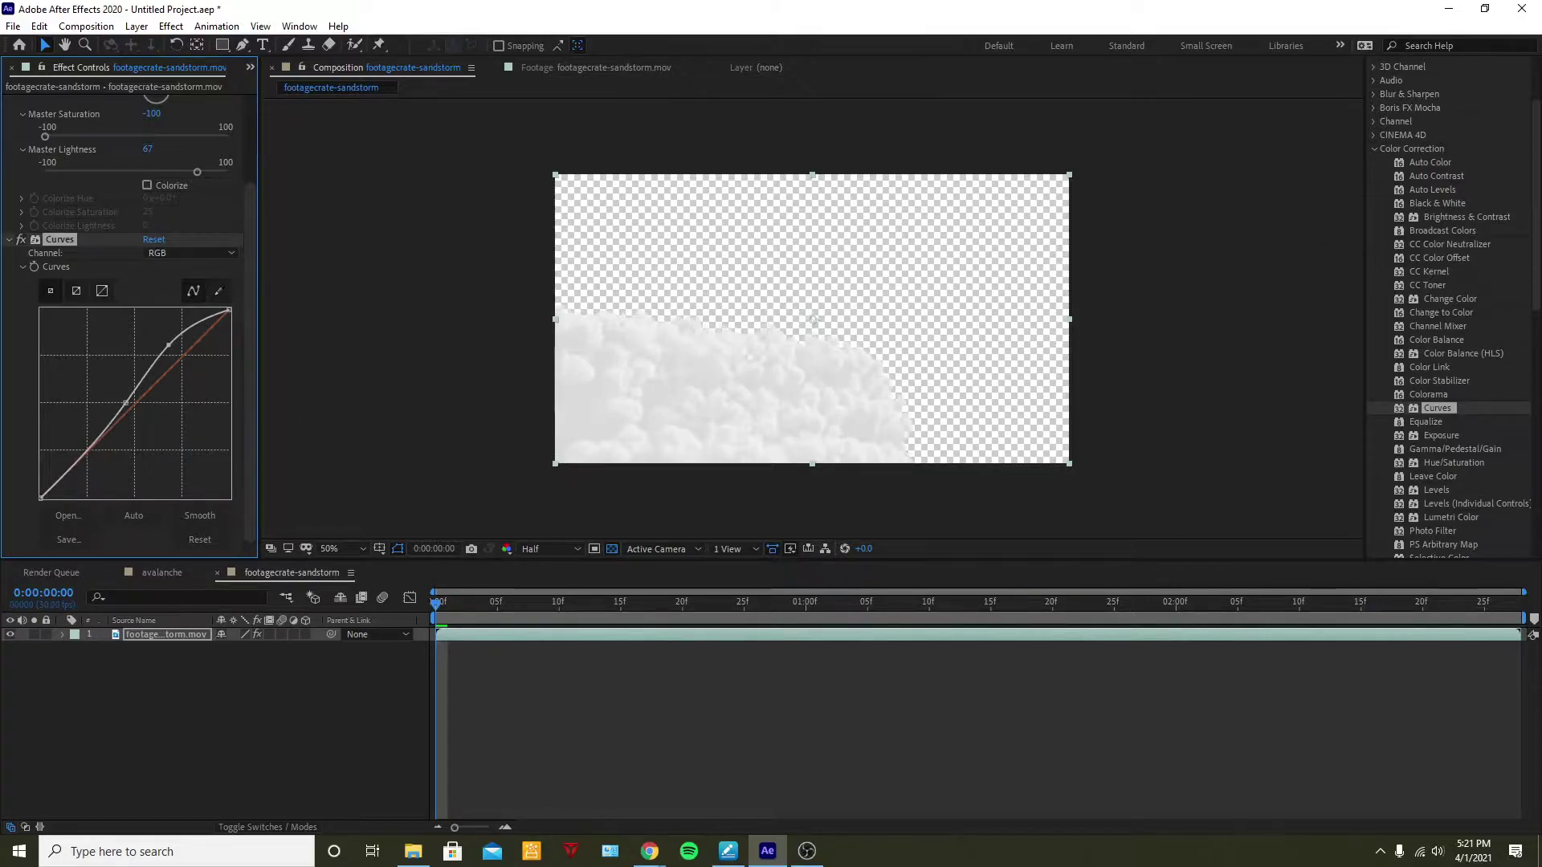
pyautogui.hotkey('alt', 'Tab')
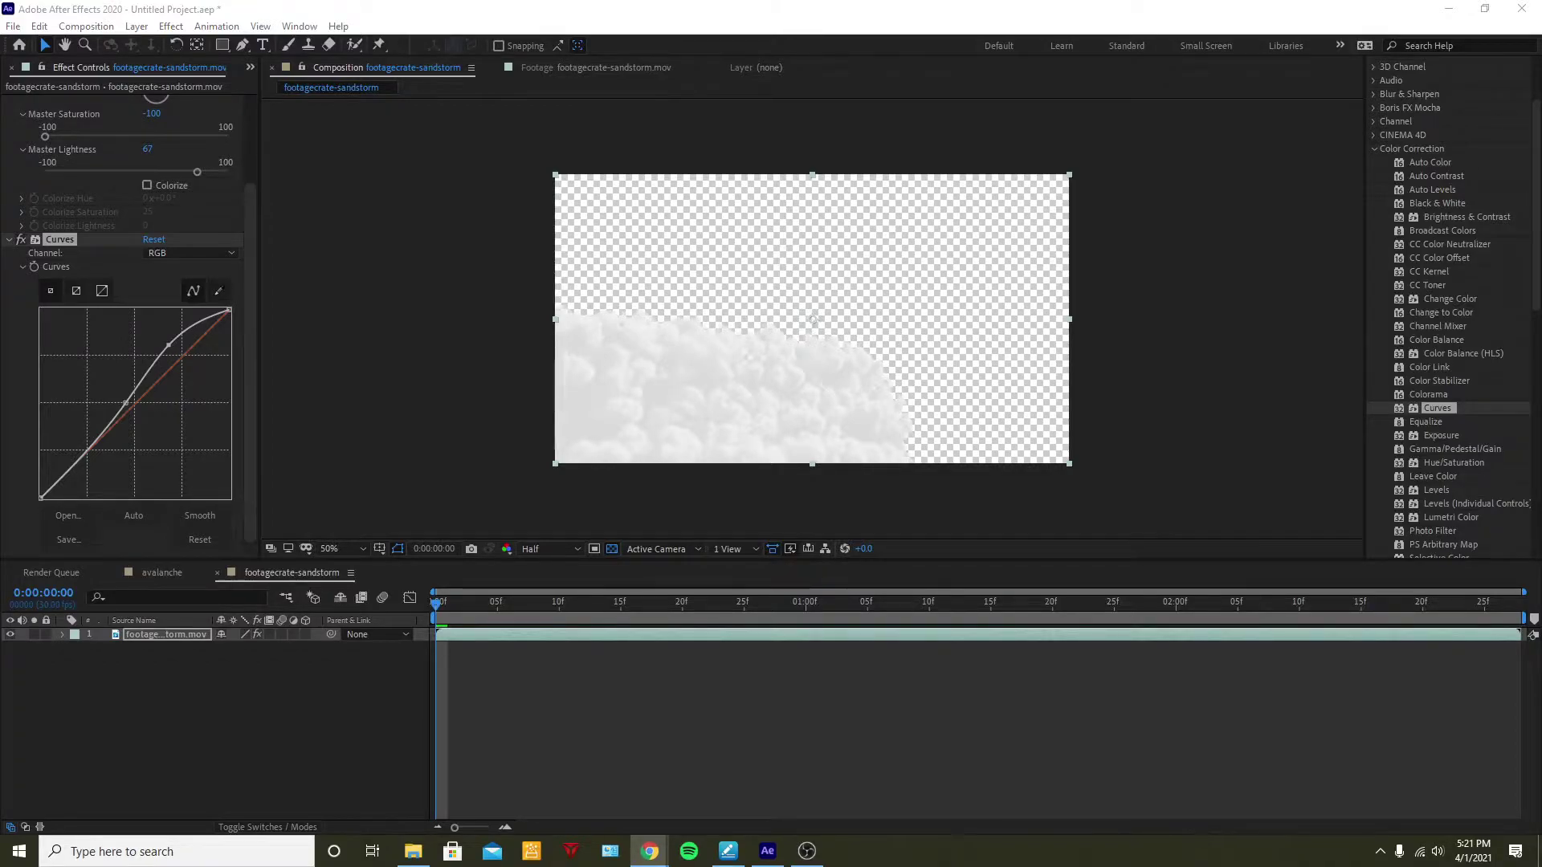
# Place the snowboard PNG as a new top layer in the sandstorm comp, moved up and right
pyautogui.click(349, 149)
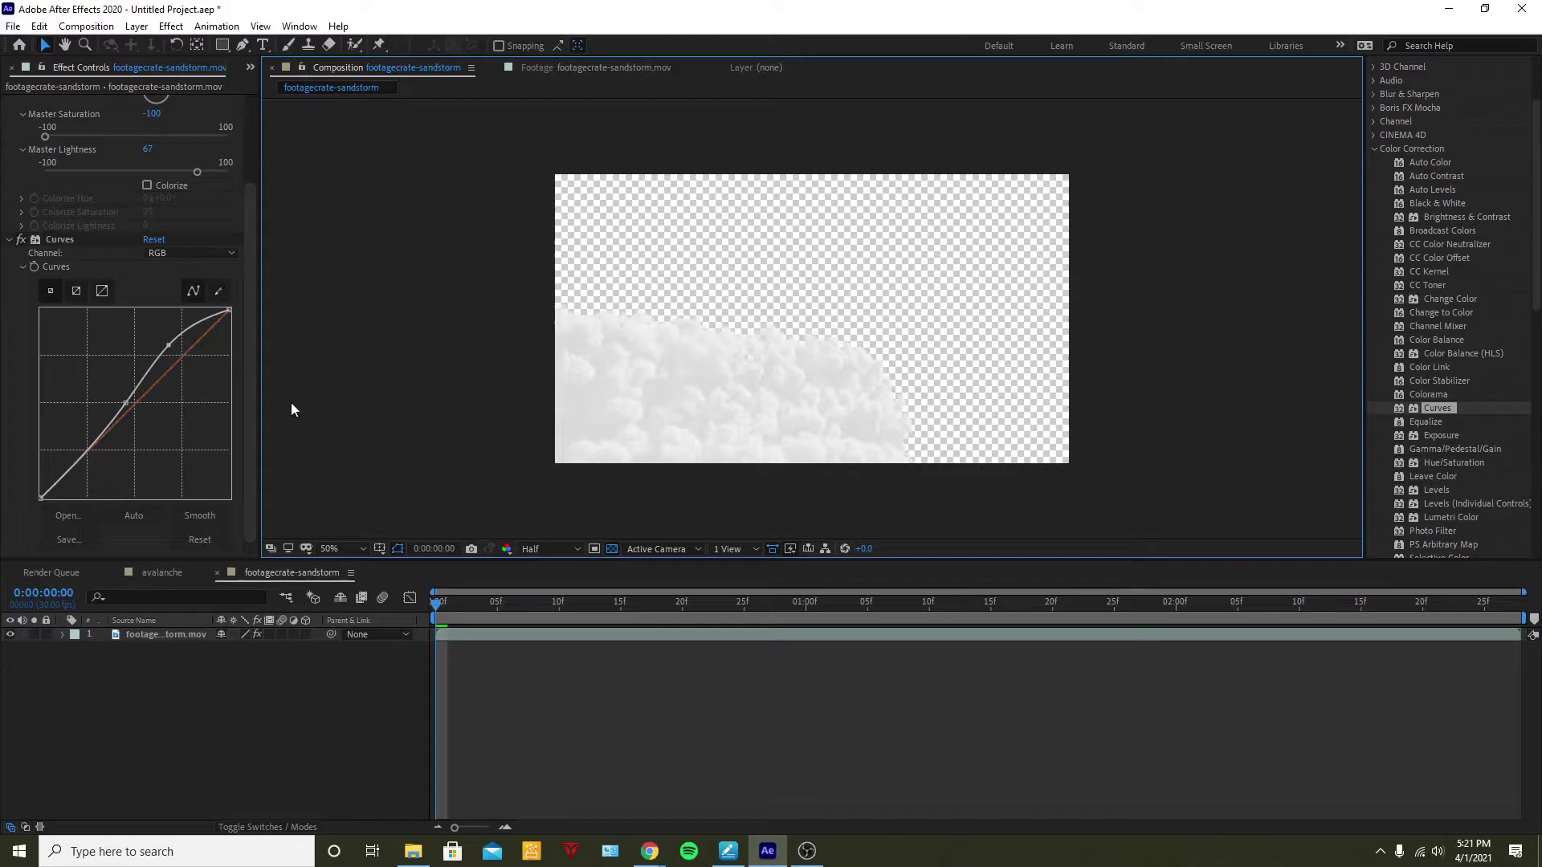
pyautogui.scroll(3, 172, 131)
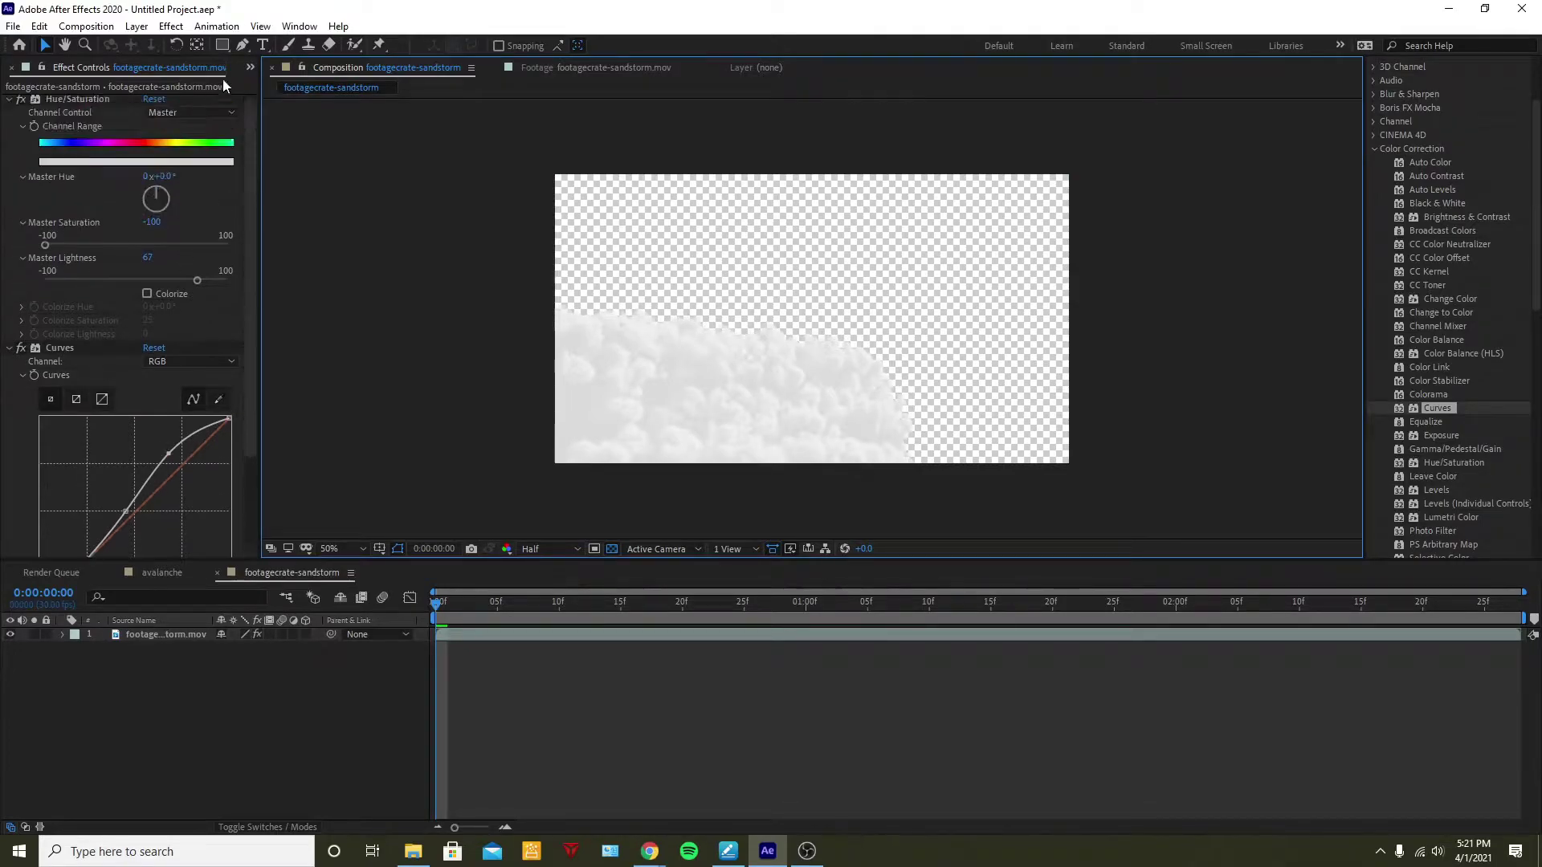
pyautogui.hotkey('ctrl', '0')
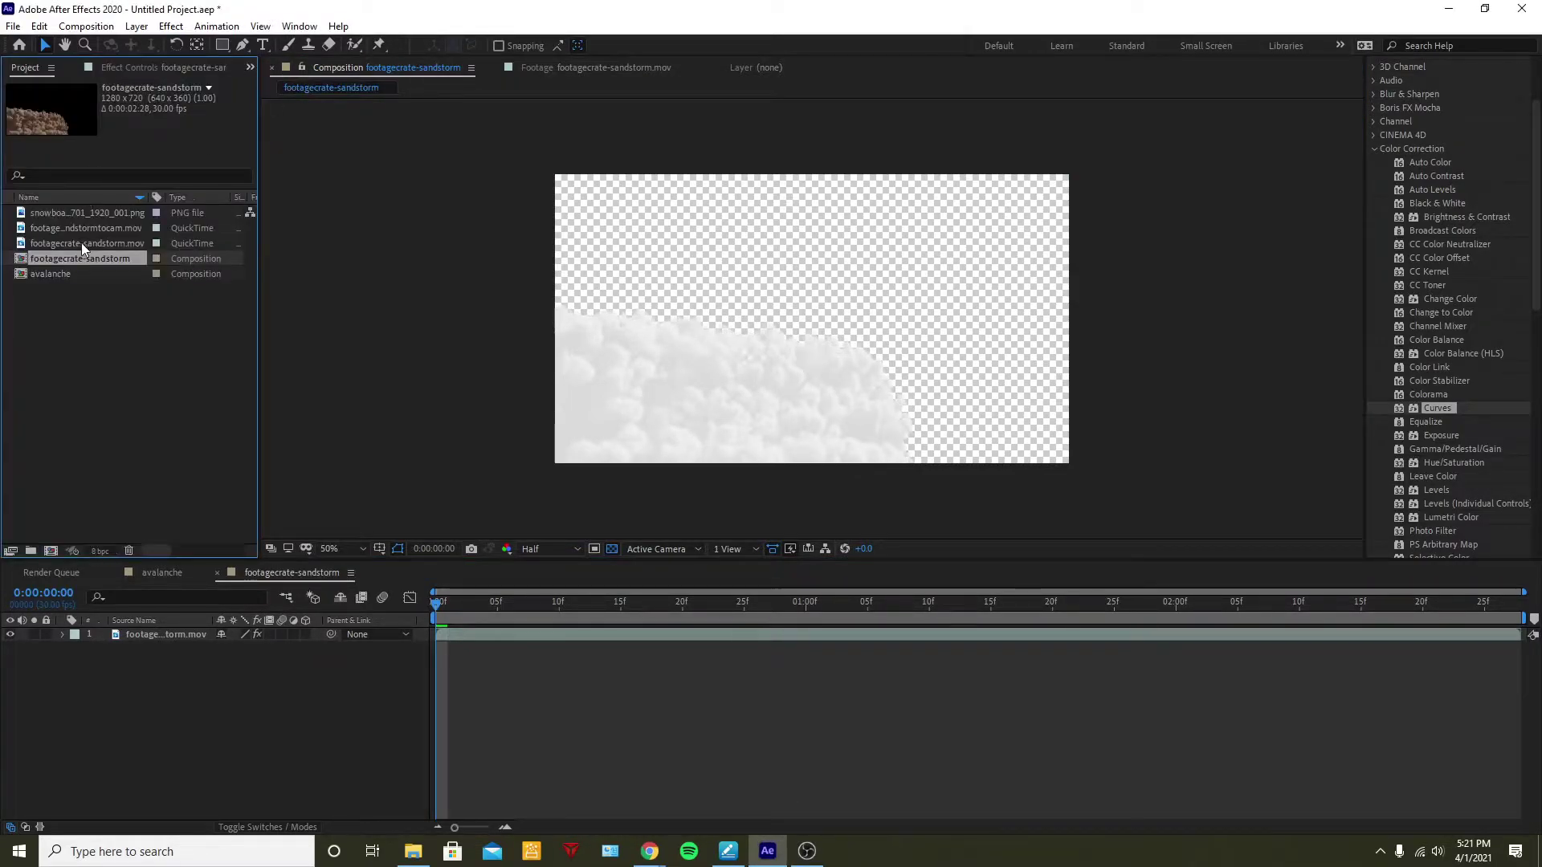
pyautogui.moveTo(69, 210); pyautogui.dragTo(989, 277)
pyautogui.moveTo(940, 329); pyautogui.dragTo(905, 198)
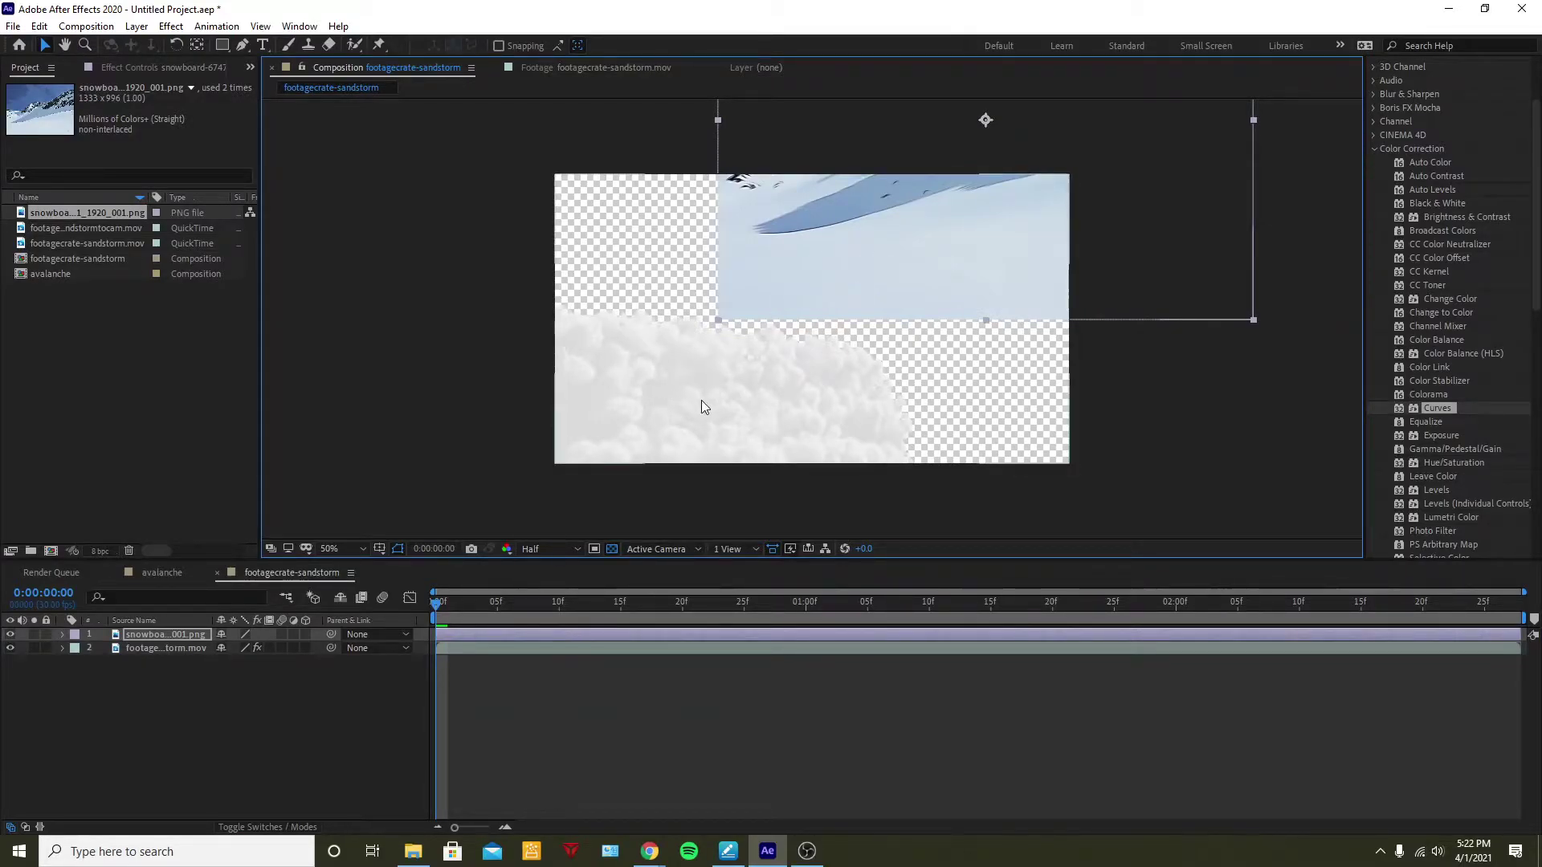
# Bend the Curves blue channel to tint the cloud layer slightly bluish
pyautogui.click(666, 648)
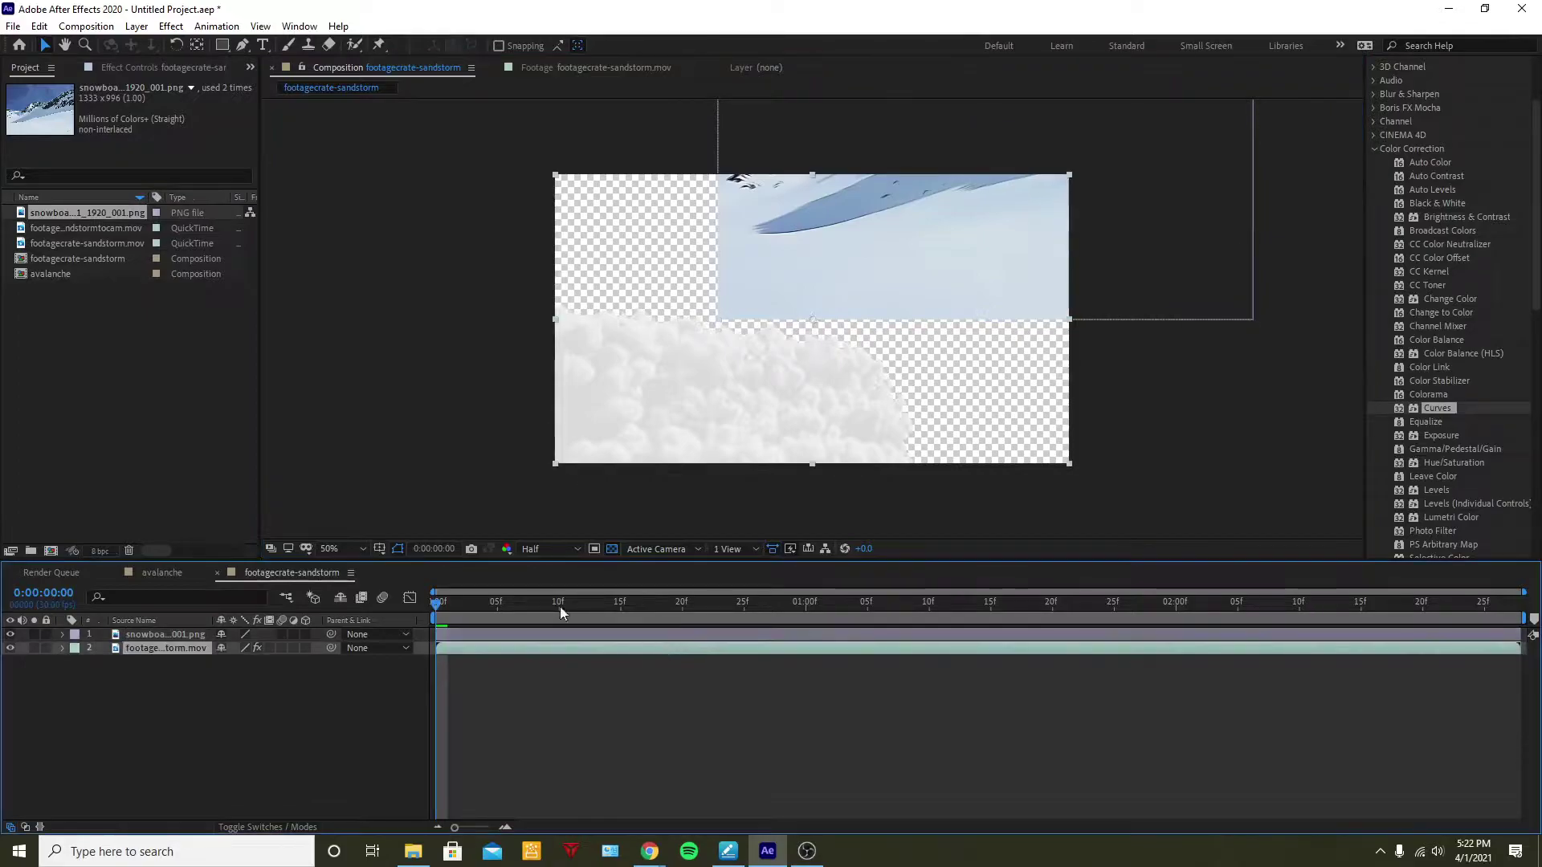
pyautogui.click(143, 68)
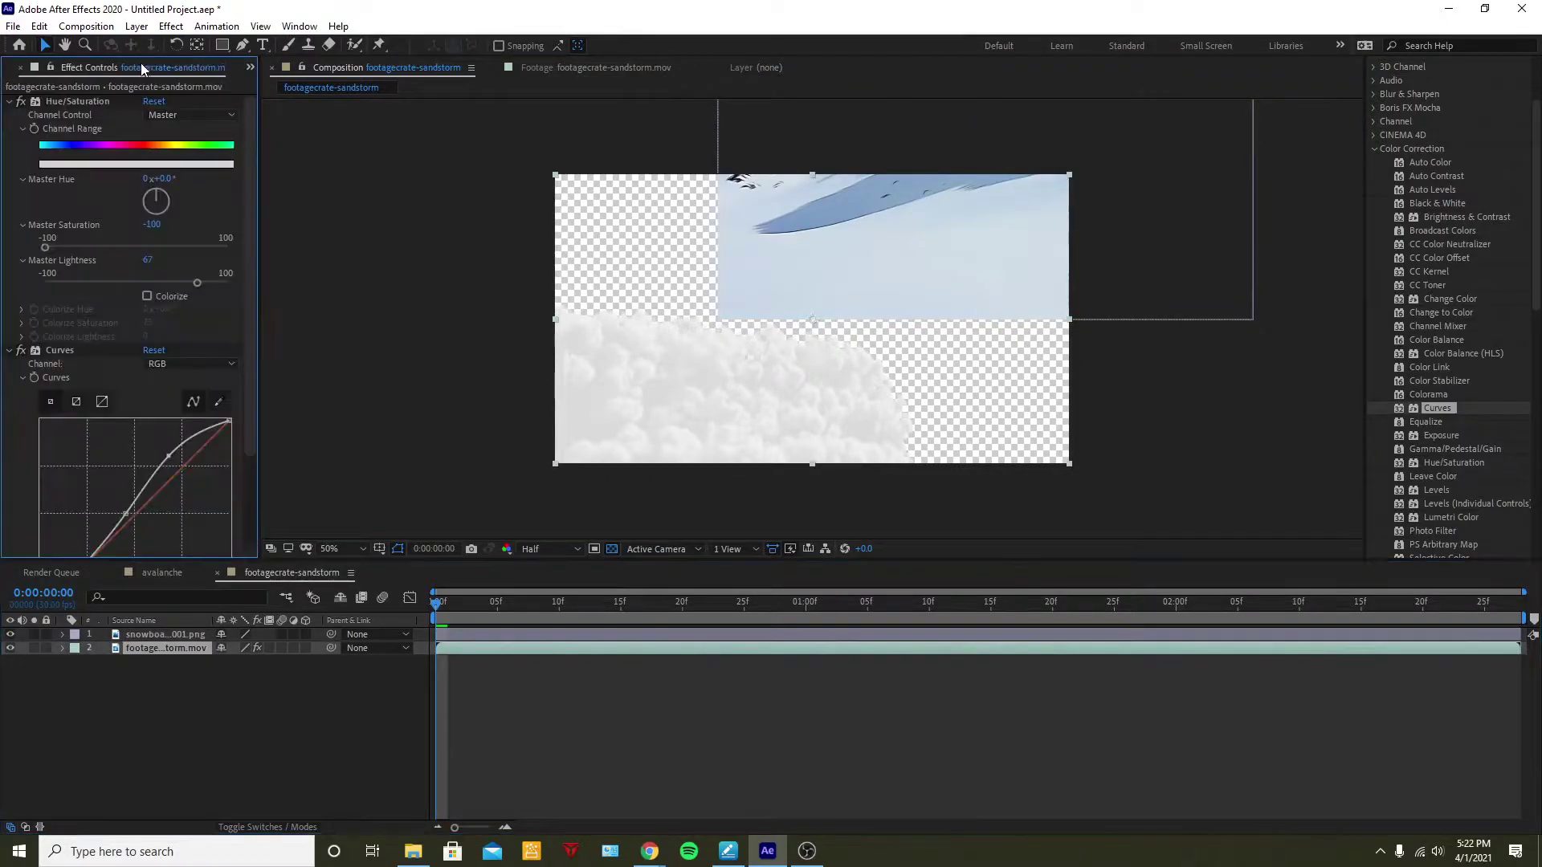
pyautogui.scroll(-2, 119, 431)
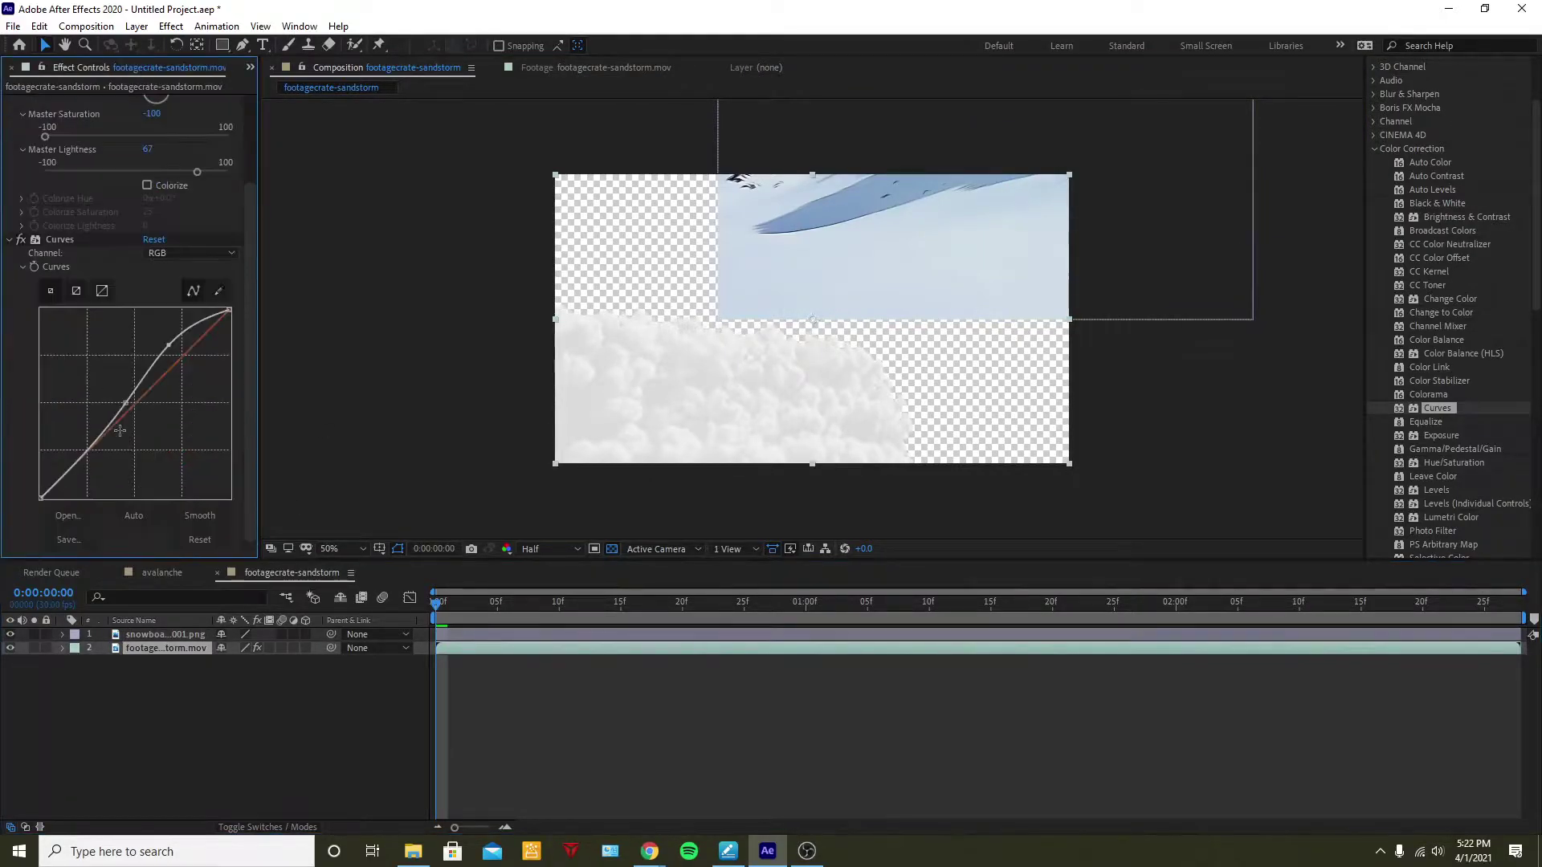
pyautogui.click(179, 256)
pyautogui.click(205, 326)
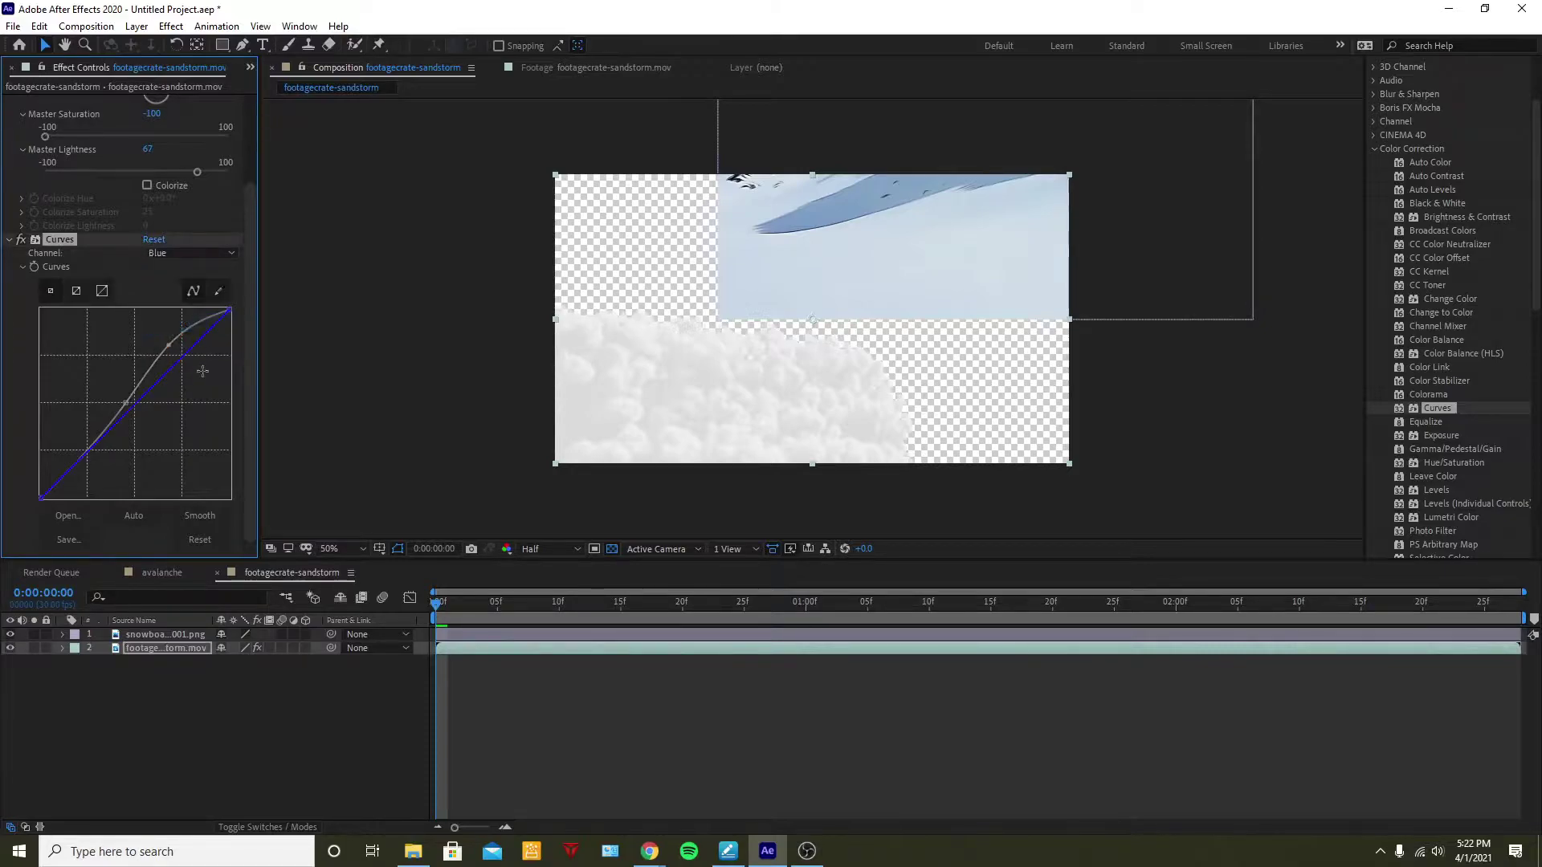
pyautogui.moveTo(156, 382)
pyautogui.mouseDown()
pyautogui.moveTo(142, 375)
pyautogui.moveTo(174, 360)
pyautogui.moveTo(144, 372)
pyautogui.mouseUp()
# Lift the Curves green channel slightly and preview the tinted clouds
pyautogui.click(228, 253)
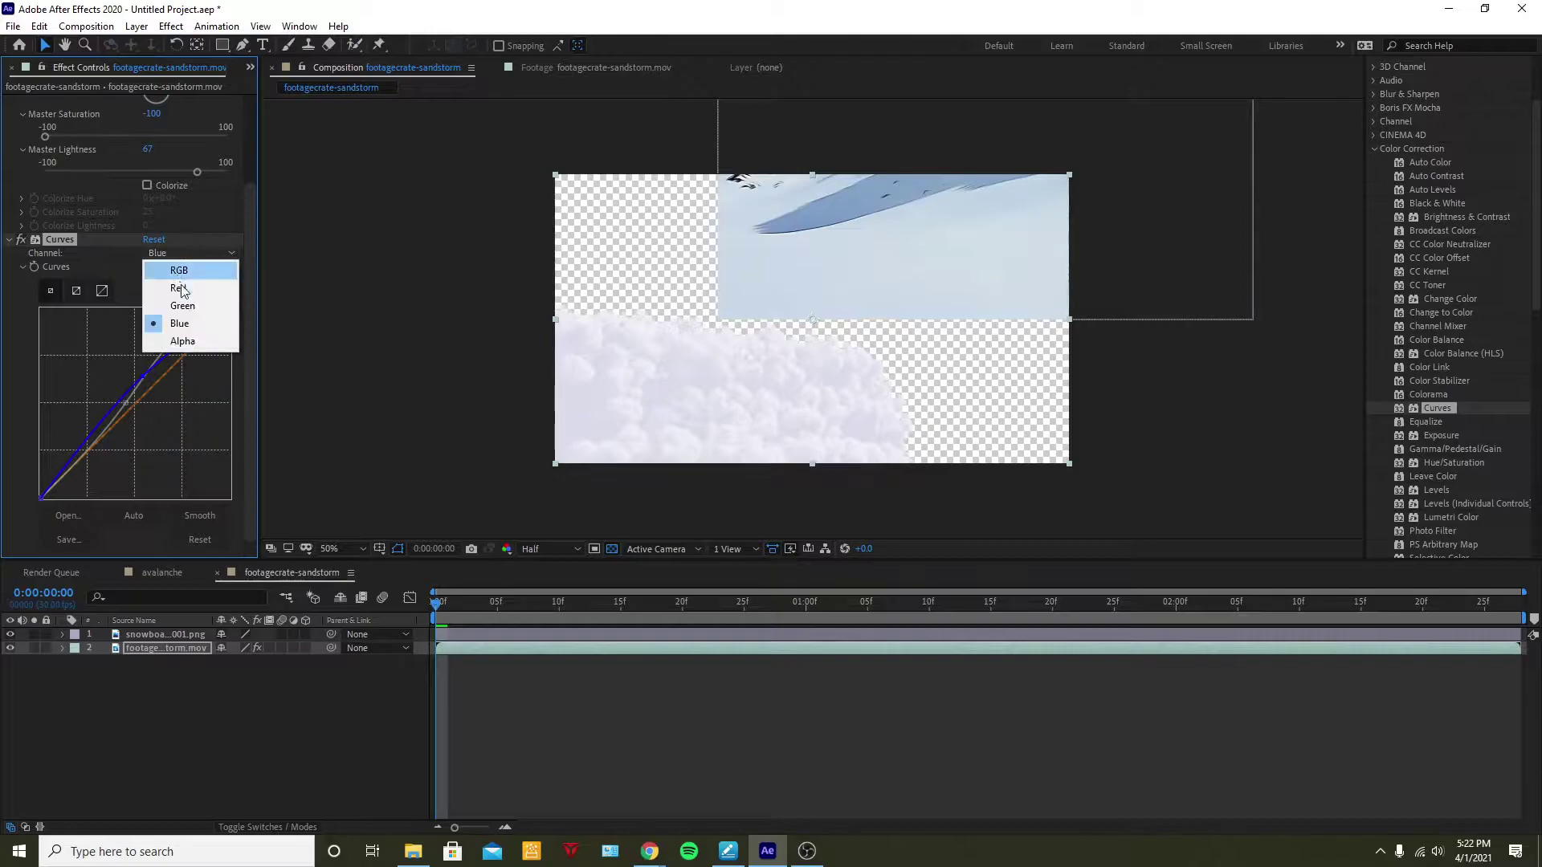
pyautogui.click(185, 309)
pyautogui.moveTo(154, 385); pyautogui.dragTo(144, 380)
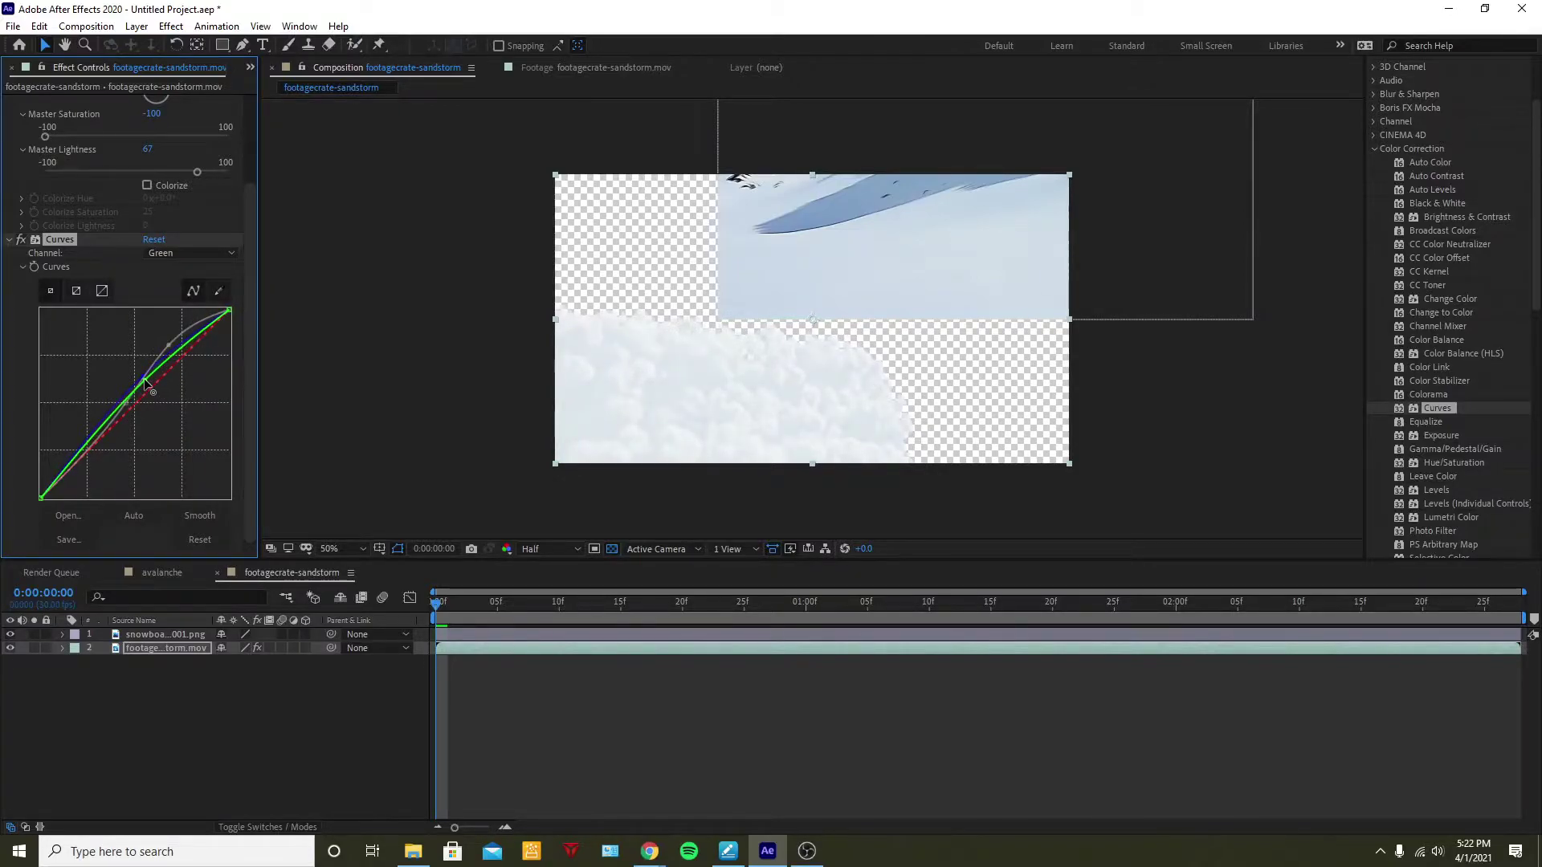
pyautogui.click(586, 671)
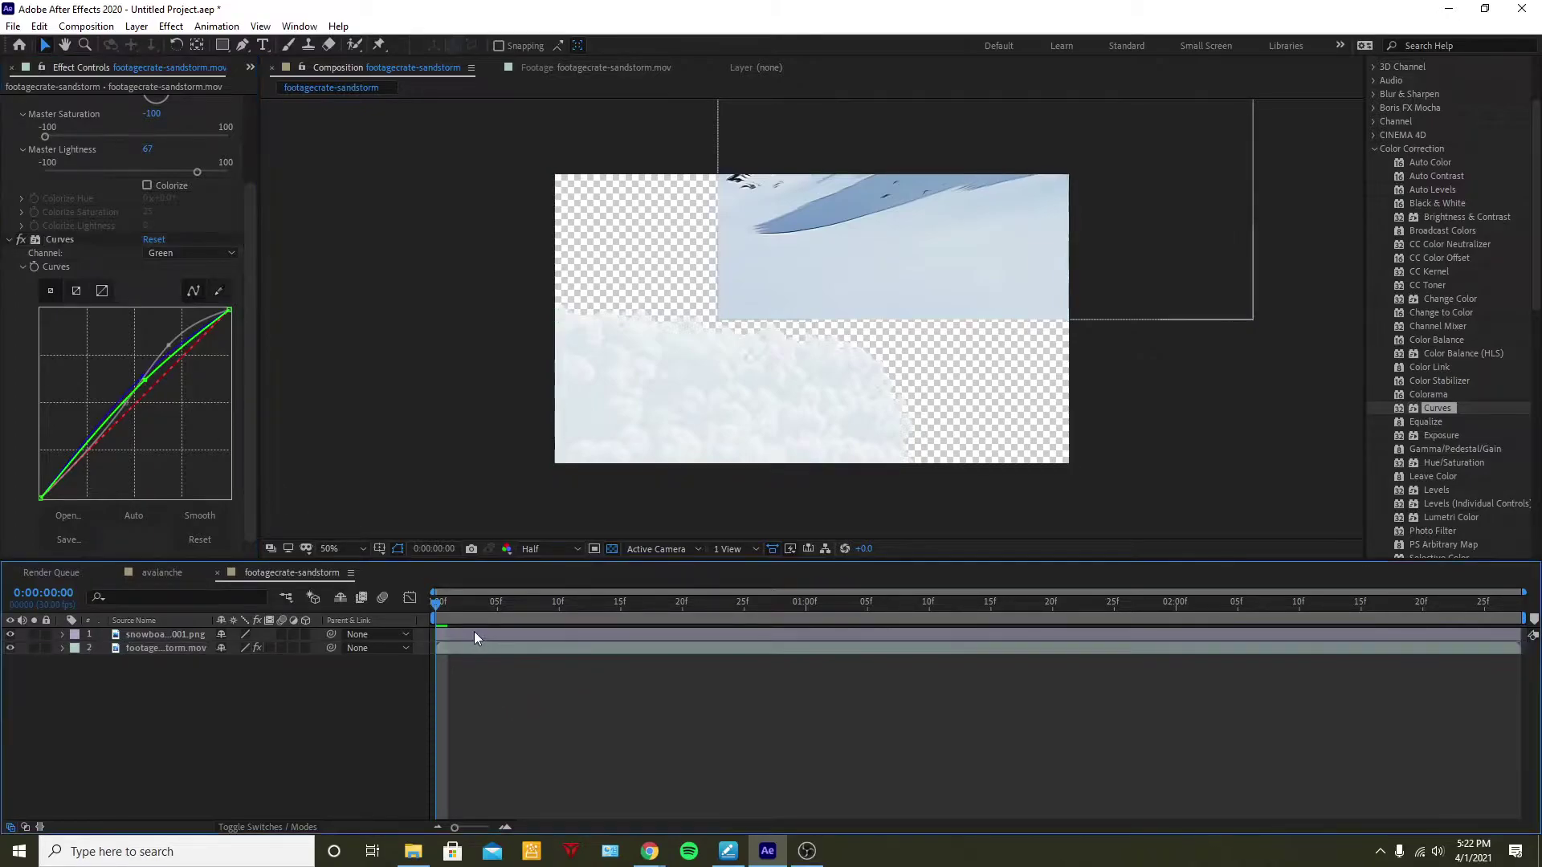
pyautogui.press('space')
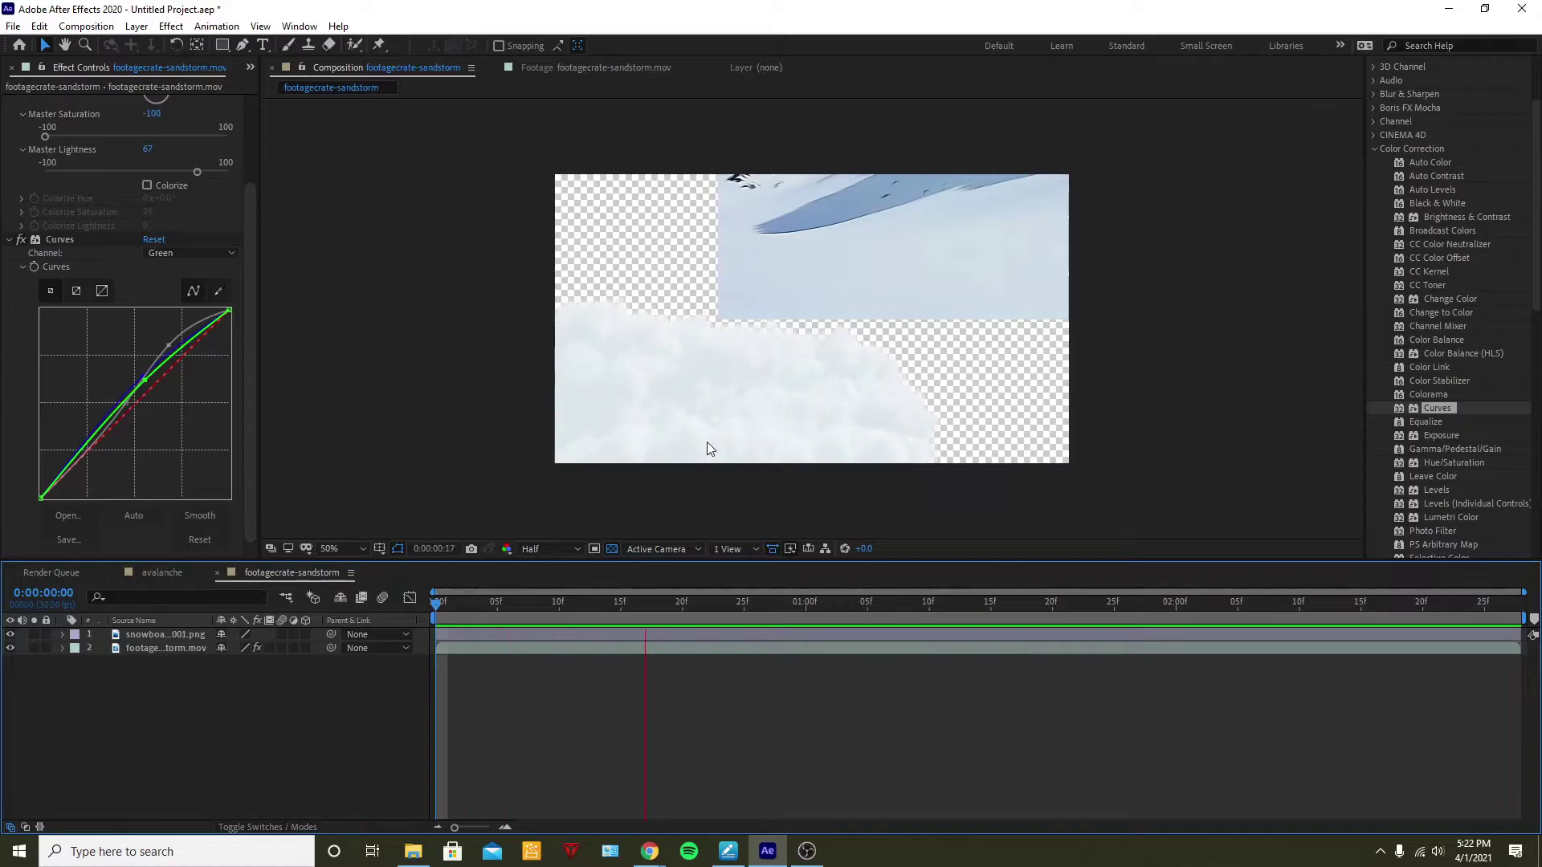
pyautogui.press('space')
# Re-enable Curves and Hue/Saturation, return to frame 0, and delete the snowboard PNG layer
pyautogui.scroll(3, 29, 310)
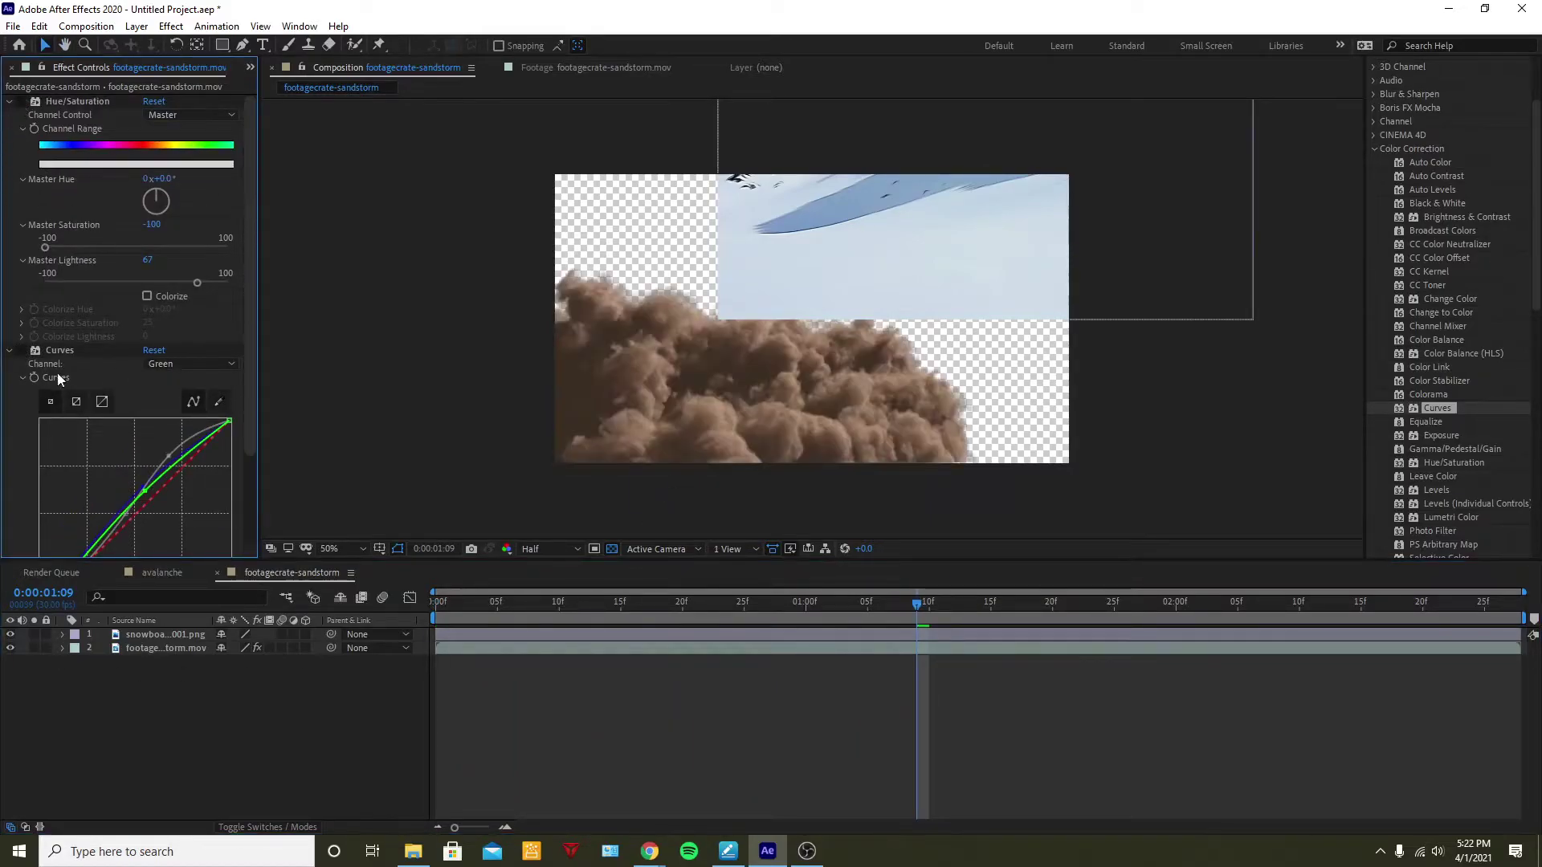
pyautogui.click(21, 351)
pyautogui.click(21, 101)
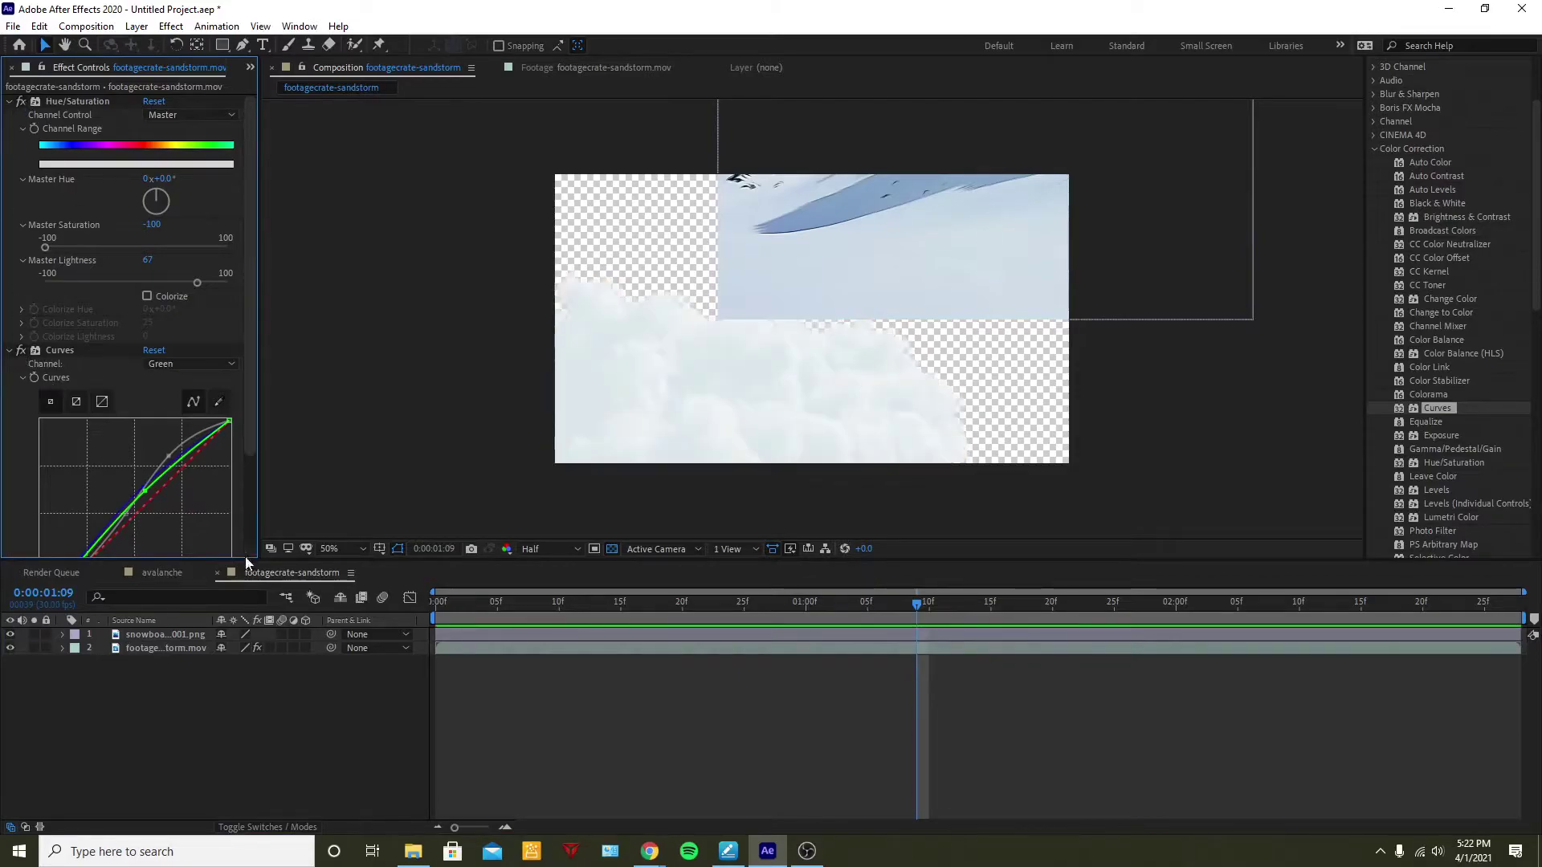
pyautogui.moveTo(557, 603); pyautogui.dragTo(353, 651)
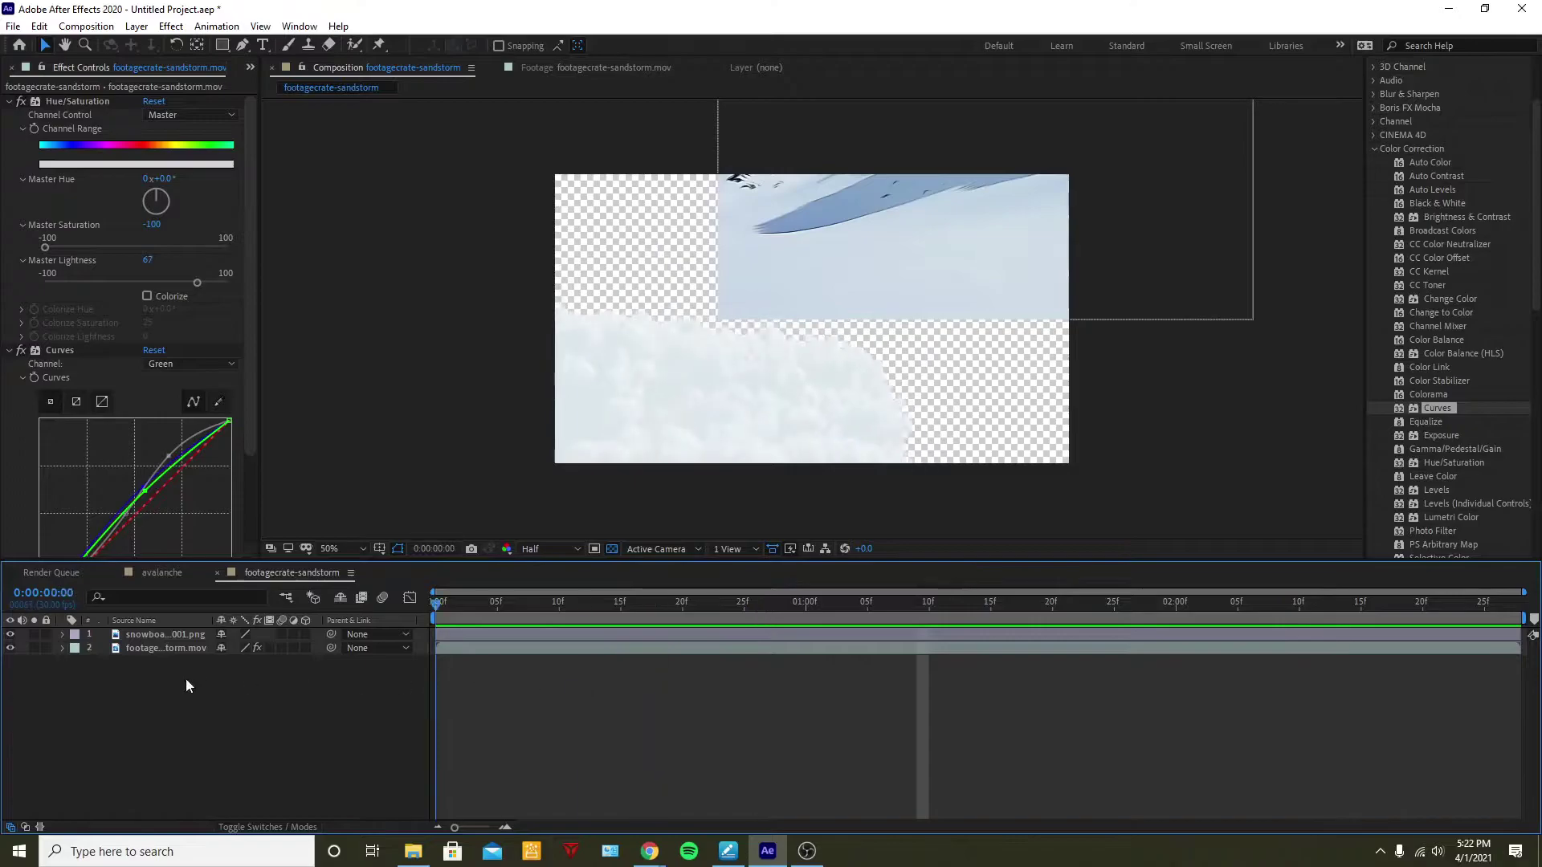
pyautogui.click(152, 634)
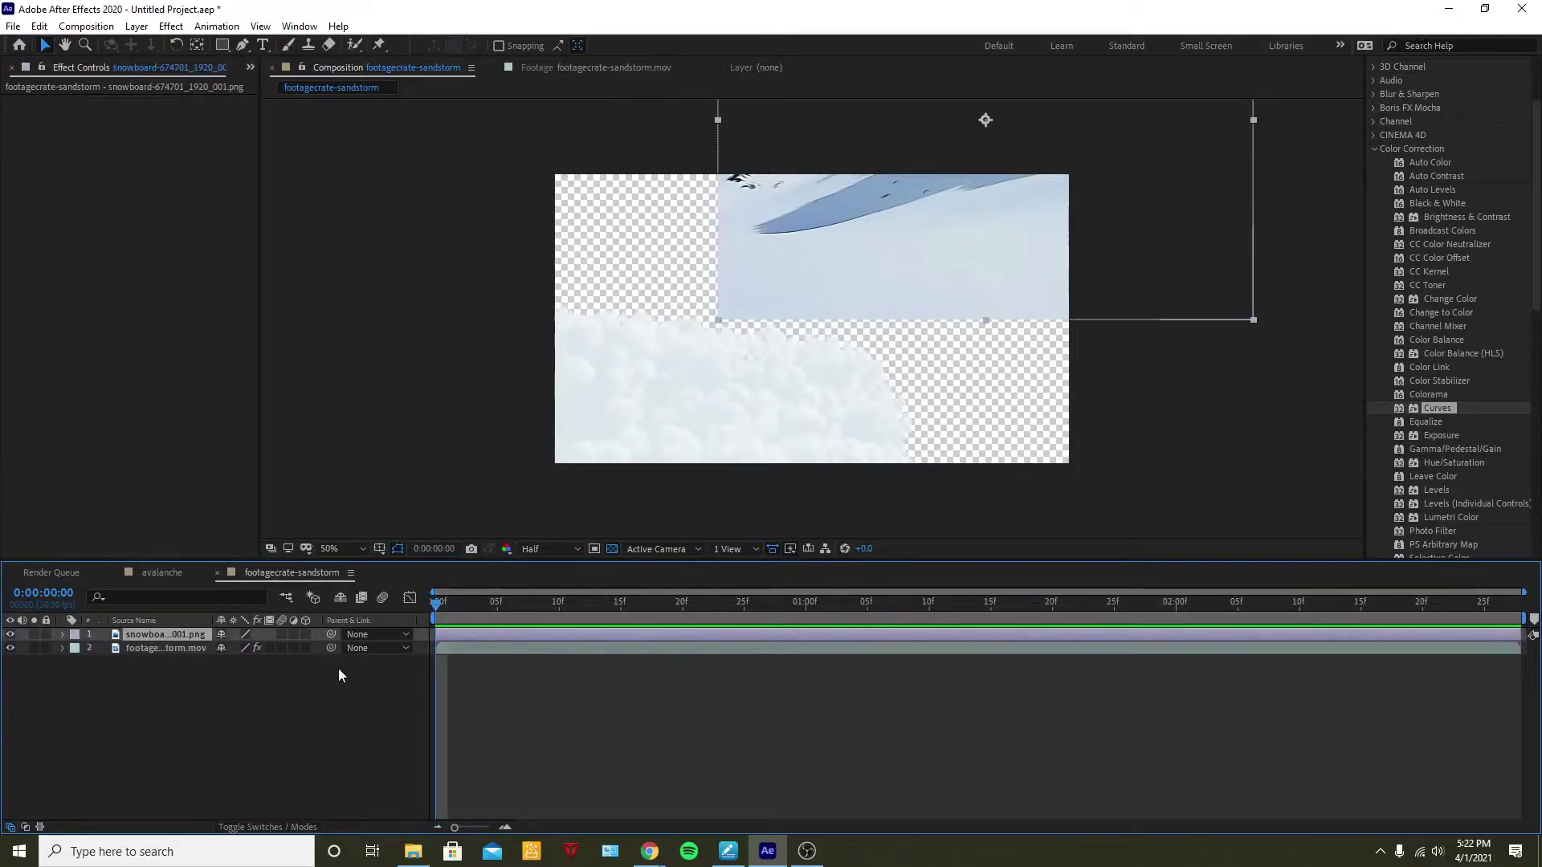
pyautogui.press('Delete')
# With the avalanche comp active, rename footagecrate-sandstorm to 'snow' in Composition Settings
pyautogui.rightClick(339, 668)
pyautogui.click(580, 754)
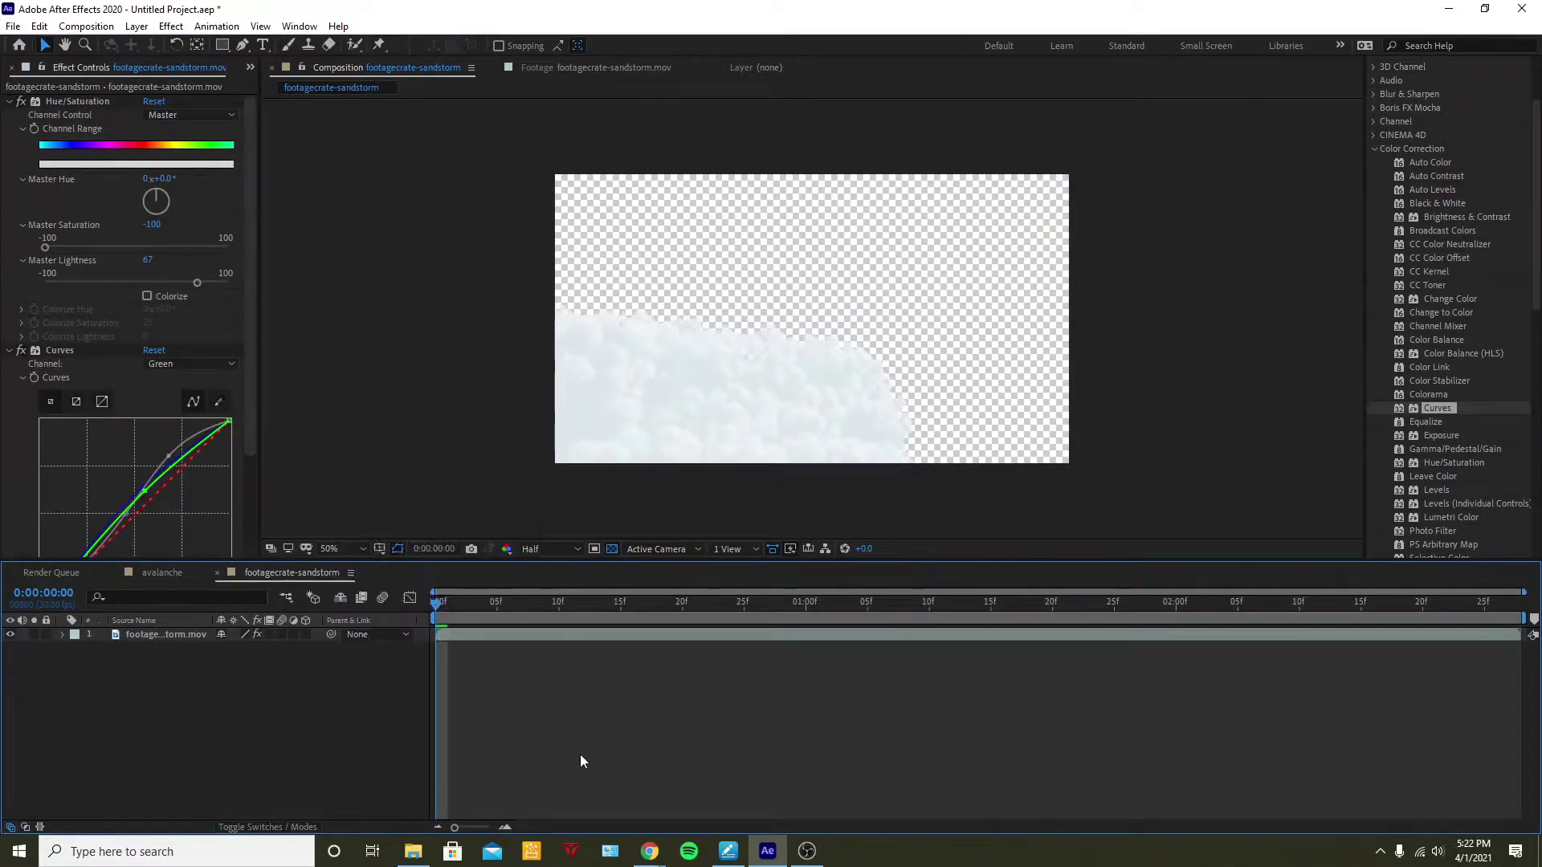
pyautogui.click(159, 572)
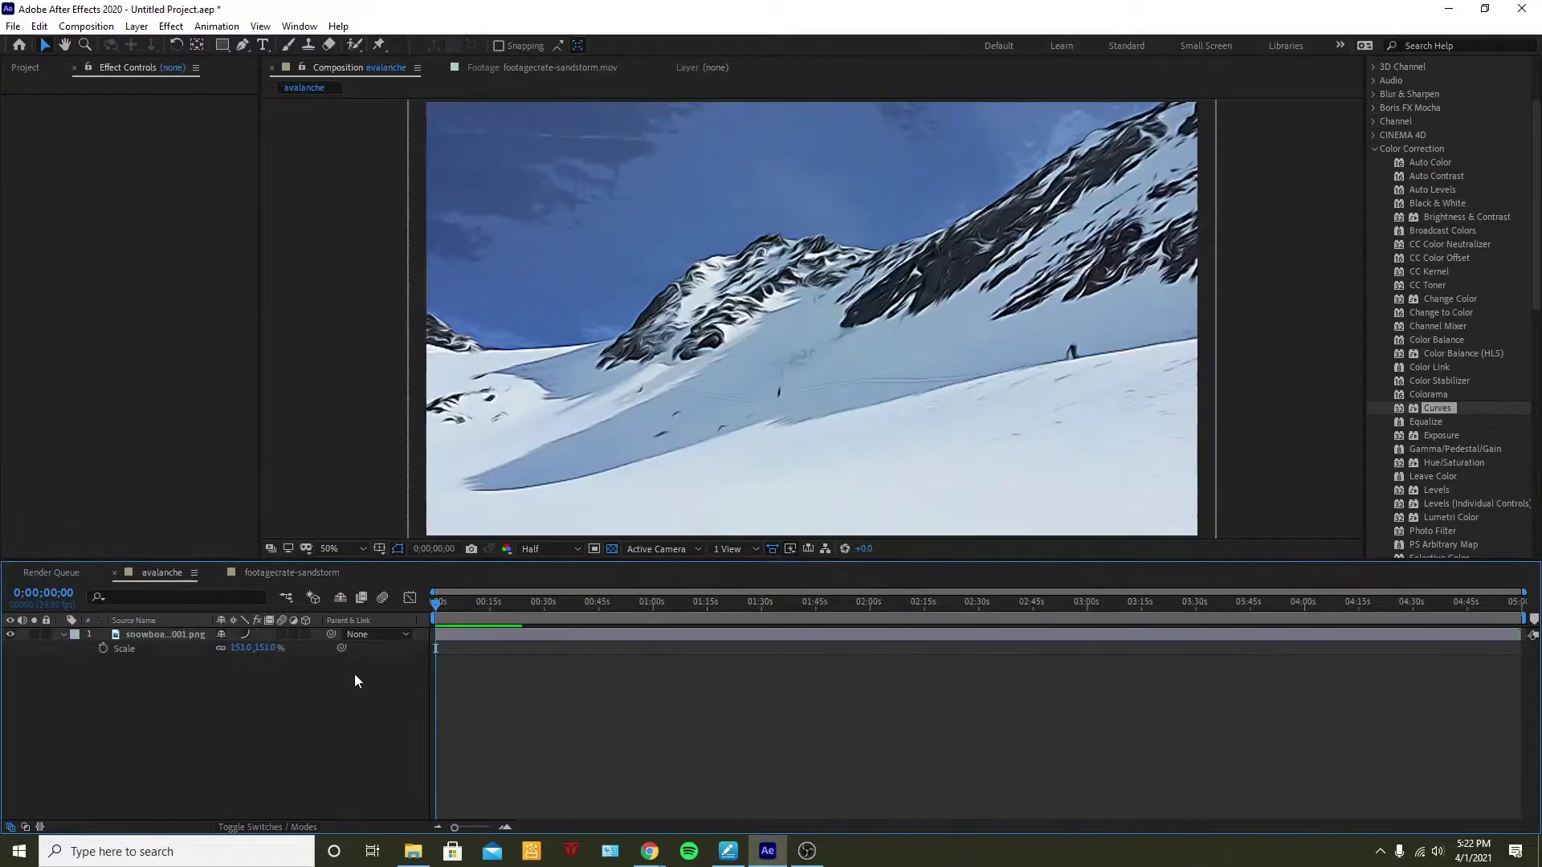
pyautogui.click(25, 67)
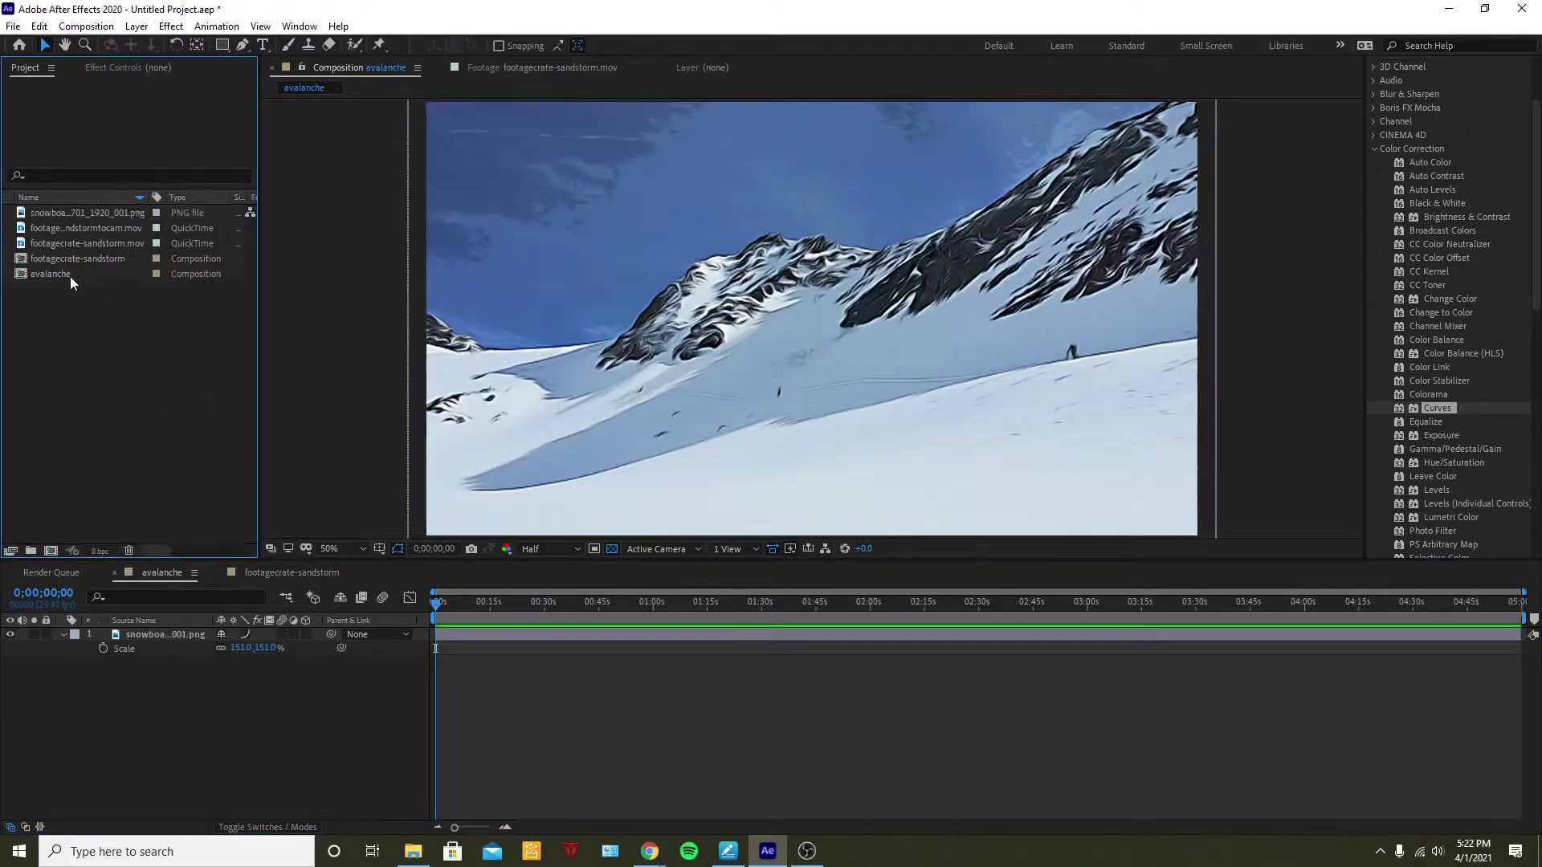
pyautogui.click(56, 258)
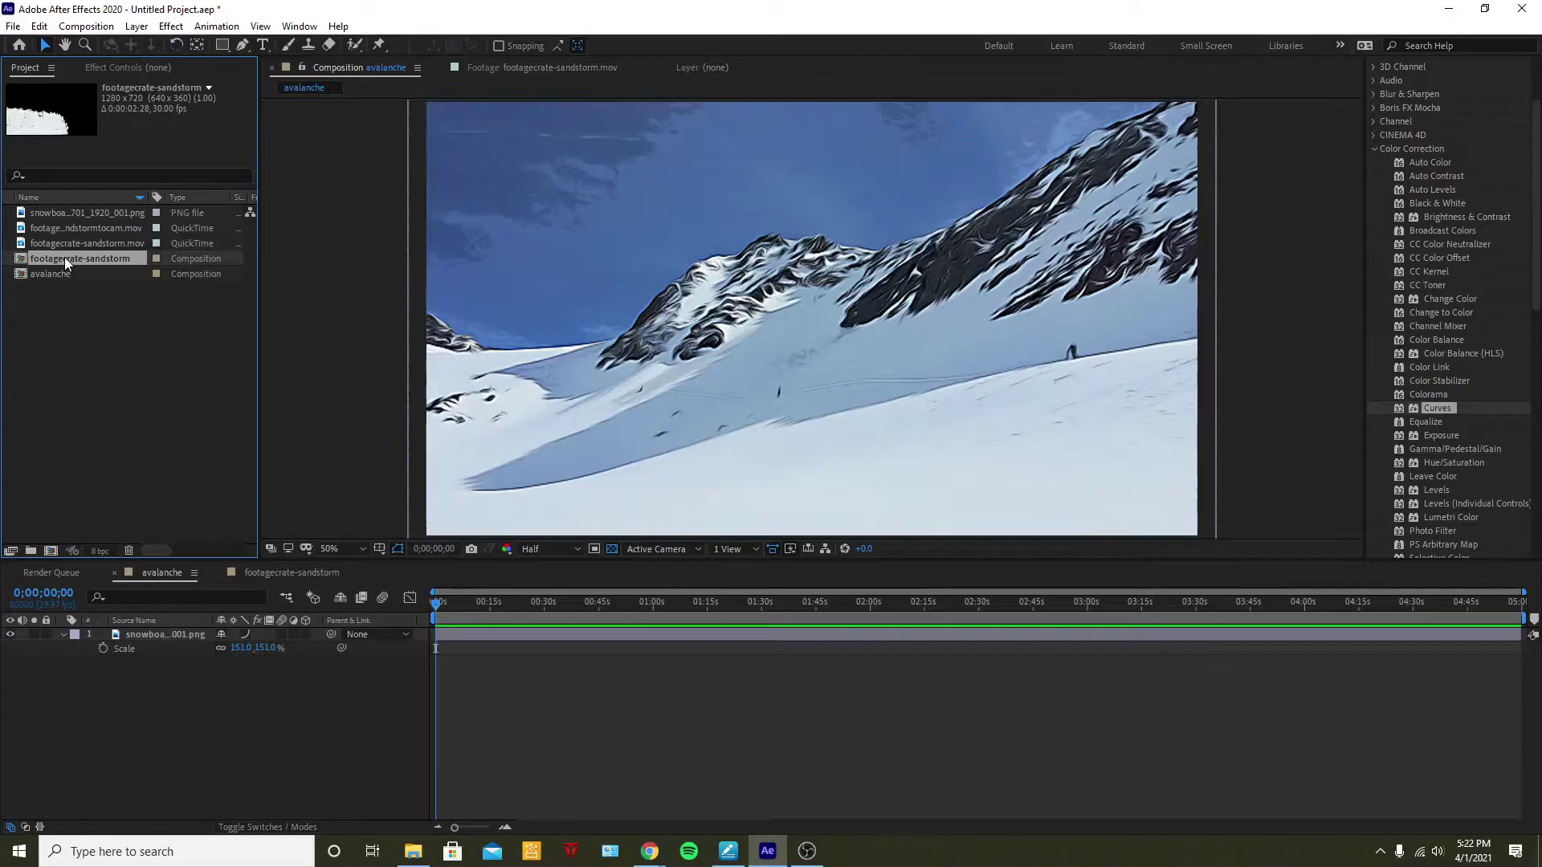
pyautogui.rightClick(64, 257)
pyautogui.click(113, 265)
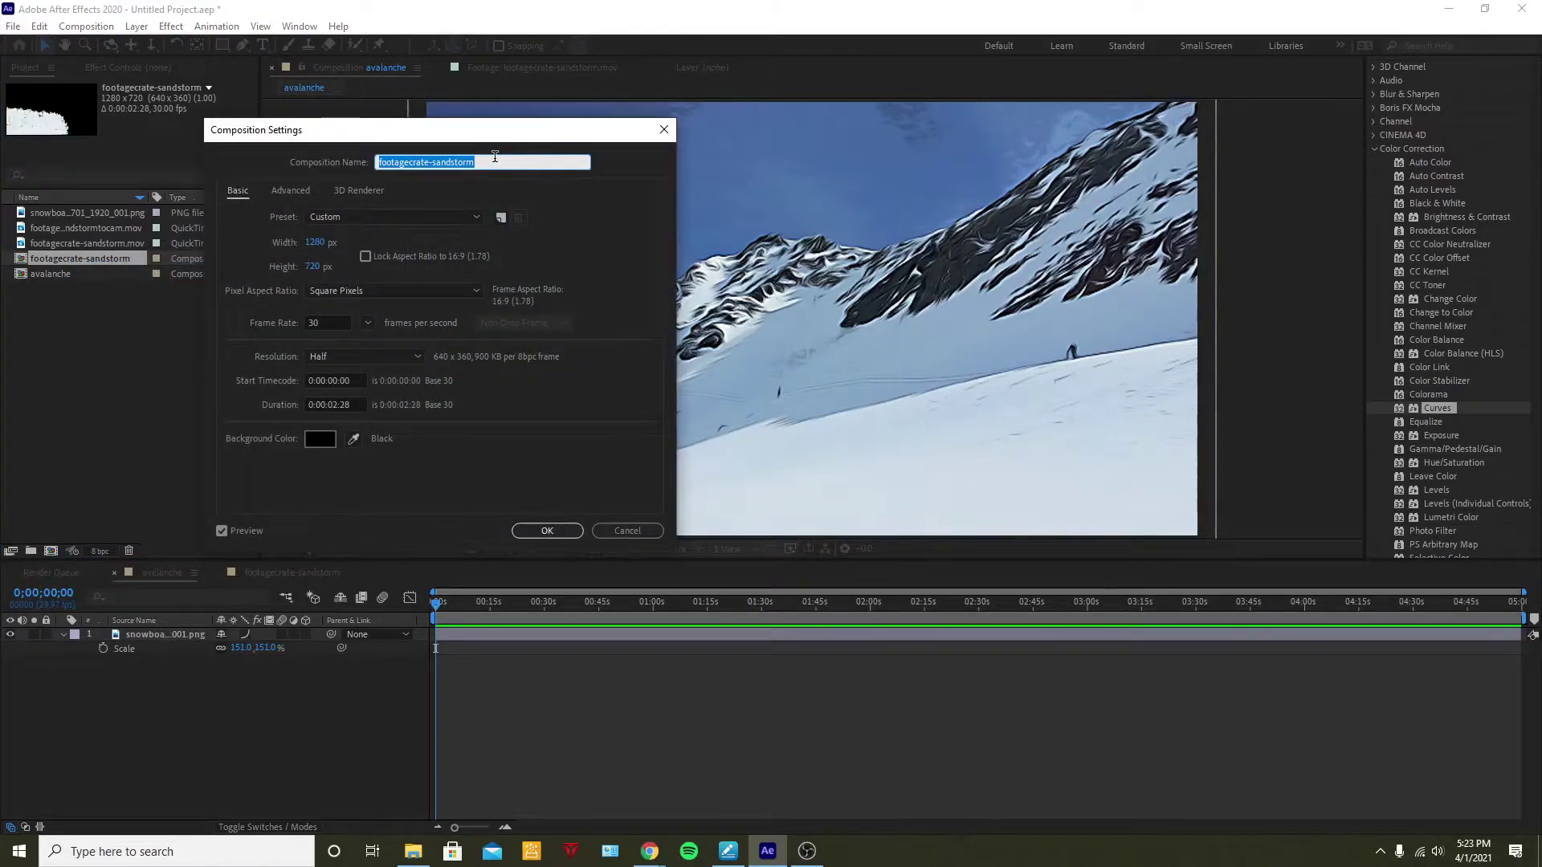
pyautogui.write('snow')
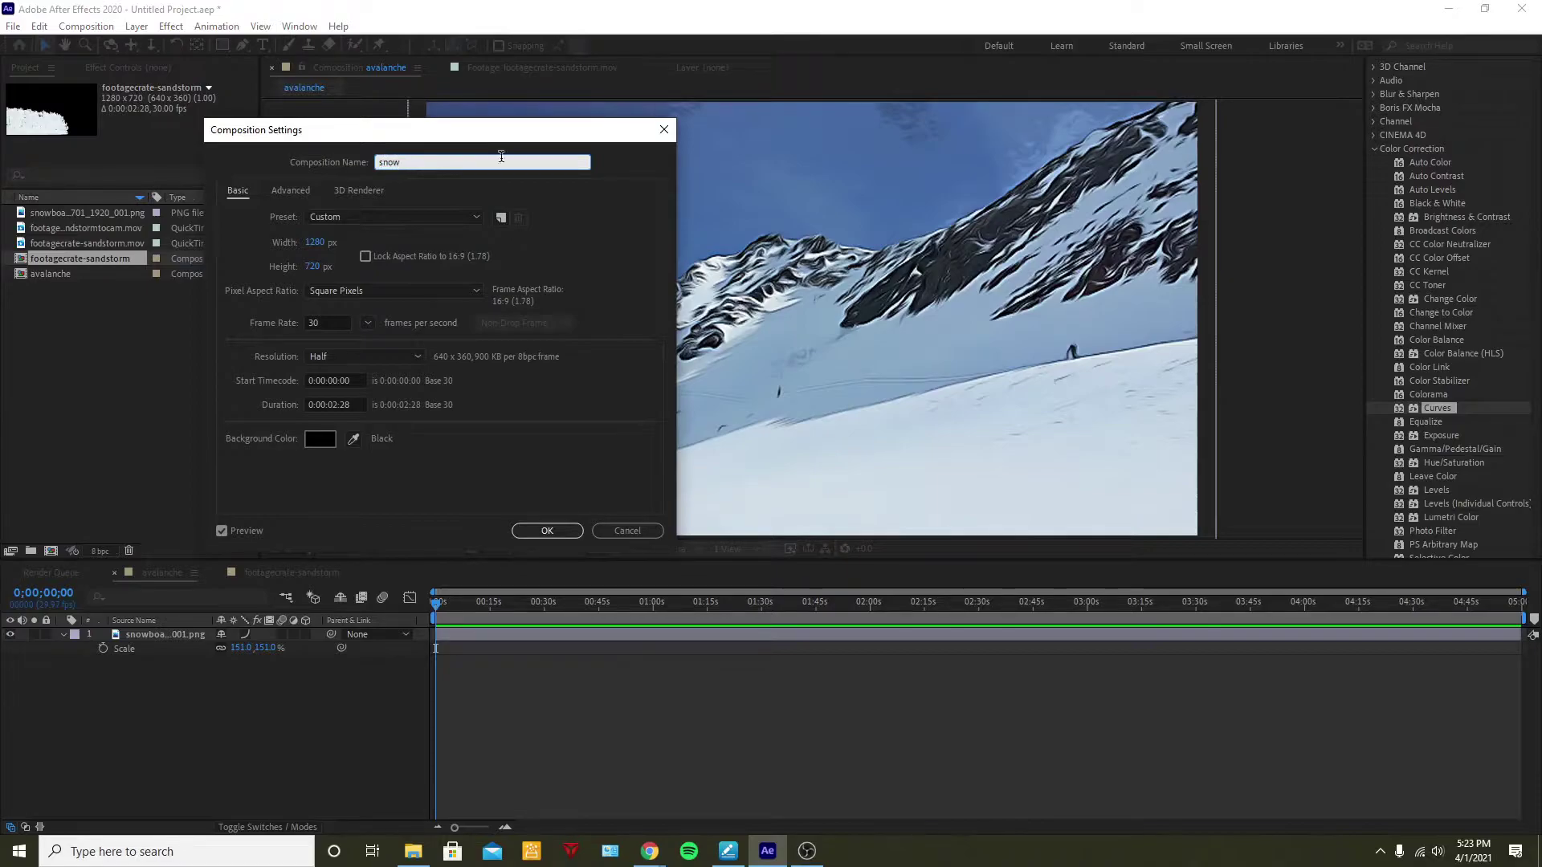
pyautogui.click(549, 528)
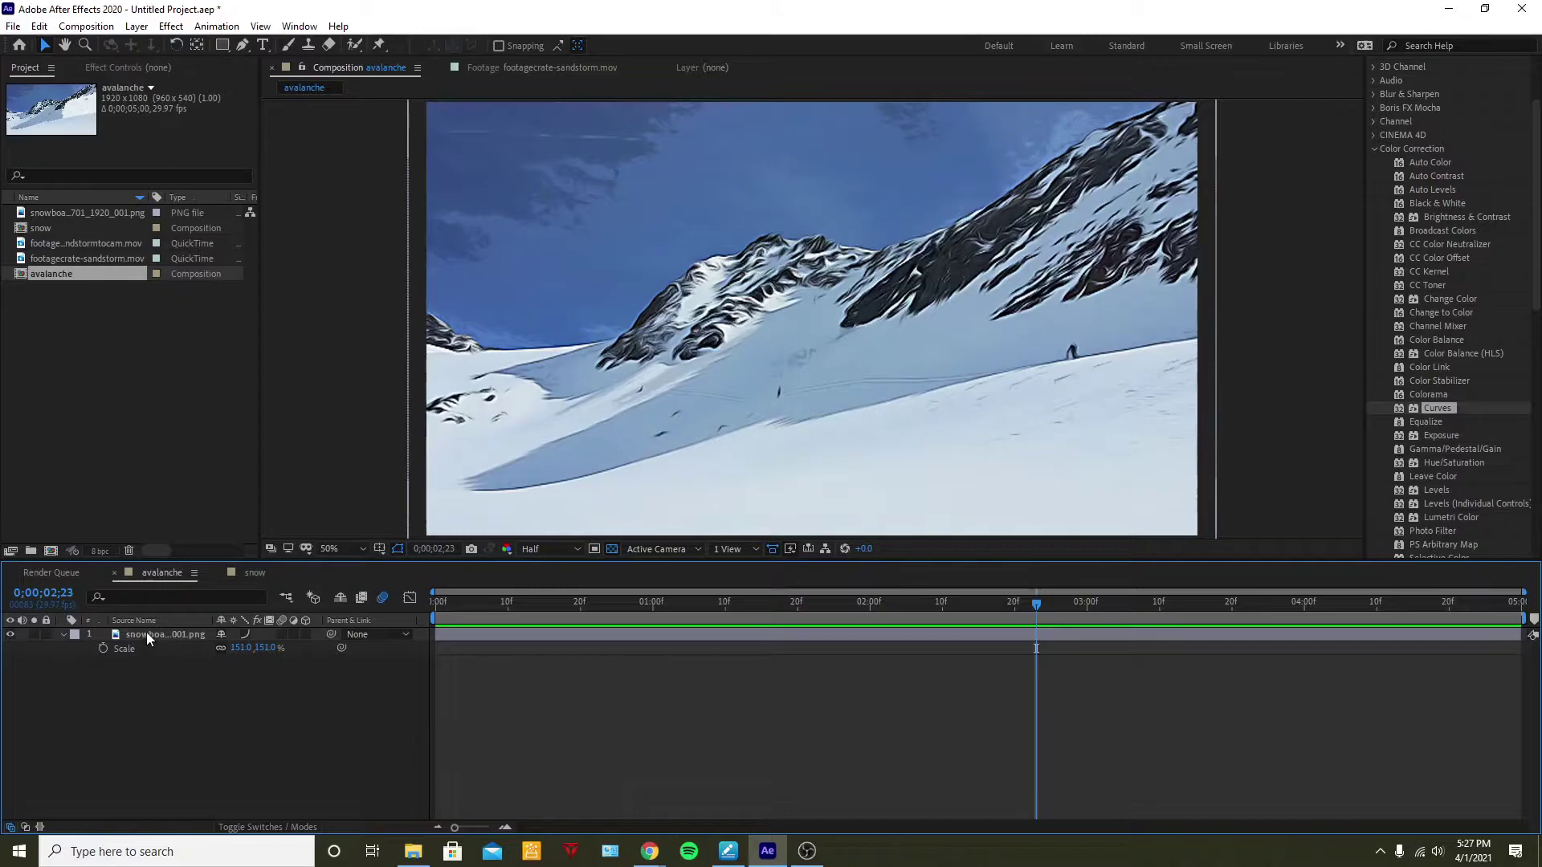
# Place the snow composition in the avalanche timeline above the mountain layer
pyautogui.click(61, 273)
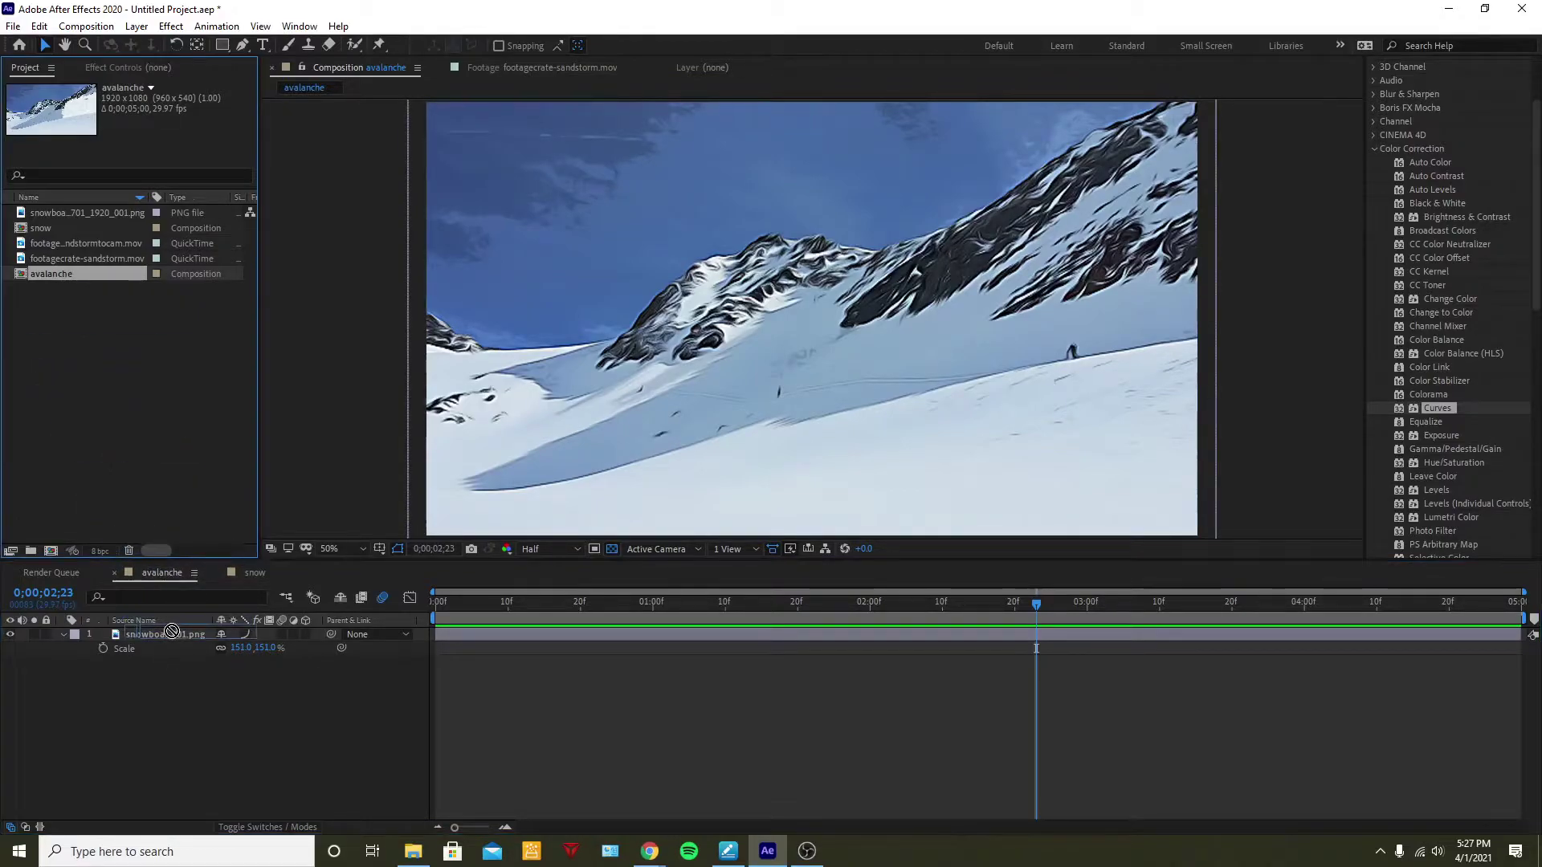
pyautogui.moveTo(171, 631); pyautogui.dragTo(64, 321)
pyautogui.click(61, 228)
pyautogui.moveTo(169, 647); pyautogui.dragTo(141, 634)
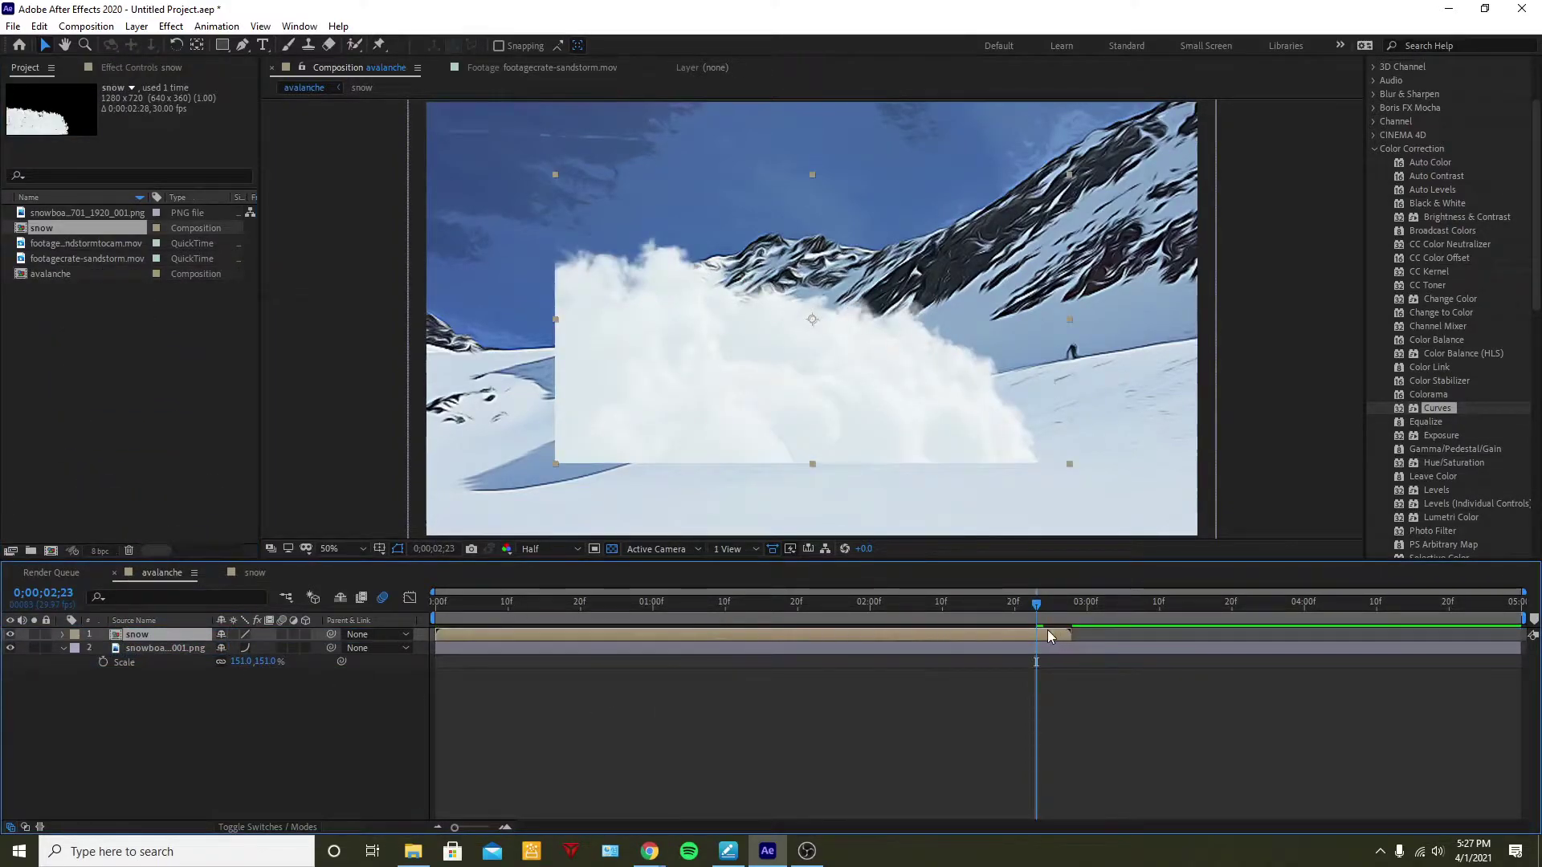
# Enable Time Remapping on the snow layer, stretch it and its last keyframe to the timeline end, then preview
pyautogui.rightClick(1047, 636)
pyautogui.moveTo(1162, 269)
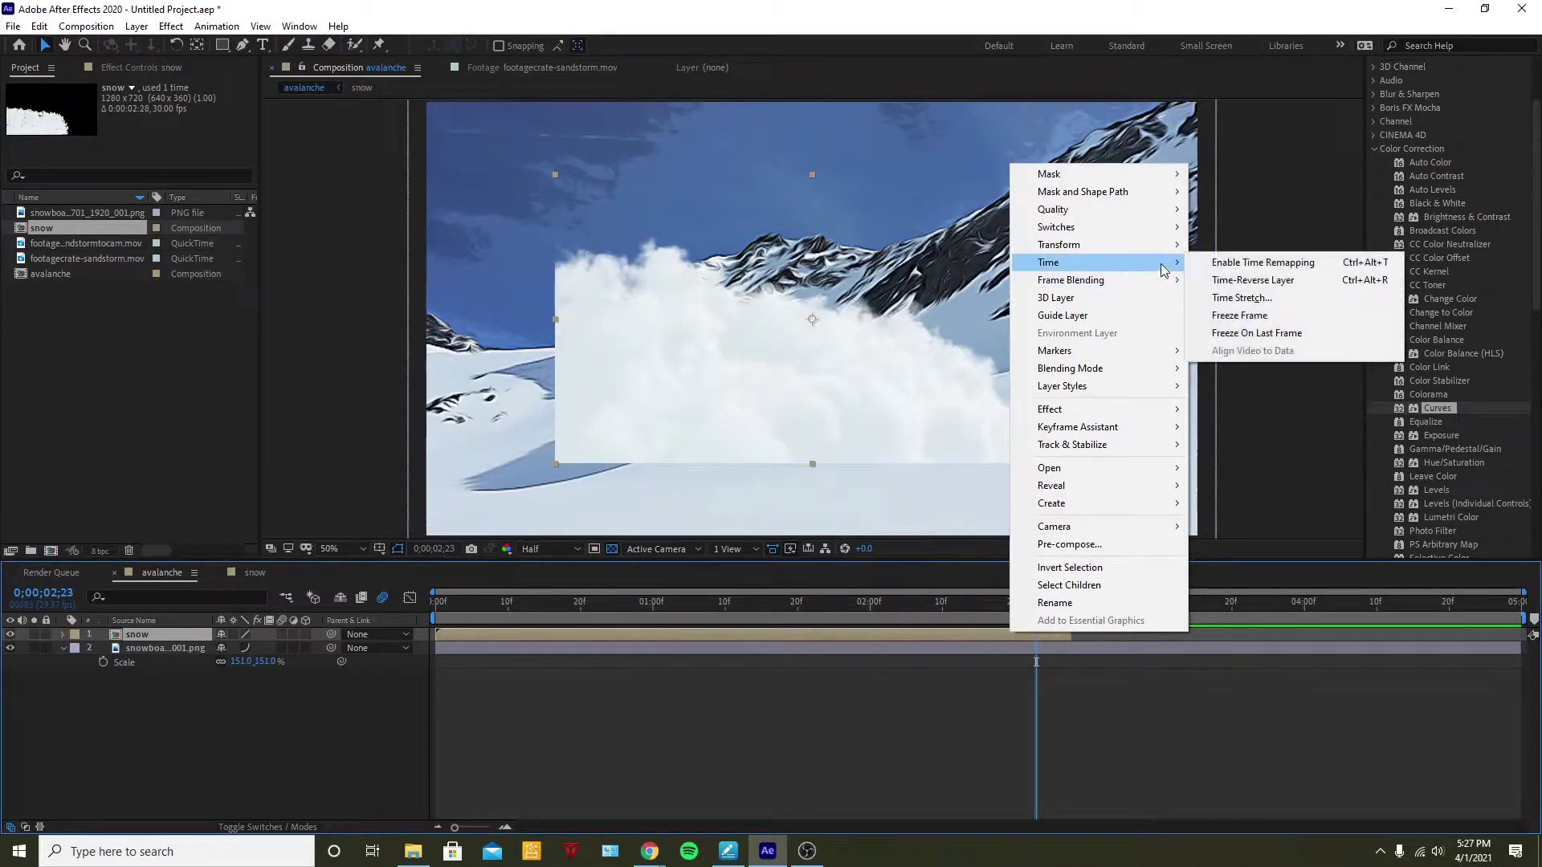
pyautogui.rightClick(819, 636)
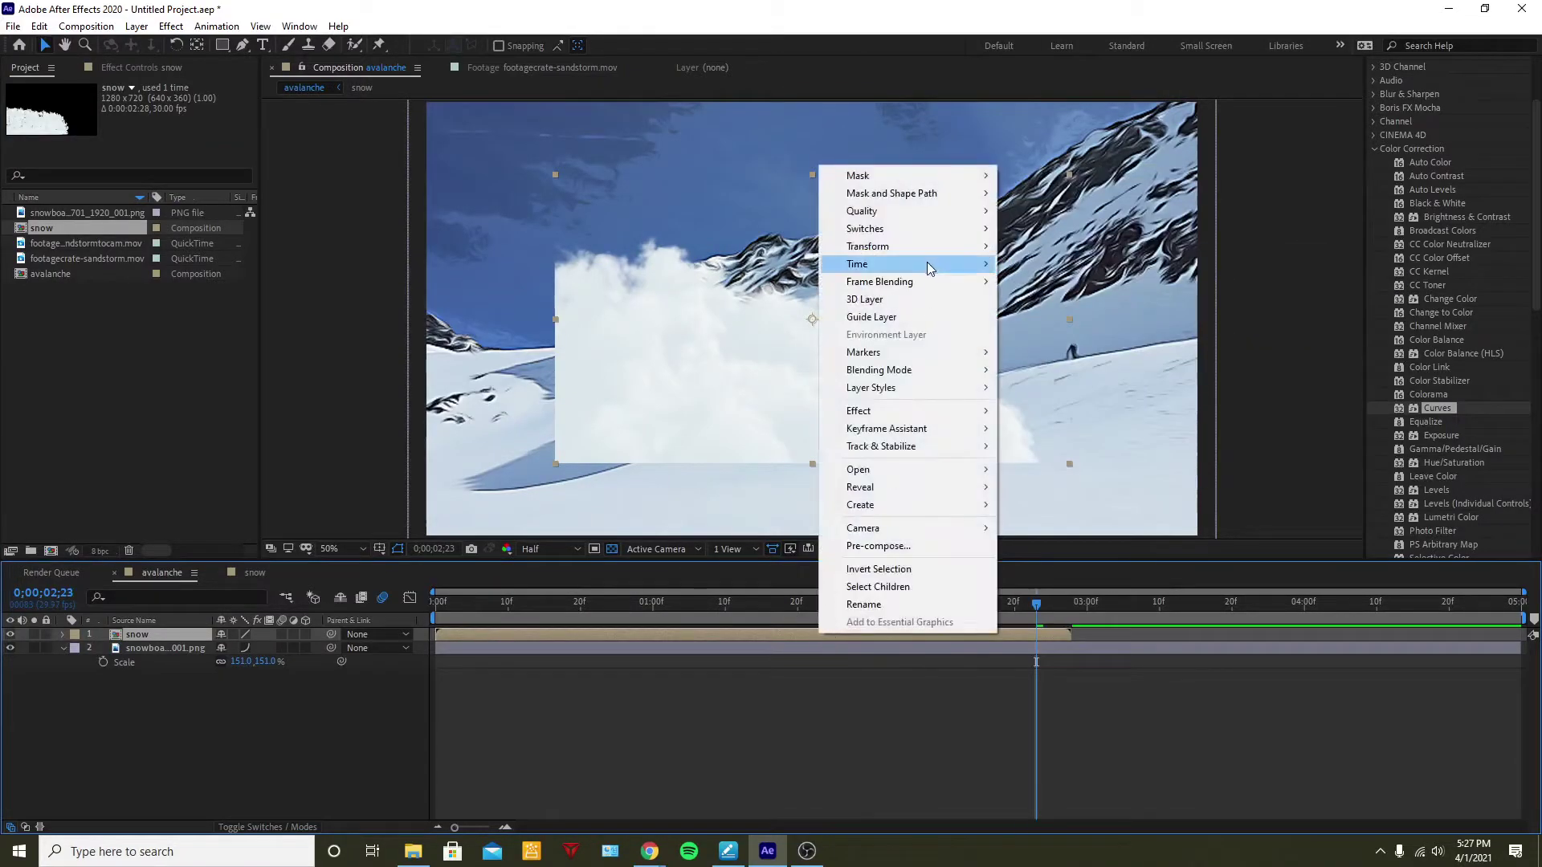
pyautogui.moveTo(929, 268)
pyautogui.click(1062, 266)
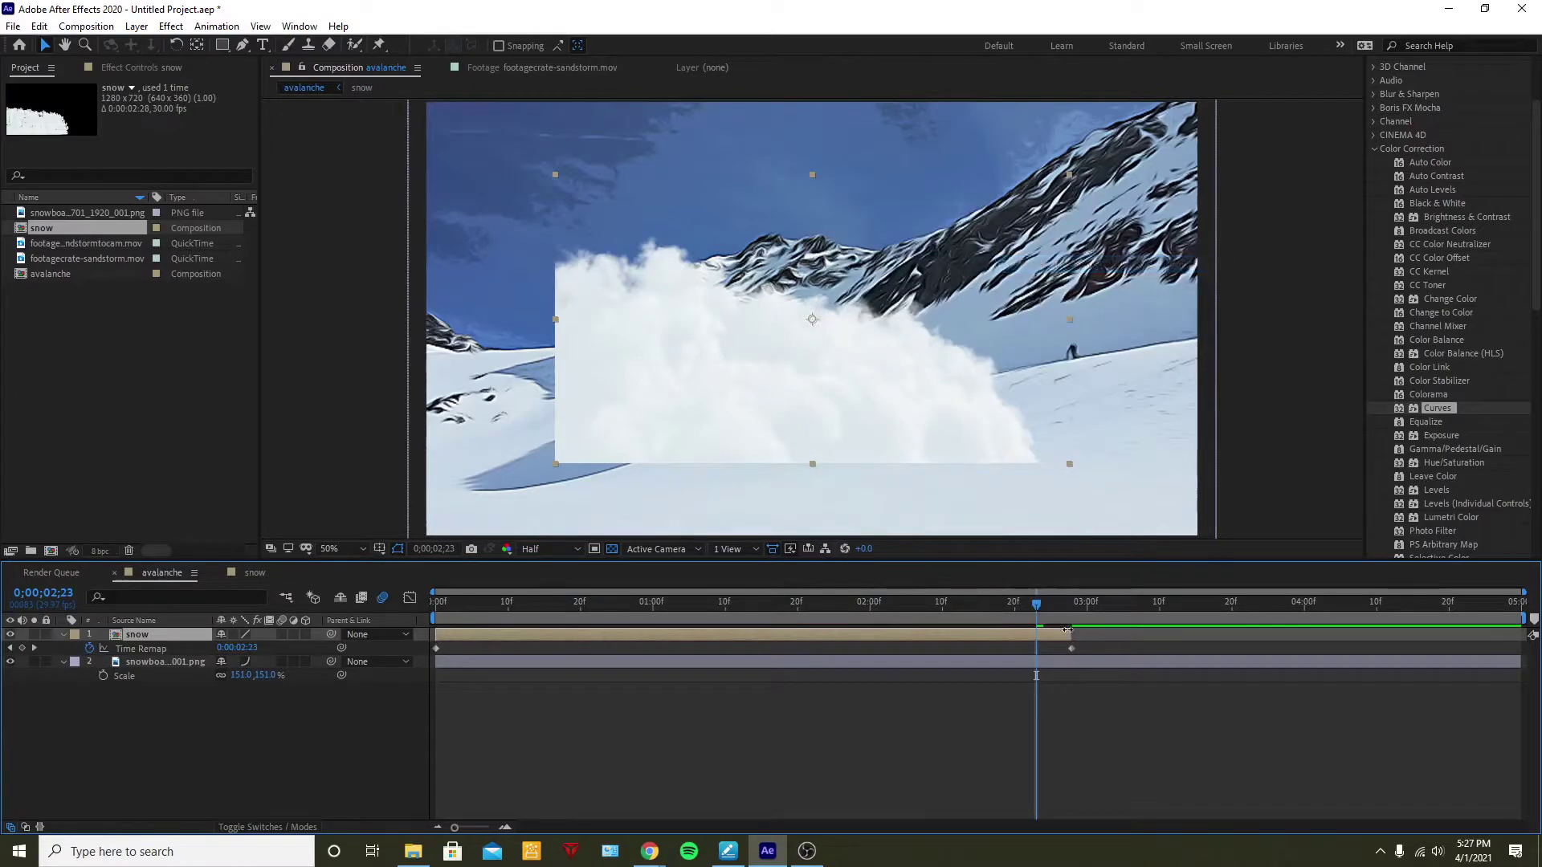
pyautogui.moveTo(1080, 633); pyautogui.dragTo(1516, 634)
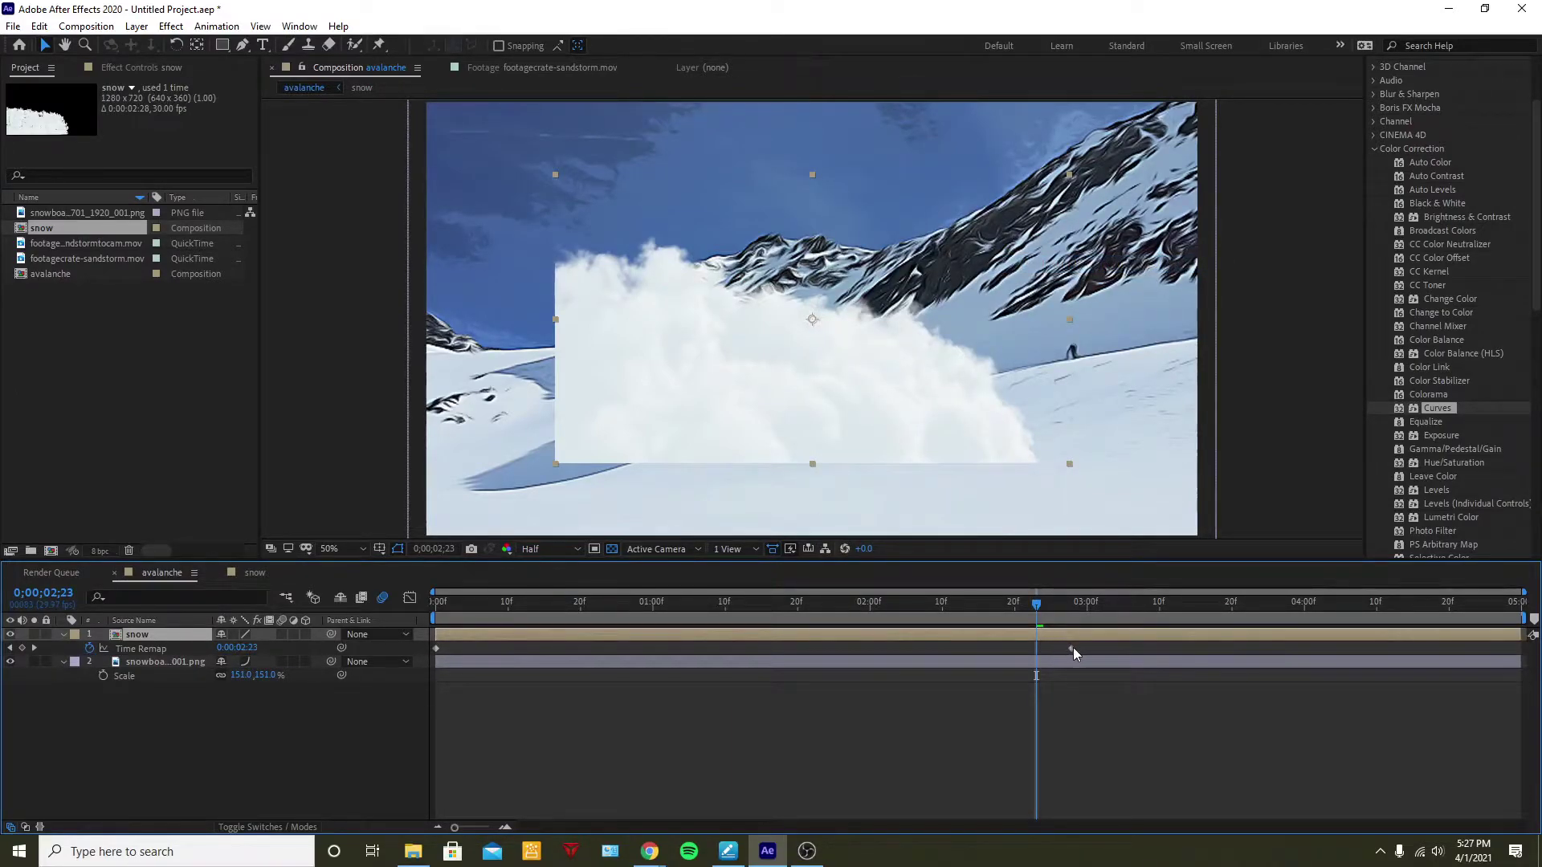
pyautogui.moveTo(1072, 649); pyautogui.dragTo(1520, 649)
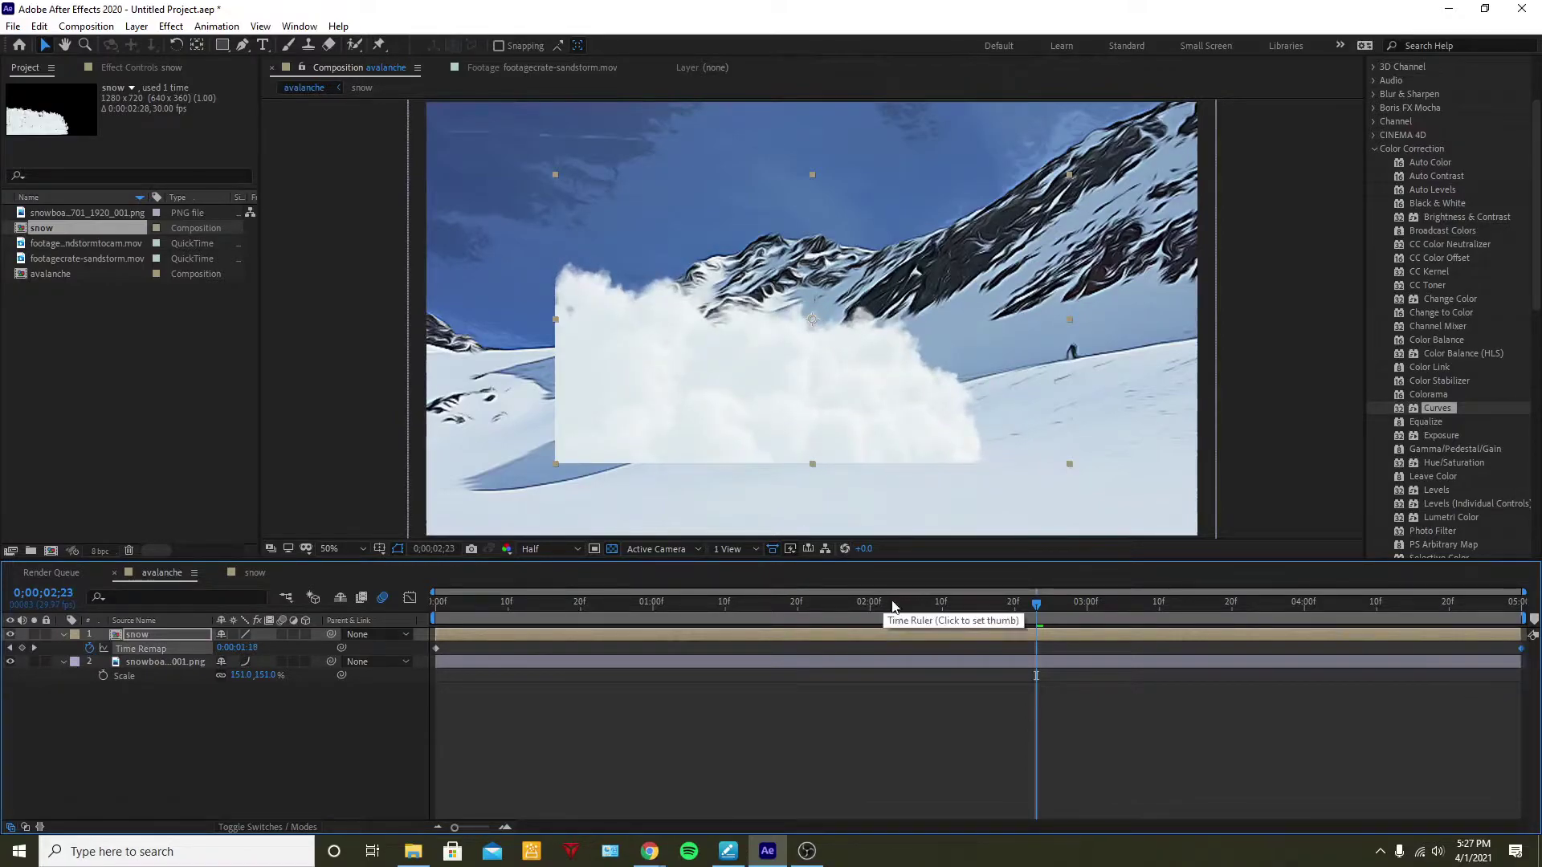
pyautogui.press('space')
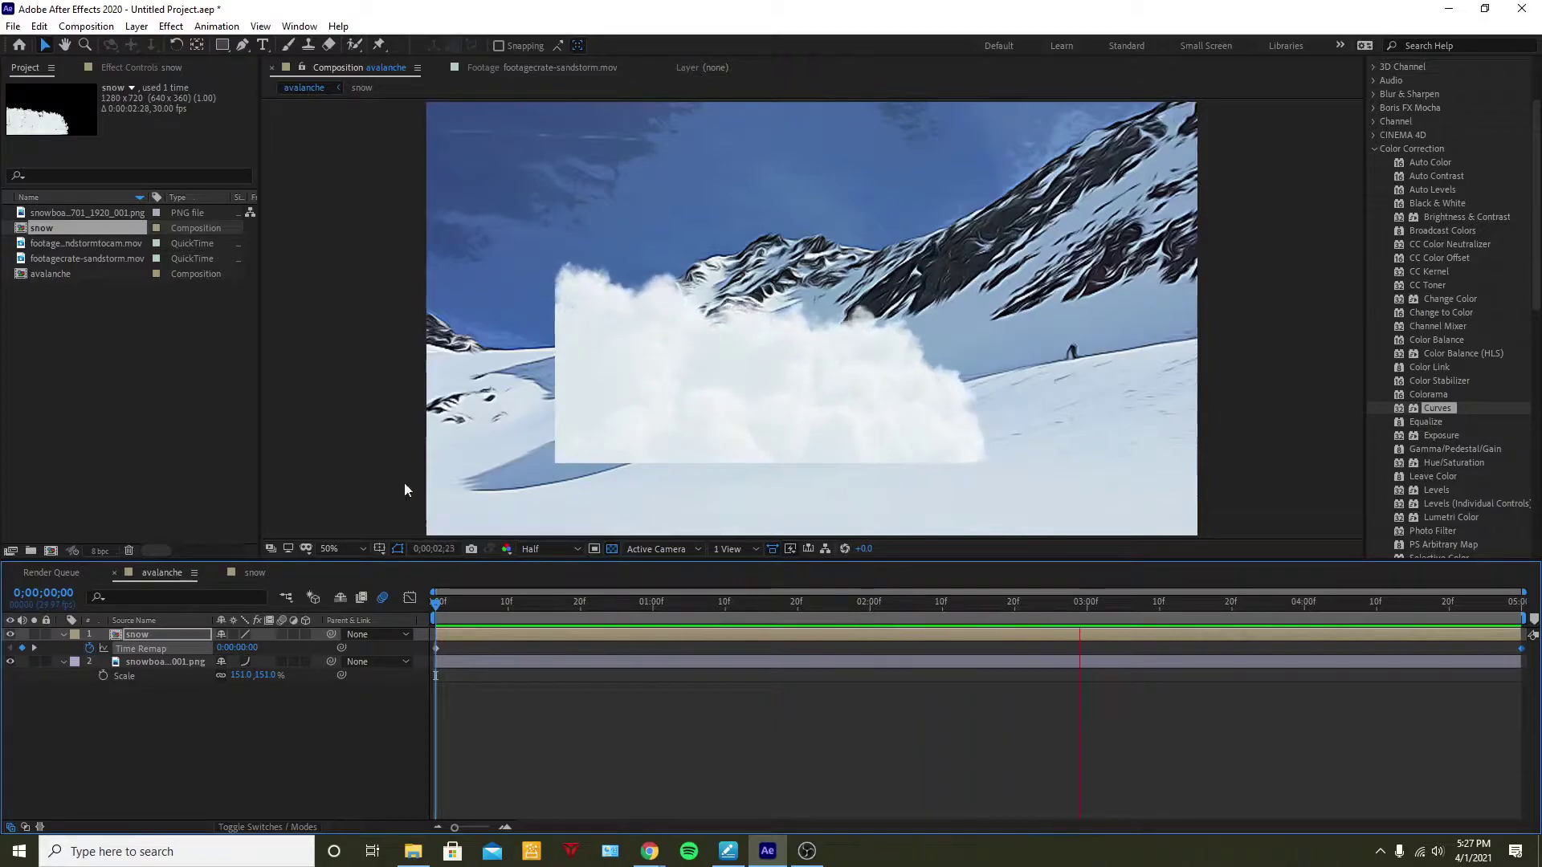
# Flip the snow layer horizontally to about -137.8% scale and move it up-right toward the ridge
pyautogui.click(204, 639)
pyautogui.press('s')
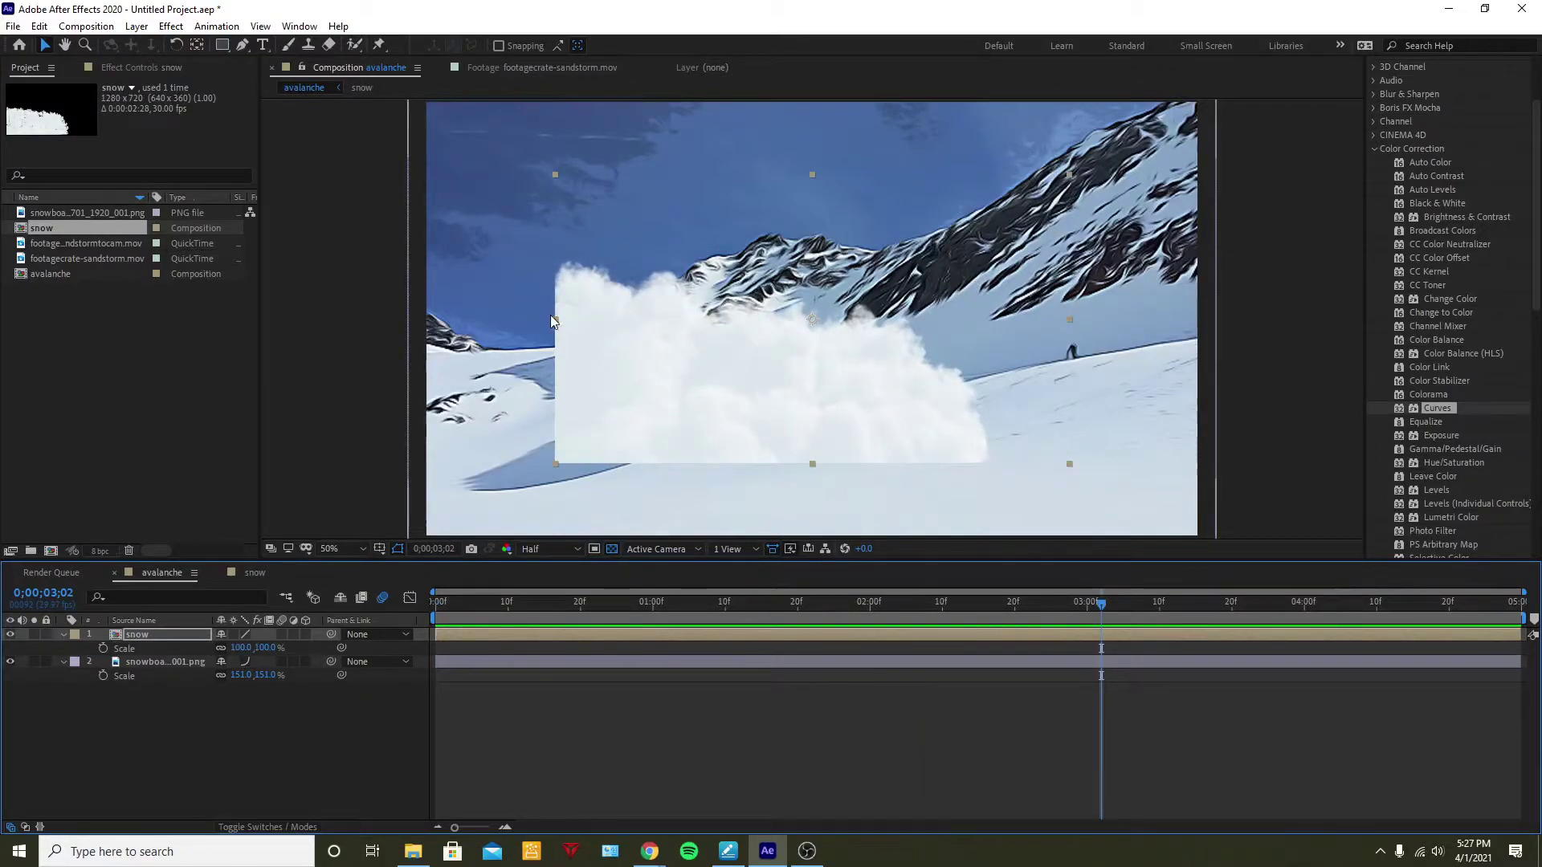
pyautogui.click(556, 316)
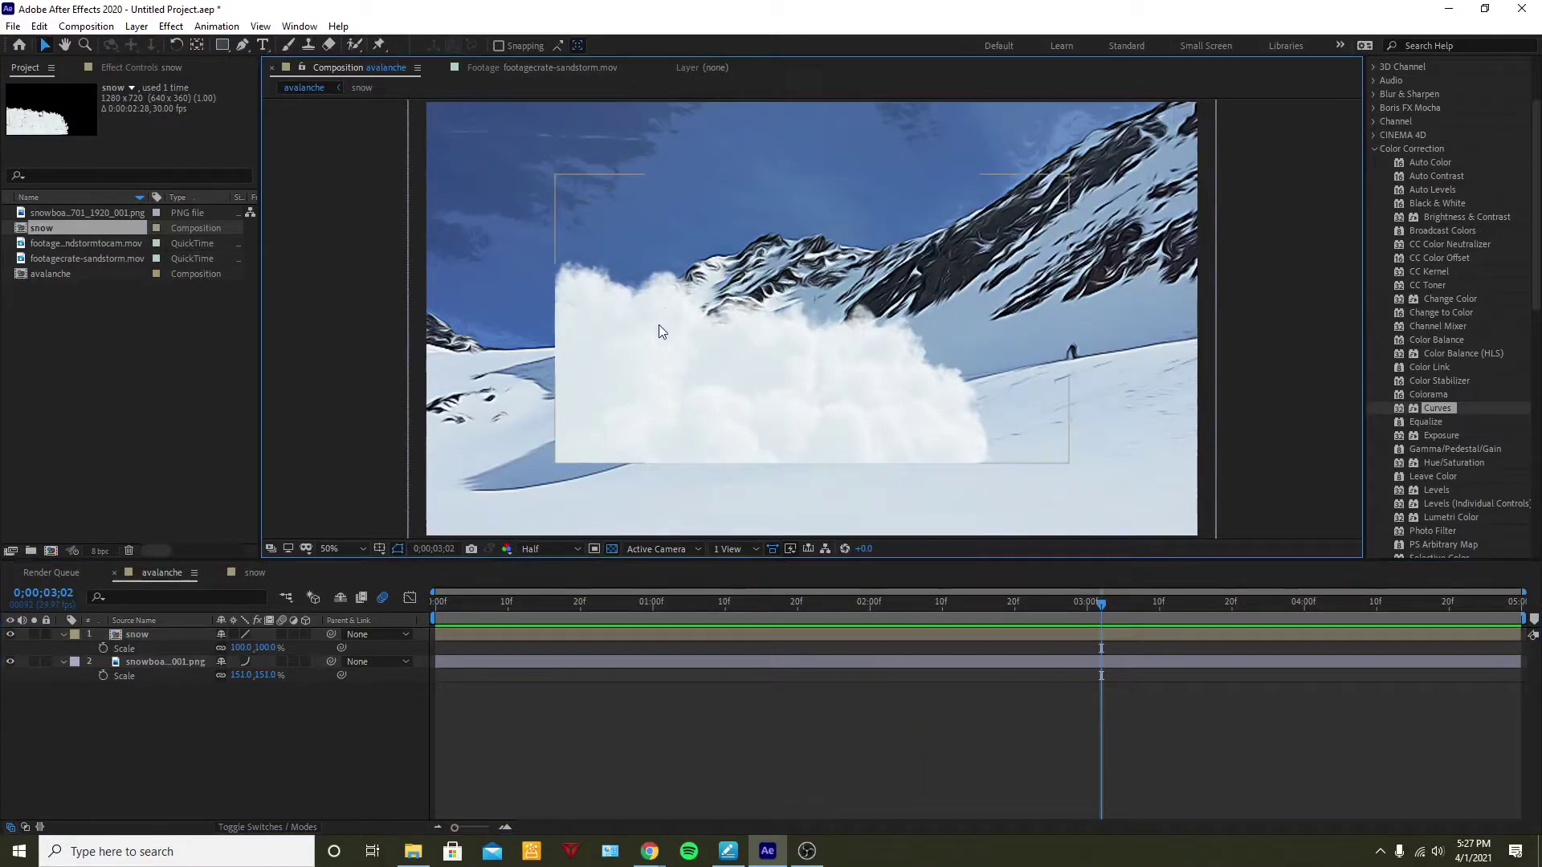
pyautogui.moveTo(554, 319); pyautogui.dragTo(1163, 302)
pyautogui.moveTo(1029, 412); pyautogui.dragTo(1064, 322)
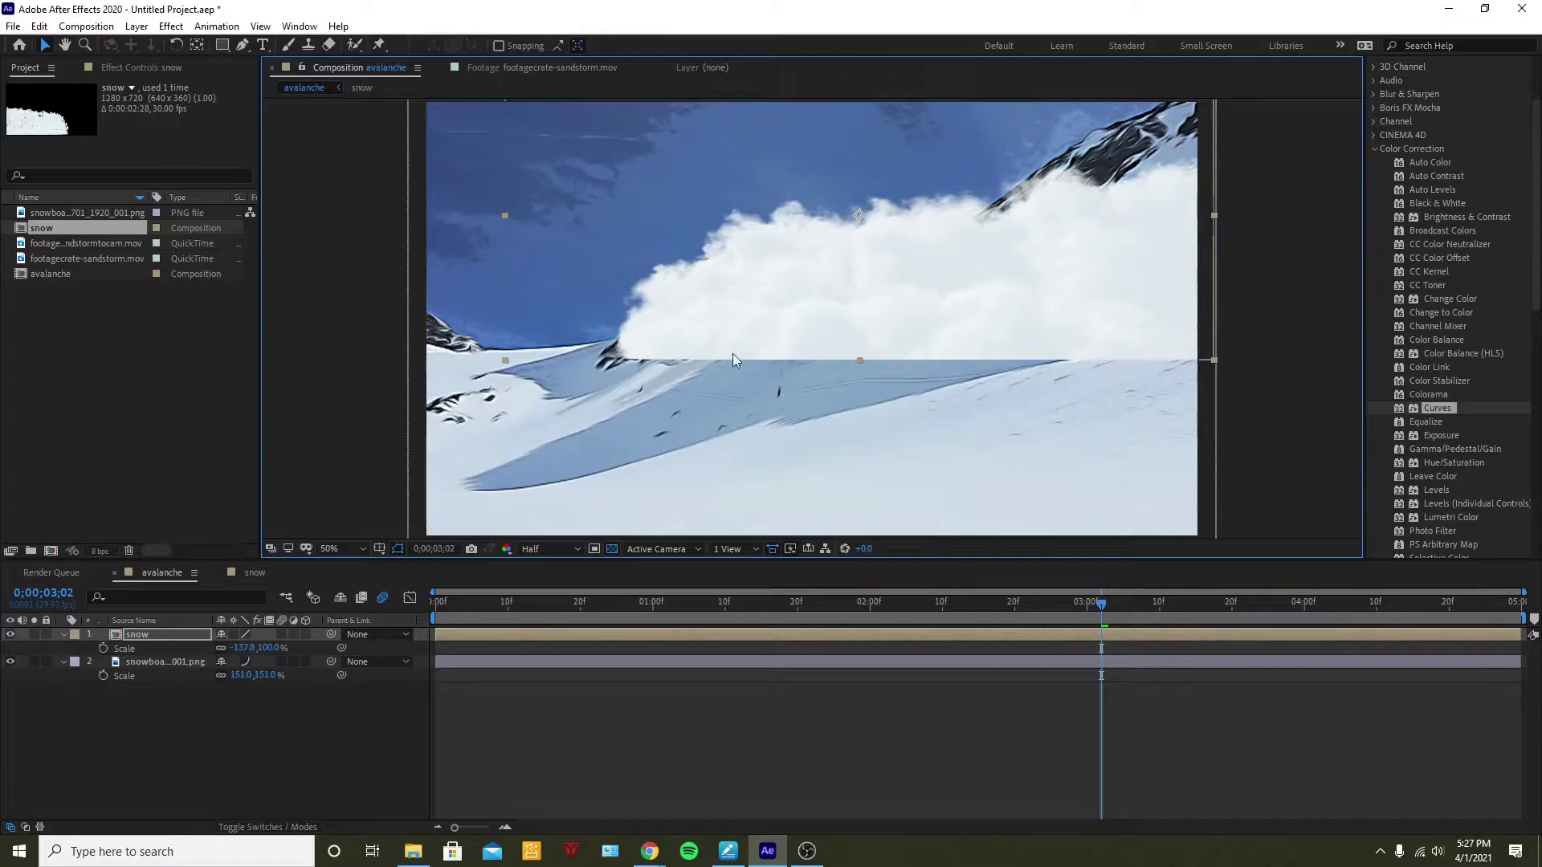
pyautogui.hotkey('ctrl', 'alt', 't')
pyautogui.click(63, 634)
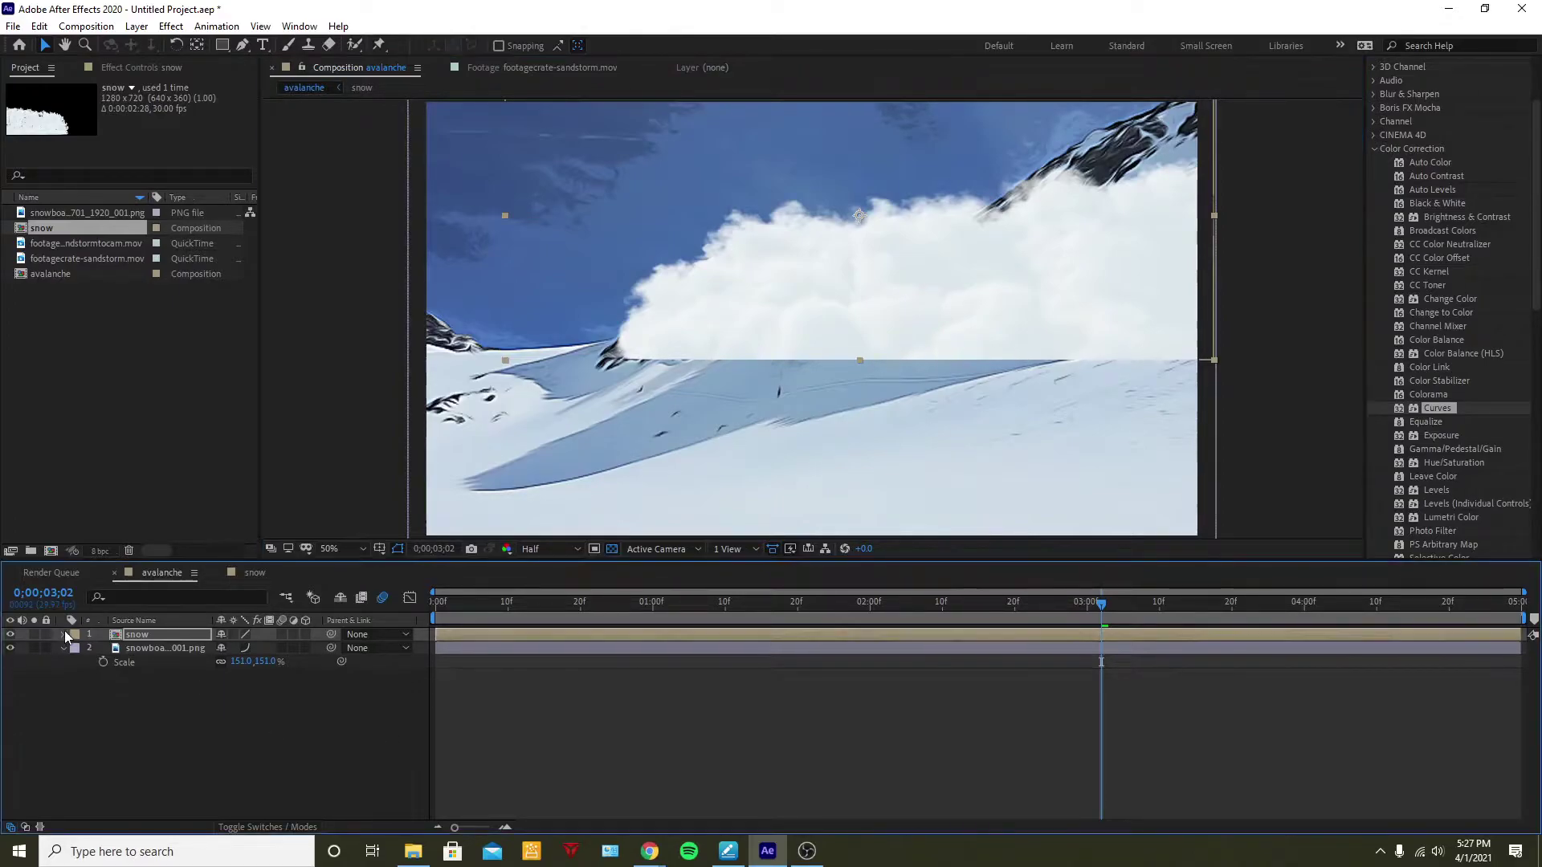
pyautogui.click(64, 634)
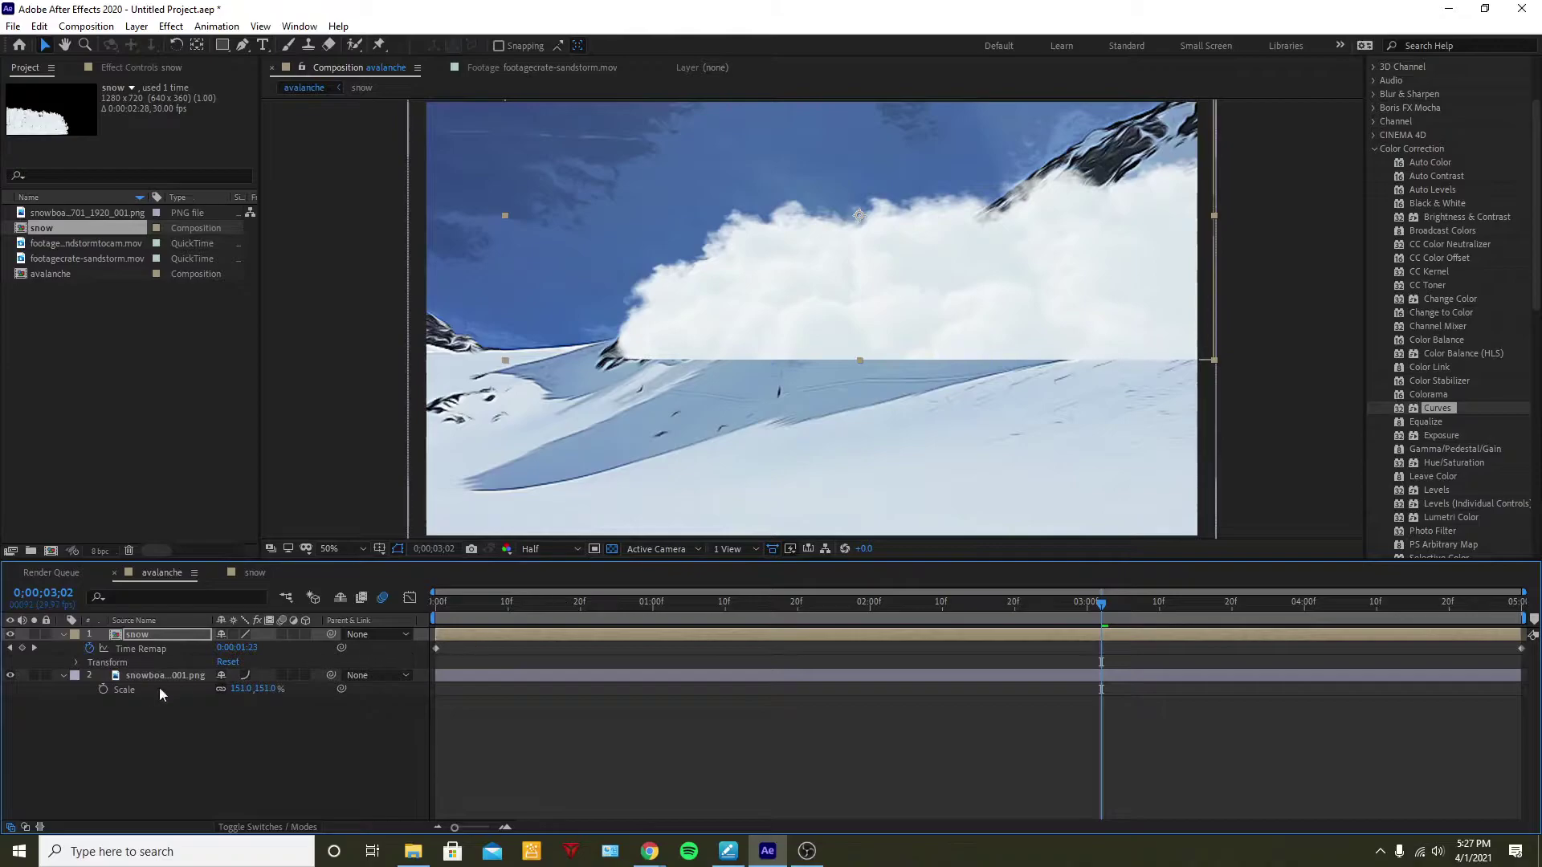
# Tilt the snow cloud to -12.5° to follow the slope, shift it right and stretch it taller
pyautogui.click(76, 662)
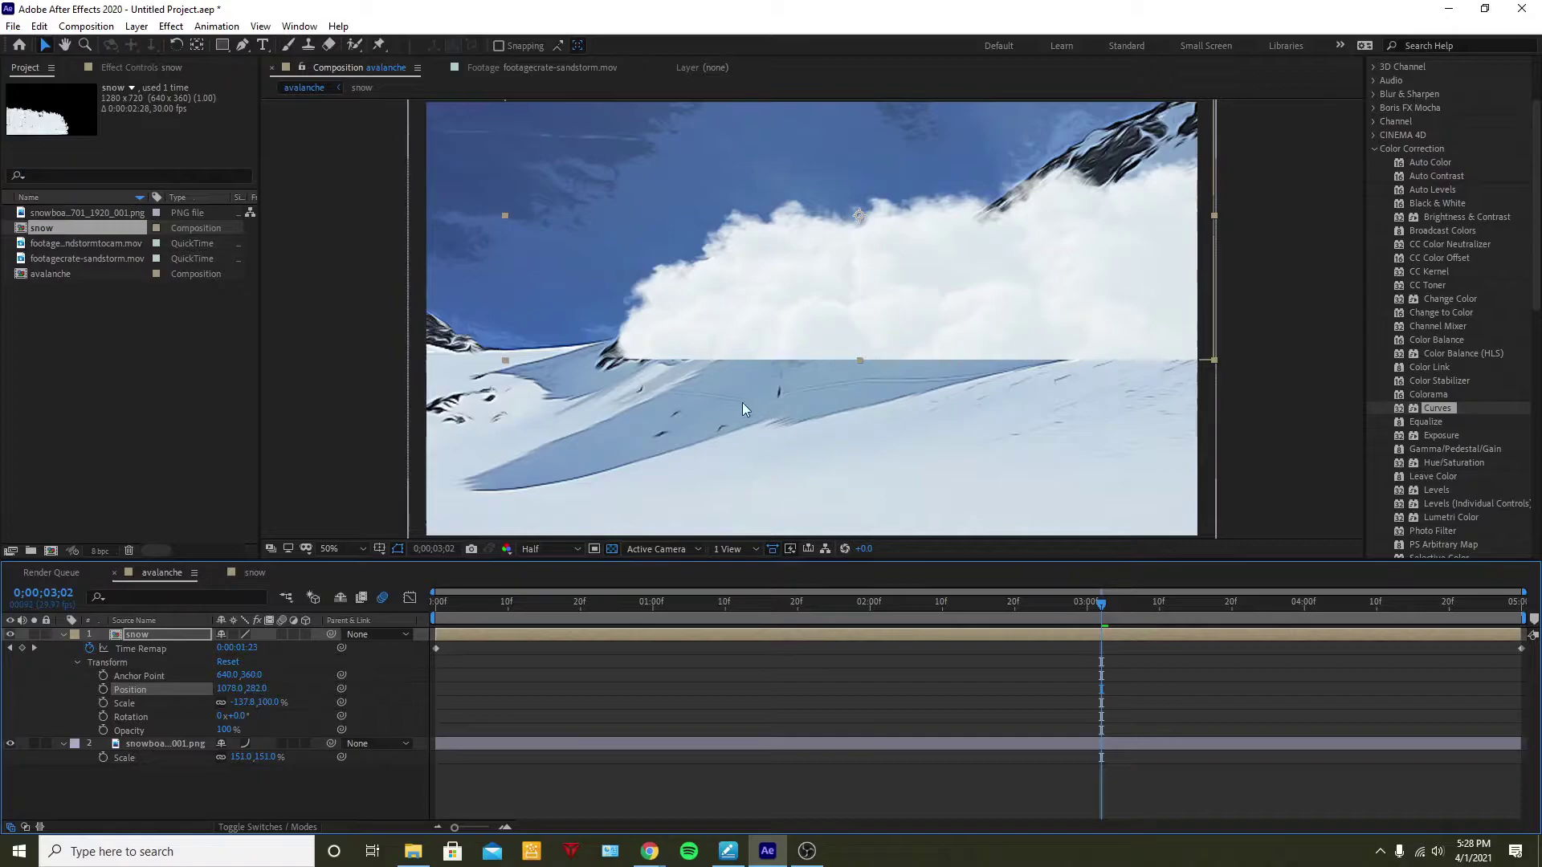
pyautogui.press('w')
pyautogui.moveTo(799, 322); pyautogui.dragTo(821, 327)
pyautogui.press('v')
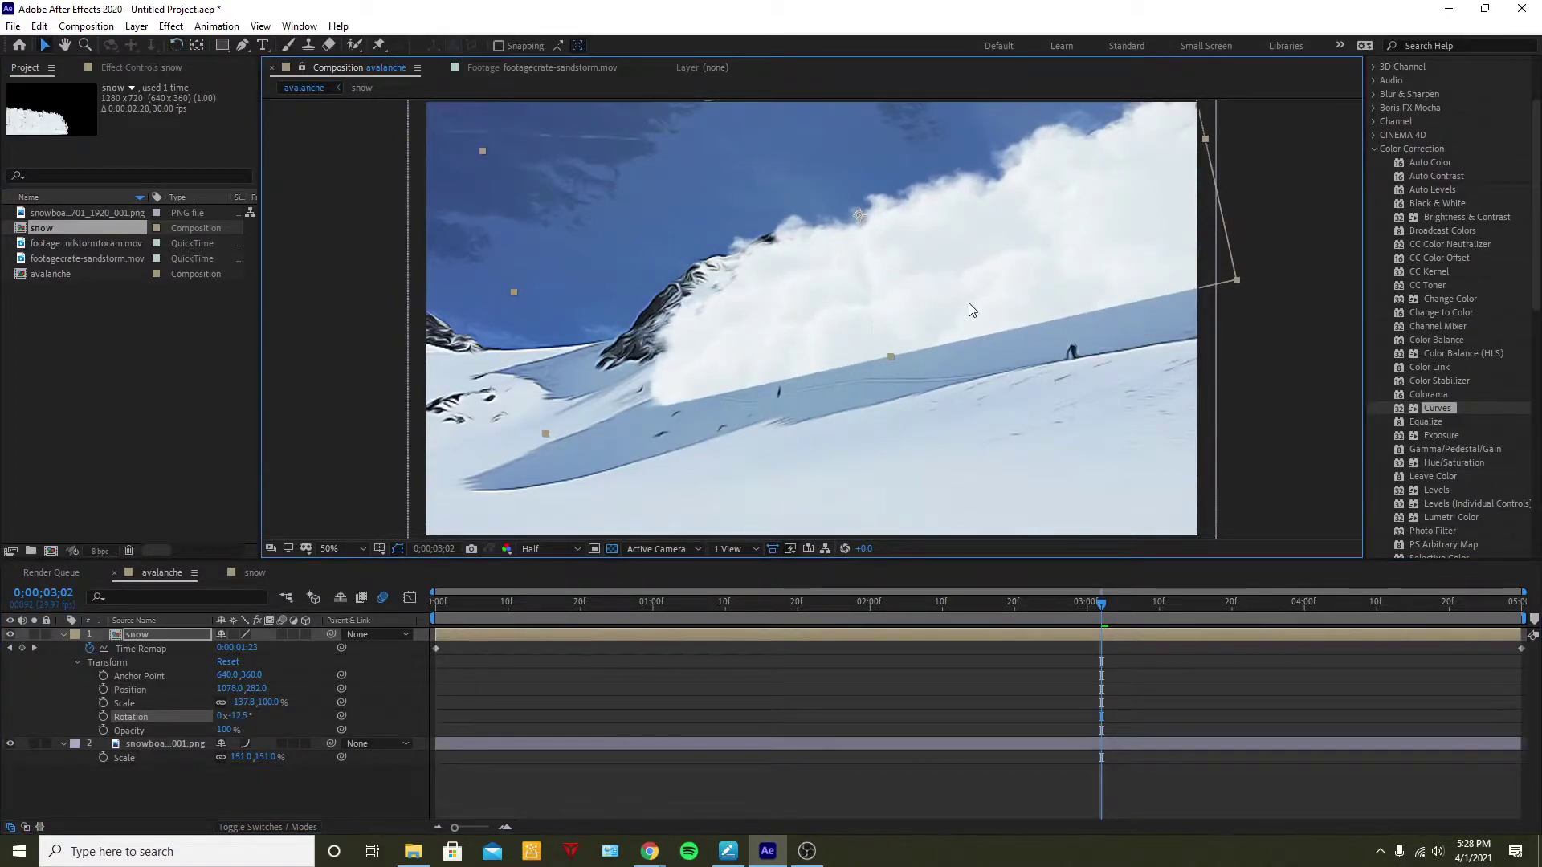
pyautogui.moveTo(970, 305); pyautogui.dragTo(1080, 308)
pyautogui.moveTo(1000, 368); pyautogui.dragTo(1035, 362)
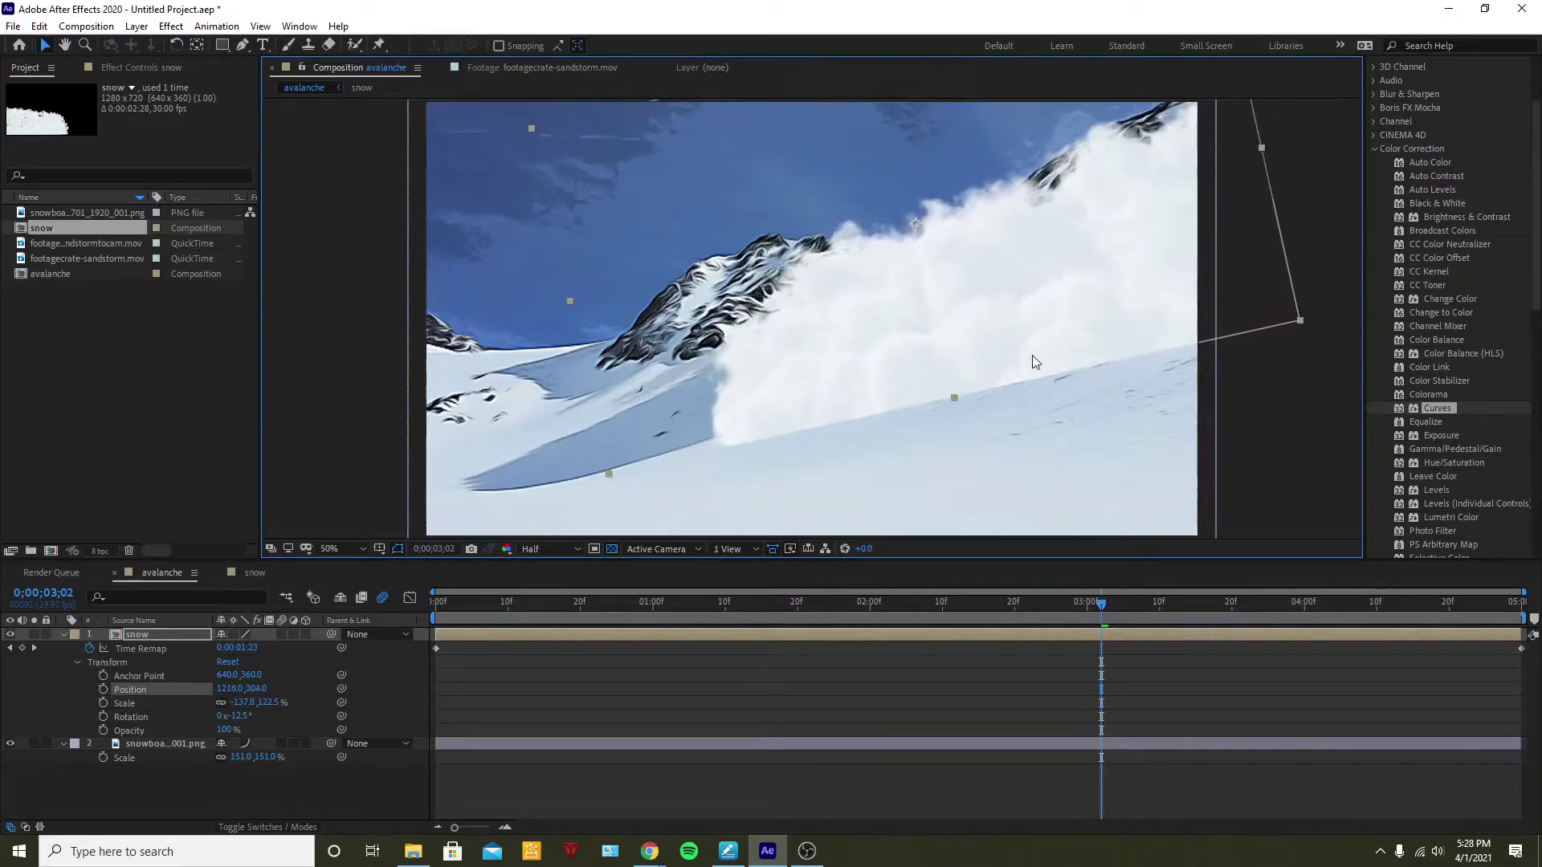
# Preview the avalanche from the first frame
pyautogui.scroll(-2, 859, 363)
pyautogui.scroll(2, 840, 456)
pyautogui.click(695, 604)
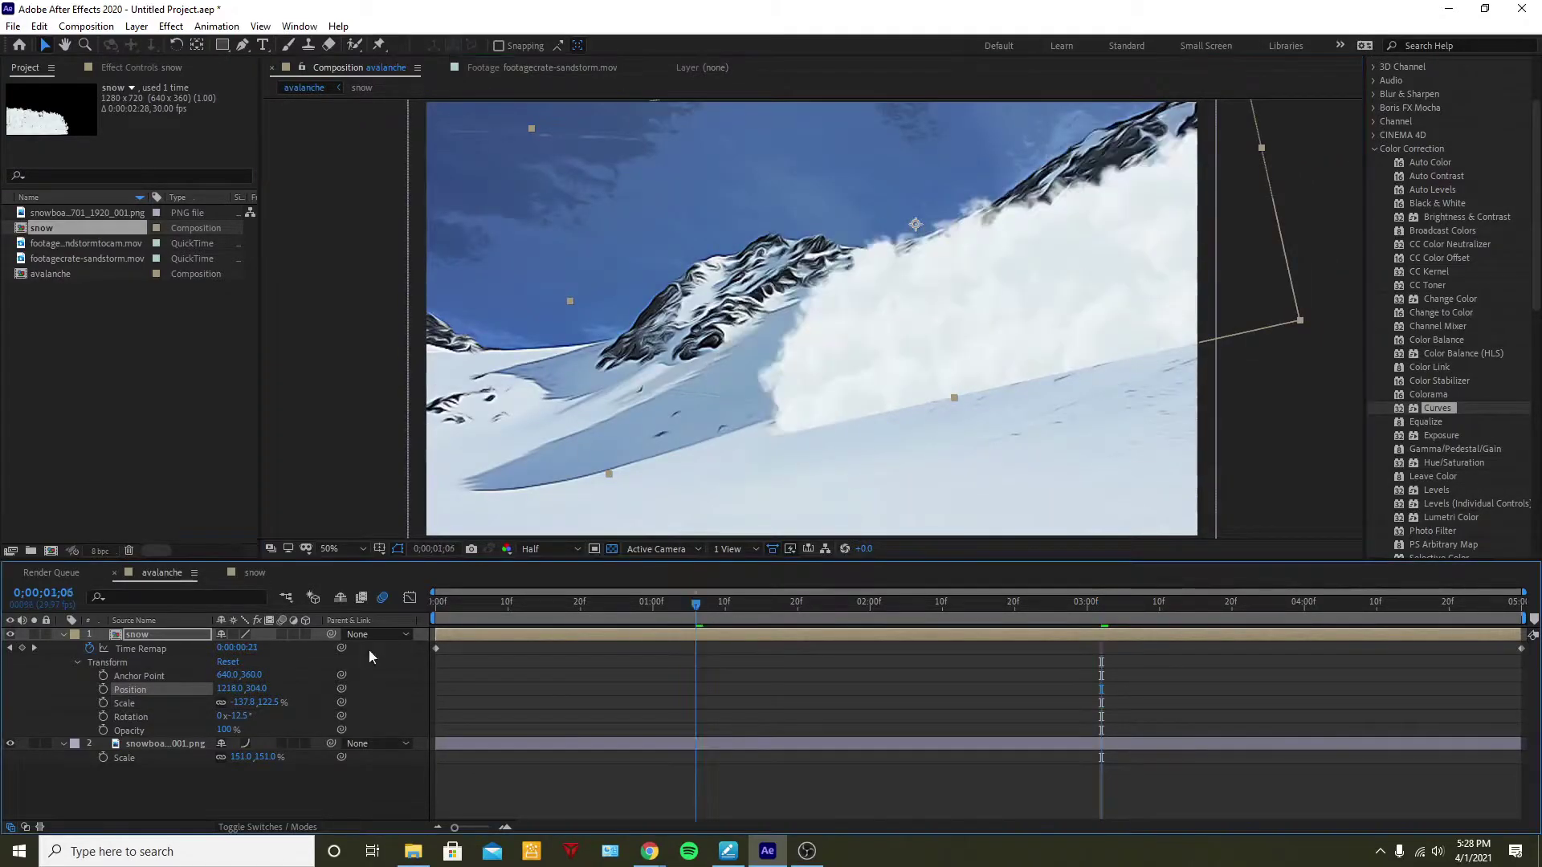
pyautogui.press('Home')
pyautogui.press('space')
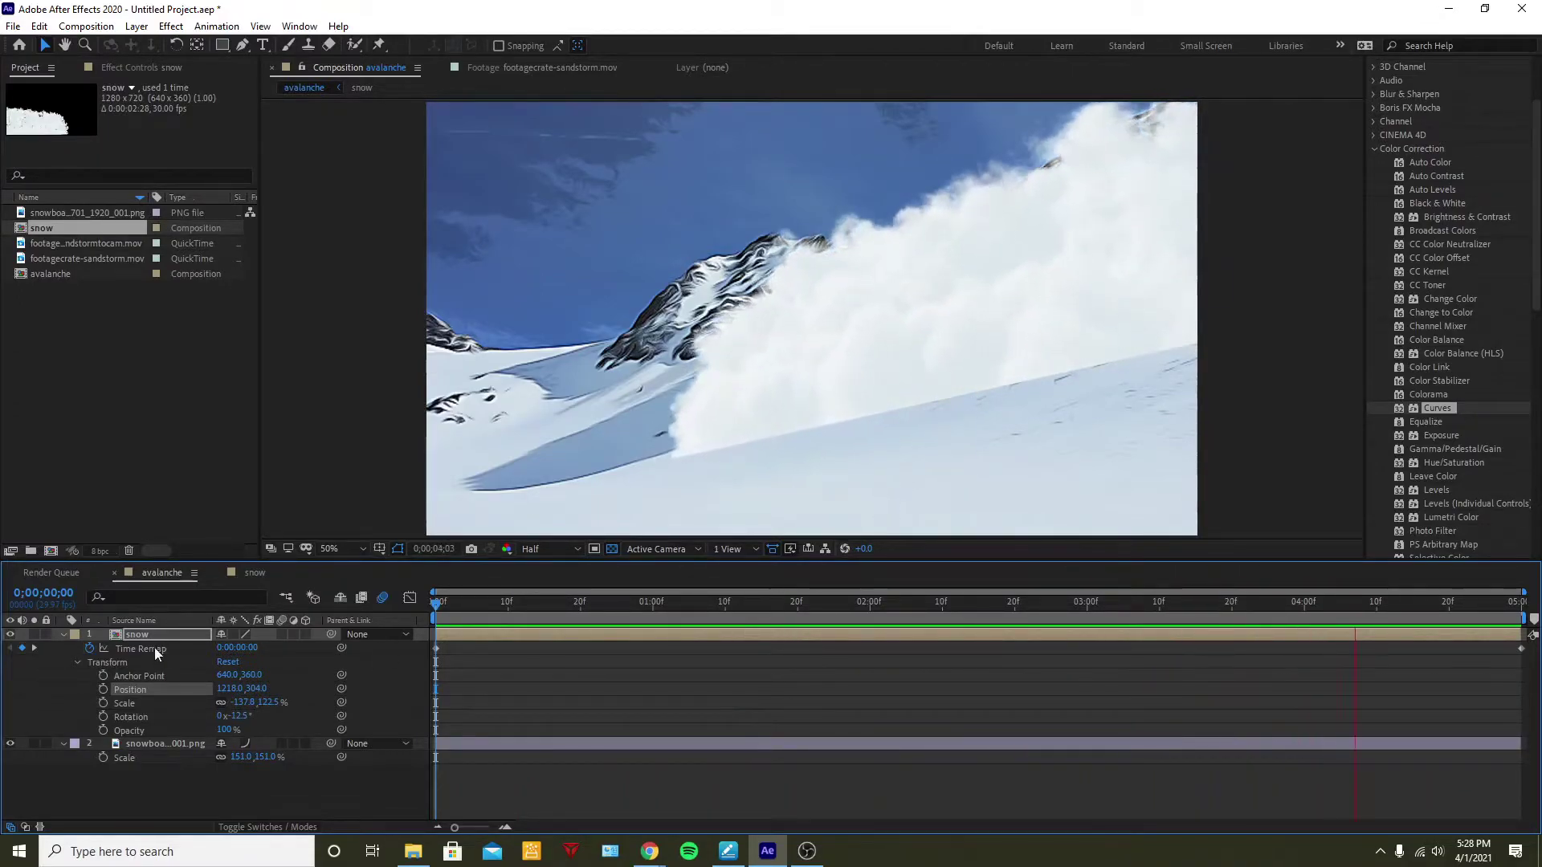
pyautogui.click(133, 634)
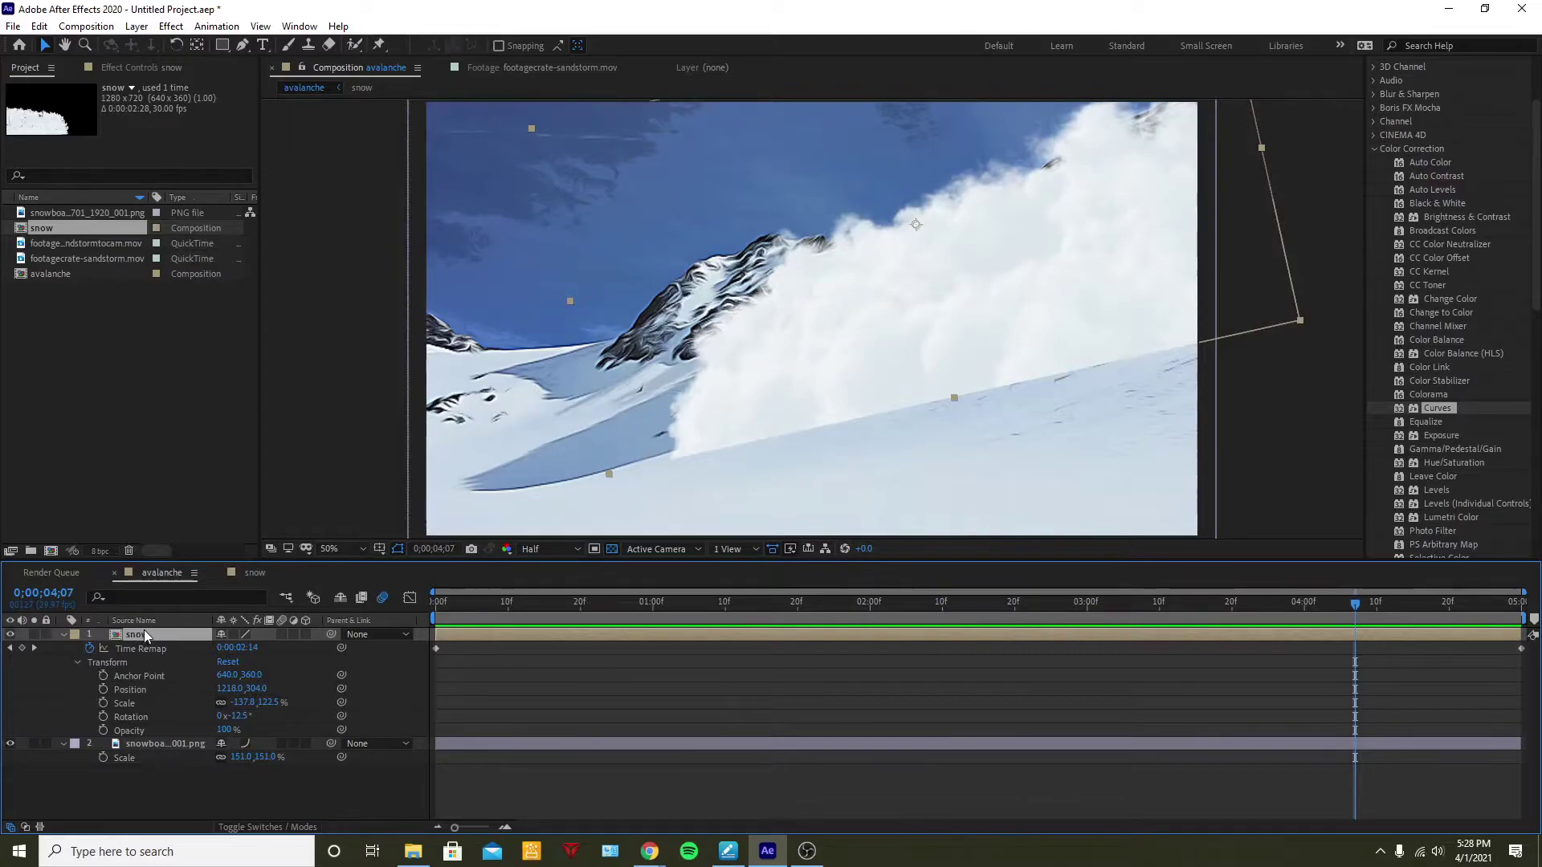
# Duplicate the snow layer, return to frame 0 and expand the copy's properties
pyautogui.hotkey('ctrl', 'd')
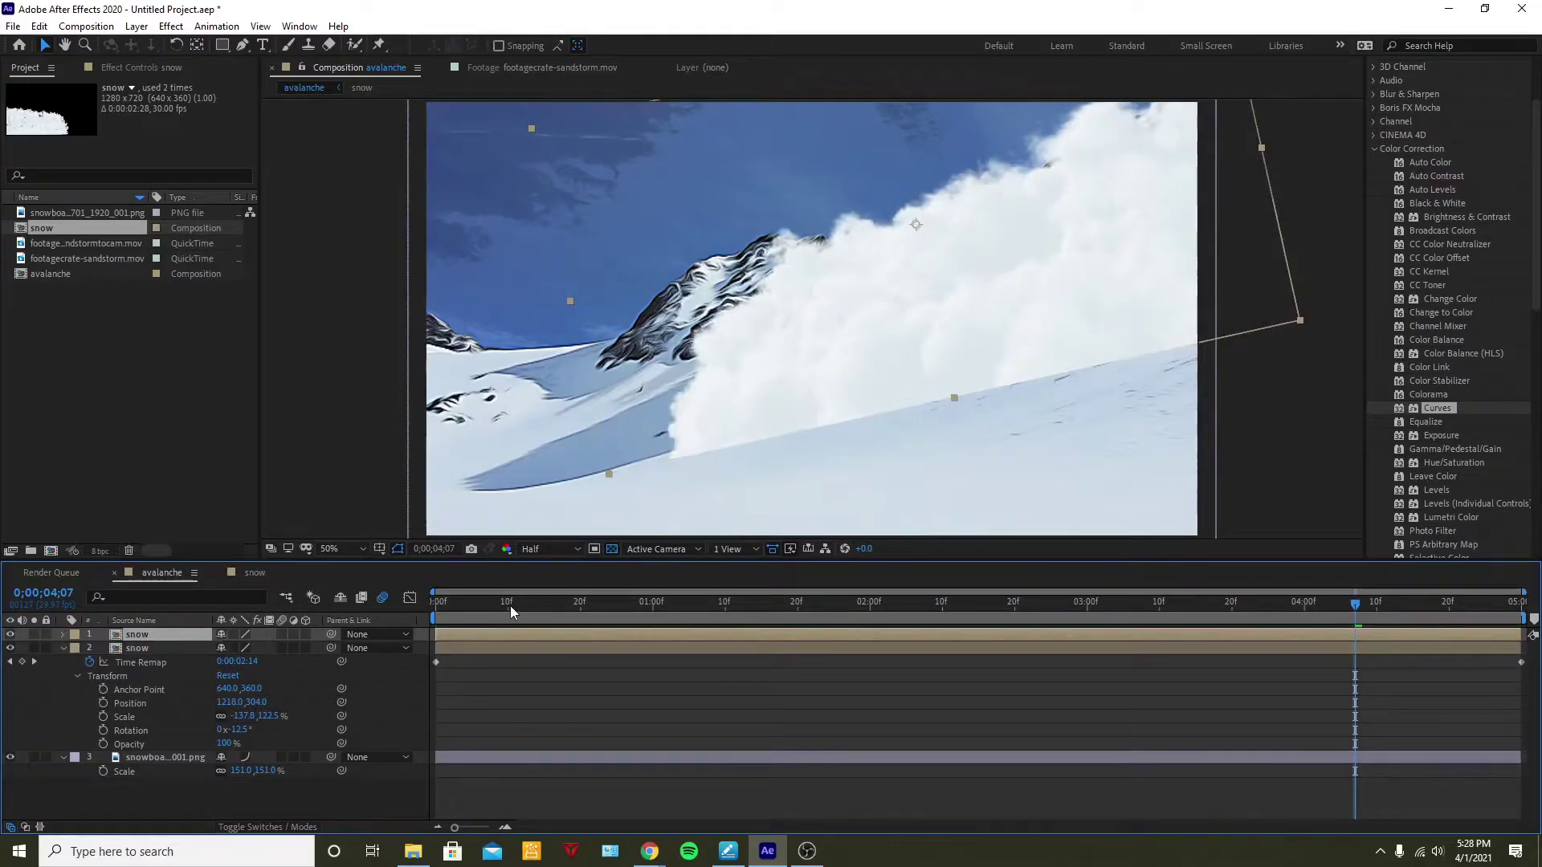
pyautogui.moveTo(510, 606); pyautogui.dragTo(319, 628)
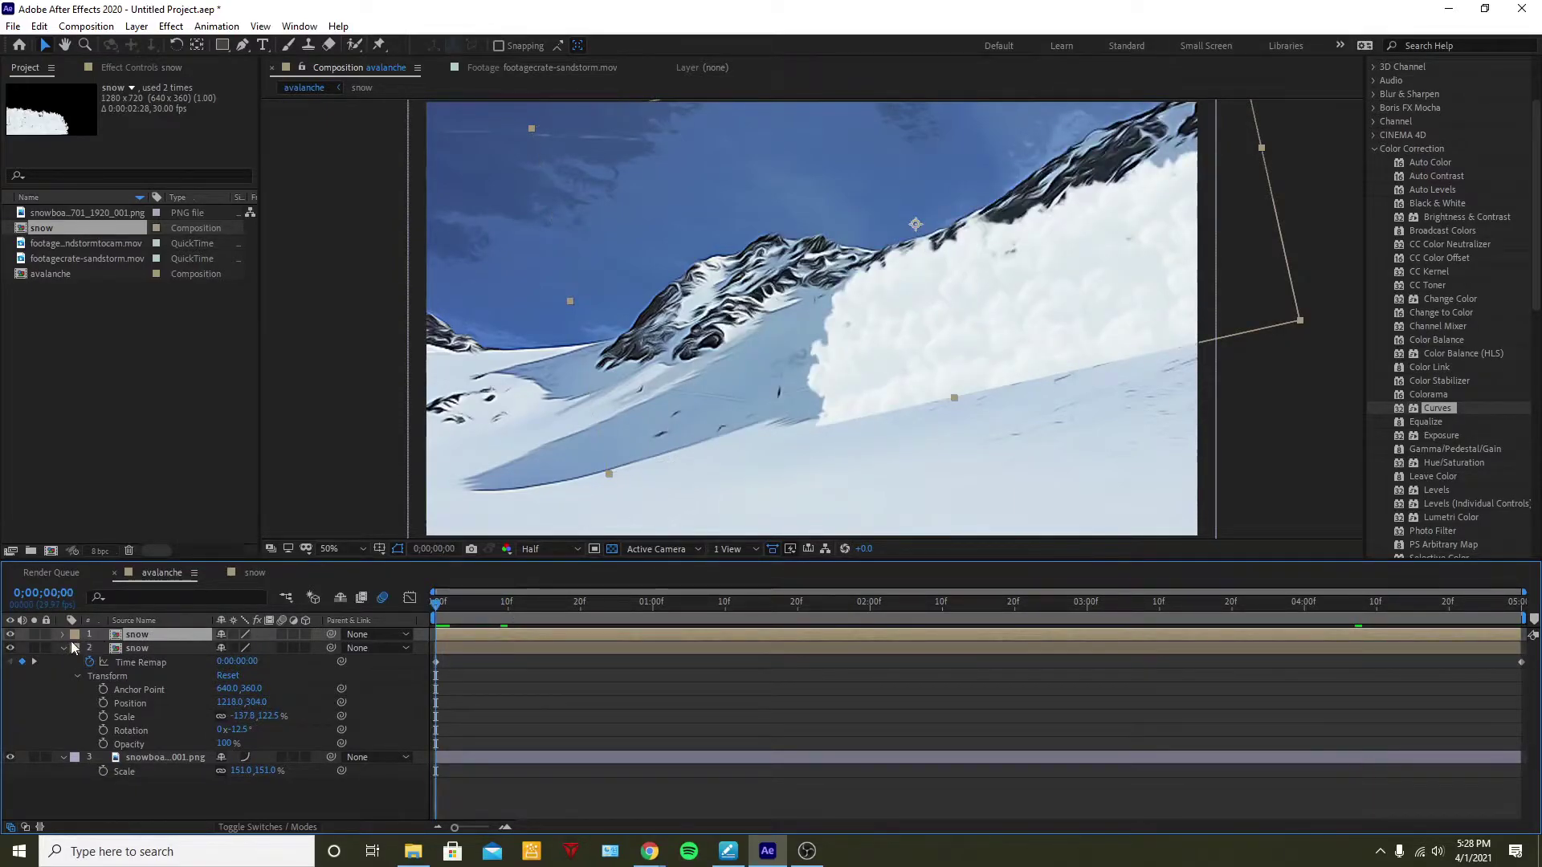
pyautogui.press('u')
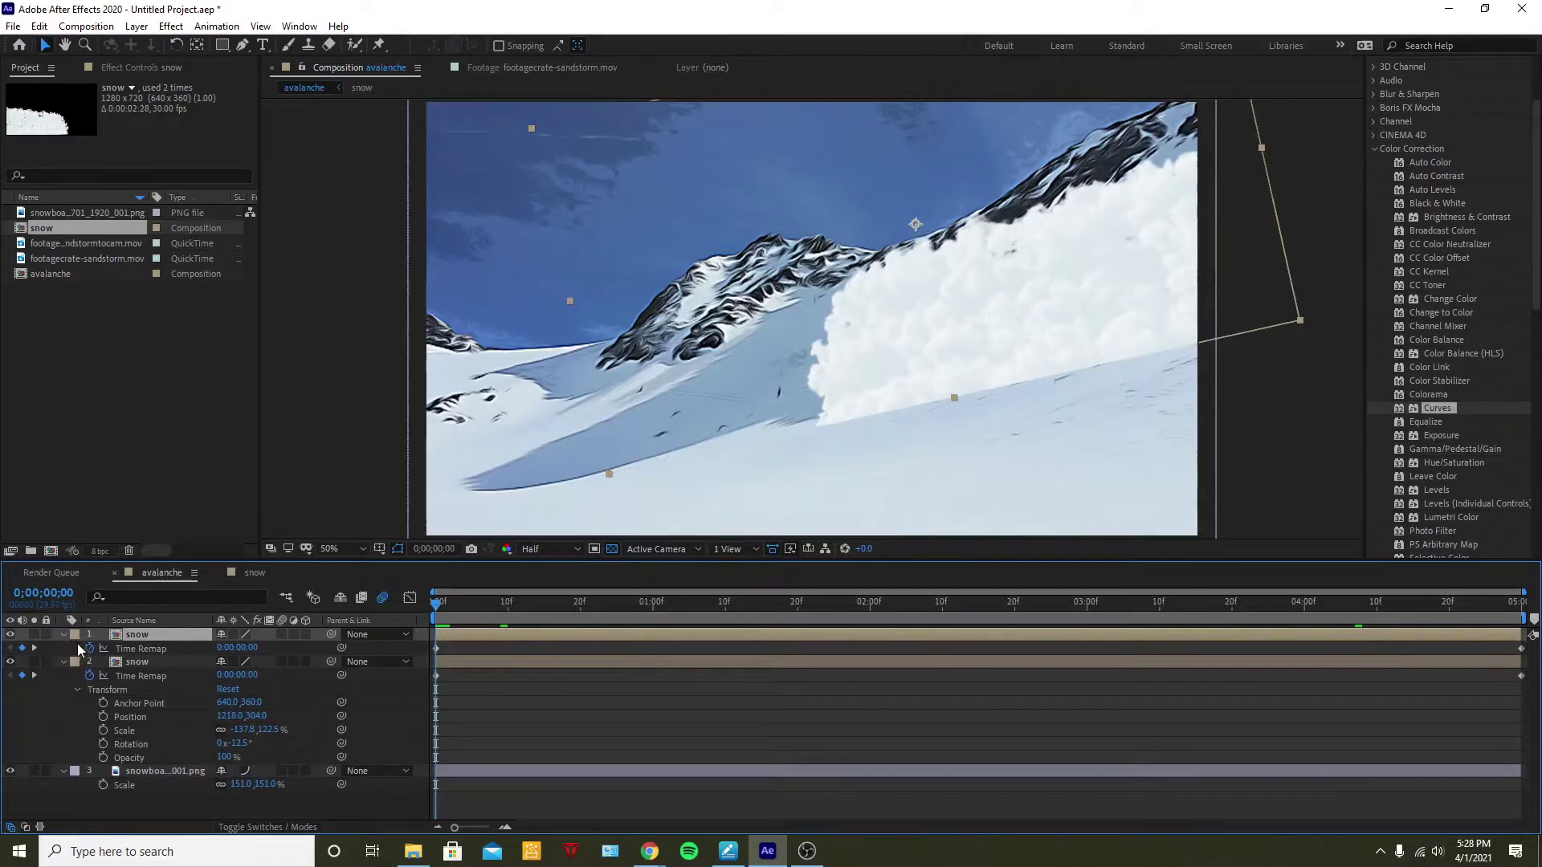
pyautogui.click(64, 634)
pyautogui.click(65, 635)
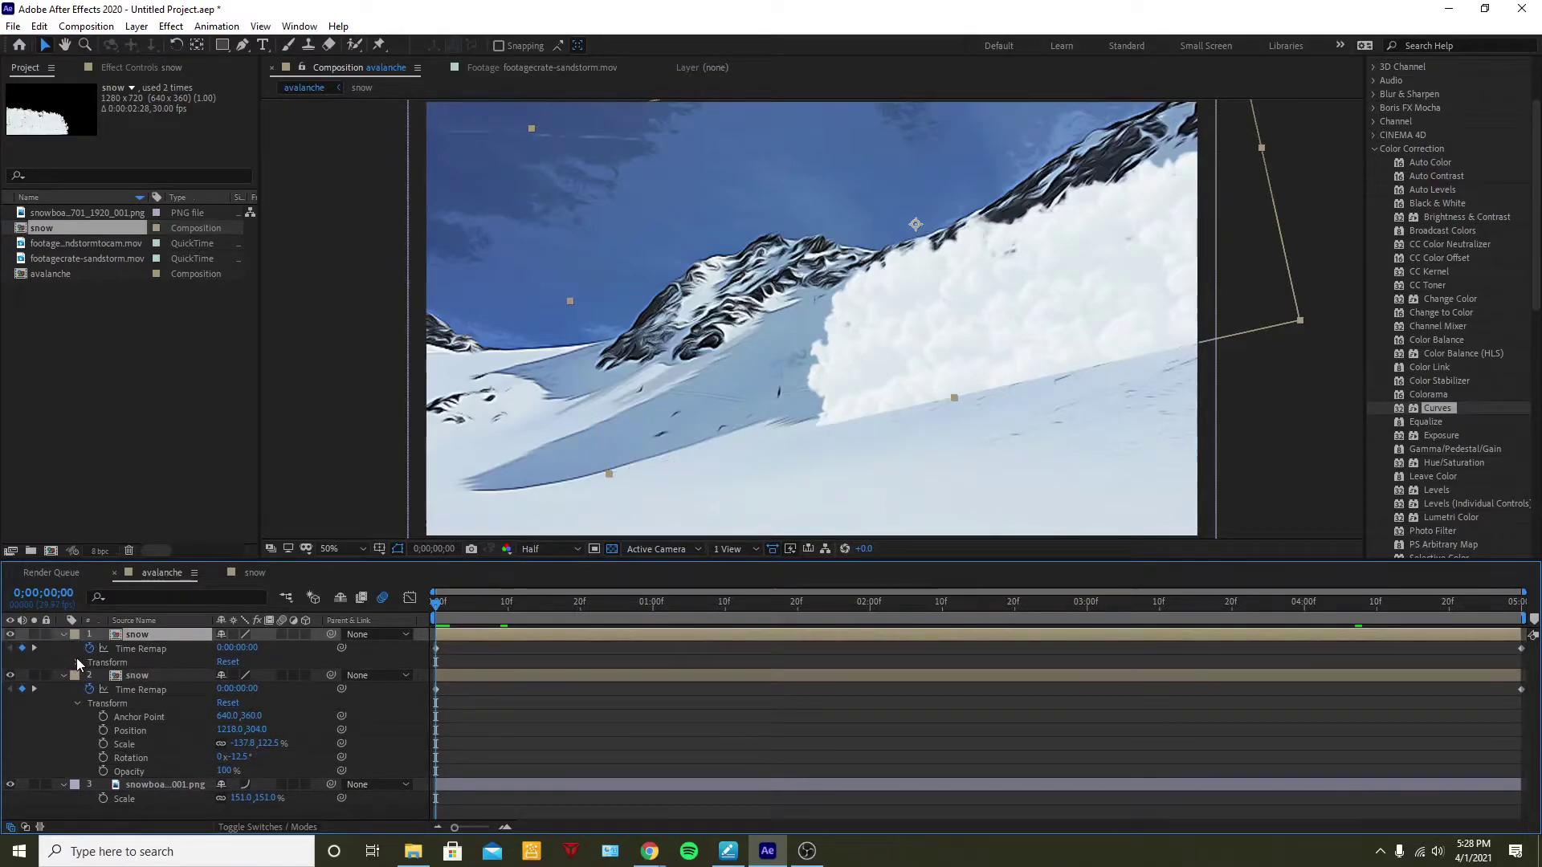
# Place the top snow cloud down-left at its start spot and keyframe Position and Scale at 0s
pyautogui.click(78, 662)
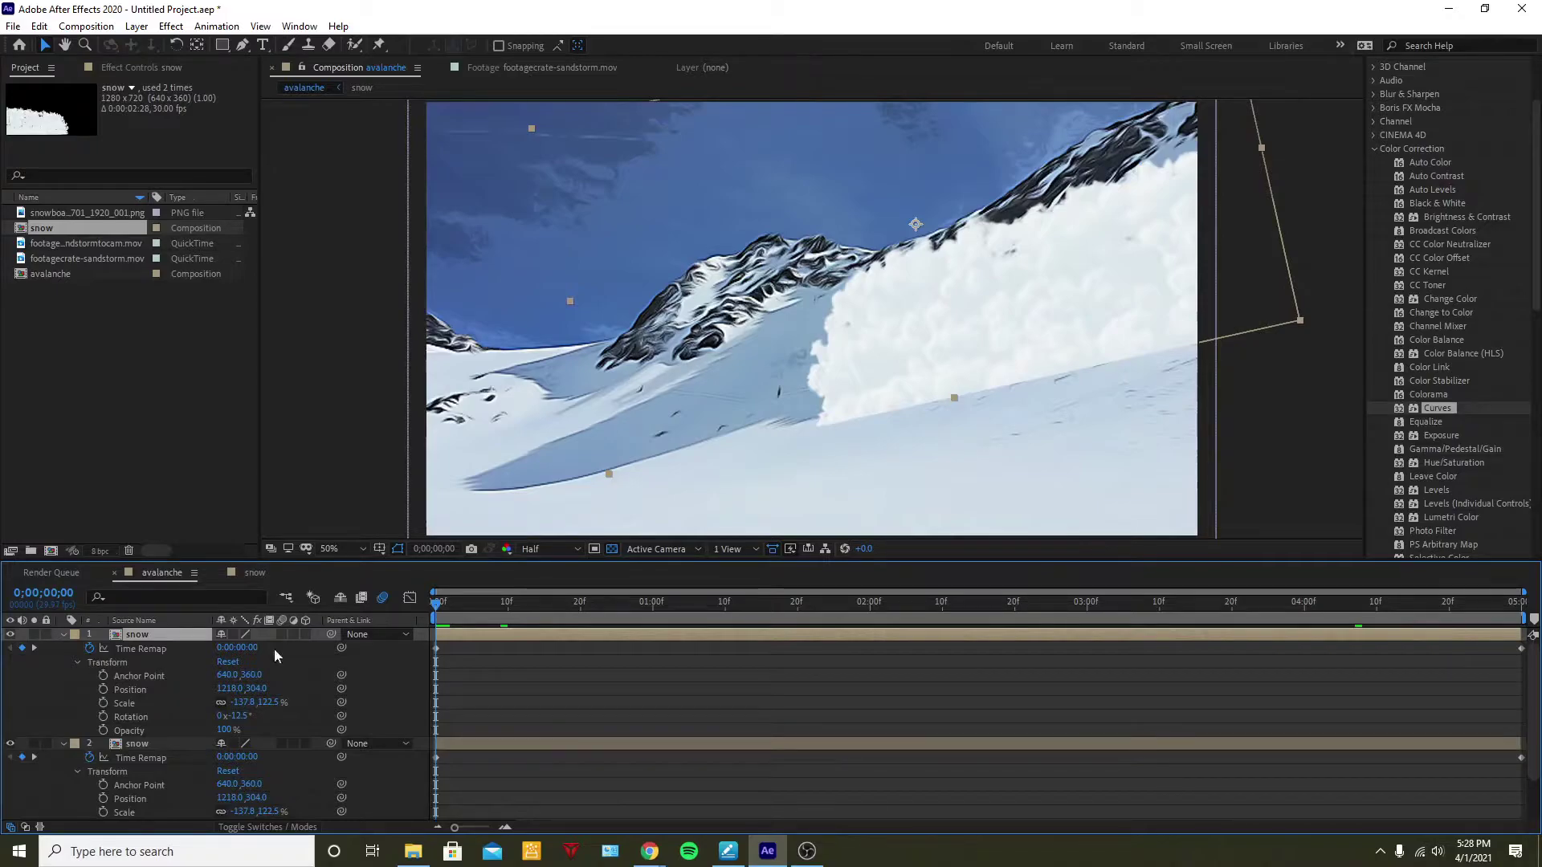
pyautogui.moveTo(978, 346); pyautogui.dragTo(886, 421)
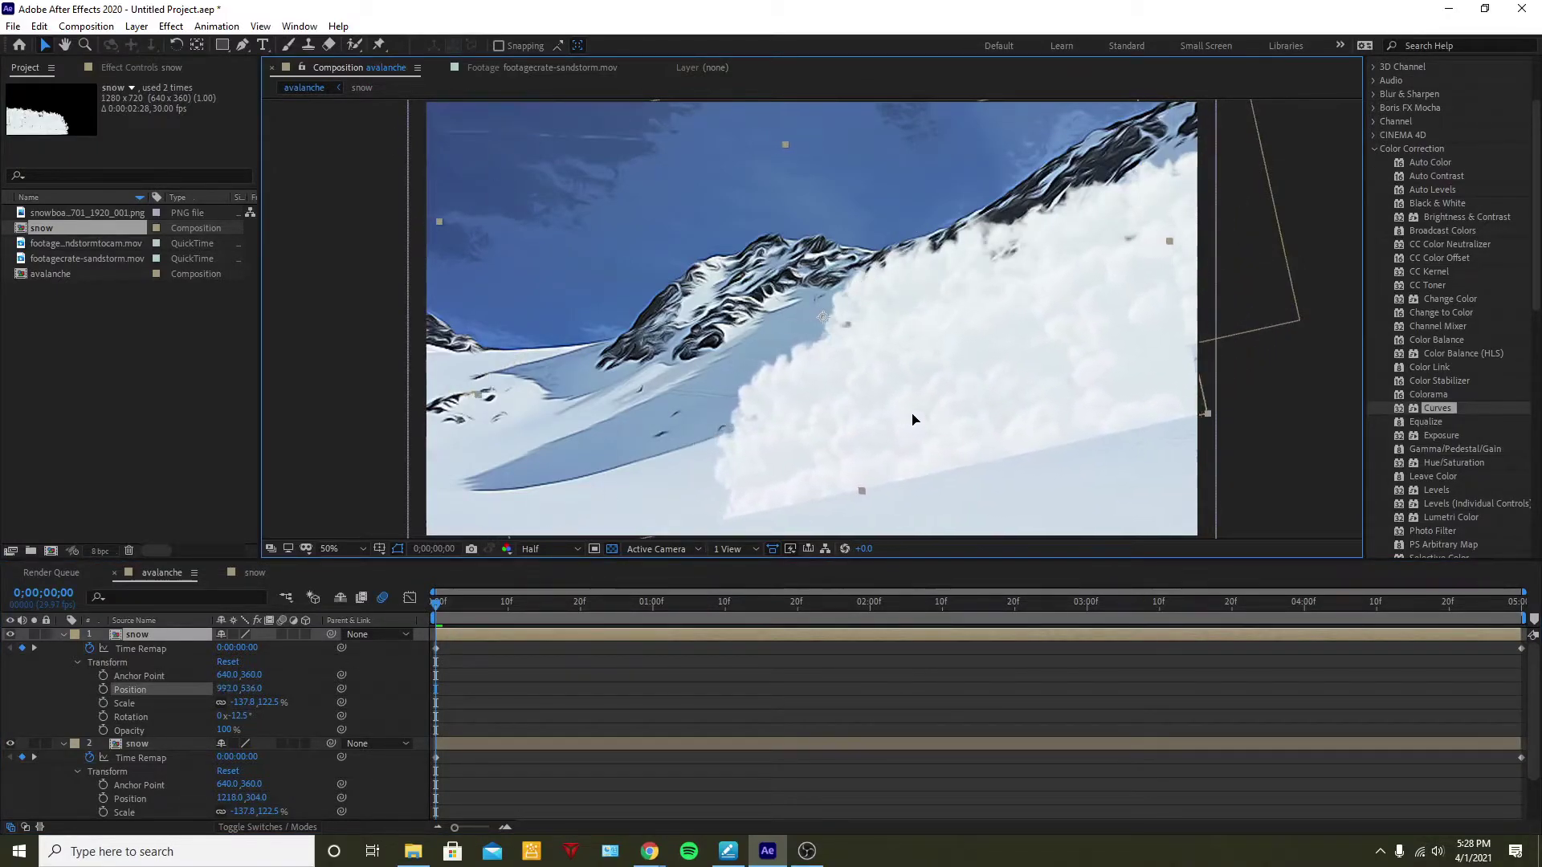
pyautogui.moveTo(913, 419)
pyautogui.mouseDown()
pyautogui.moveTo(919, 400)
pyautogui.moveTo(879, 413)
pyautogui.moveTo(902, 409)
pyautogui.moveTo(889, 403)
pyautogui.mouseUp()
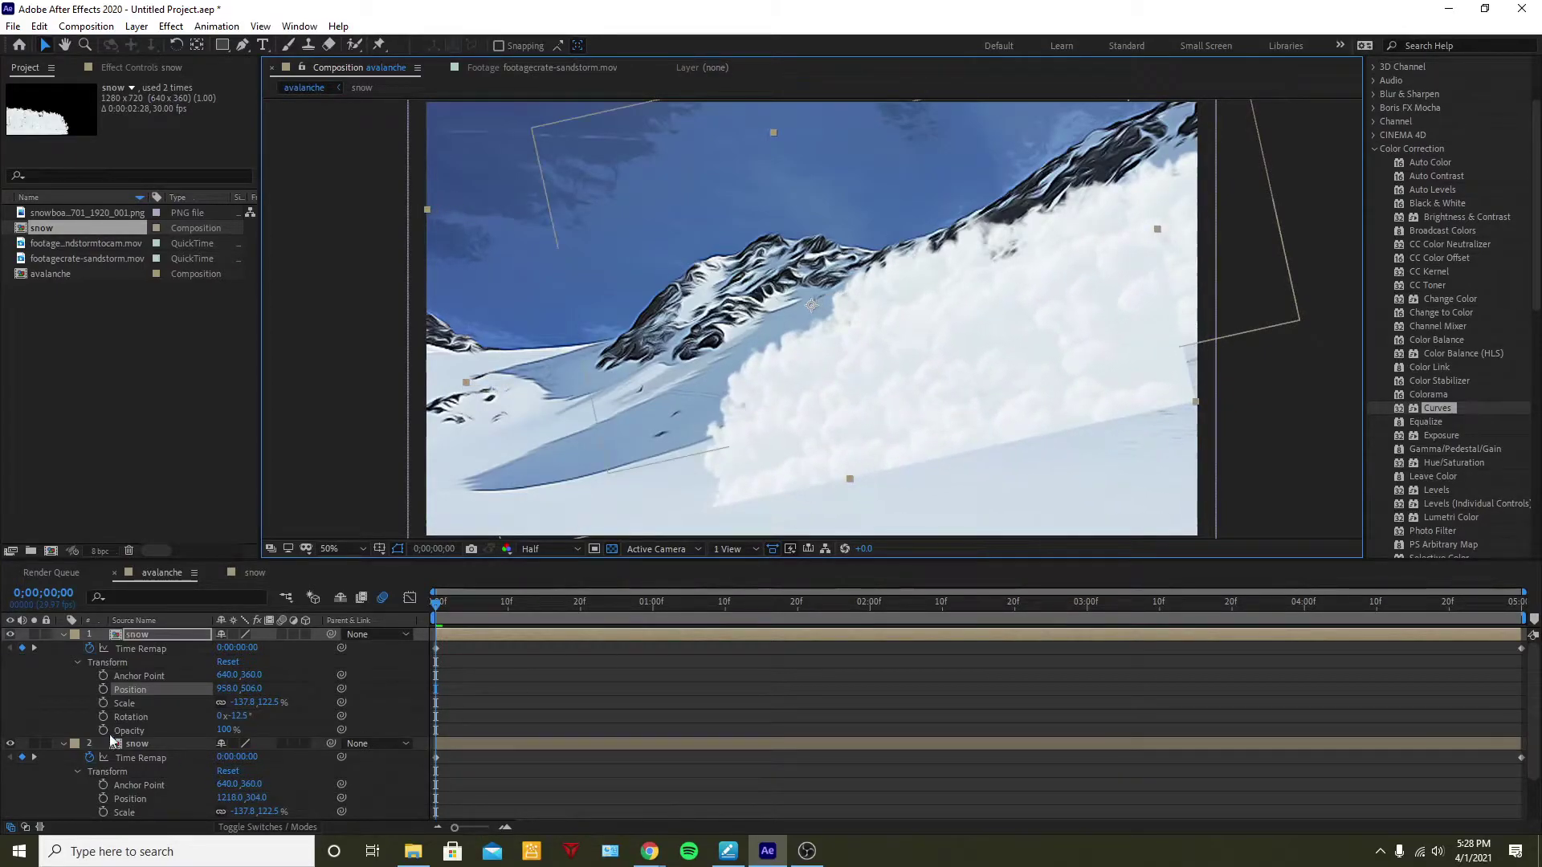
pyautogui.click(102, 689)
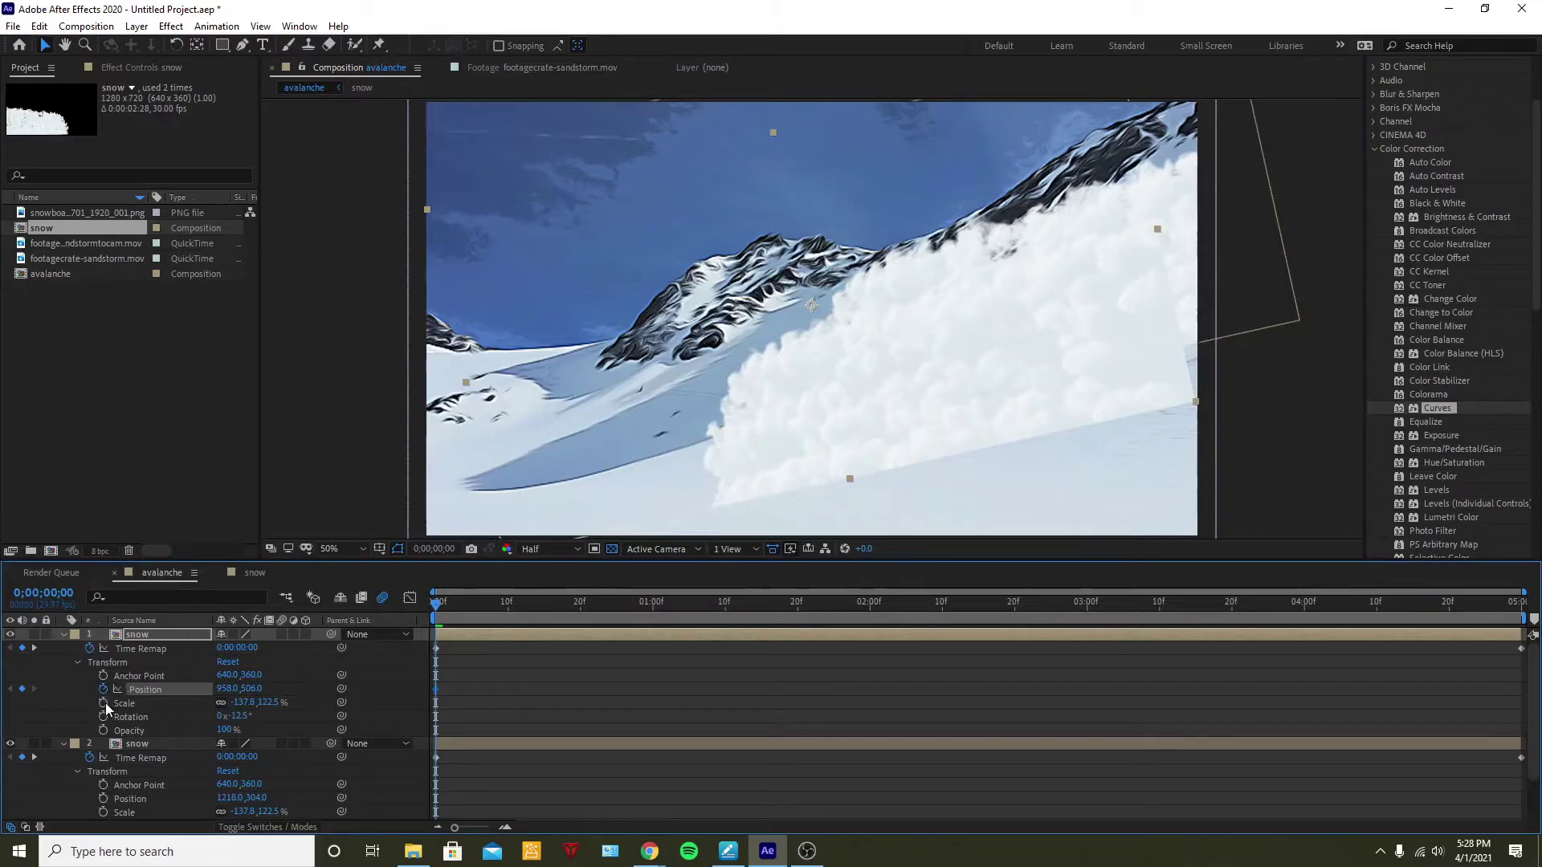
pyautogui.click(103, 702)
pyautogui.press('space')
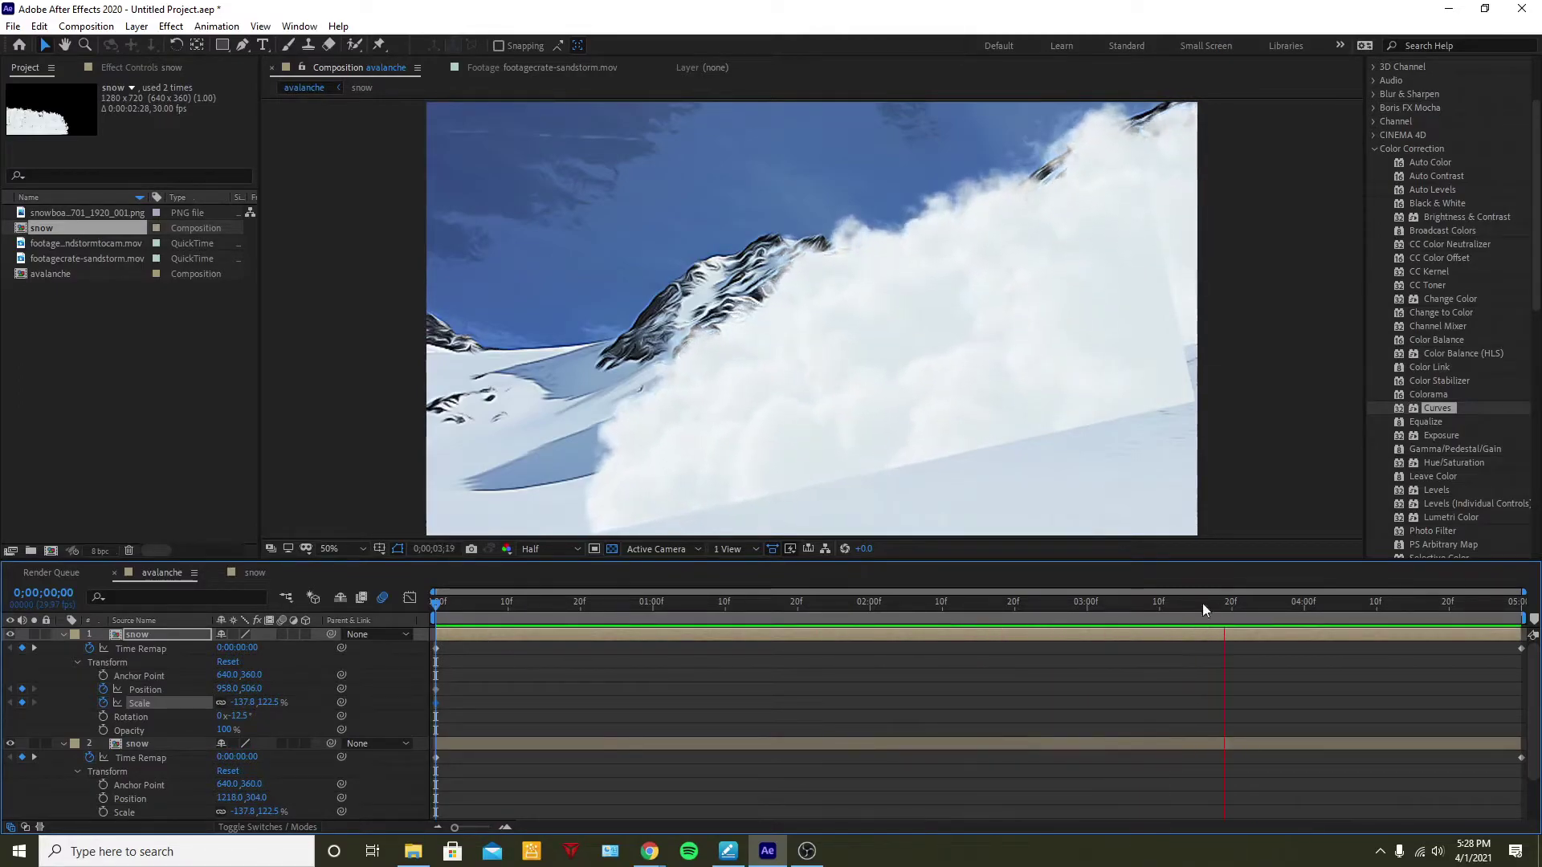
pyautogui.click(1492, 602)
# At the last frame, move the cloud down-left to 502,718 and enlarge it to -167.2,139.7%, then preview
pyautogui.press('End')
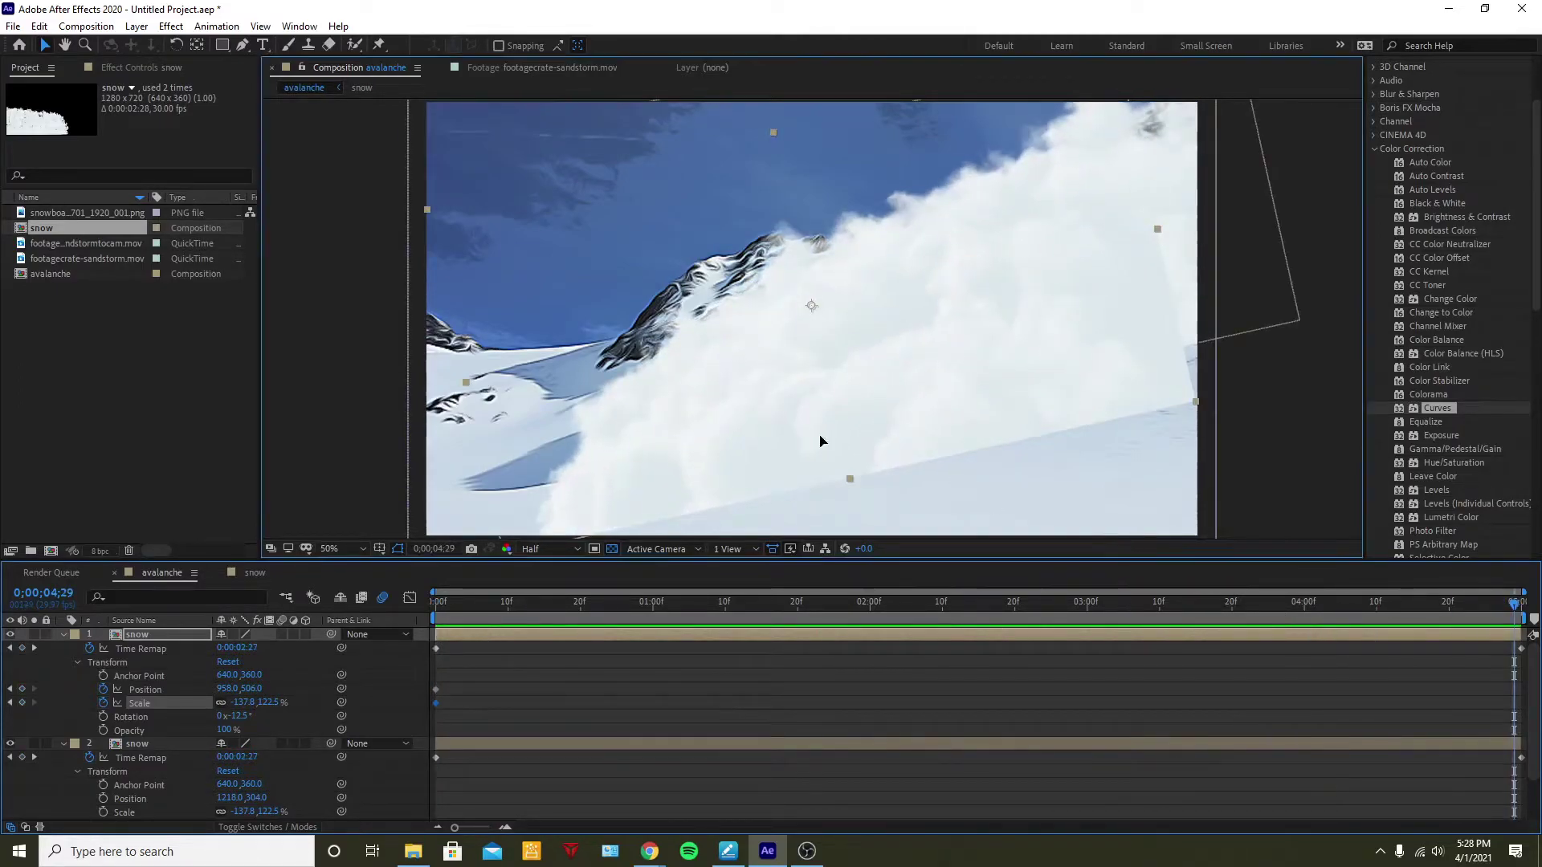
pyautogui.moveTo(827, 438); pyautogui.dragTo(679, 516)
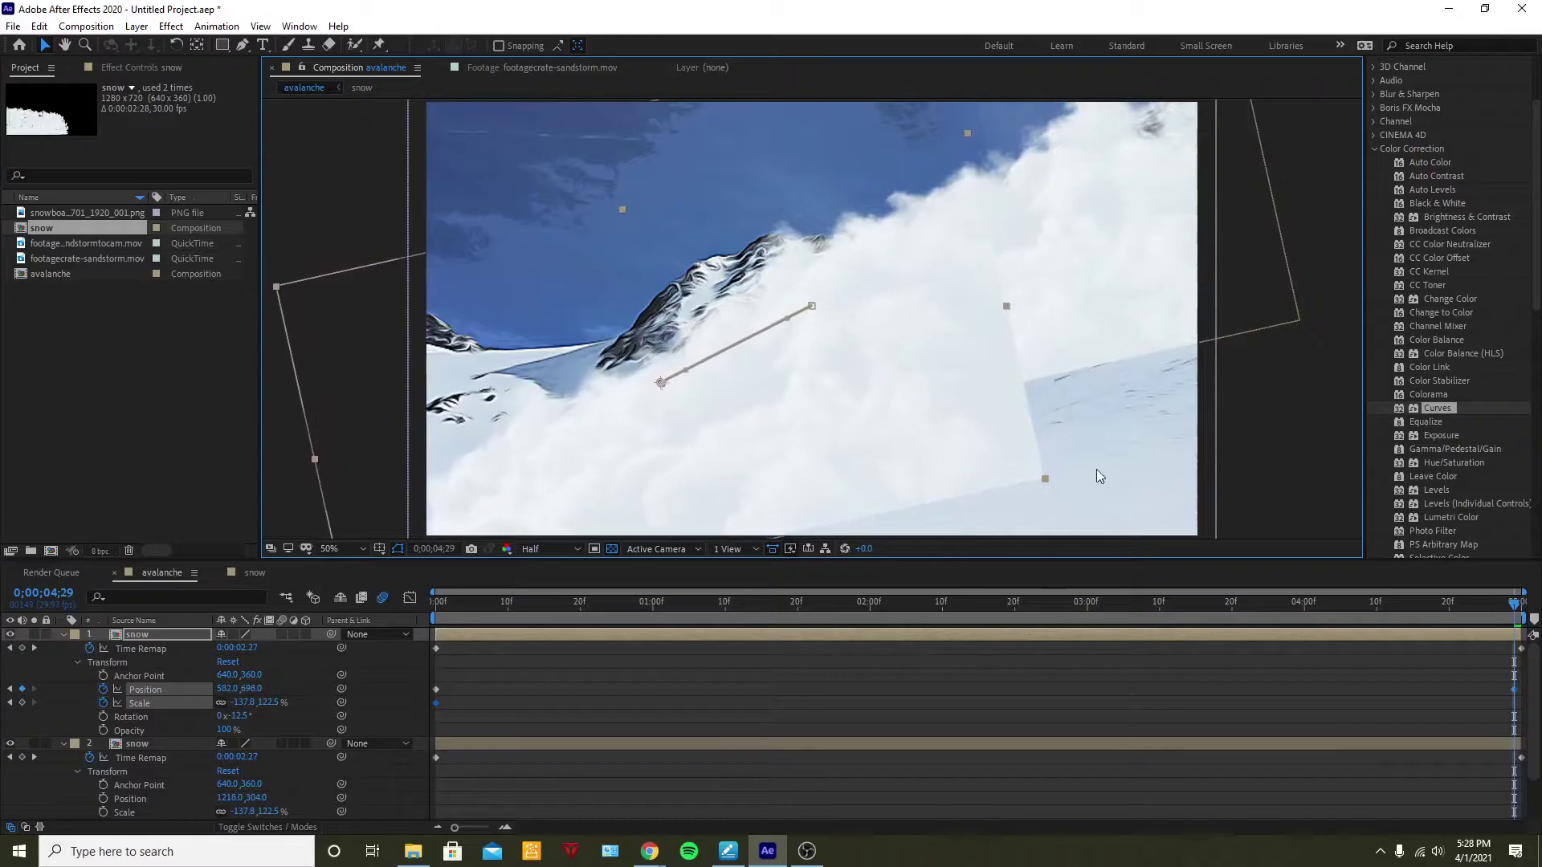
pyautogui.moveTo(1046, 482); pyautogui.dragTo(1126, 487)
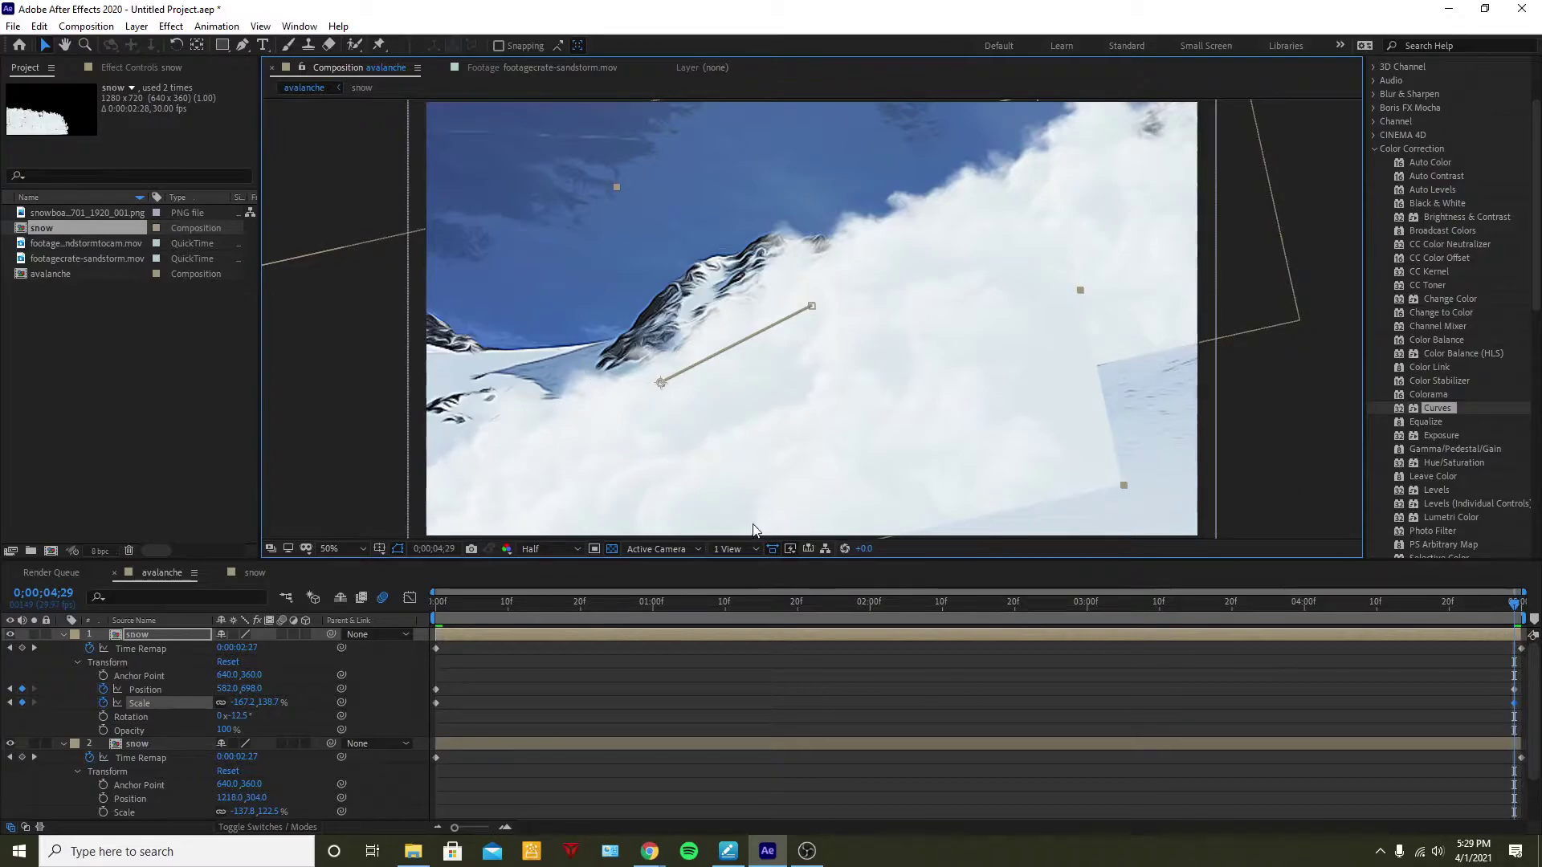
pyautogui.hotkey('shift', 'Left')
pyautogui.hotkey('shift', 'Left')
pyautogui.hotkey('shift', 'Left')
pyautogui.hotkey('shift', 'Left')
pyautogui.hotkey('shift', 'Left')
pyautogui.hotkey('shift', 'Left')
pyautogui.hotkey('shift', 'Left')
pyautogui.hotkey('shift', 'Left')
pyautogui.hotkey('shift', 'Down')
pyautogui.hotkey('shift', 'Down')
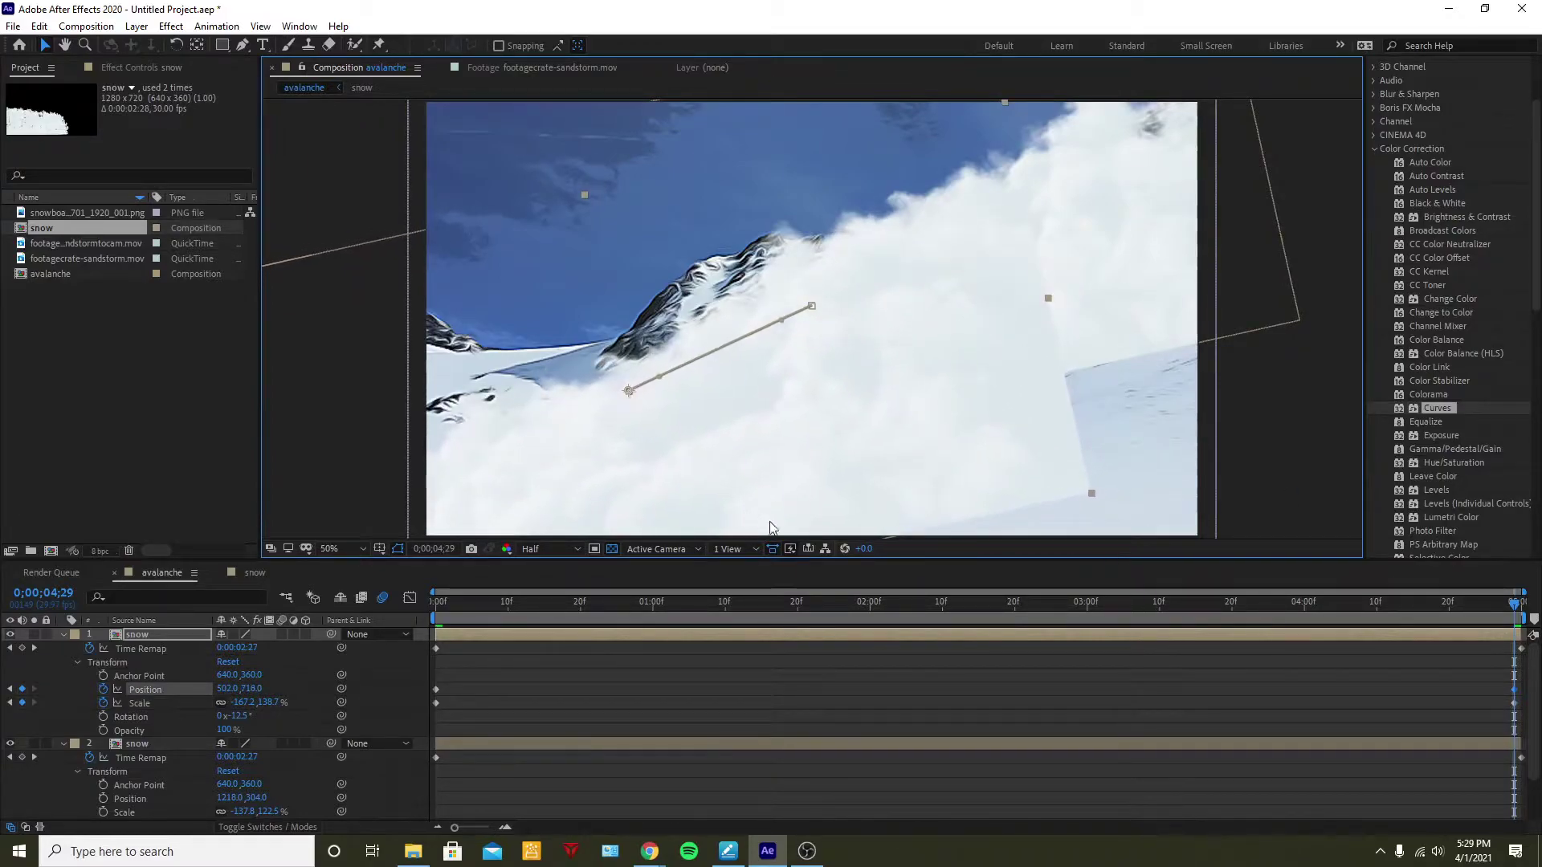
pyautogui.press('space')
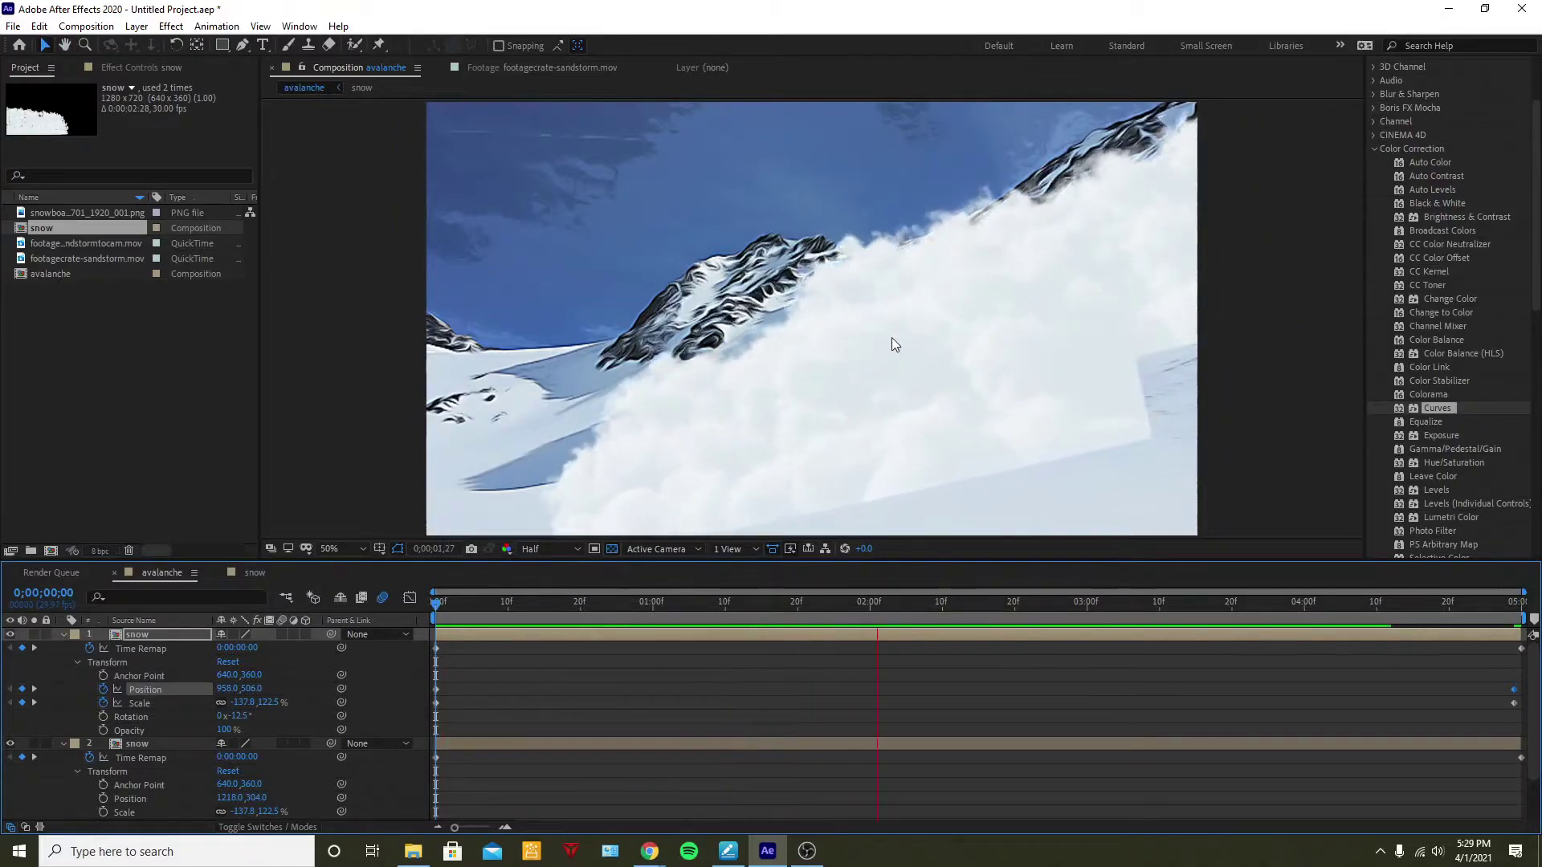
pyautogui.click(516, 742)
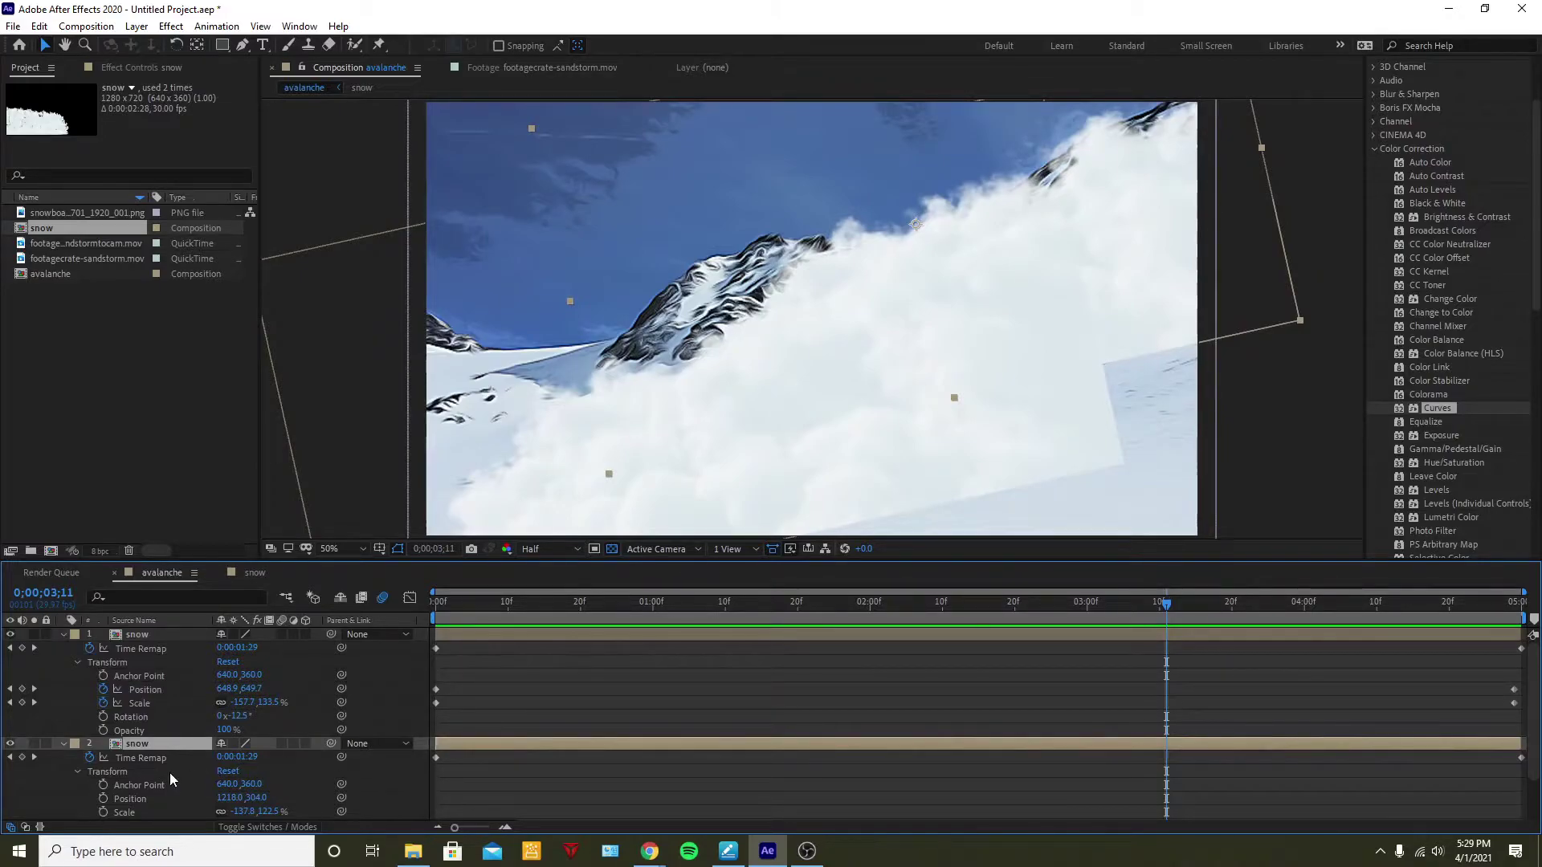
# Keyframe the second snow layer at 0s, then at the end scale it to -169.3,150.5% and move it to 928,532
pyautogui.scroll(-1, 175, 778)
pyautogui.press('Home')
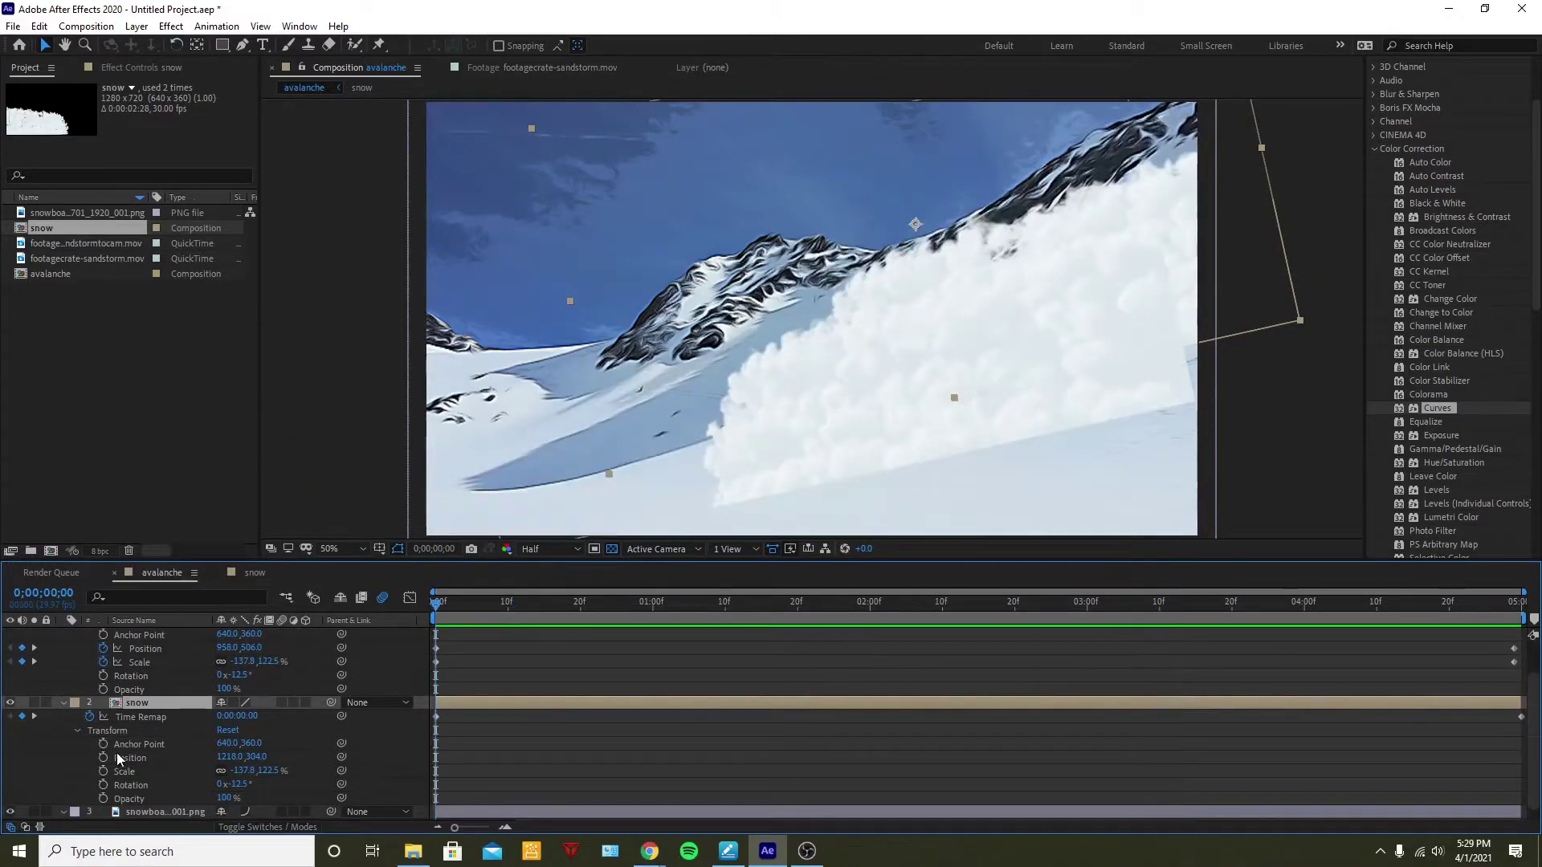
pyautogui.click(103, 757)
pyautogui.click(103, 771)
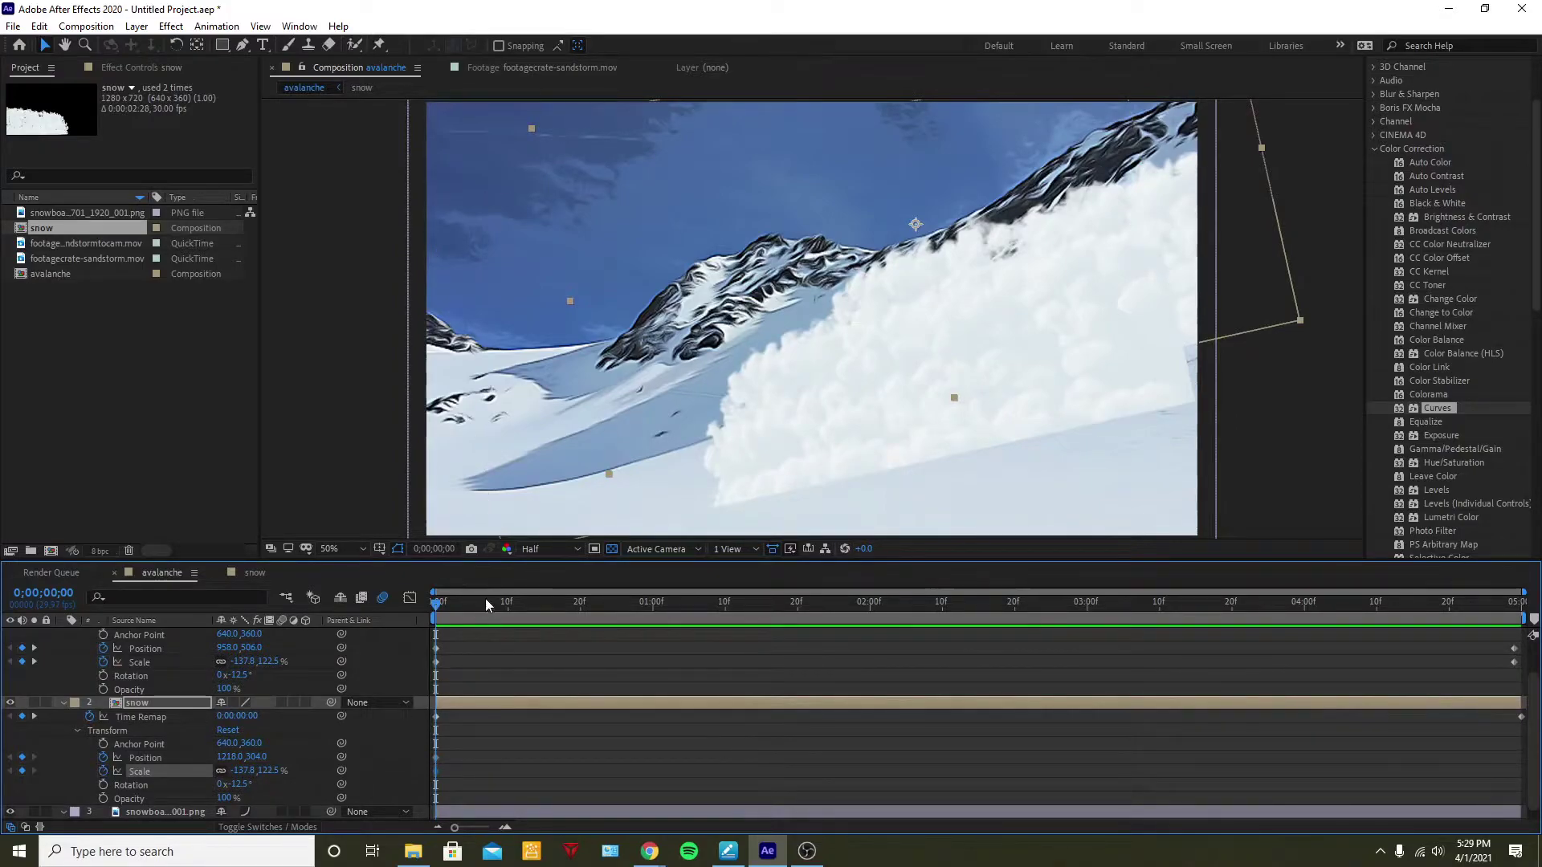
pyautogui.moveTo(485, 601); pyautogui.dragTo(1514, 602)
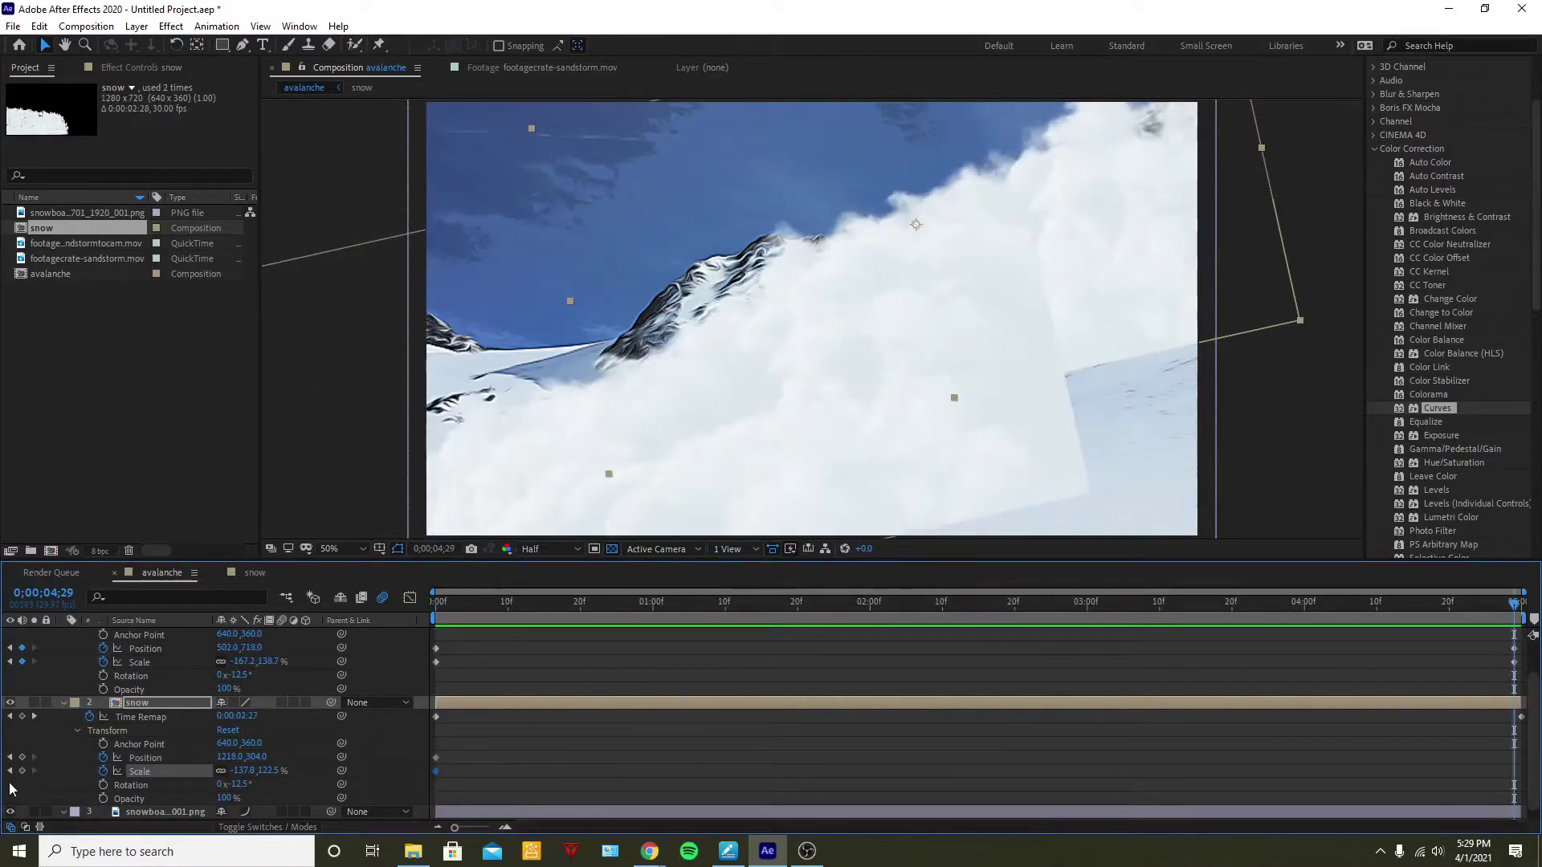
pyautogui.moveTo(268, 771); pyautogui.dragTo(295, 771)
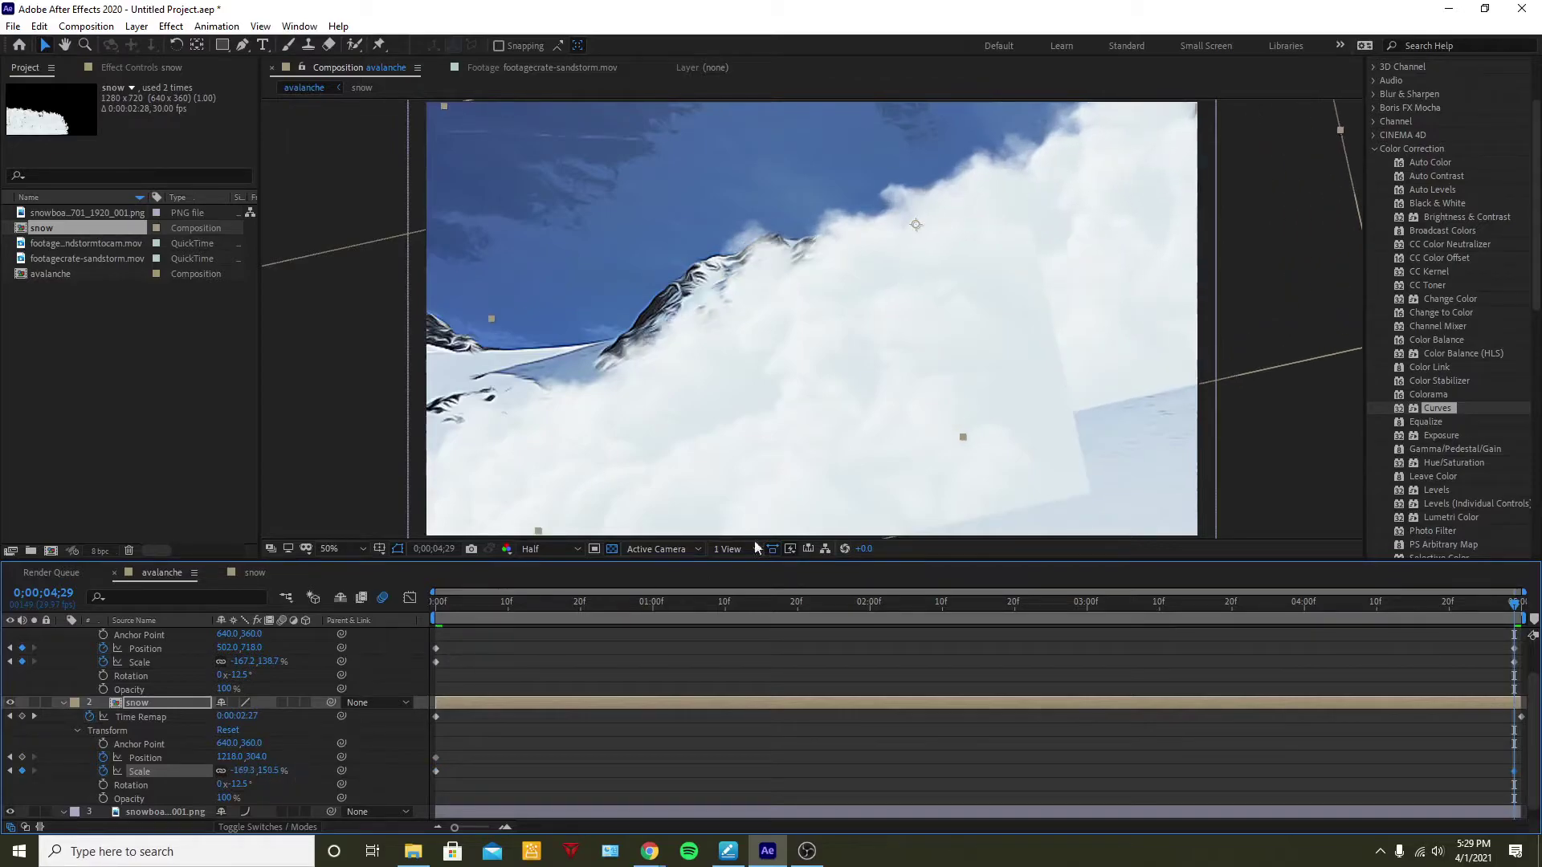
pyautogui.moveTo(1118, 358); pyautogui.dragTo(1000, 448)
pyautogui.moveTo(730, 614); pyautogui.dragTo(257, 684)
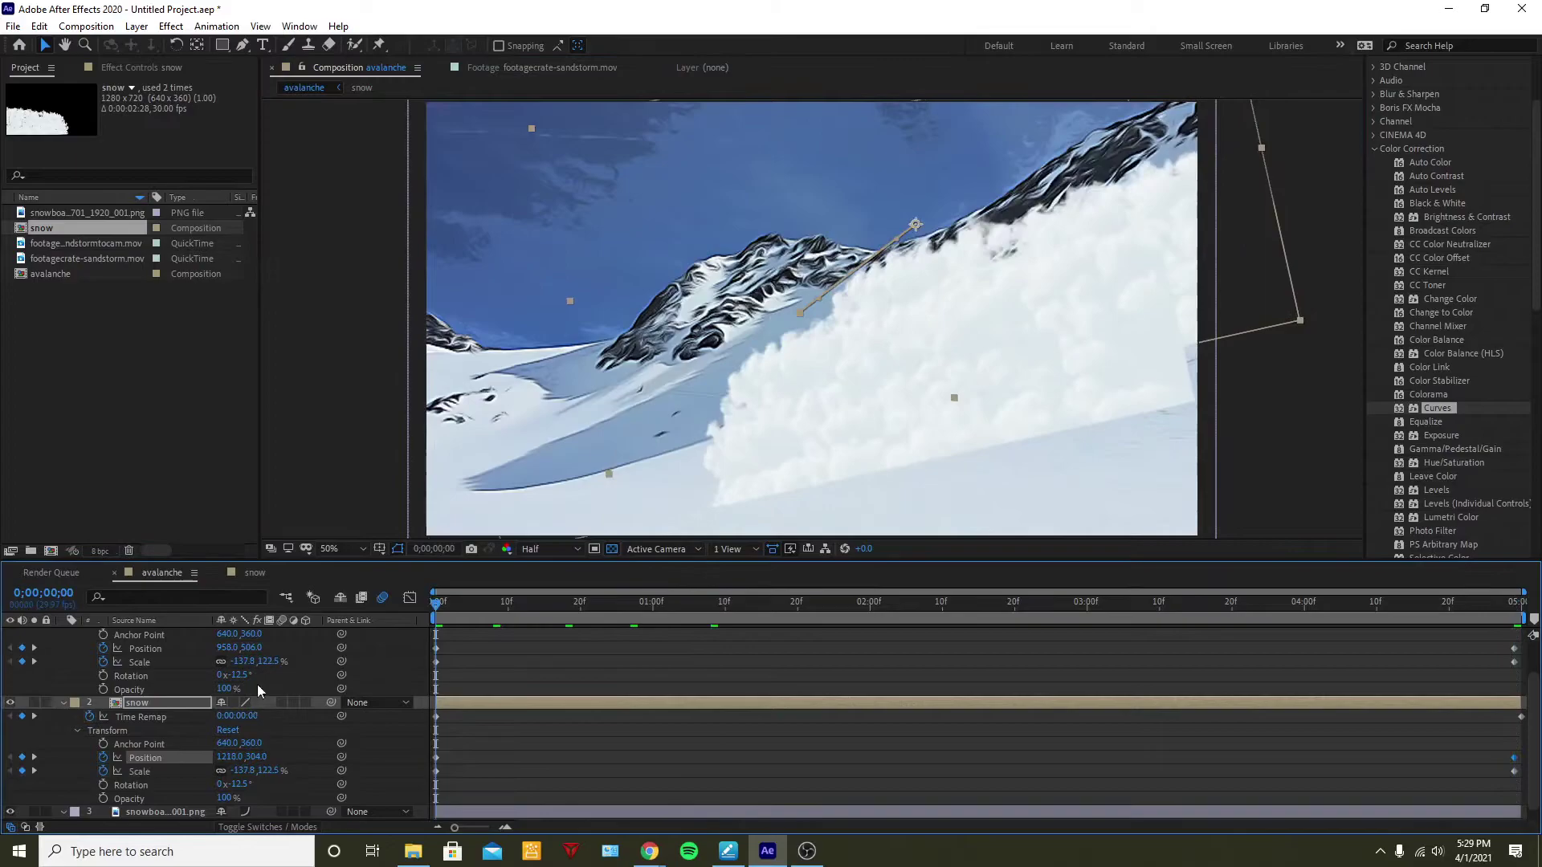
pyautogui.press('space')
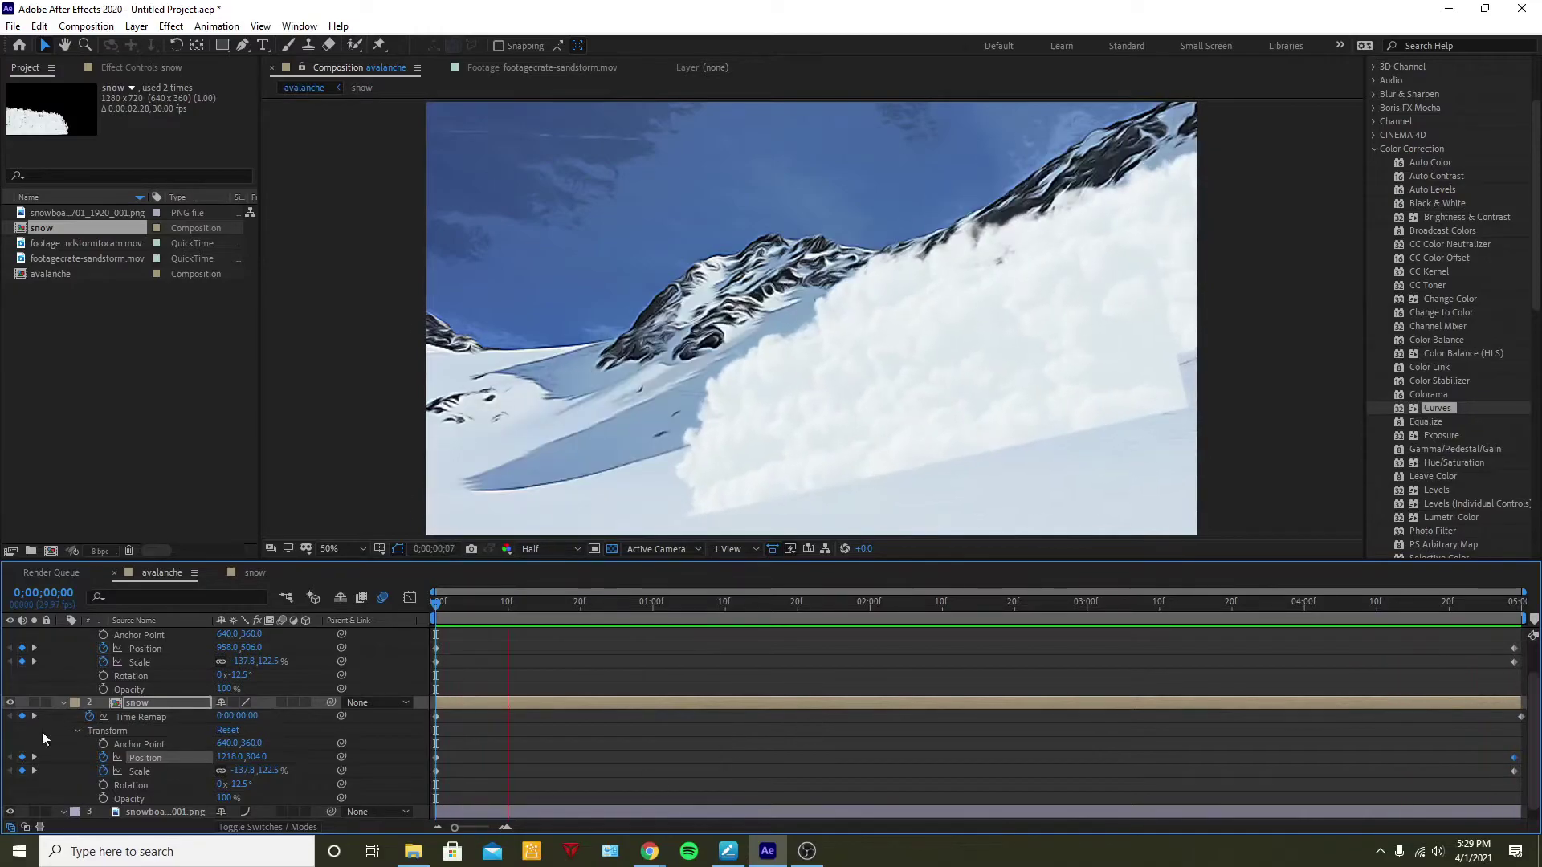
pyautogui.click(127, 704)
pyautogui.click(127, 703)
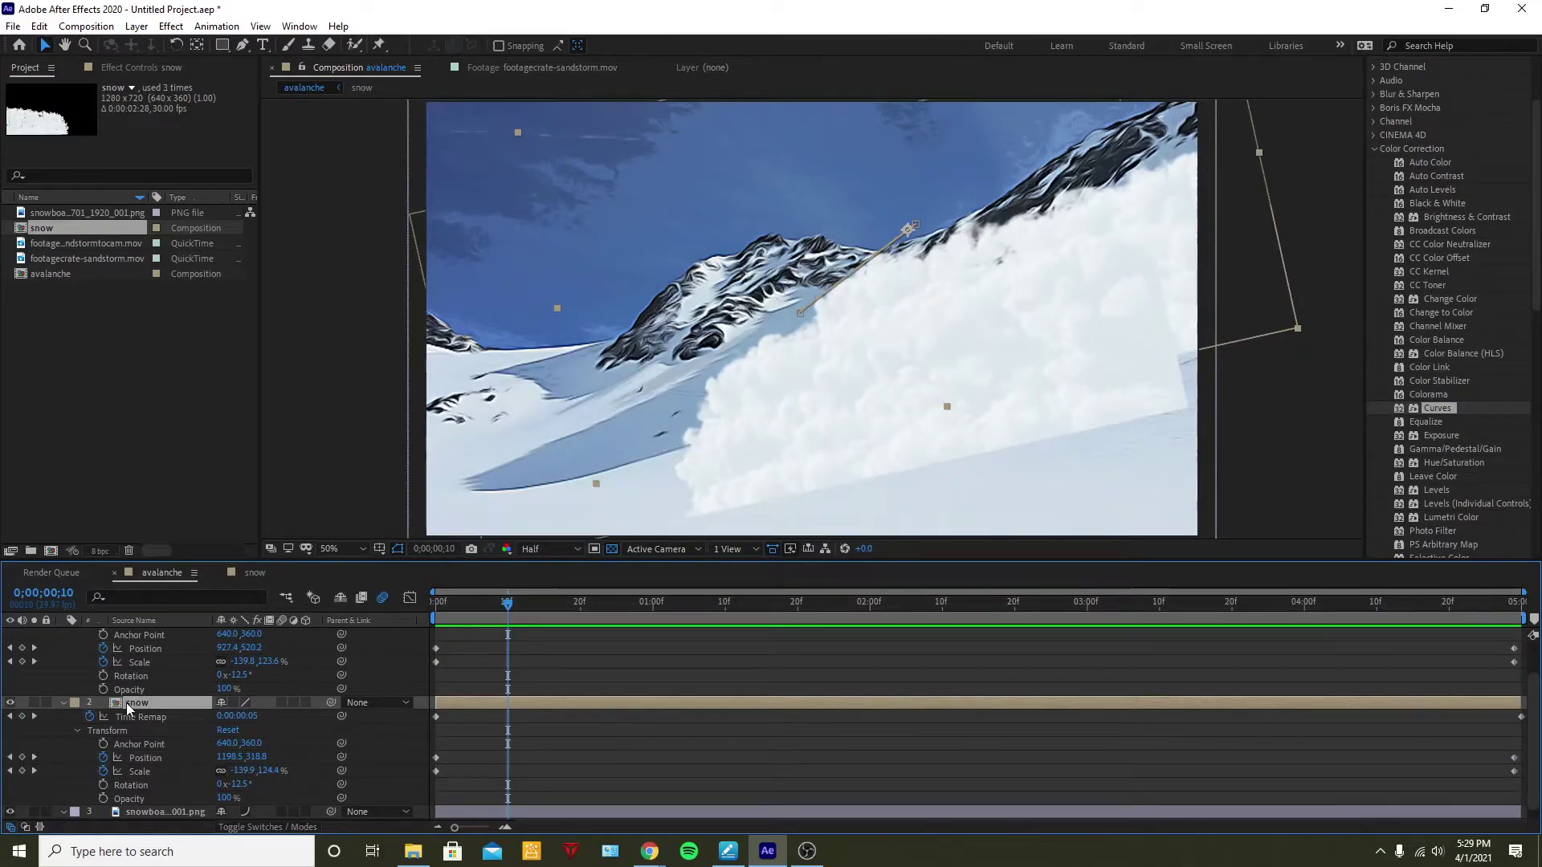
pyautogui.hotkey('ctrl', 'd')
pyautogui.moveTo(508, 602); pyautogui.dragTo(408, 617)
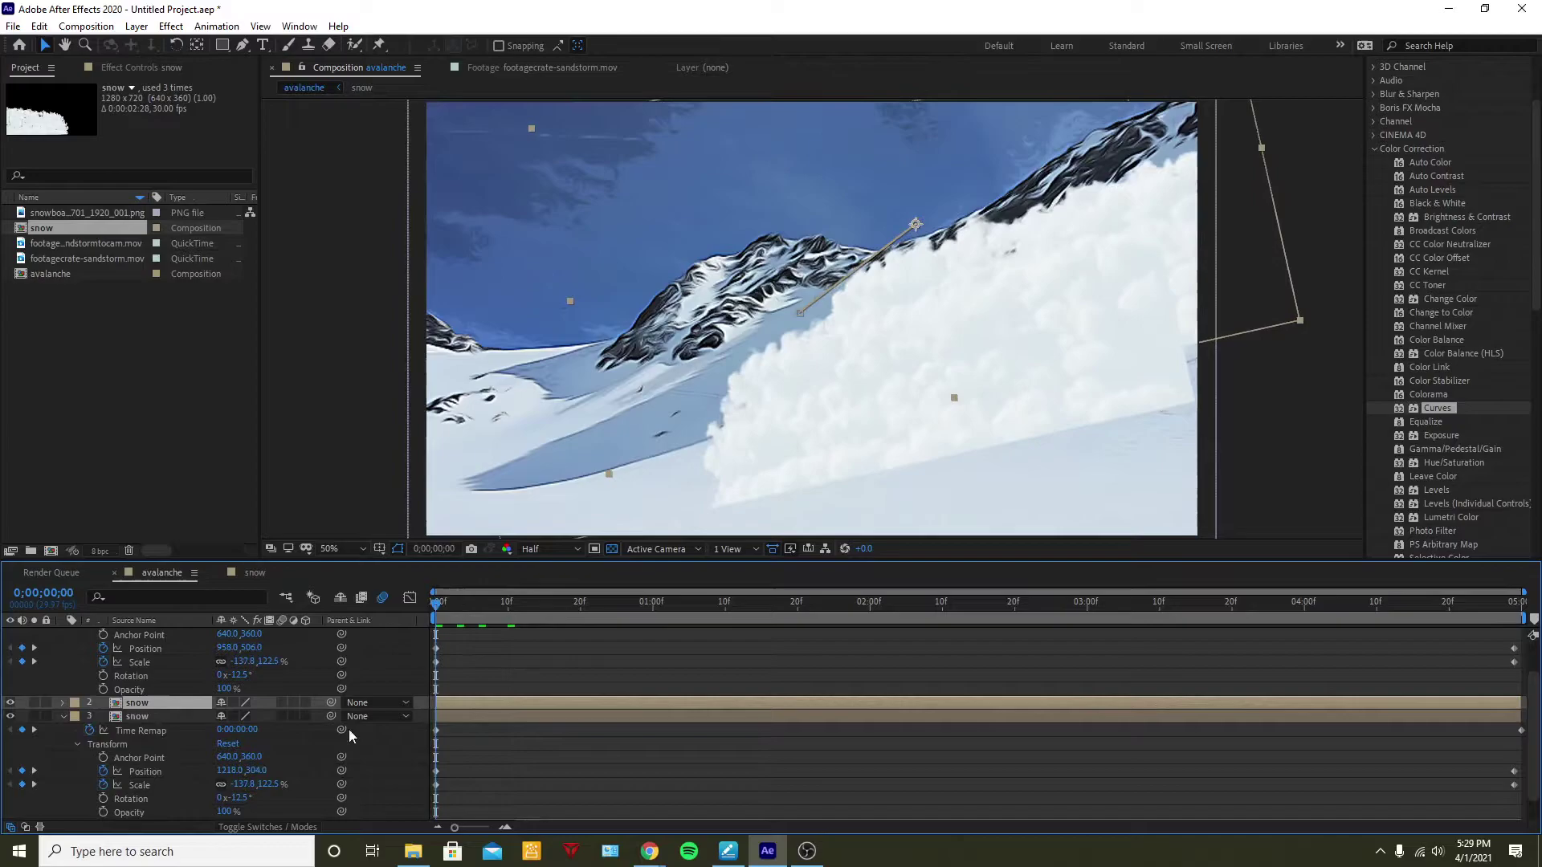
pyautogui.moveTo(1184, 297); pyautogui.dragTo(1192, 405)
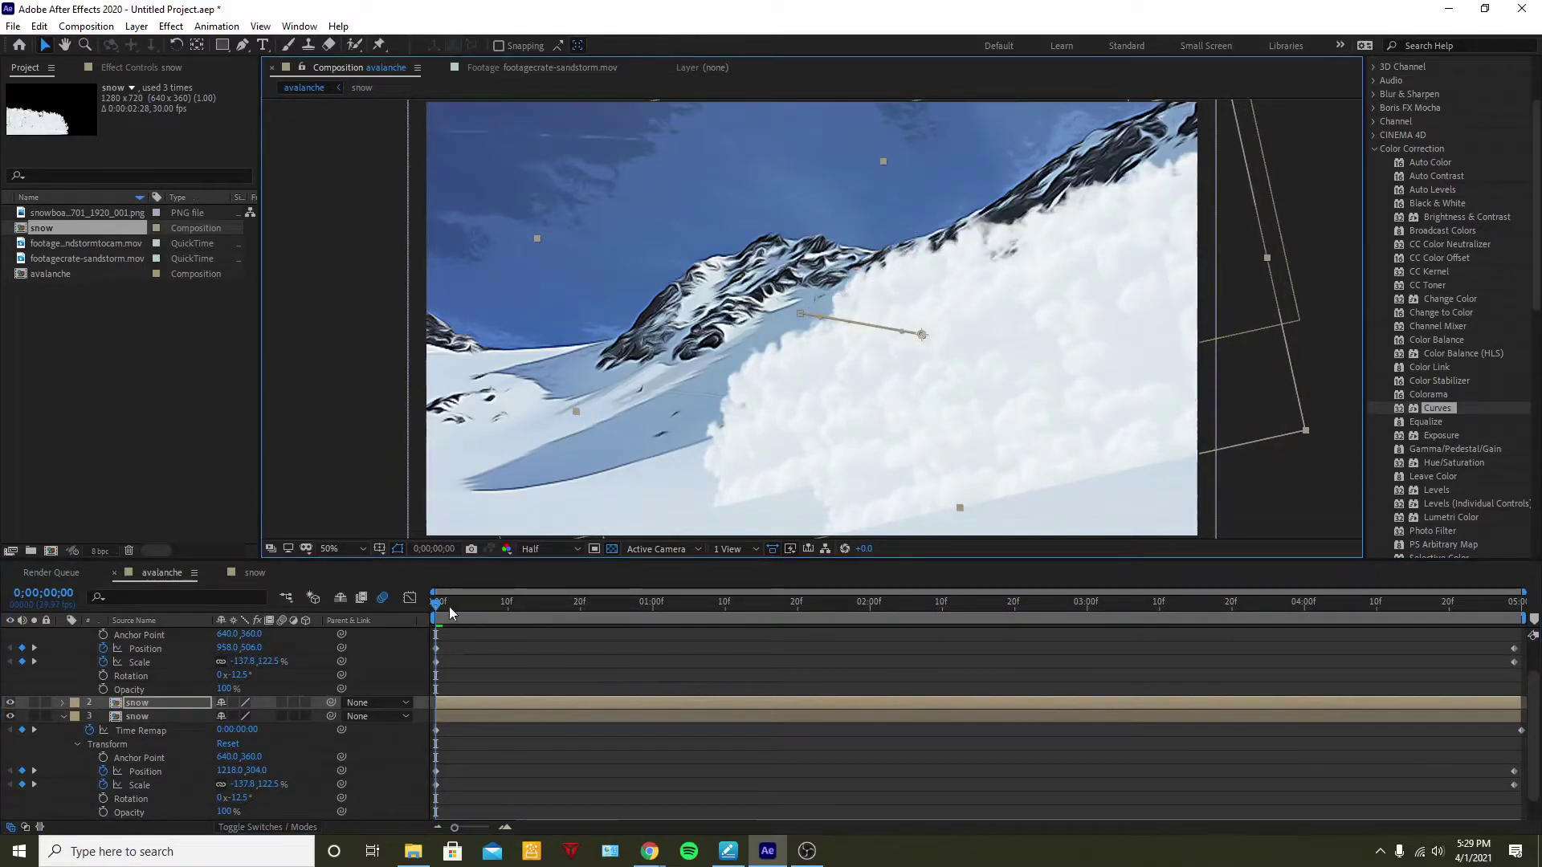
pyautogui.moveTo(449, 613); pyautogui.dragTo(1514, 613)
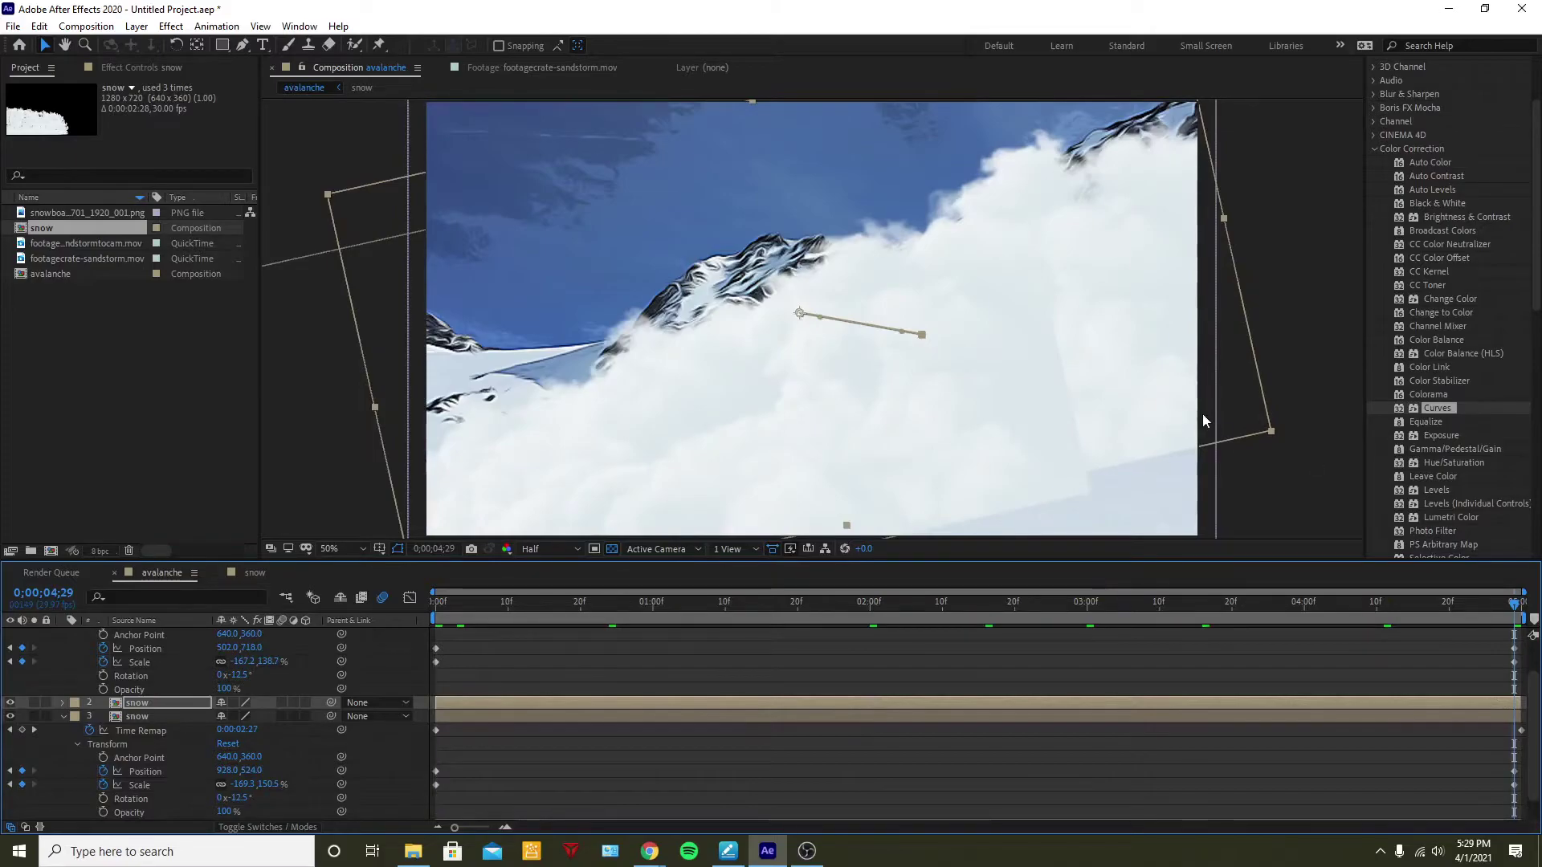
pyautogui.moveTo(1224, 409); pyautogui.dragTo(1227, 530)
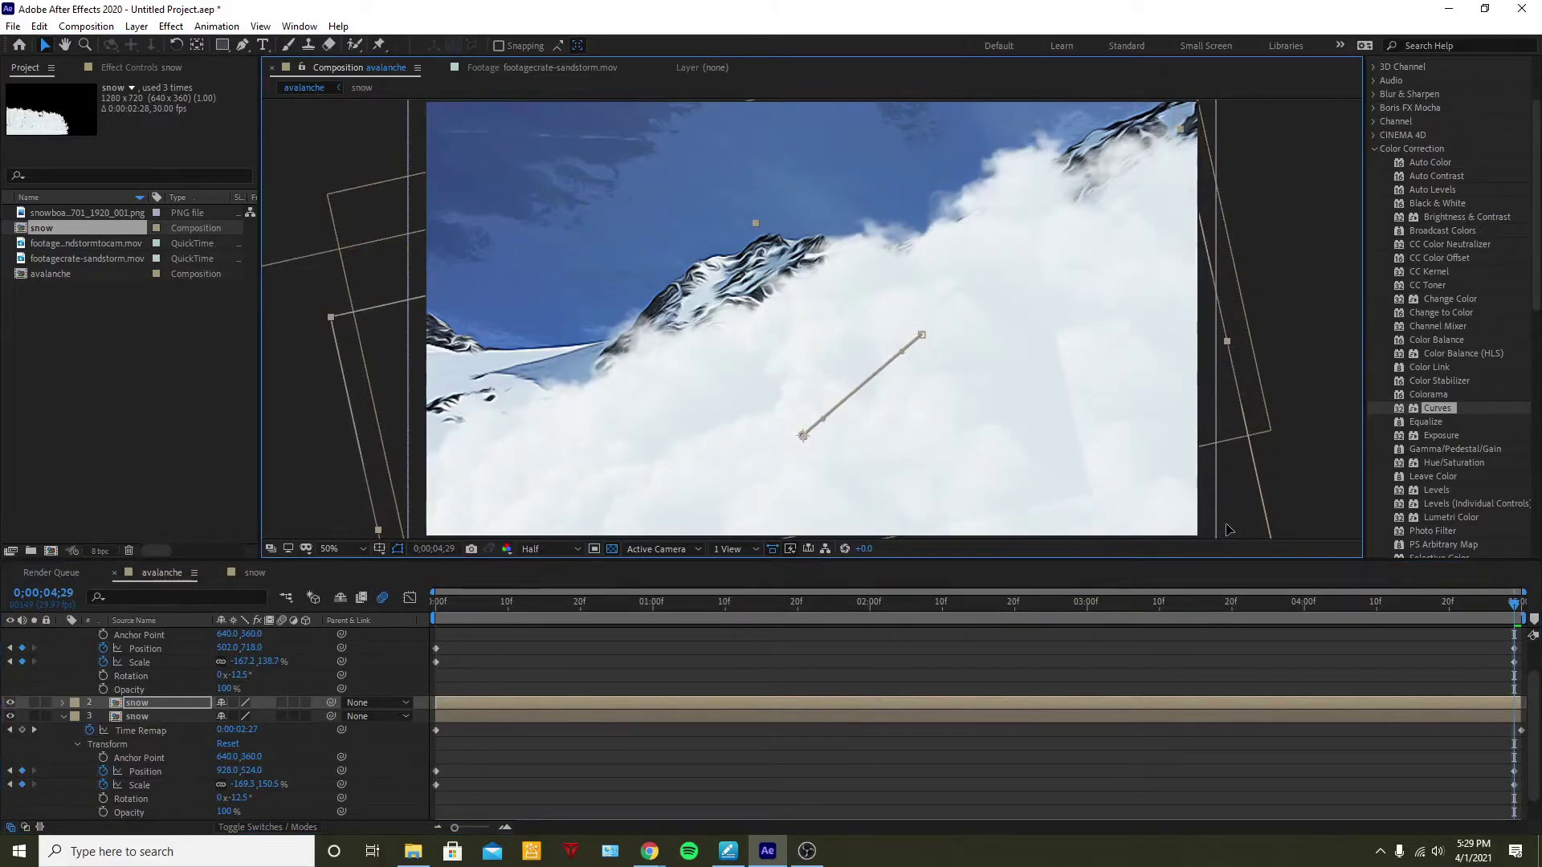
pyautogui.press('Home')
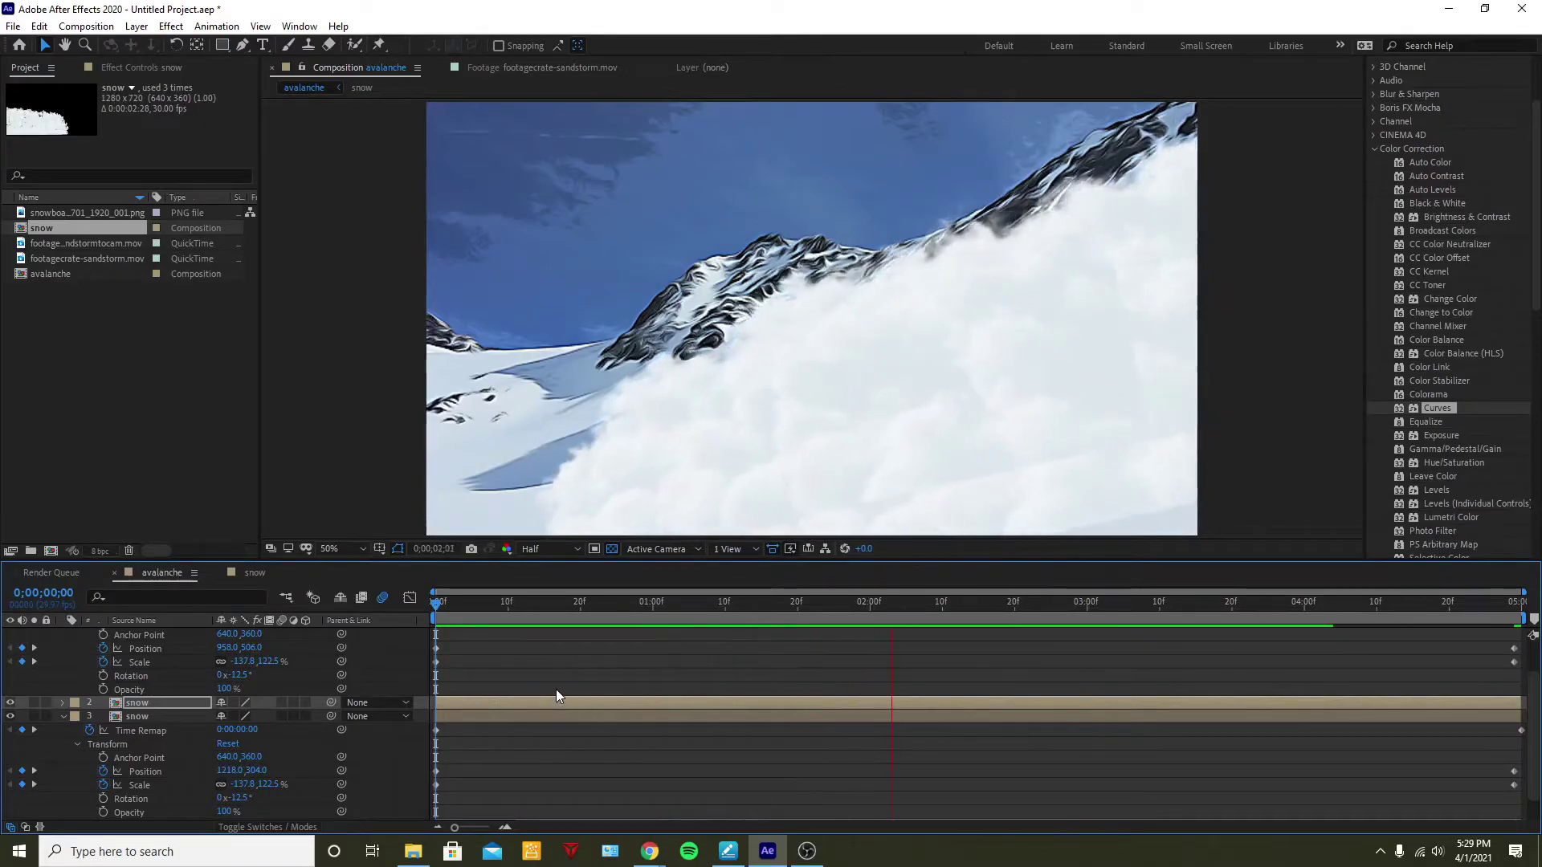
pyautogui.press('space')
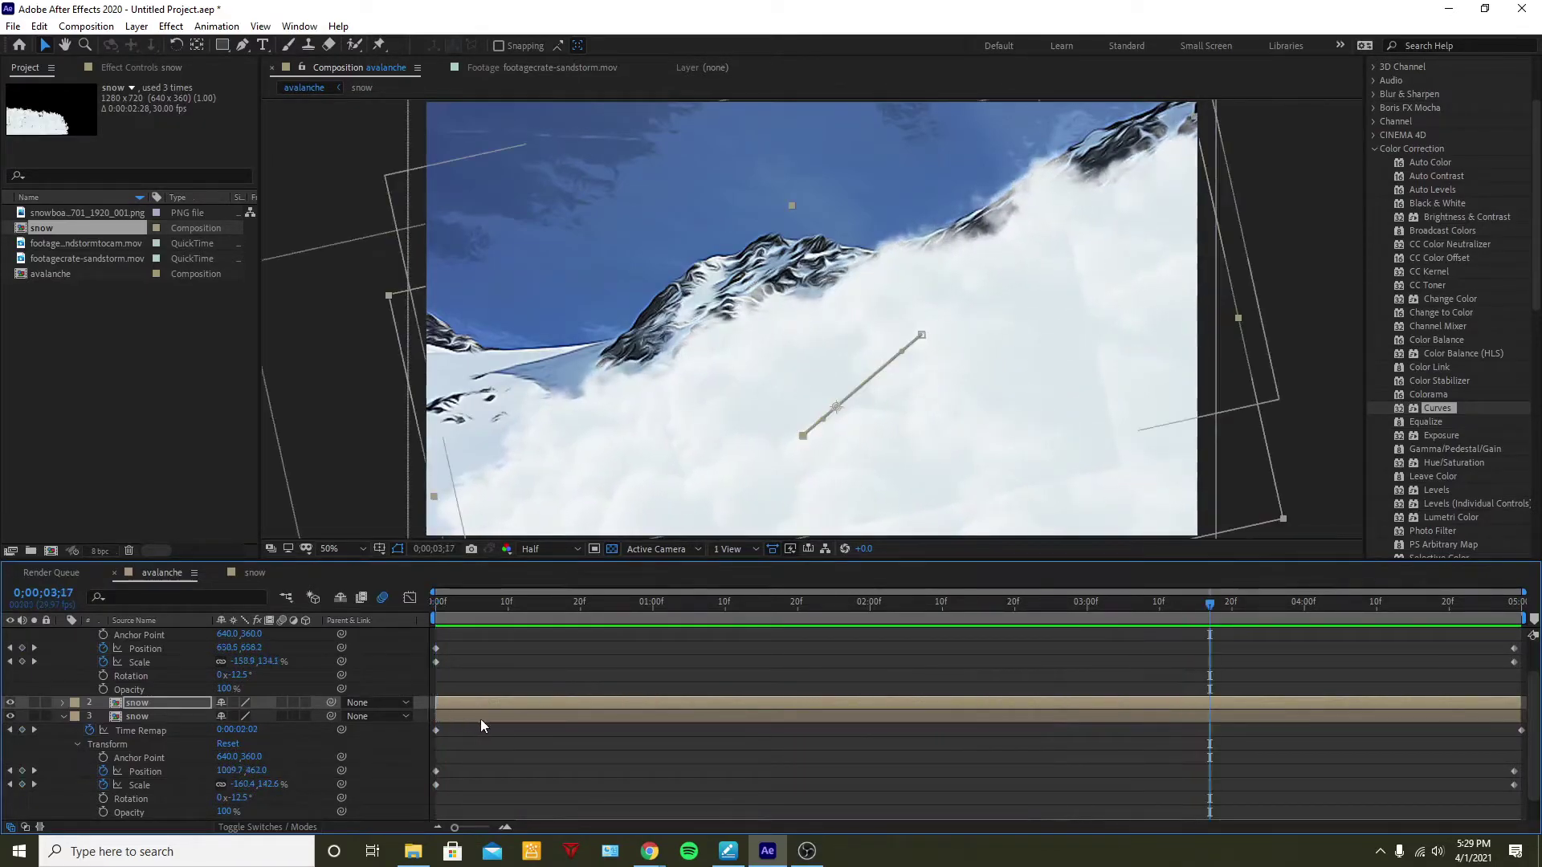
pyautogui.scroll(1, 481, 720)
pyautogui.click(171, 634)
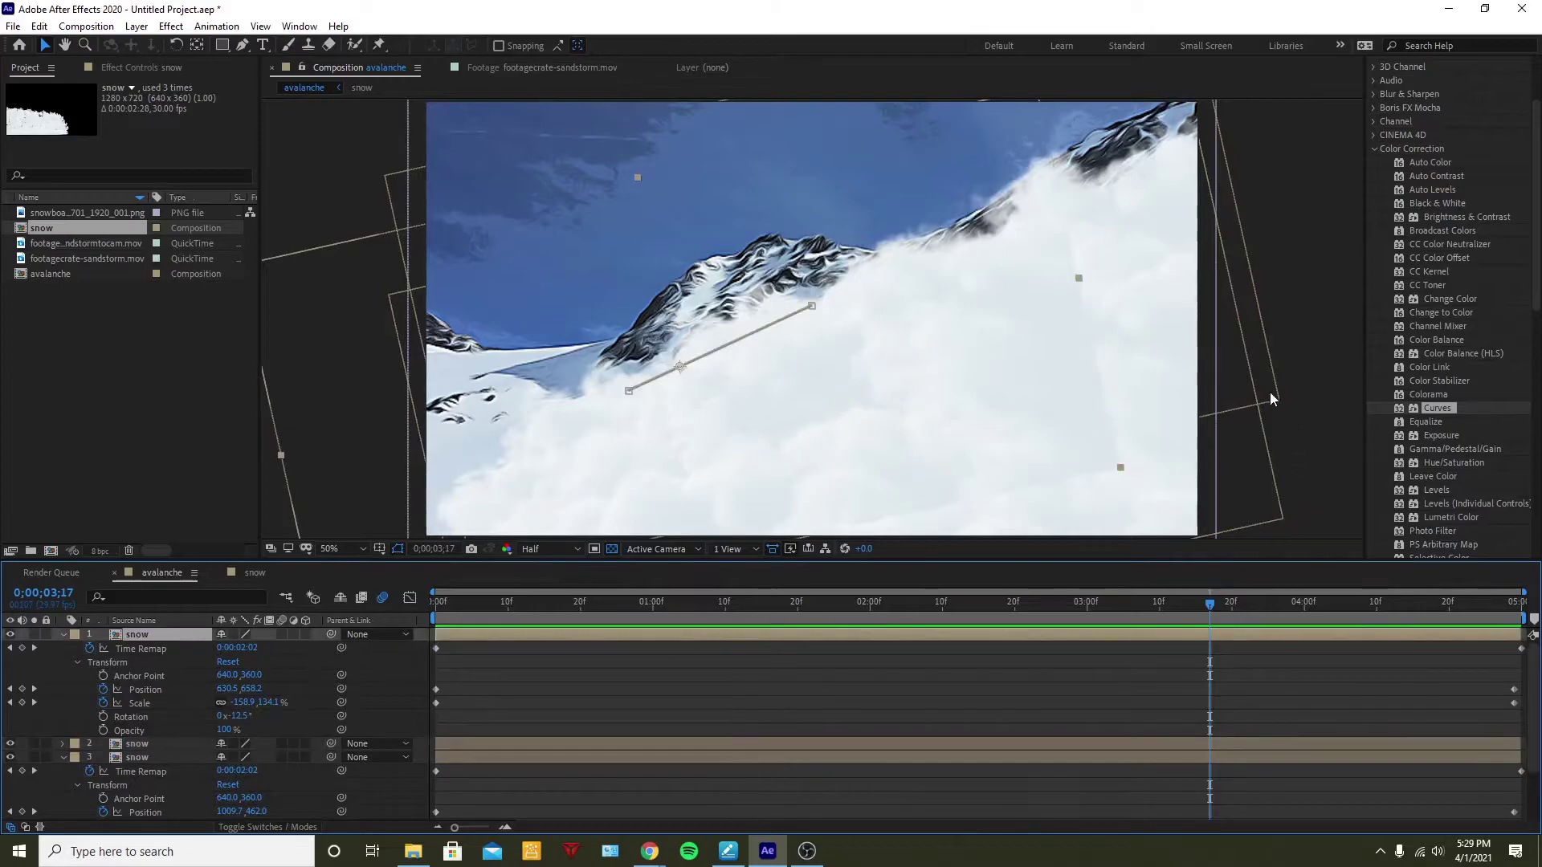
pyautogui.click(10, 744)
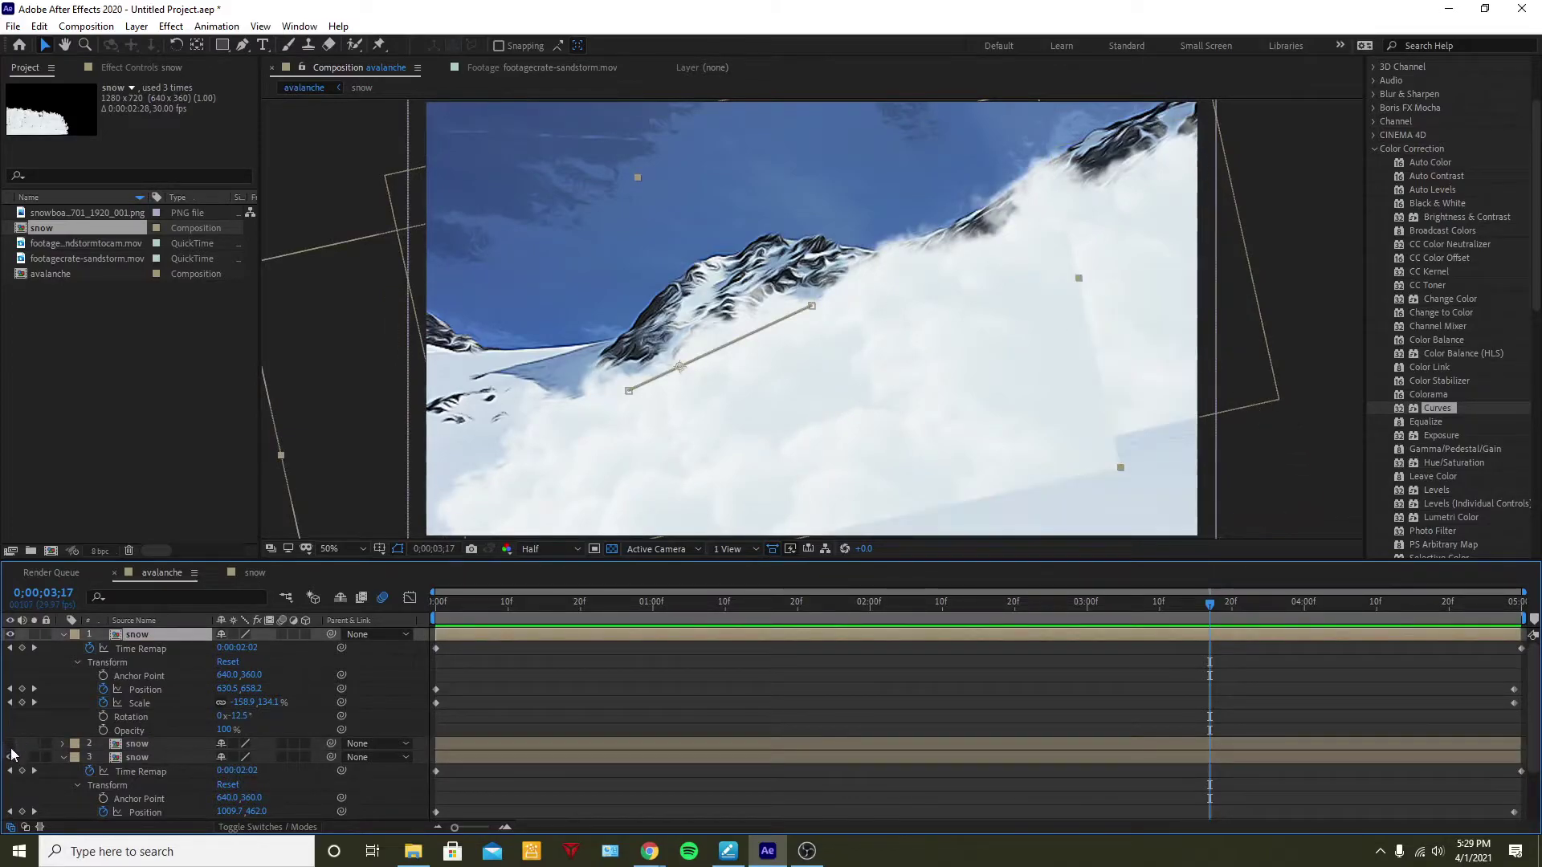
pyautogui.click(10, 744)
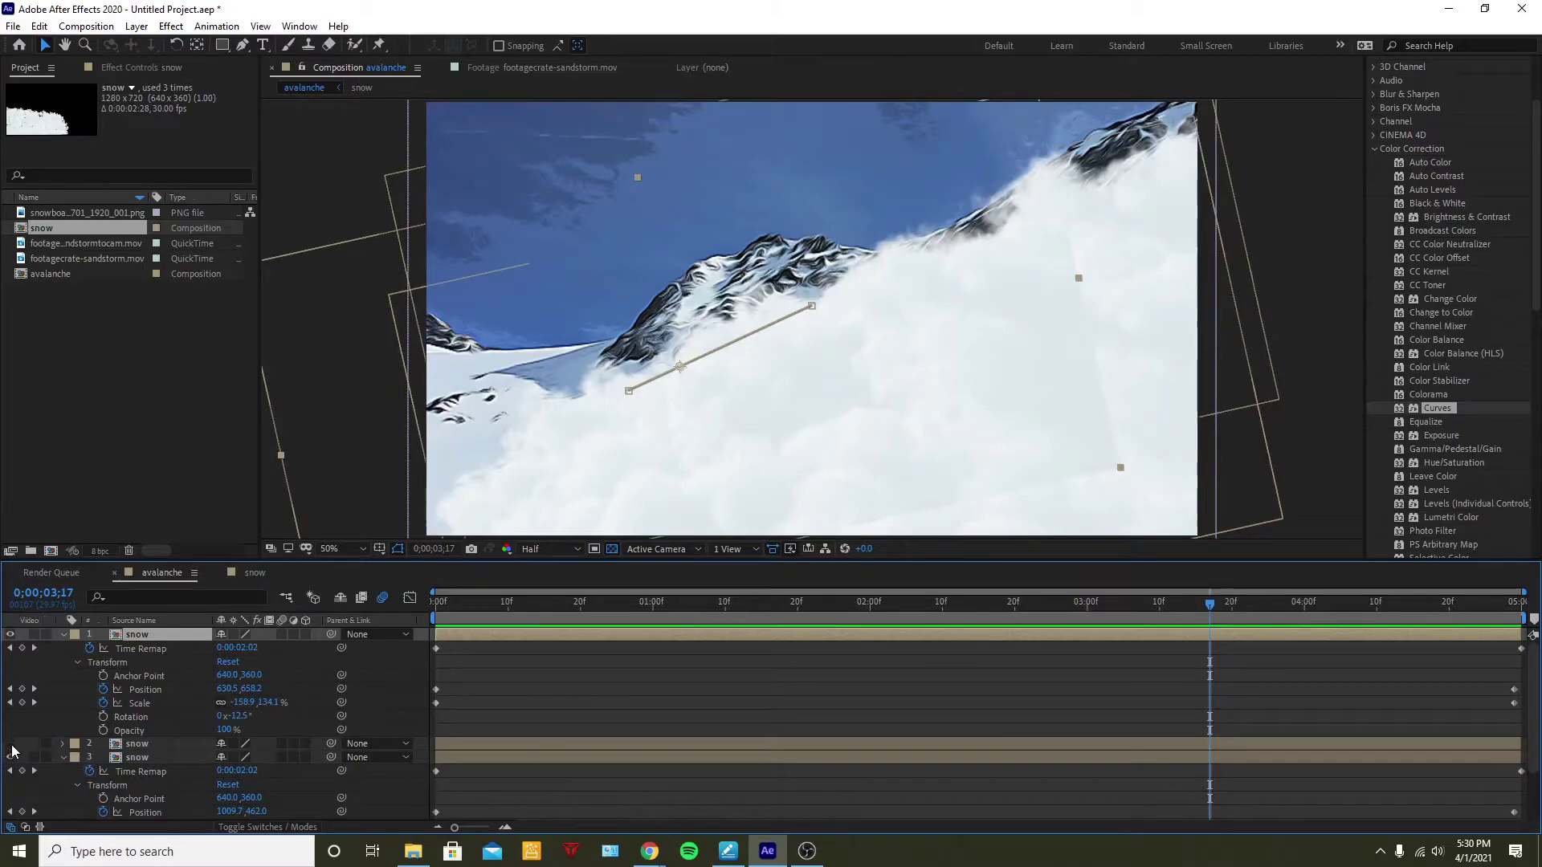
# Hide snow layers 2 and 3 and draw a Pen mask over the top snow layer's right side
pyautogui.click(10, 757)
pyautogui.click(10, 744)
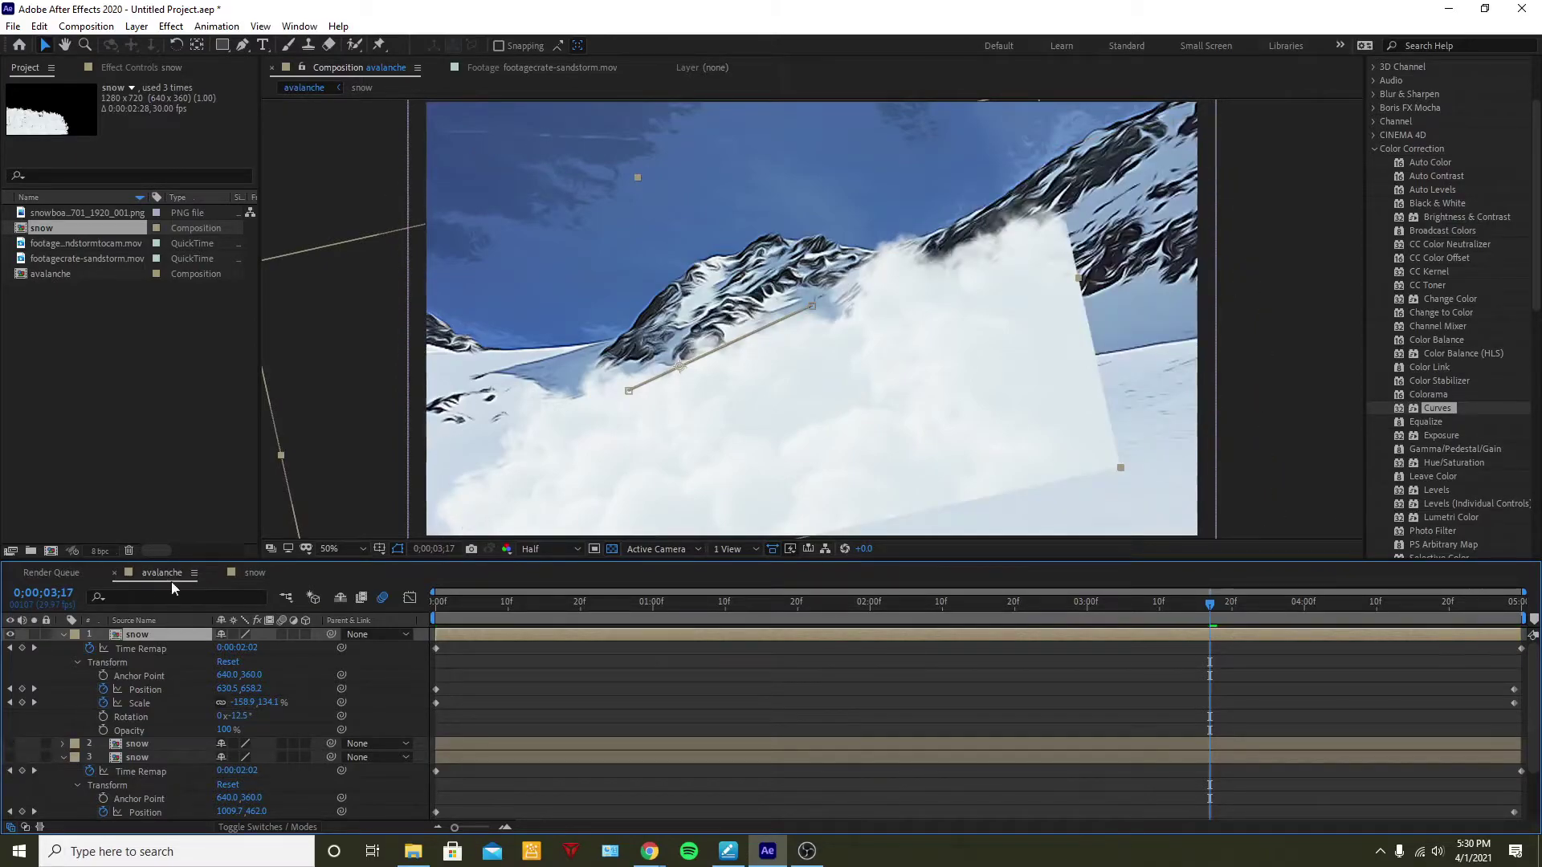
pyautogui.click(240, 47)
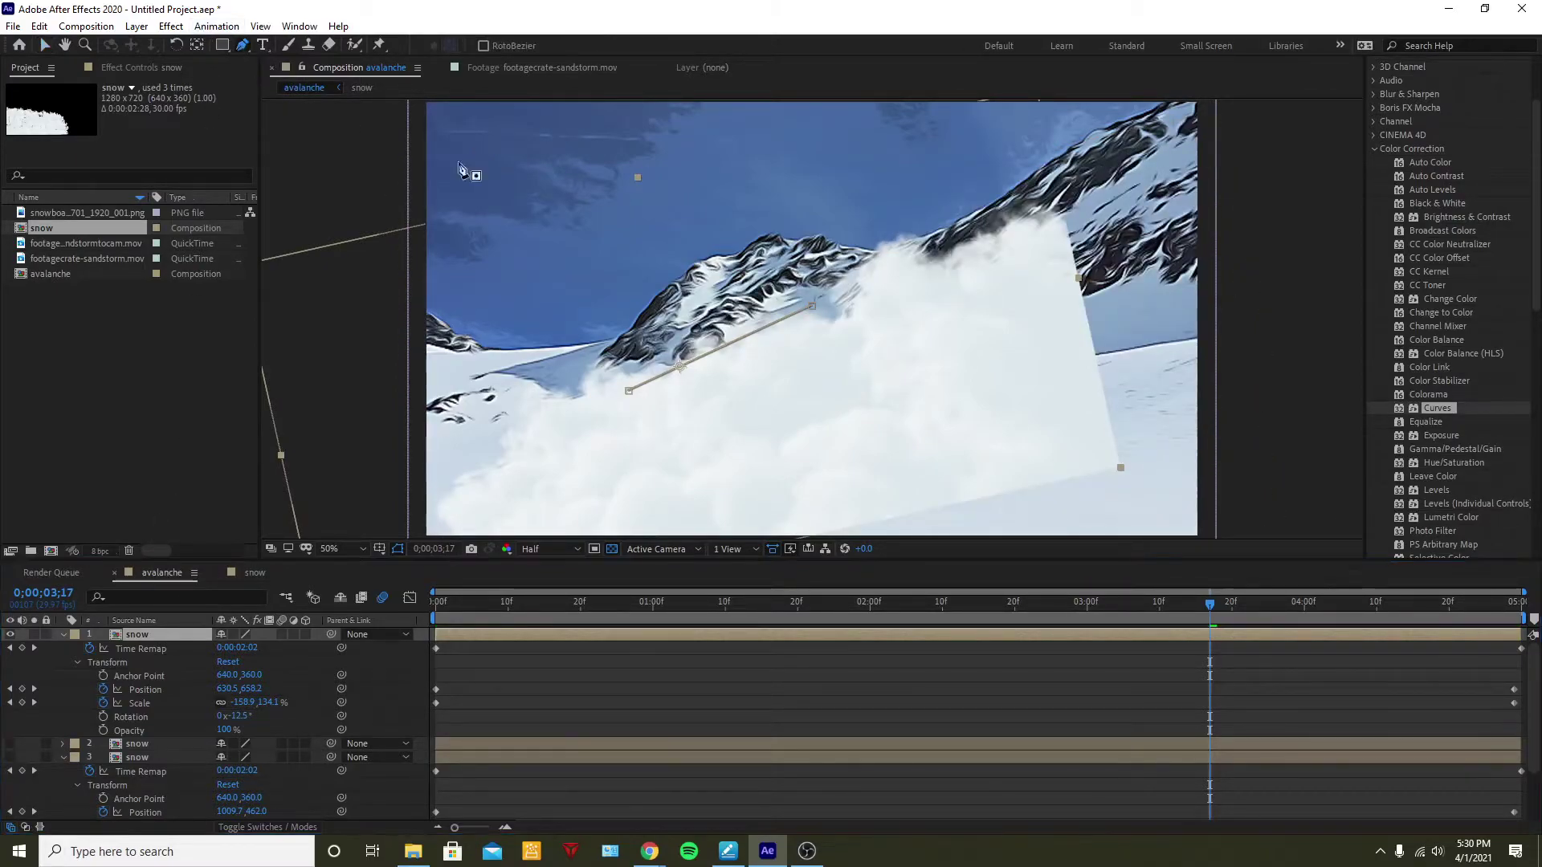
pyautogui.click(1016, 194)
pyautogui.moveTo(1096, 428); pyautogui.dragTo(1079, 470)
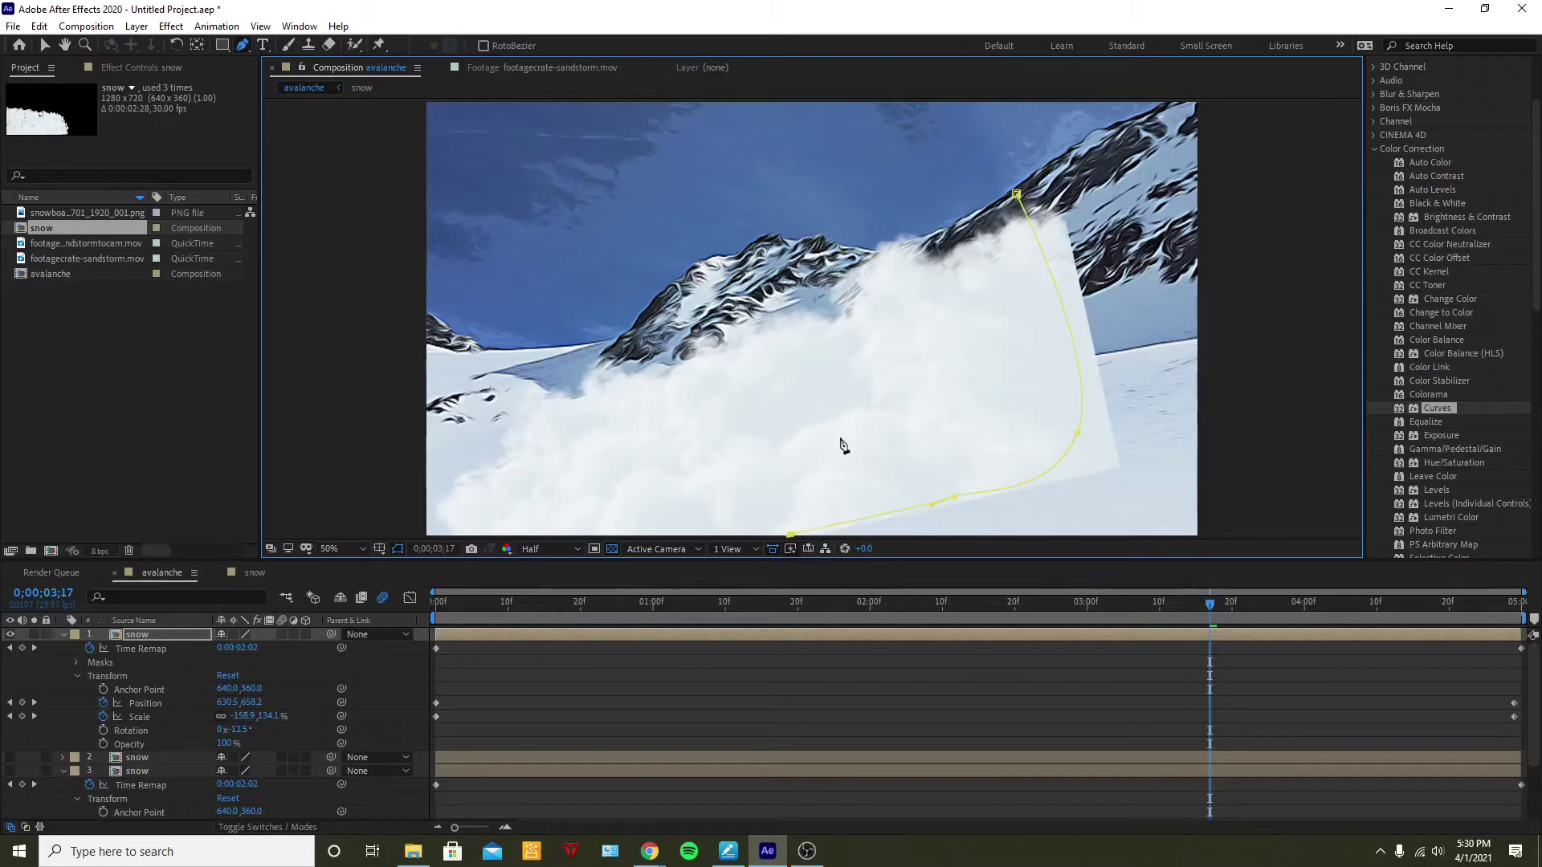
pyautogui.scroll(-2, 839, 447)
pyautogui.scroll(2, 813, 337)
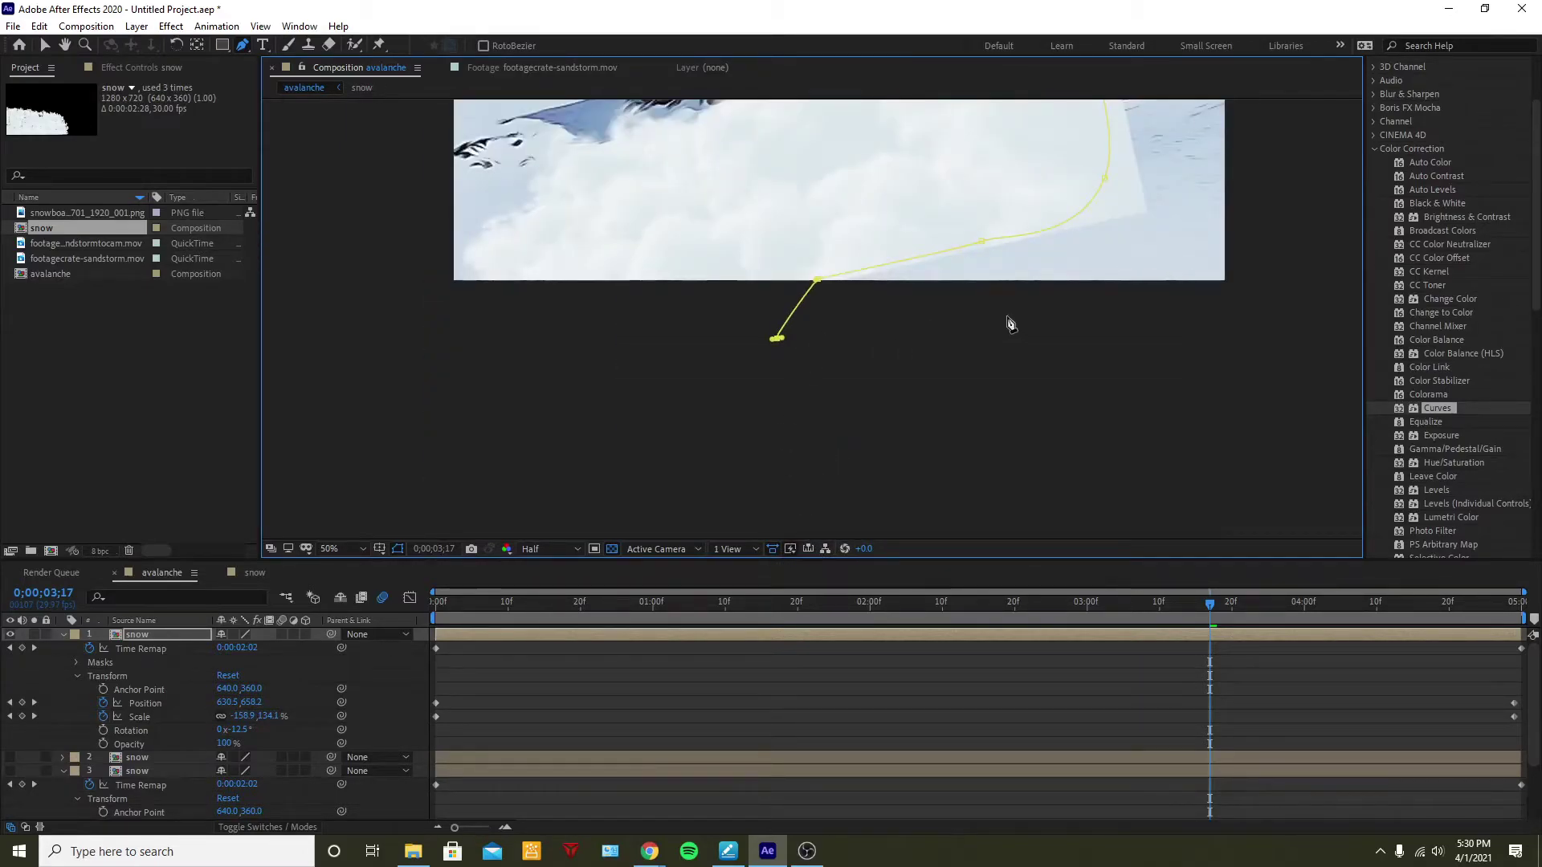
pyautogui.scroll(4, 1010, 323)
pyautogui.click(1127, 462)
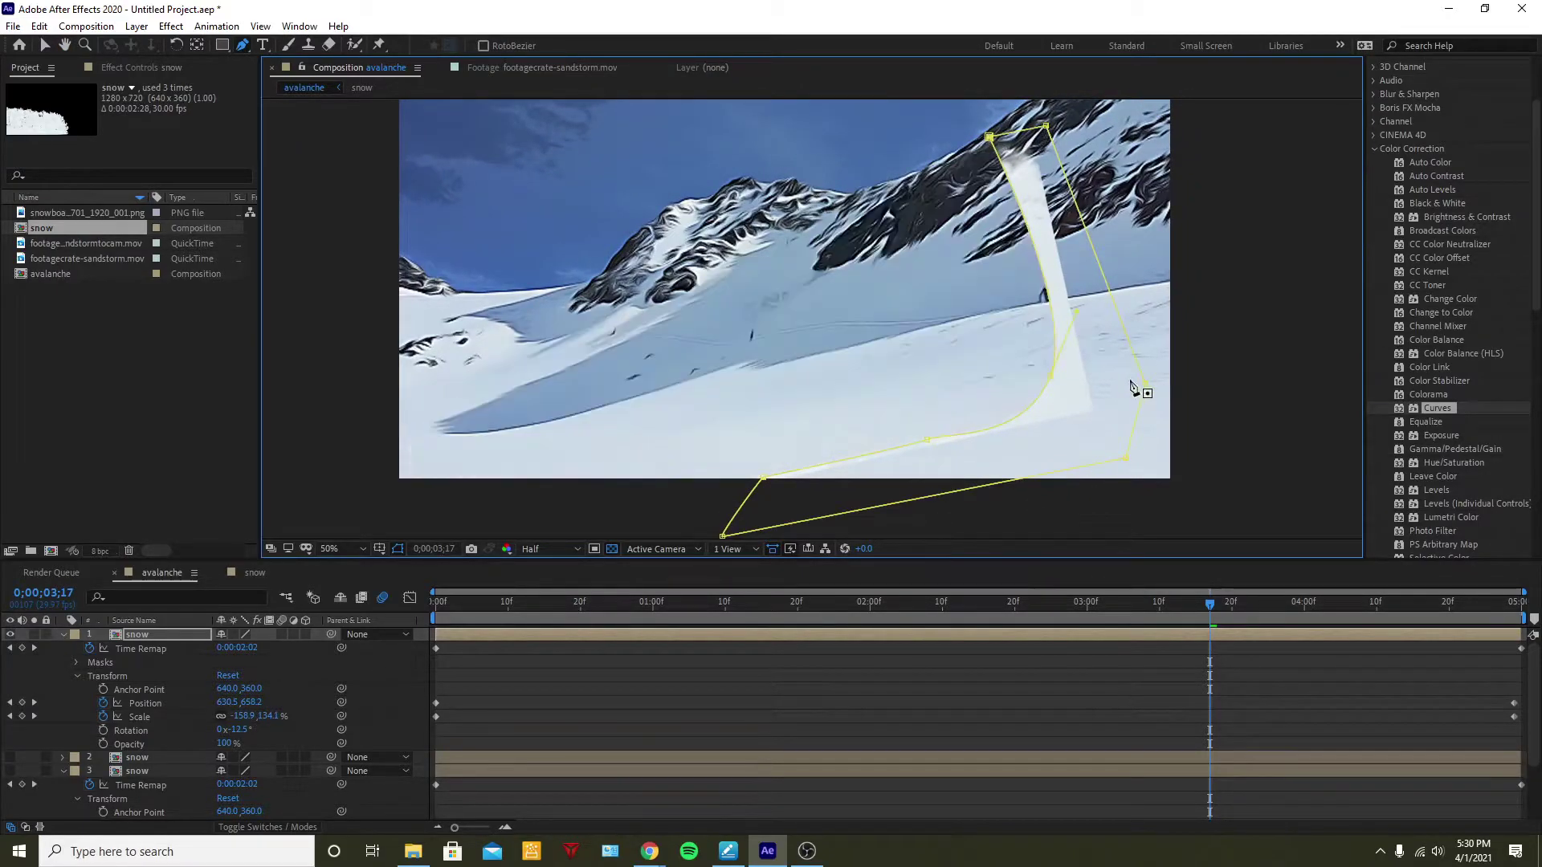
pyautogui.scroll(2, 1154, 265)
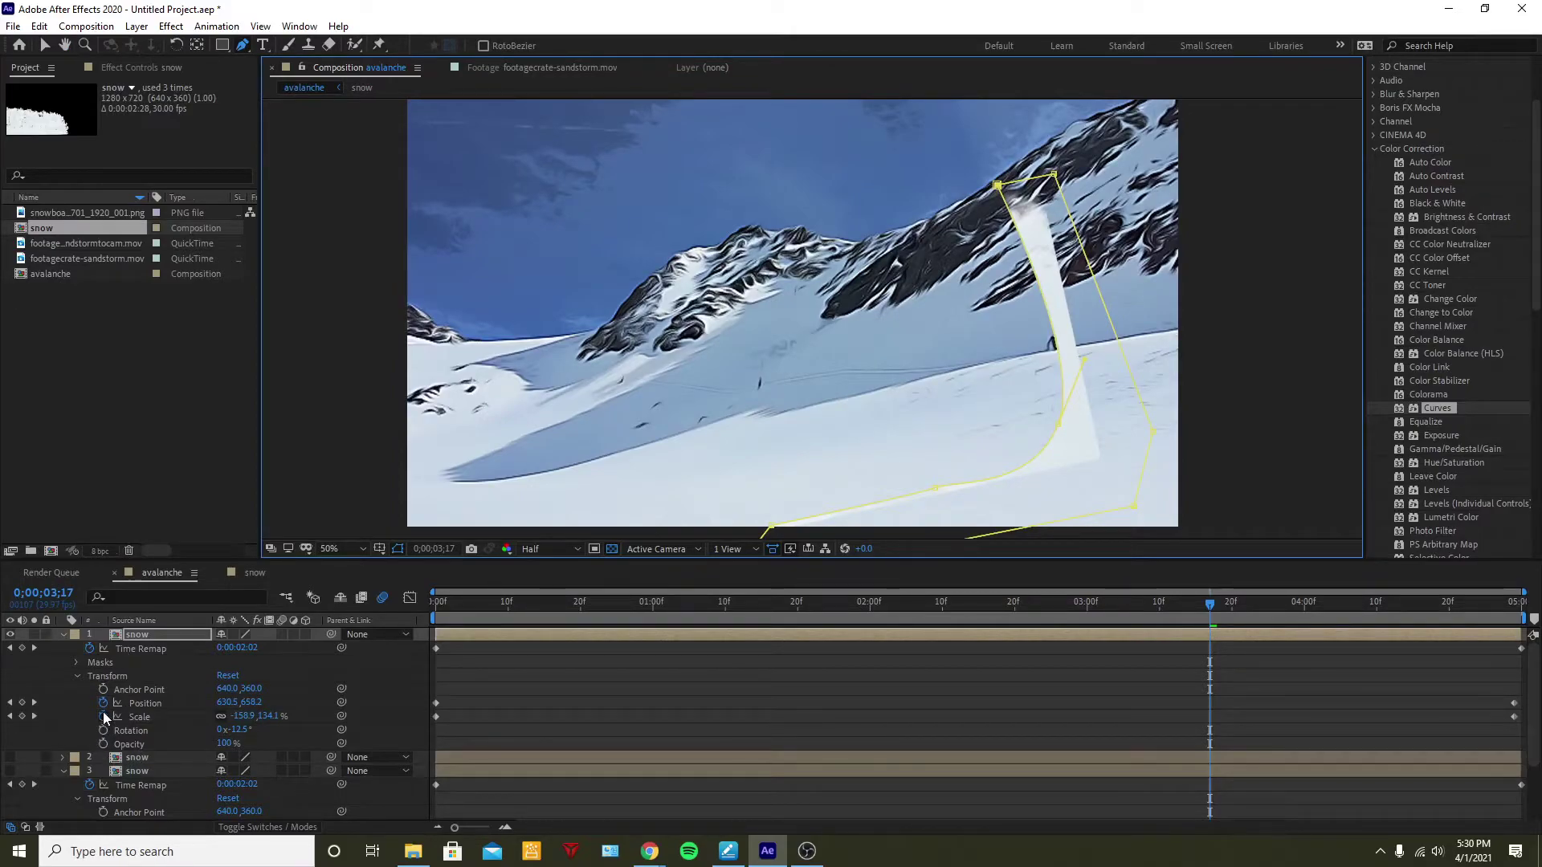
# Set Mask 1 to Subtract and feather it to 33 pixels
pyautogui.press('m')
pyautogui.click(240, 648)
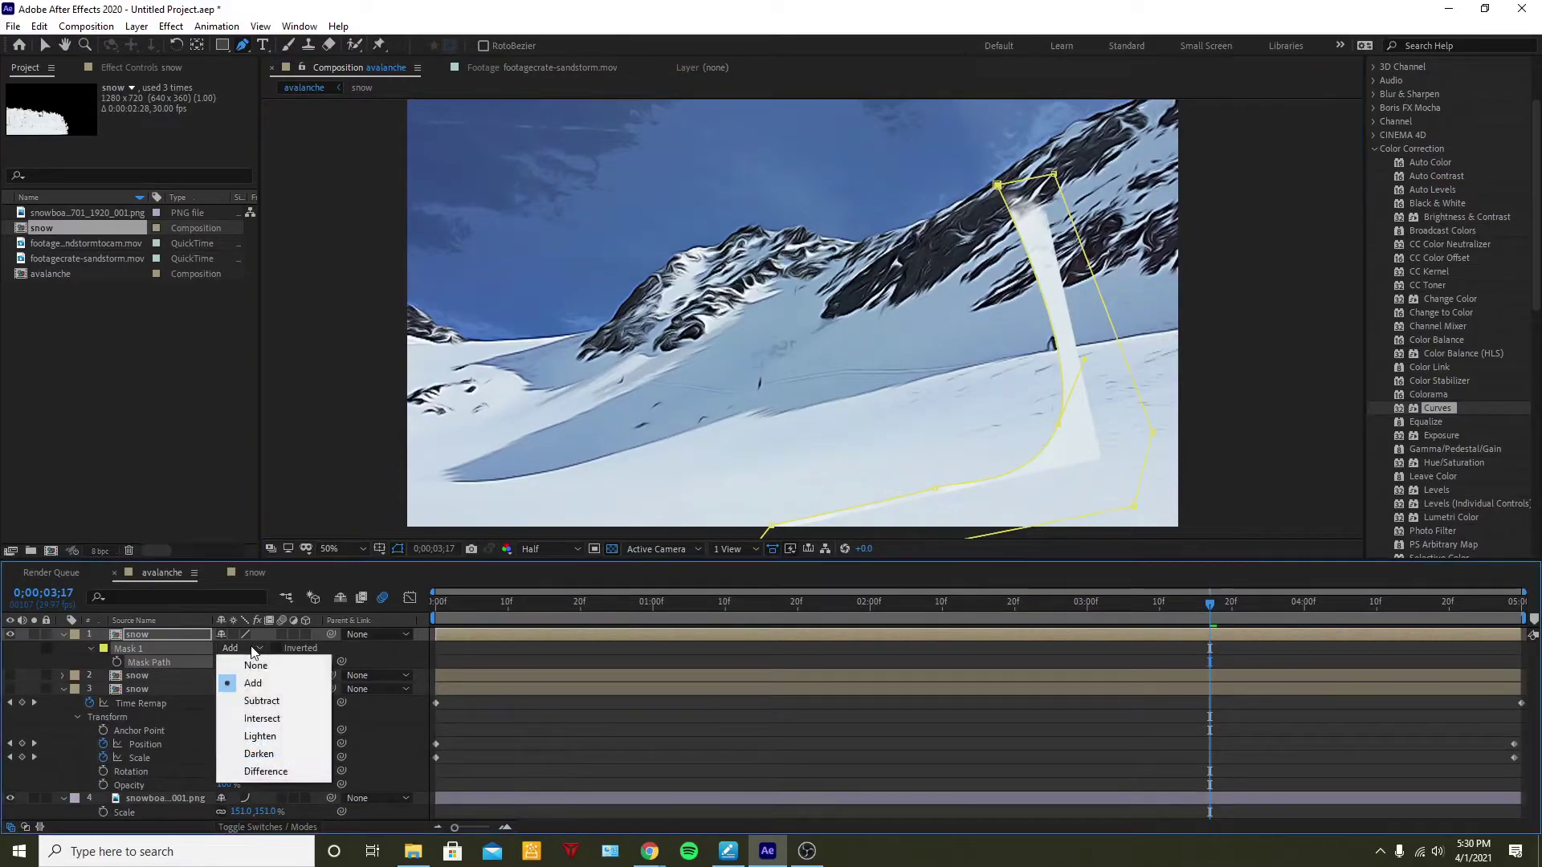
pyautogui.click(317, 698)
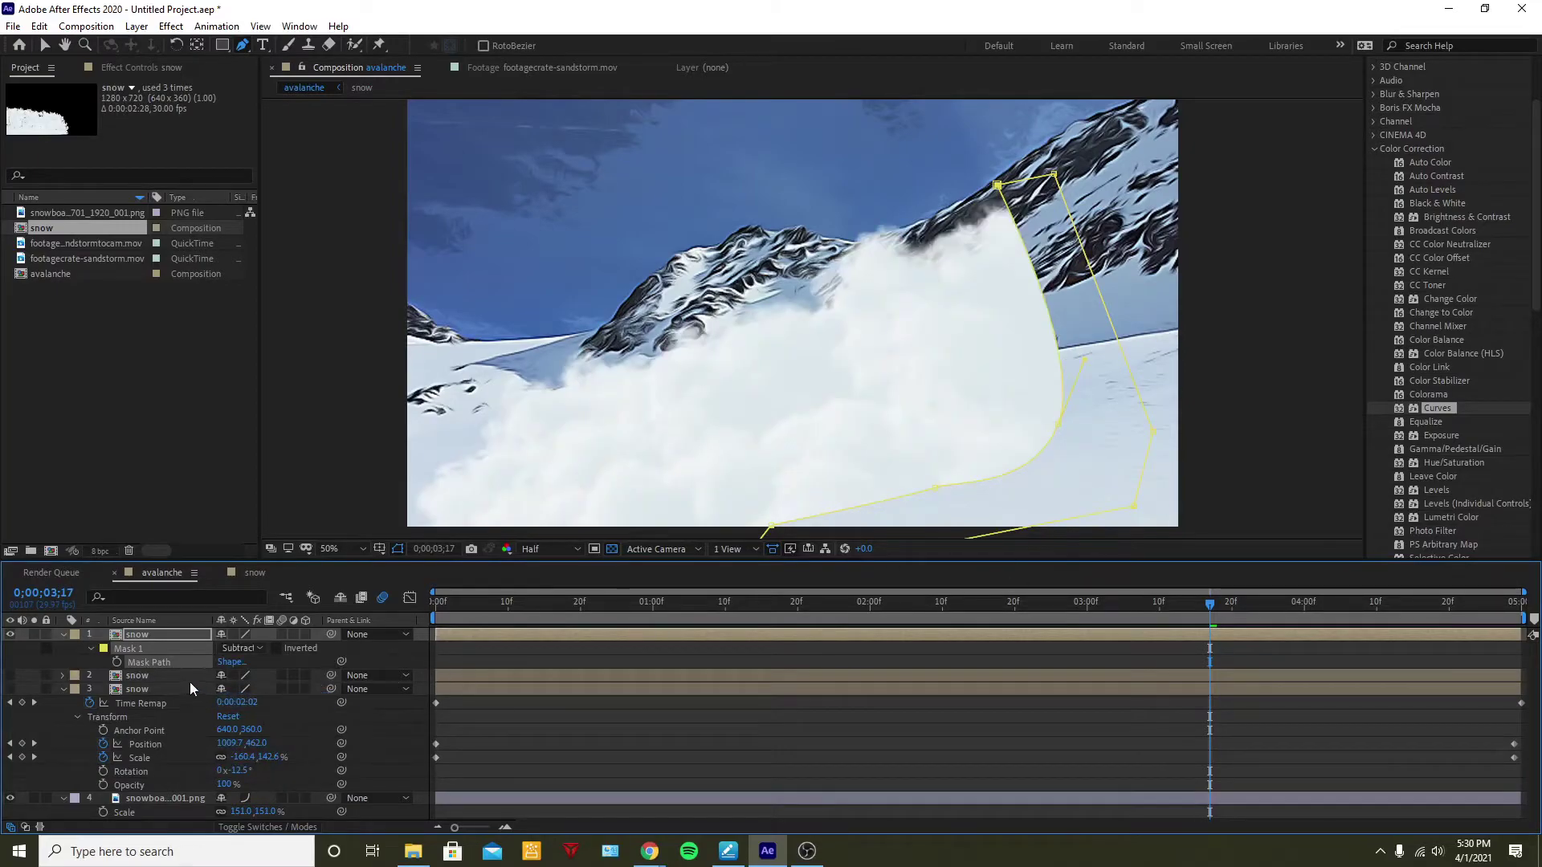
pyautogui.click(90, 648)
pyautogui.click(90, 647)
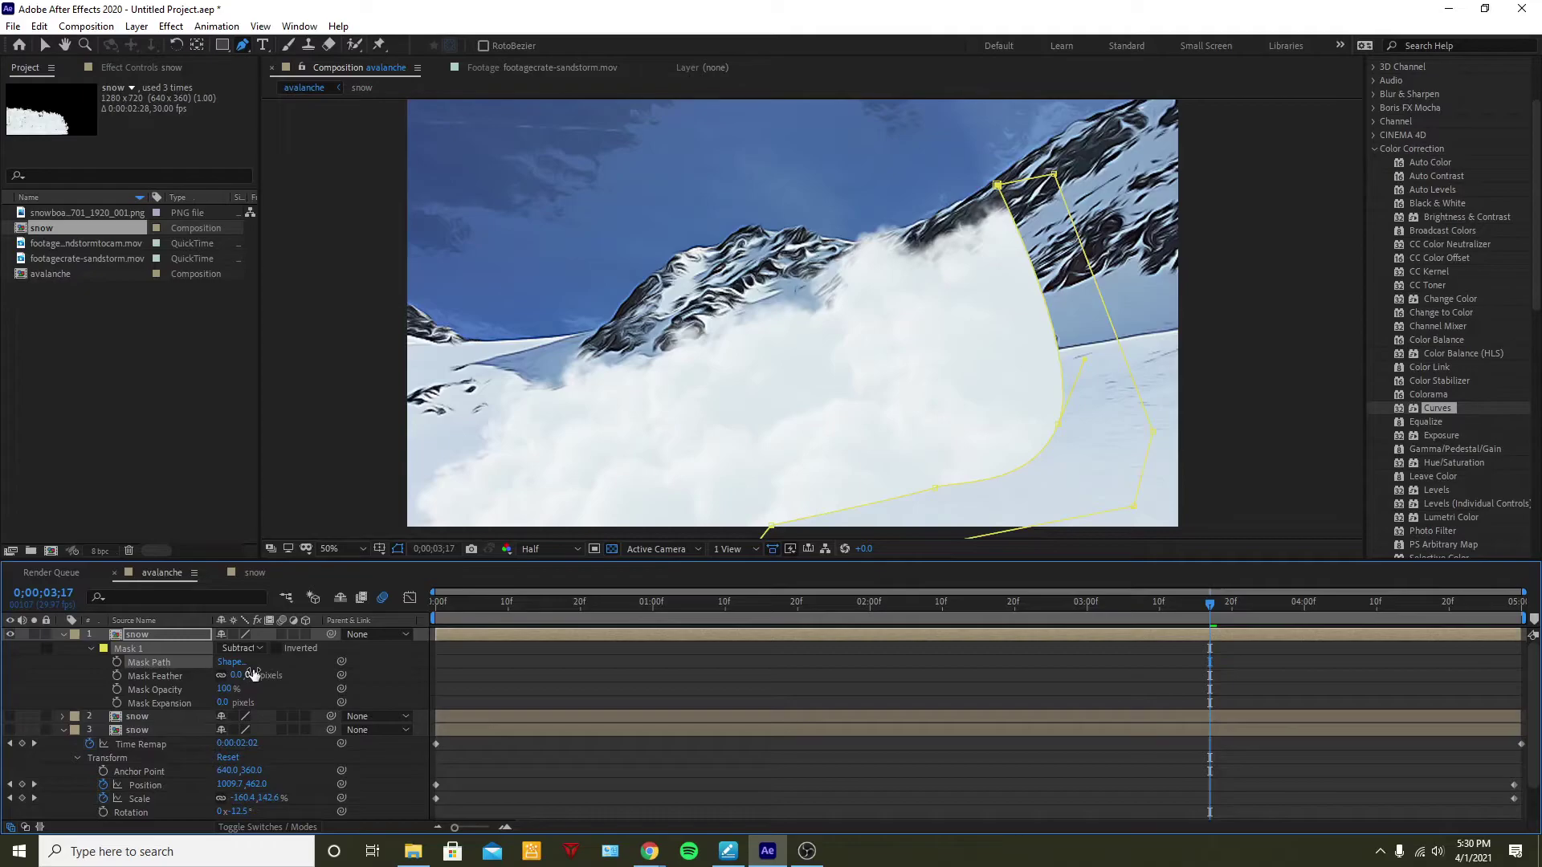
pyautogui.moveTo(253, 674); pyautogui.dragTo(303, 674)
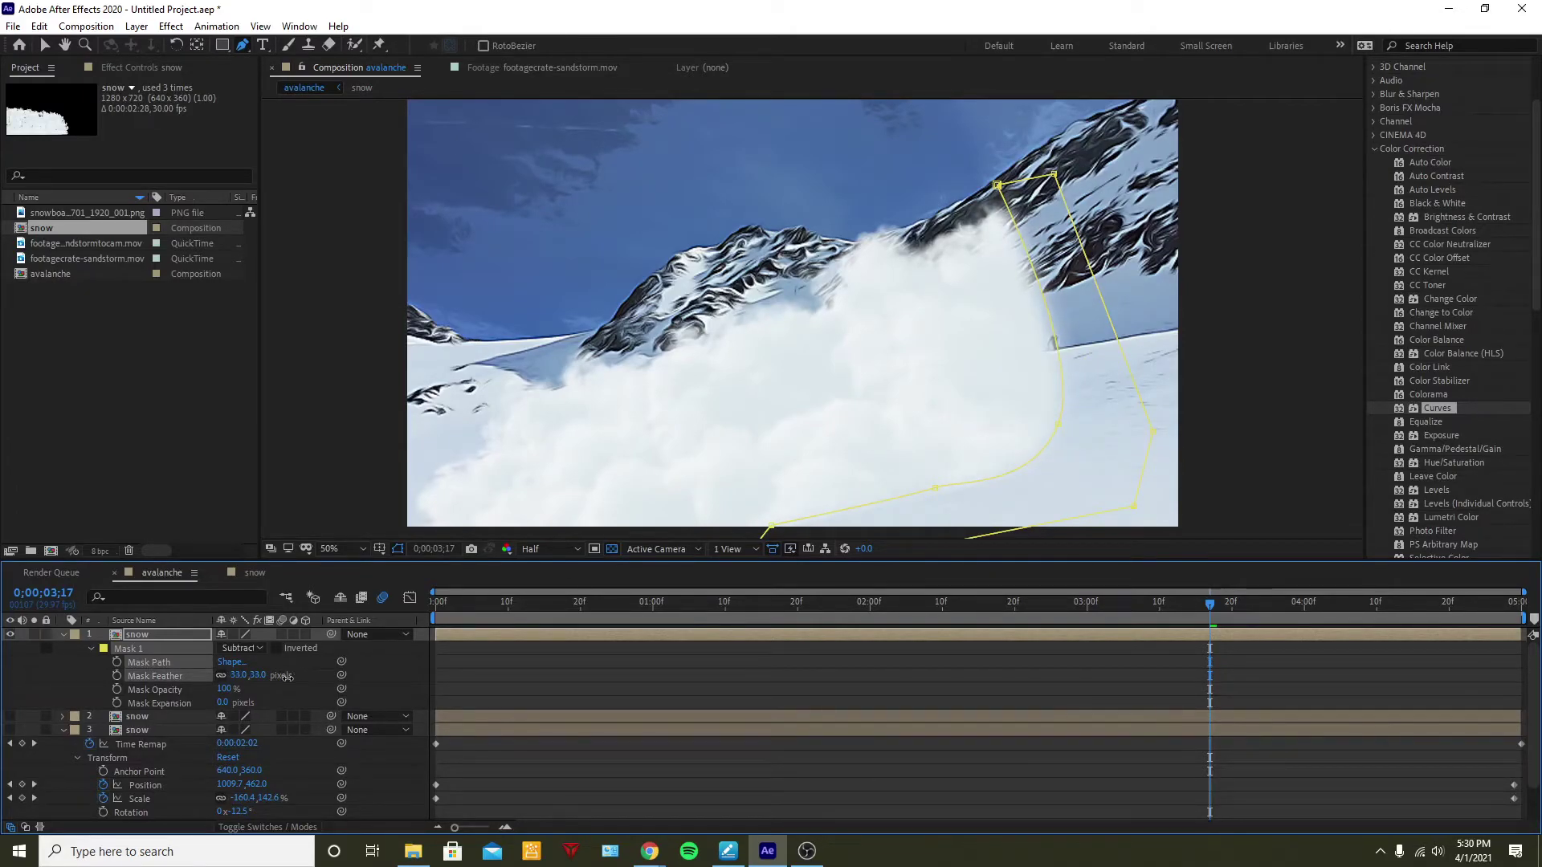
# Preview, then show the second snow layer, hide the top one, and select layer 2 for masking
pyautogui.click(496, 604)
pyautogui.press('space')
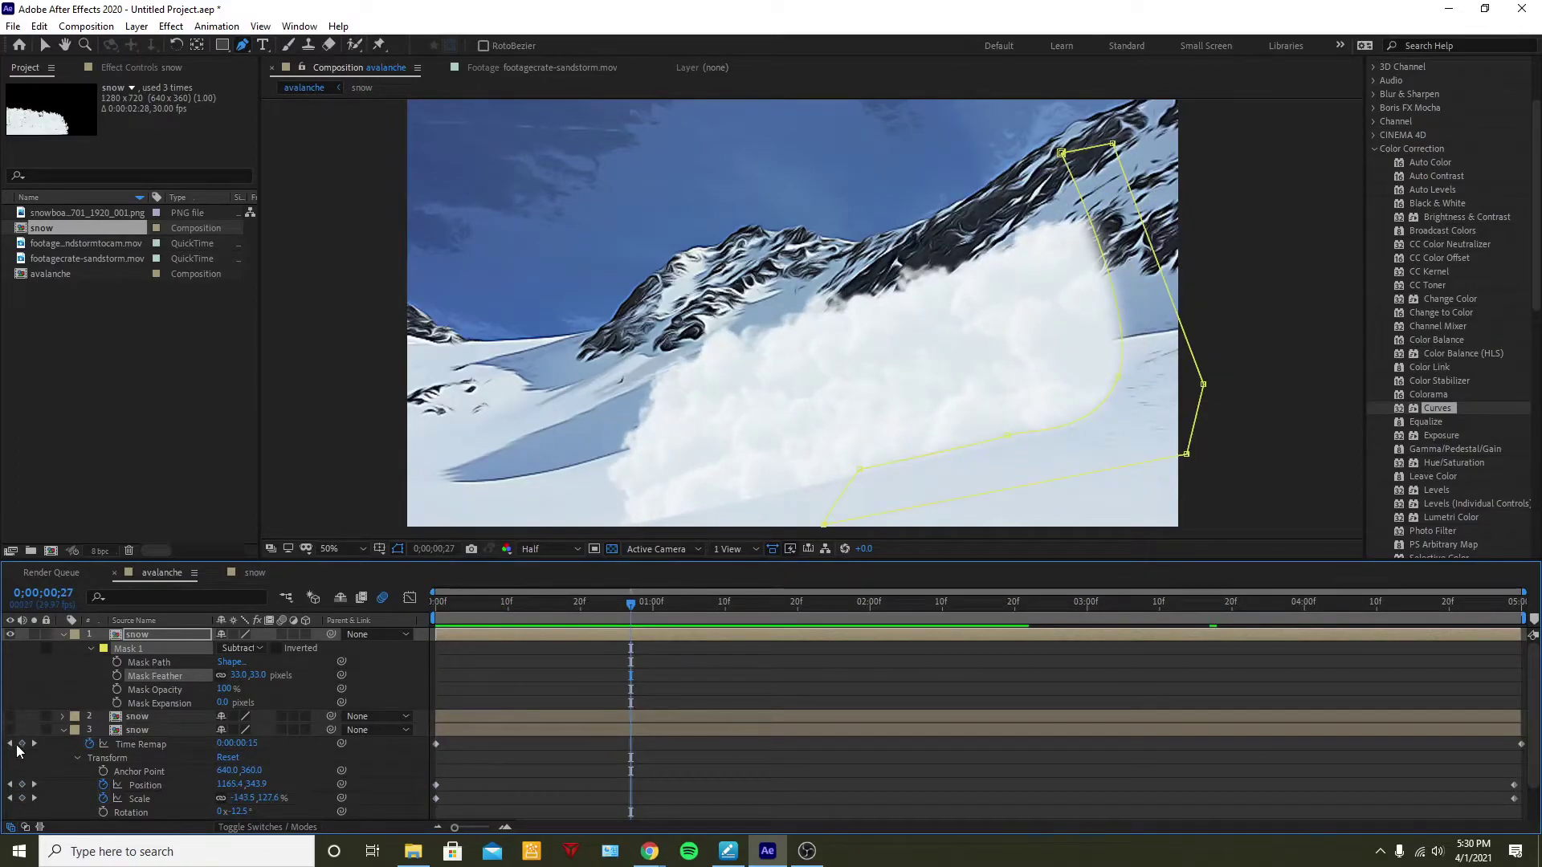
pyautogui.click(10, 716)
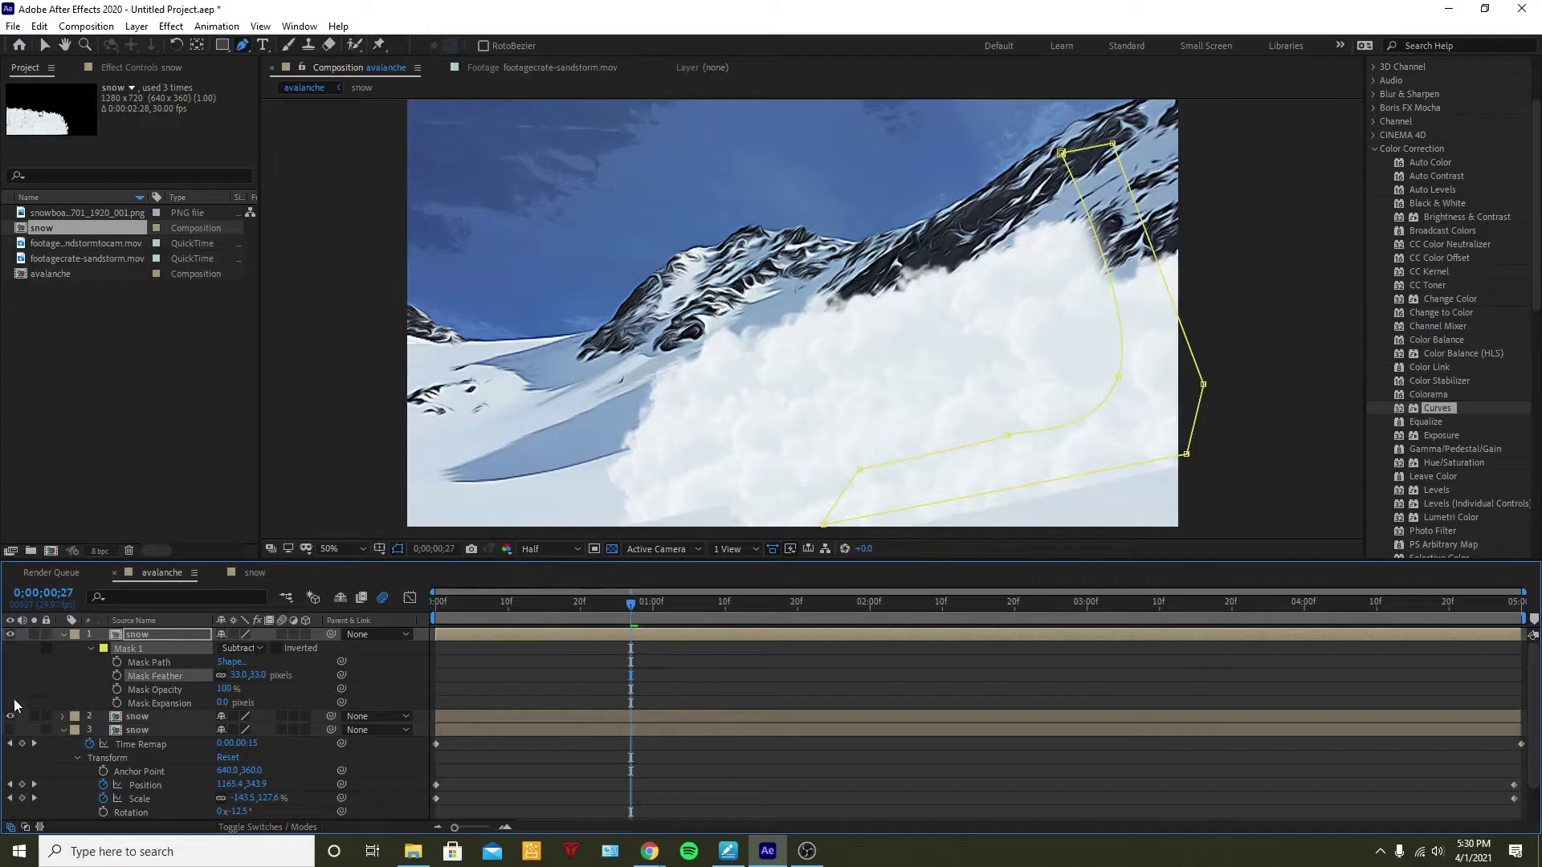
pyautogui.click(9, 635)
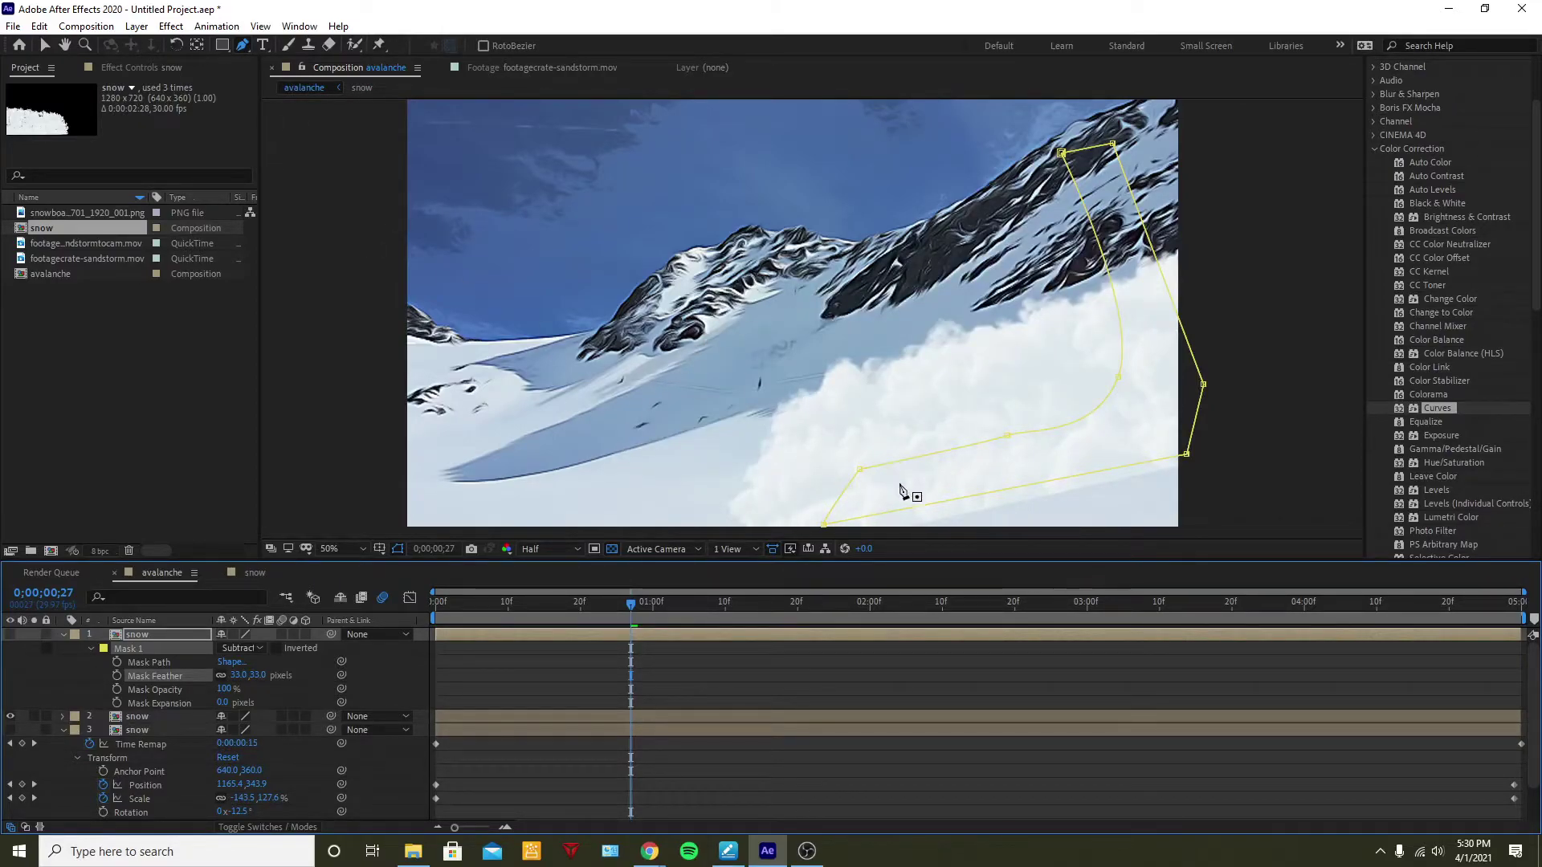
pyautogui.click(883, 531)
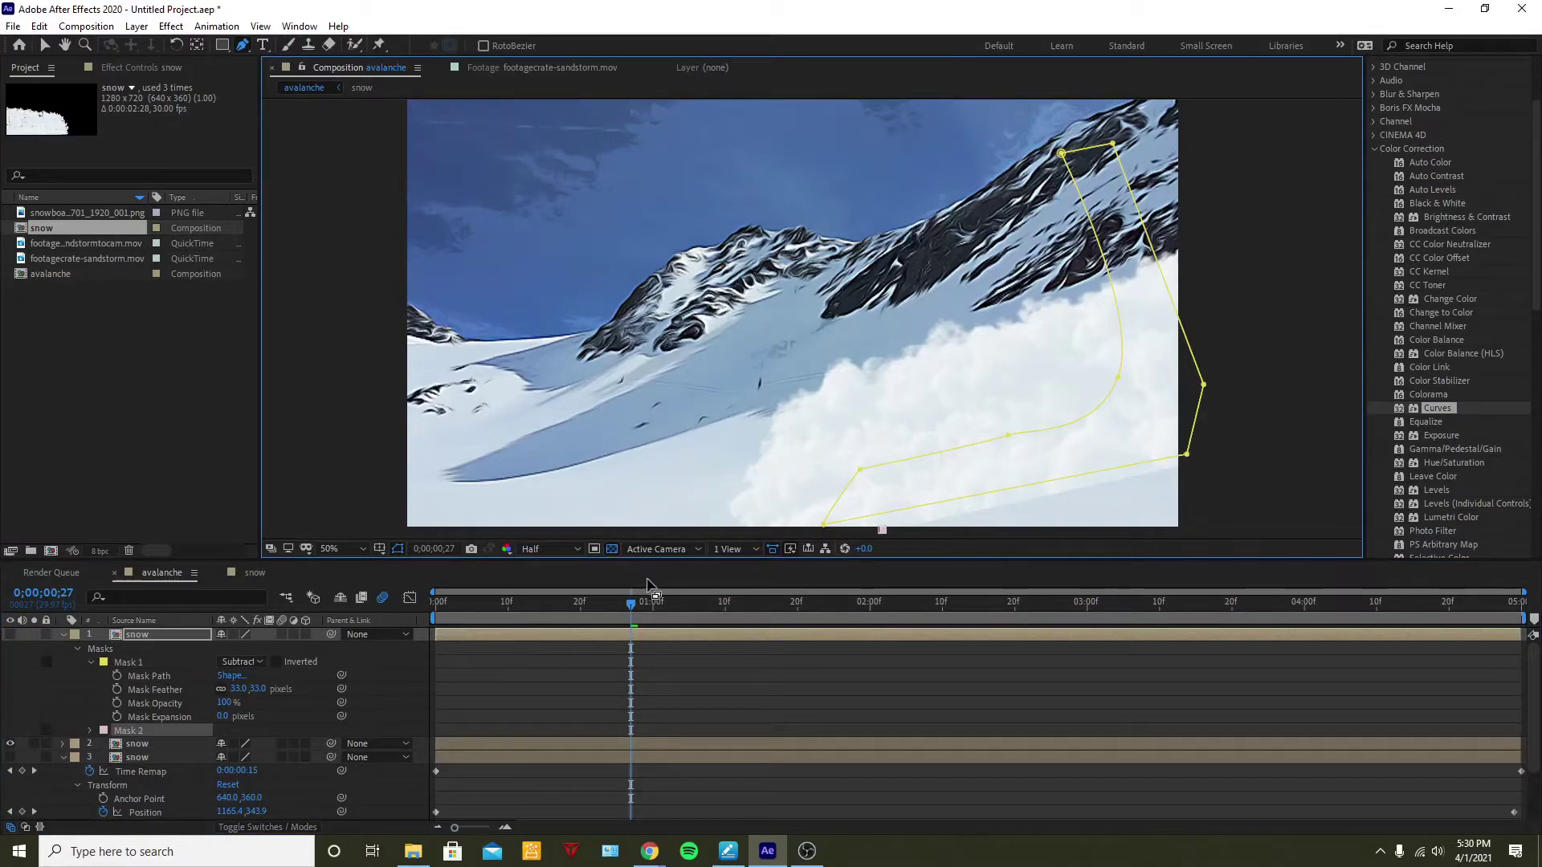
pyautogui.press('Delete')
pyautogui.click(138, 730)
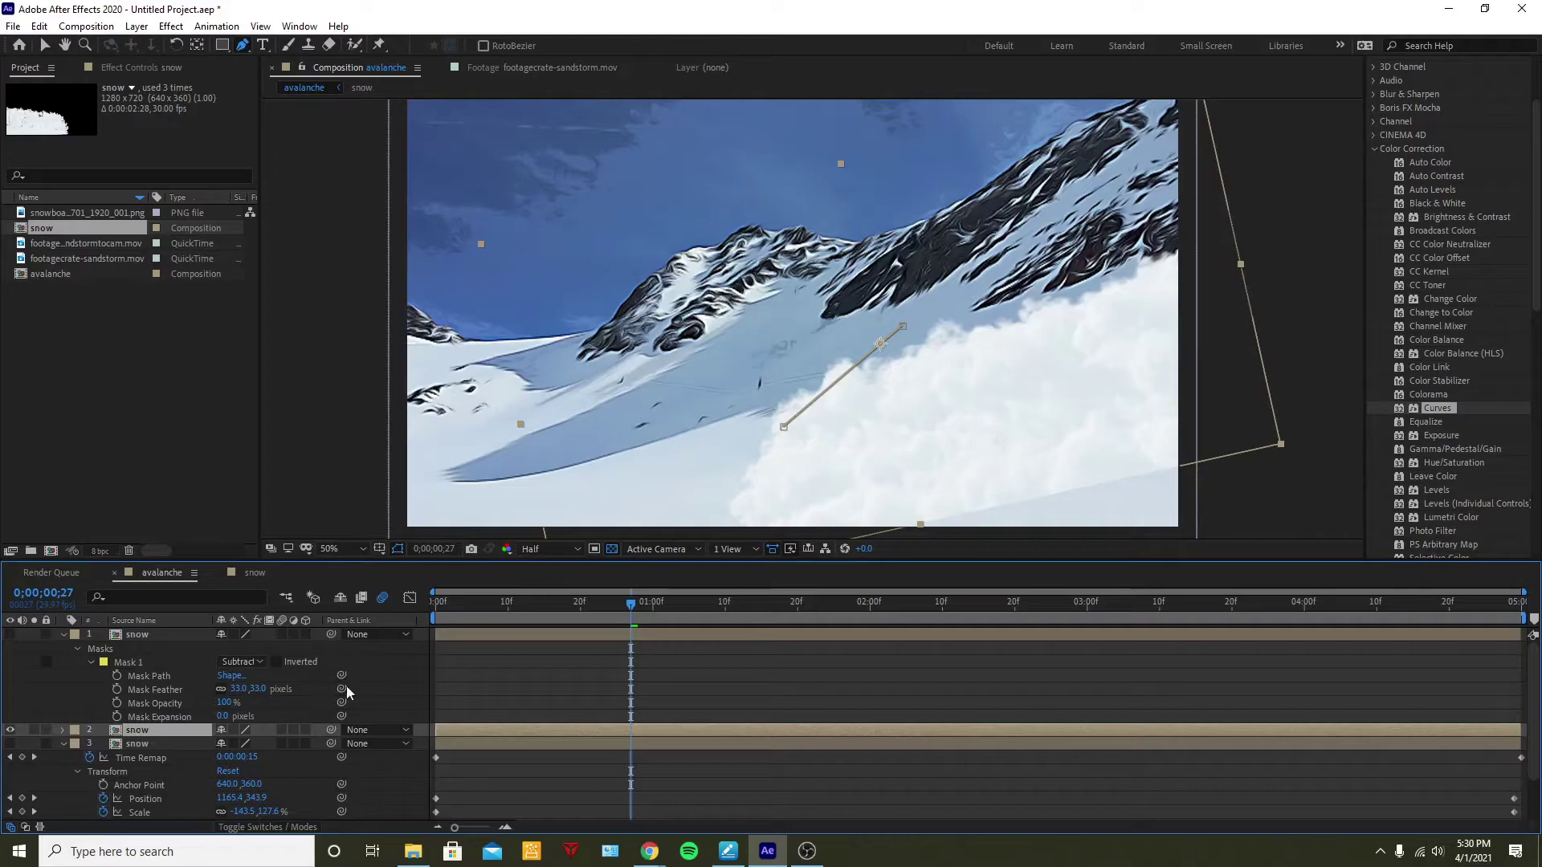
# Draw a closed Pen mask on the second snow layer along the slope and below the frame
pyautogui.click(1315, 413)
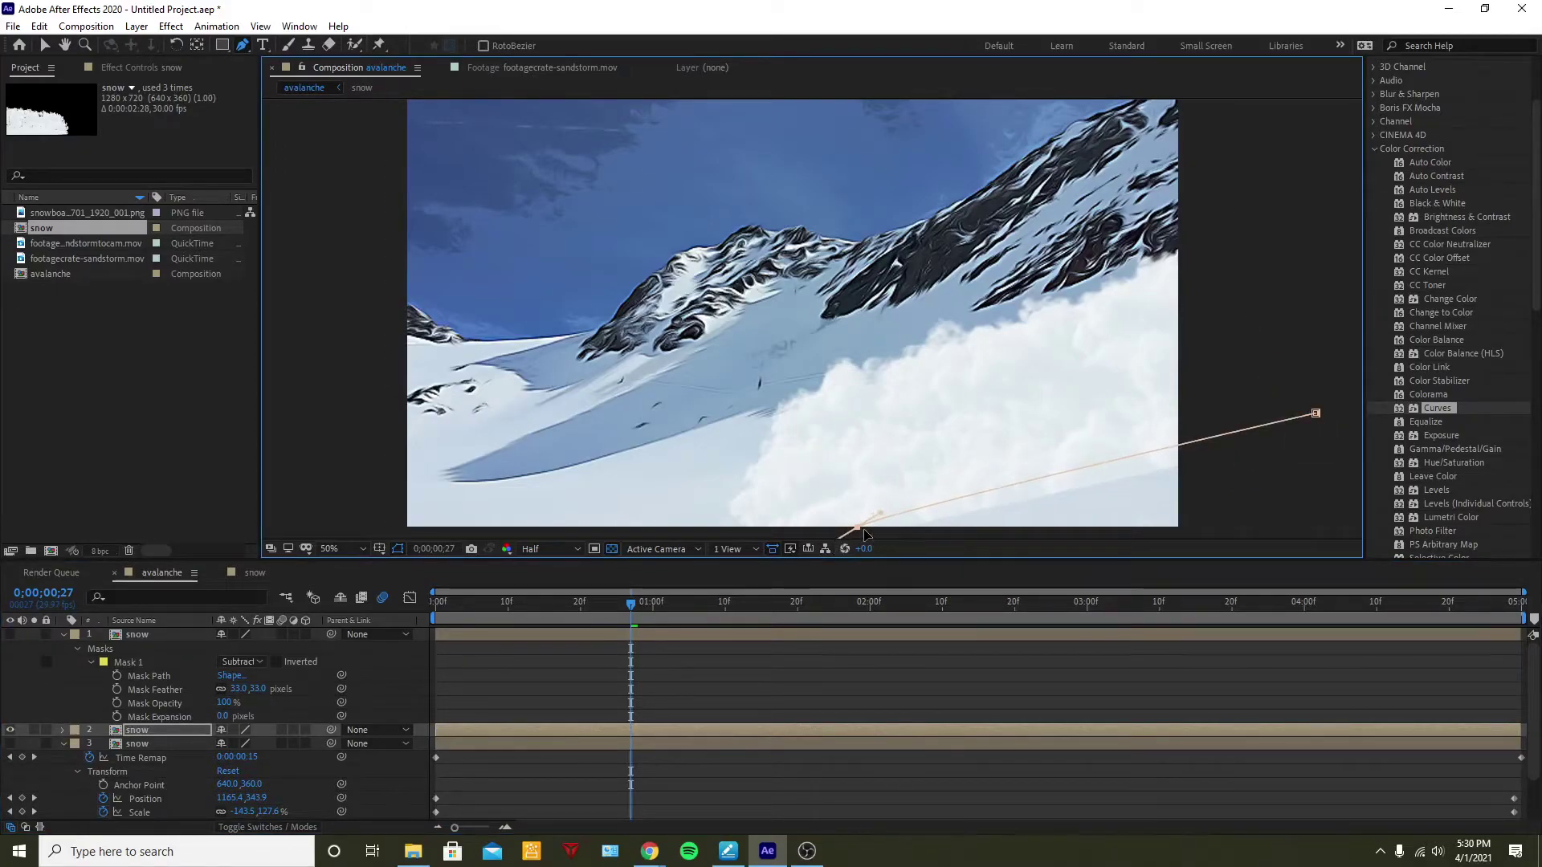
pyautogui.moveTo(1045, 468); pyautogui.dragTo(1028, 482)
pyautogui.moveTo(907, 520); pyautogui.dragTo(853, 543)
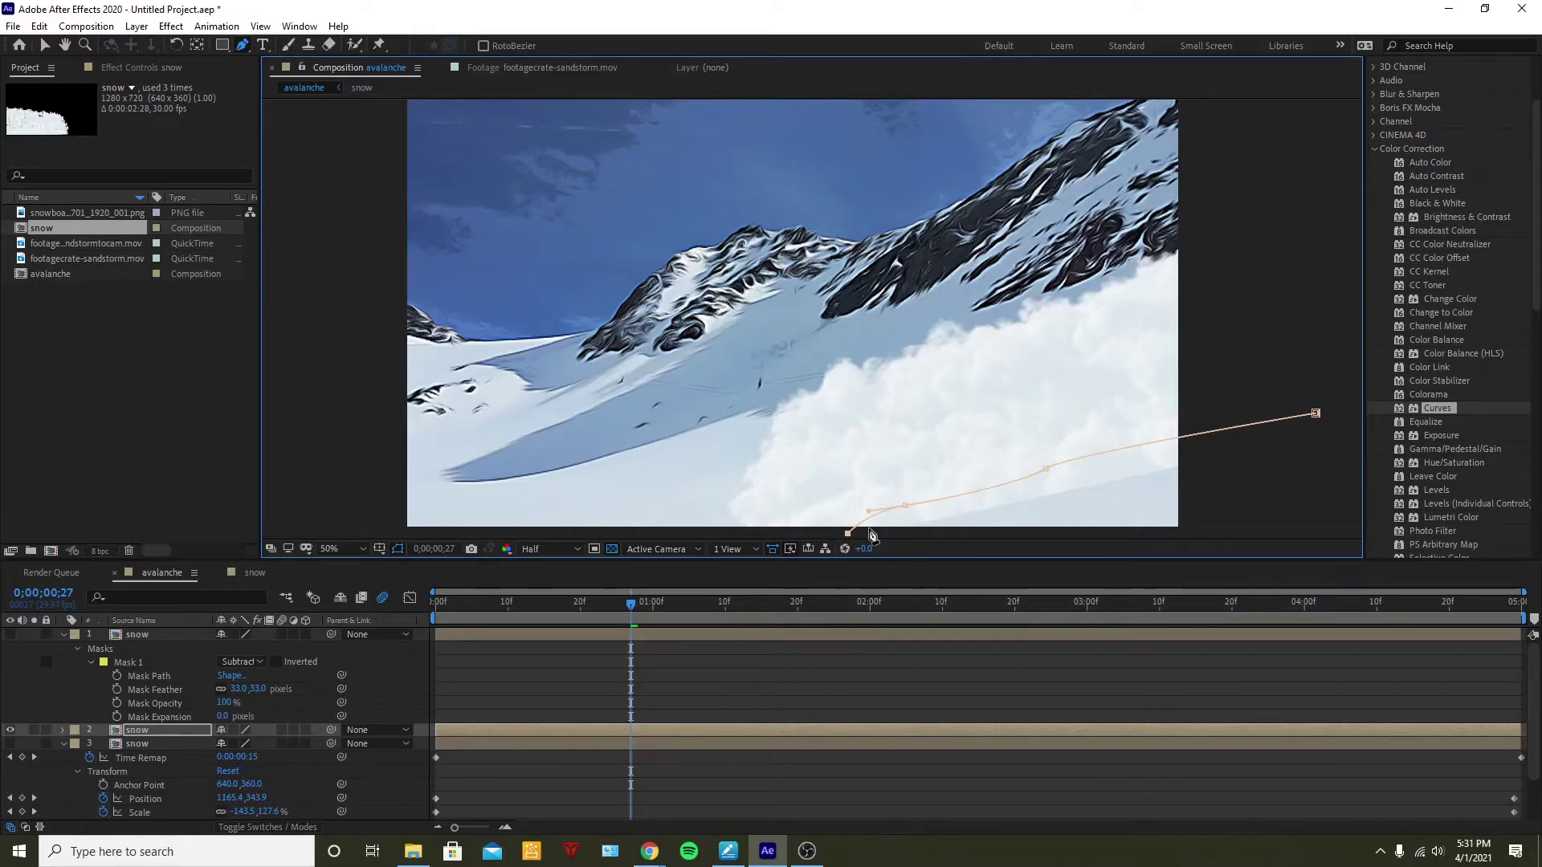
pyautogui.press(',')
pyautogui.click(740, 462)
pyautogui.click(986, 454)
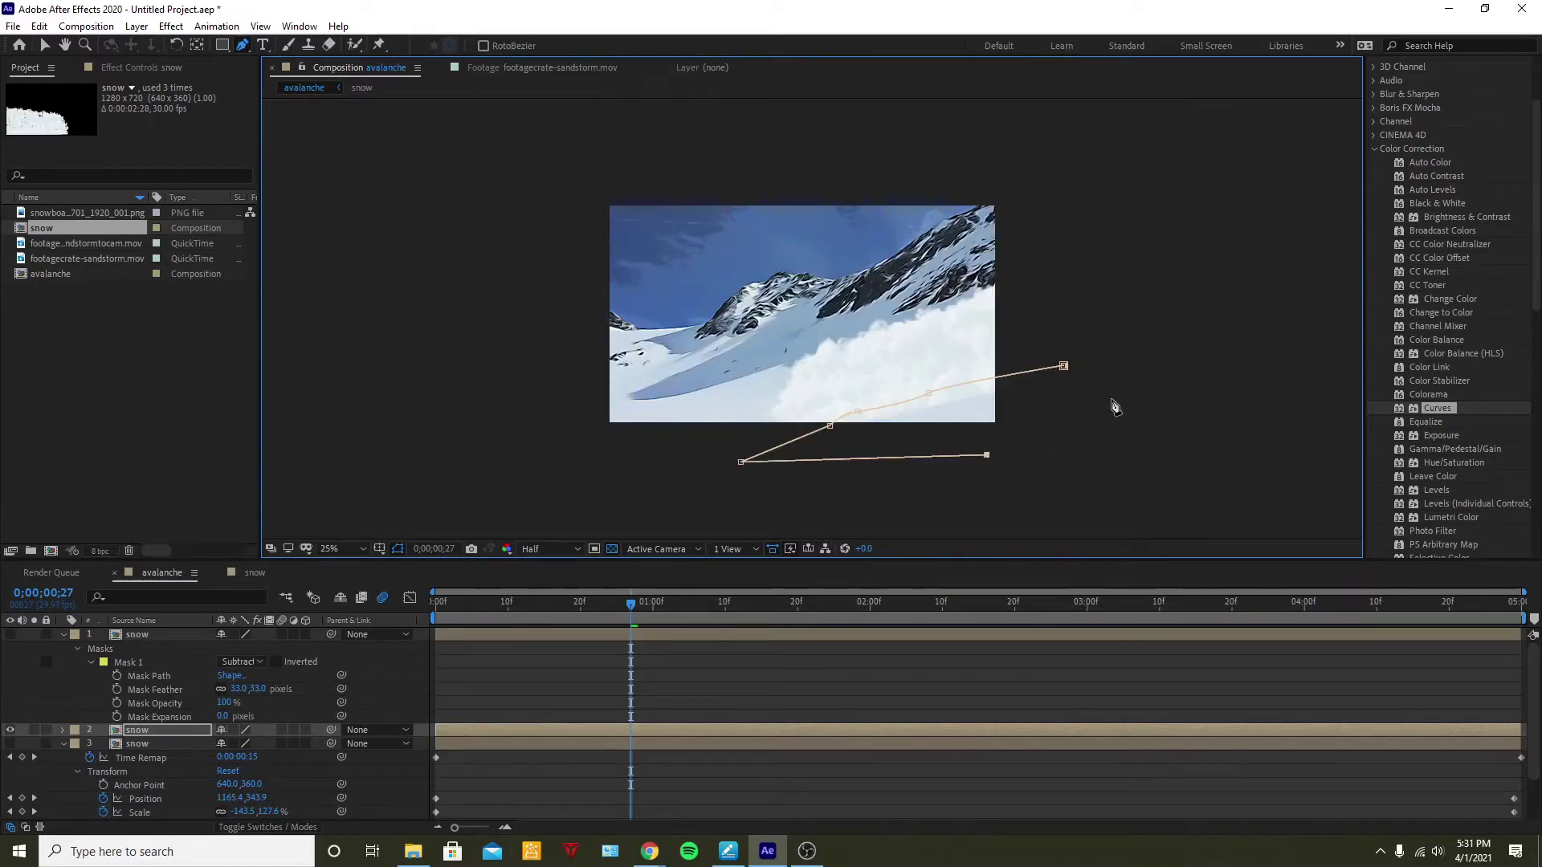
pyautogui.click(1110, 397)
pyautogui.click(1064, 367)
pyautogui.press('.')
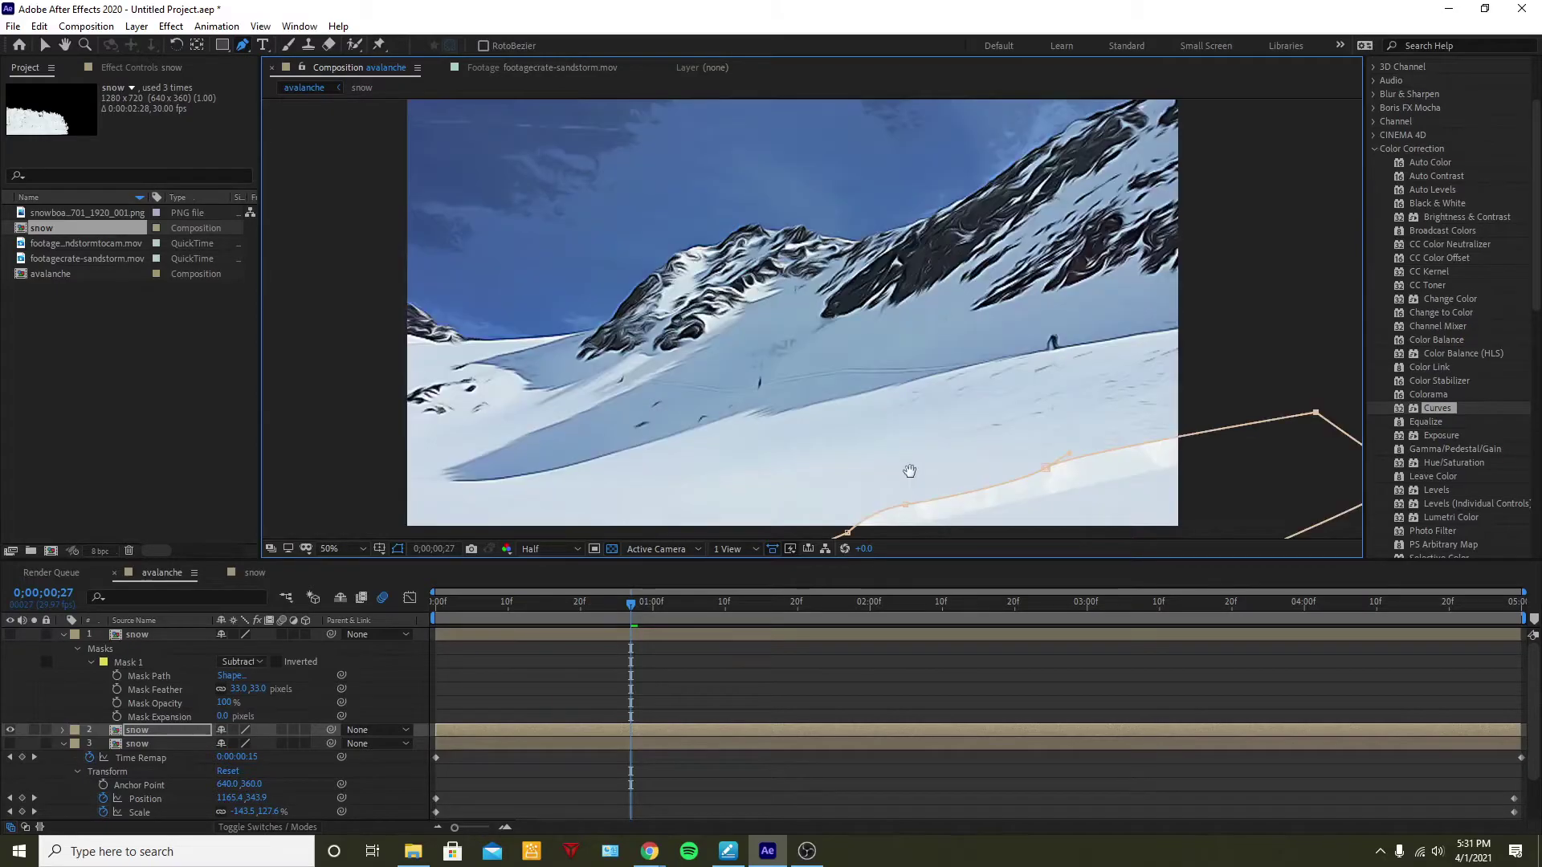
pyautogui.moveTo(910, 470); pyautogui.dragTo(868, 417)
# Set the second layer's mask to Subtract with a 47-pixel feather, then preview
pyautogui.press('m')
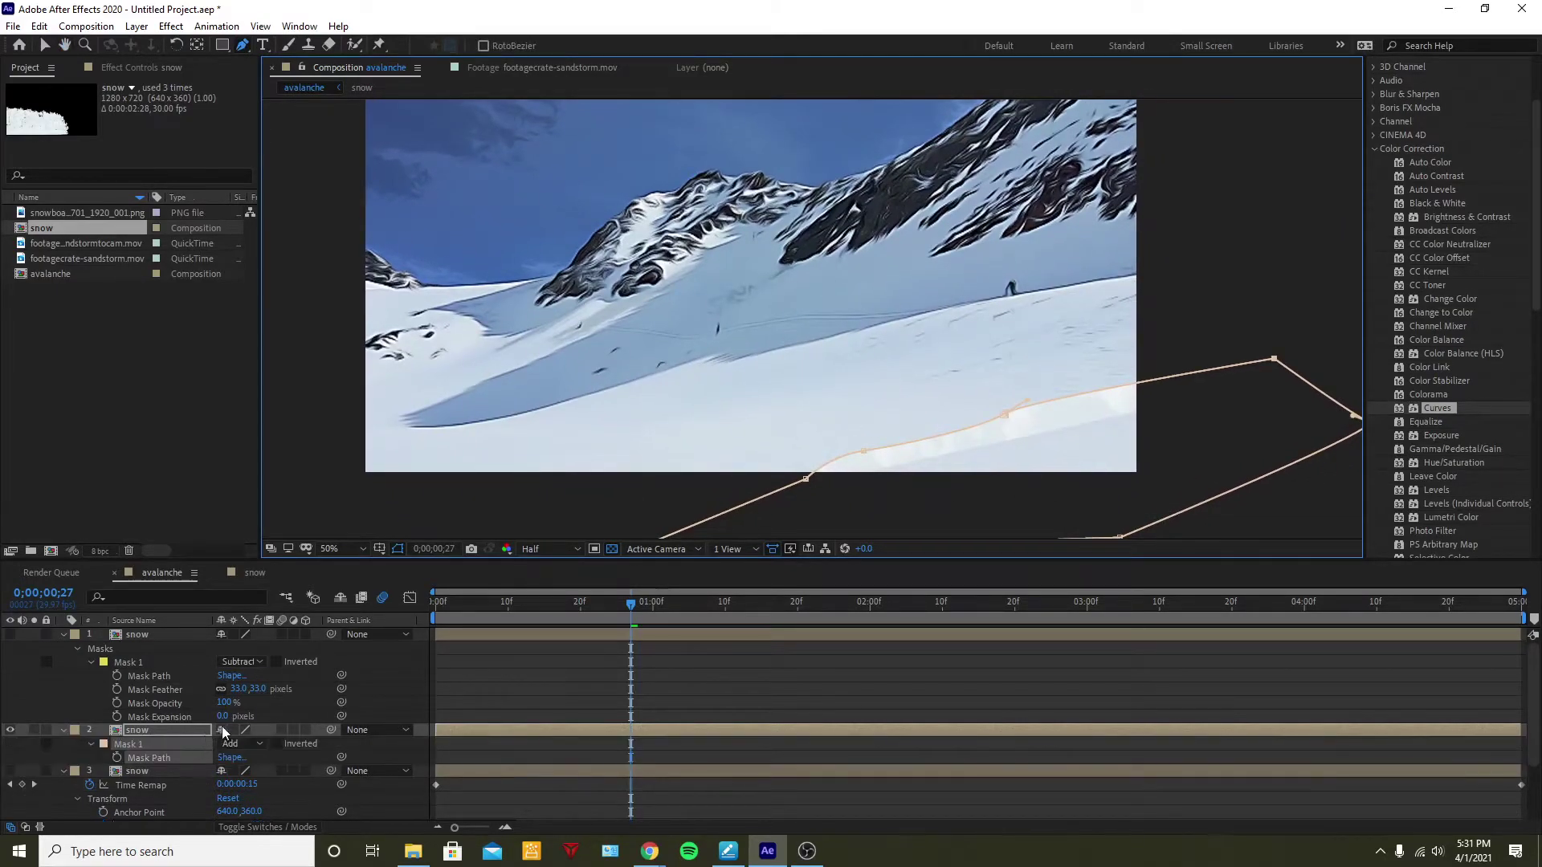
pyautogui.click(239, 743)
pyautogui.click(261, 655)
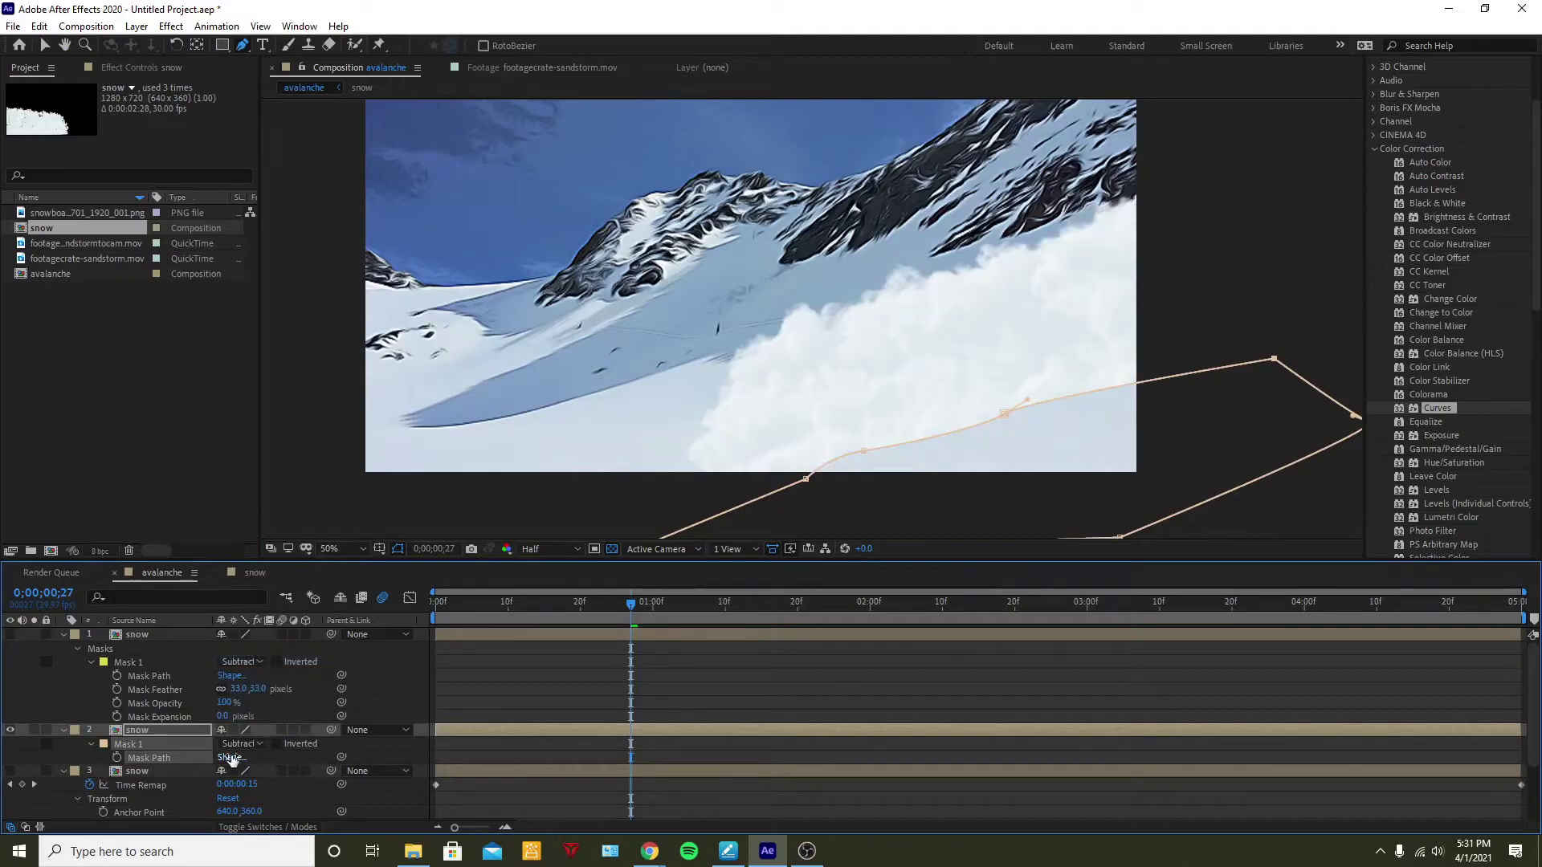
pyautogui.click(90, 740)
pyautogui.click(90, 740)
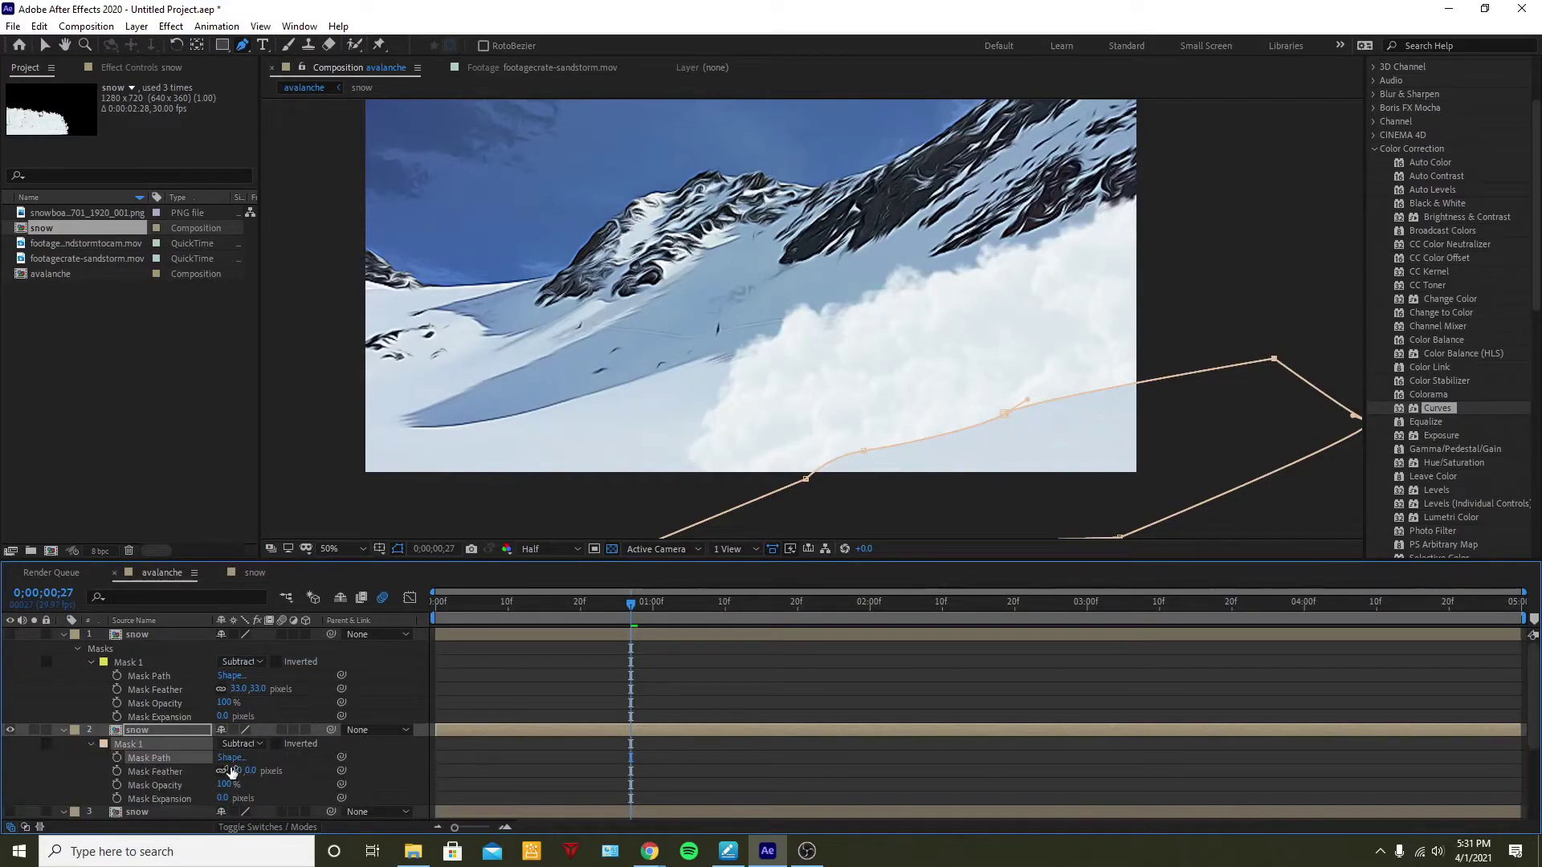
pyautogui.moveTo(250, 774); pyautogui.dragTo(490, 811)
pyautogui.press('space')
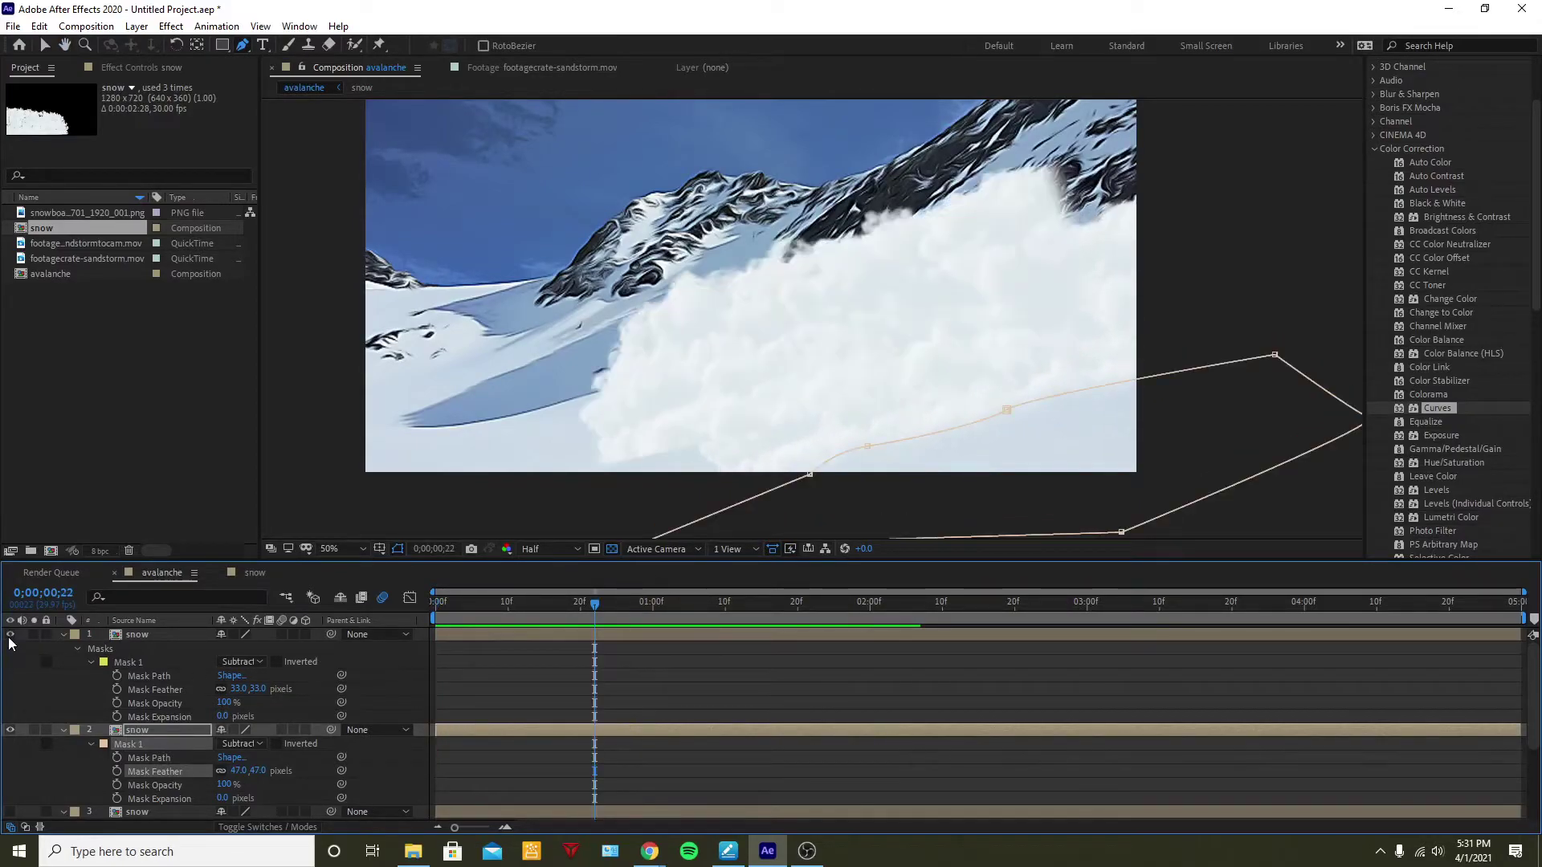
# Draw a closed Mask 2 around the cloud on the top snow layer
pyautogui.click(137, 635)
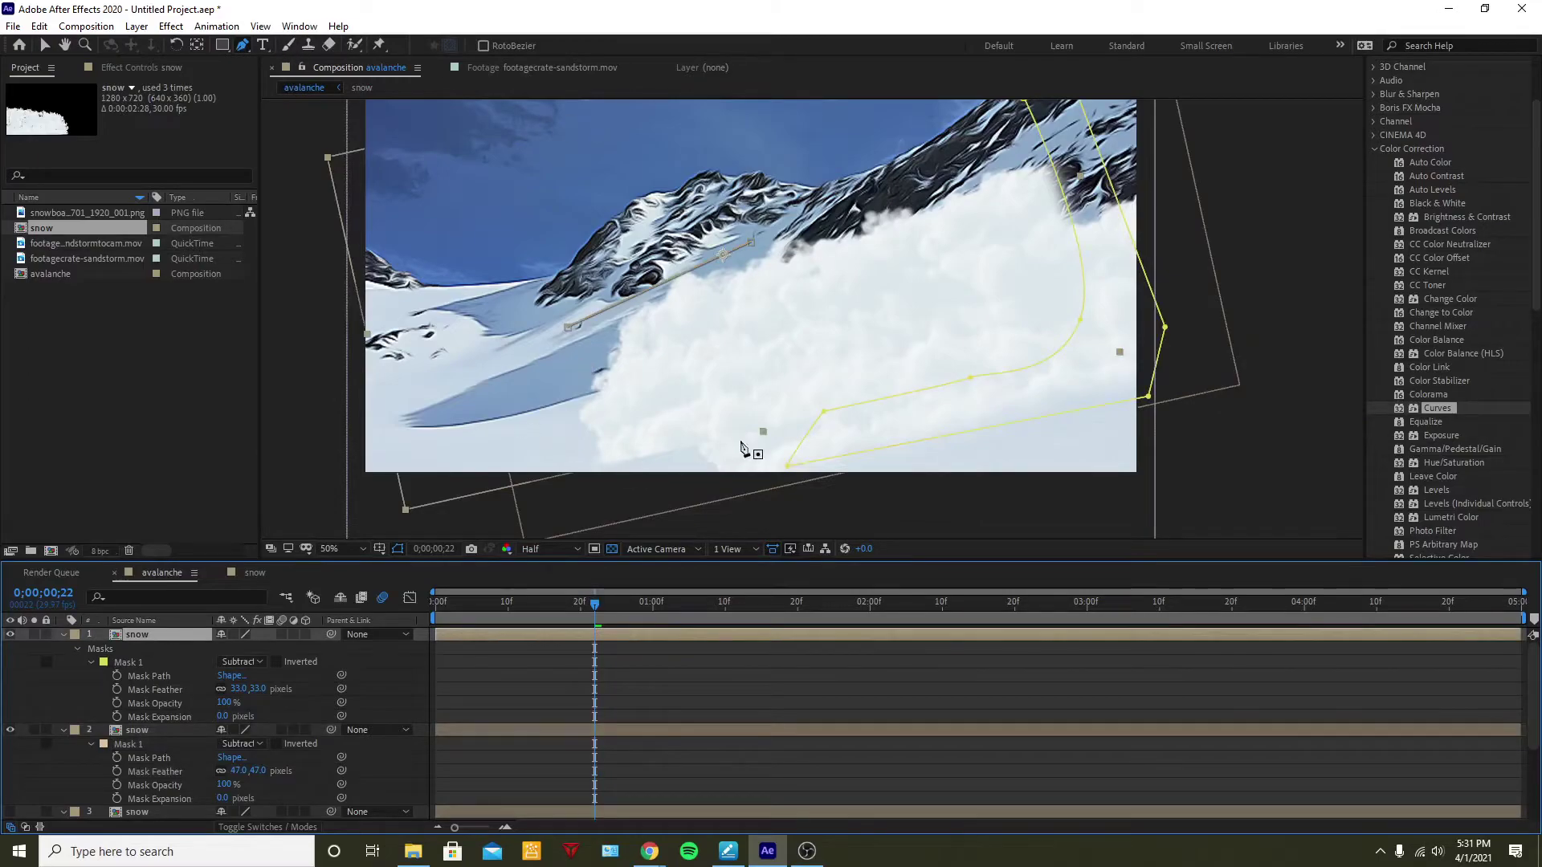
pyautogui.moveTo(761, 398); pyautogui.dragTo(729, 413)
pyautogui.click(552, 436)
pyautogui.click(594, 504)
pyautogui.click(707, 475)
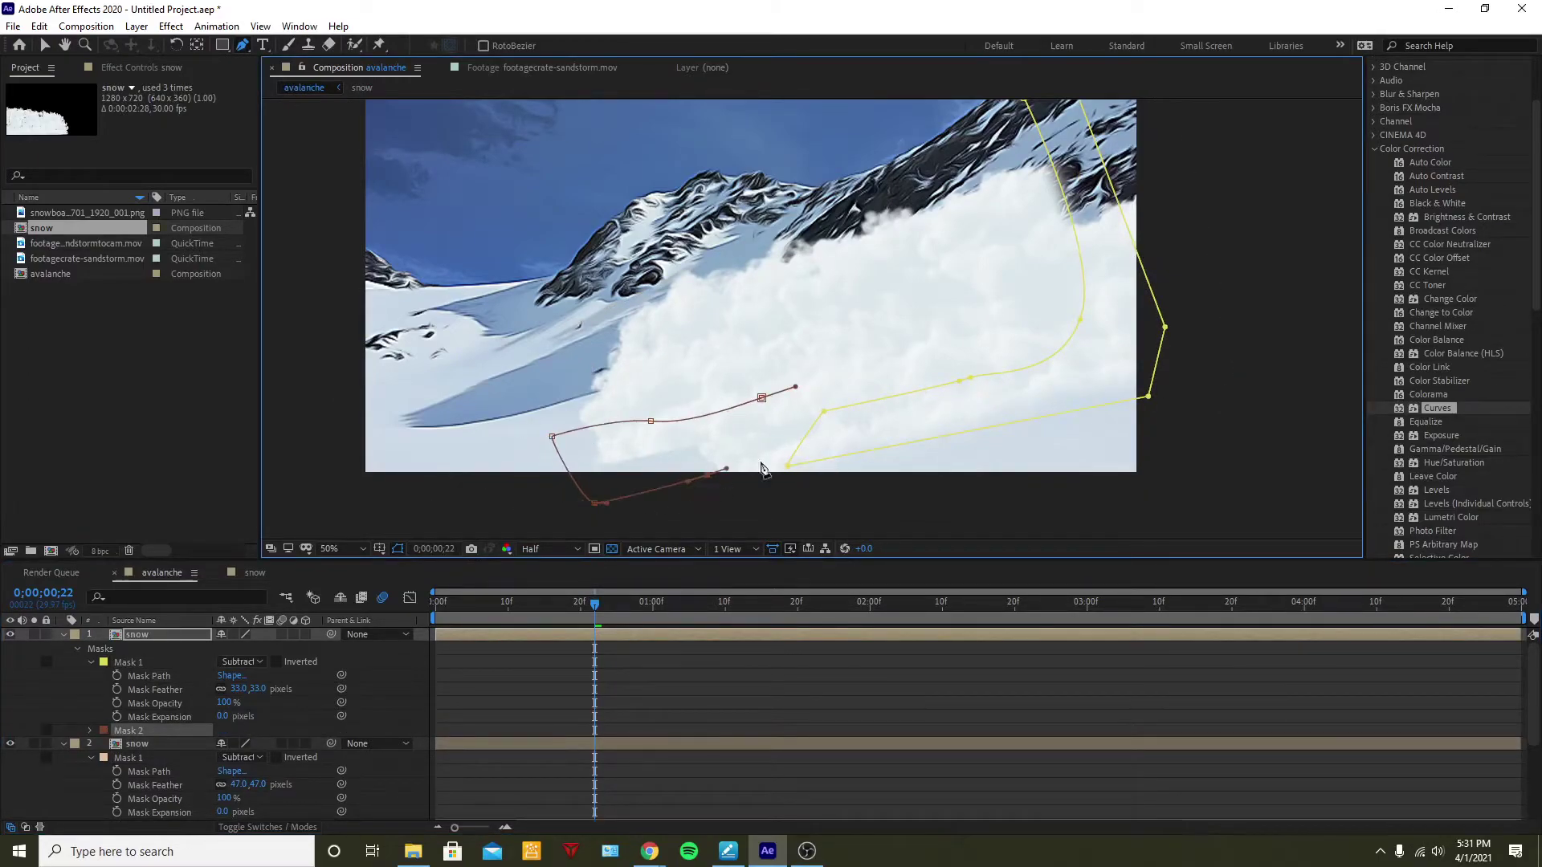
pyautogui.click(859, 450)
pyautogui.click(888, 405)
pyautogui.click(846, 387)
pyautogui.click(761, 398)
# Set Mask 2 to Subtract, reveal its properties, and preview the masked avalanche
pyautogui.click(241, 730)
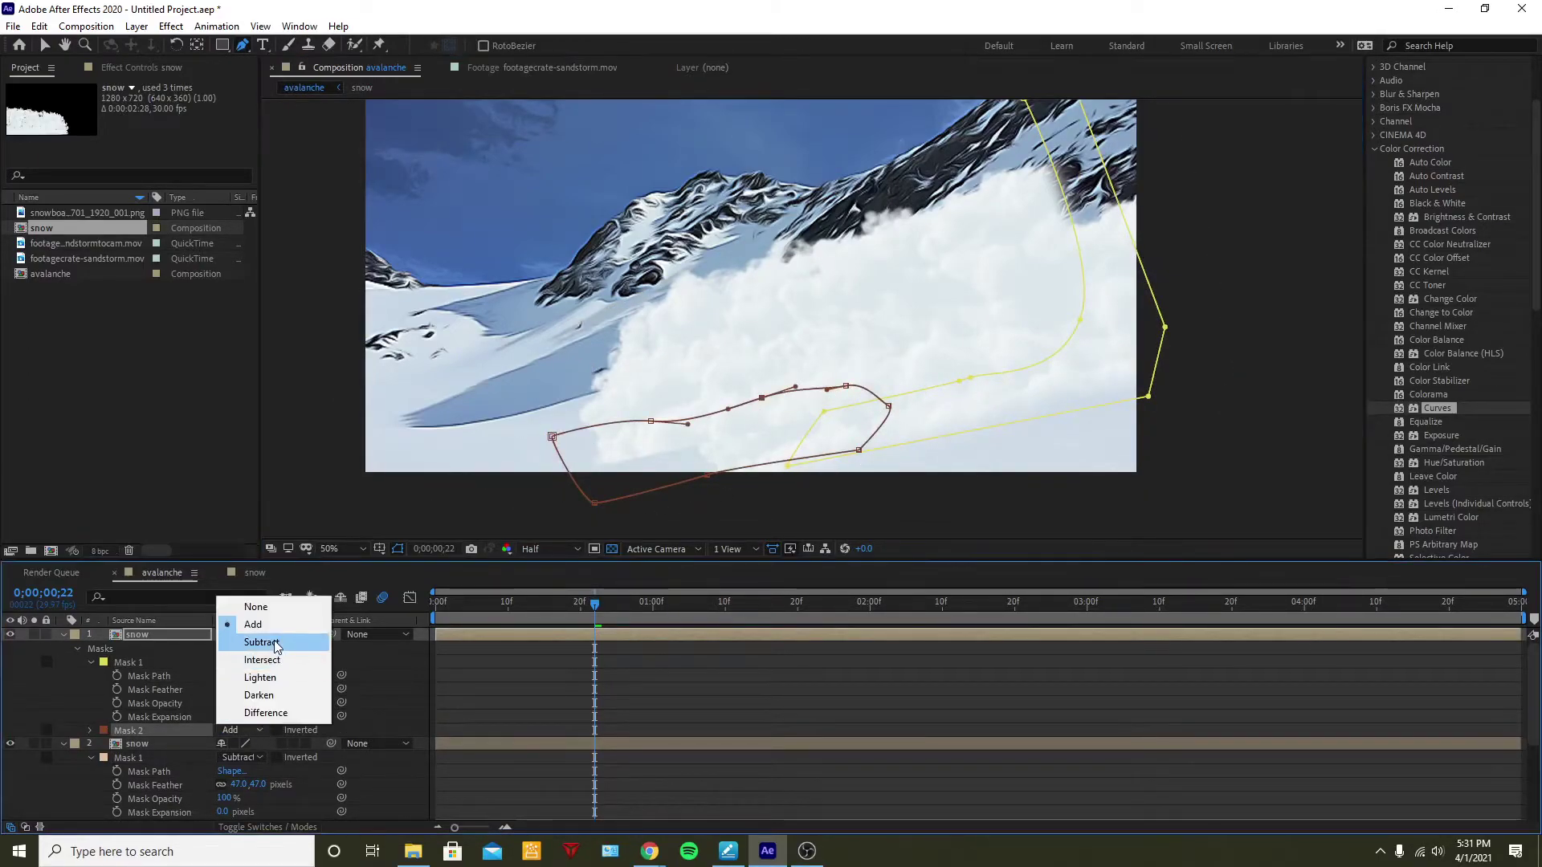
pyautogui.click(249, 641)
pyautogui.click(91, 730)
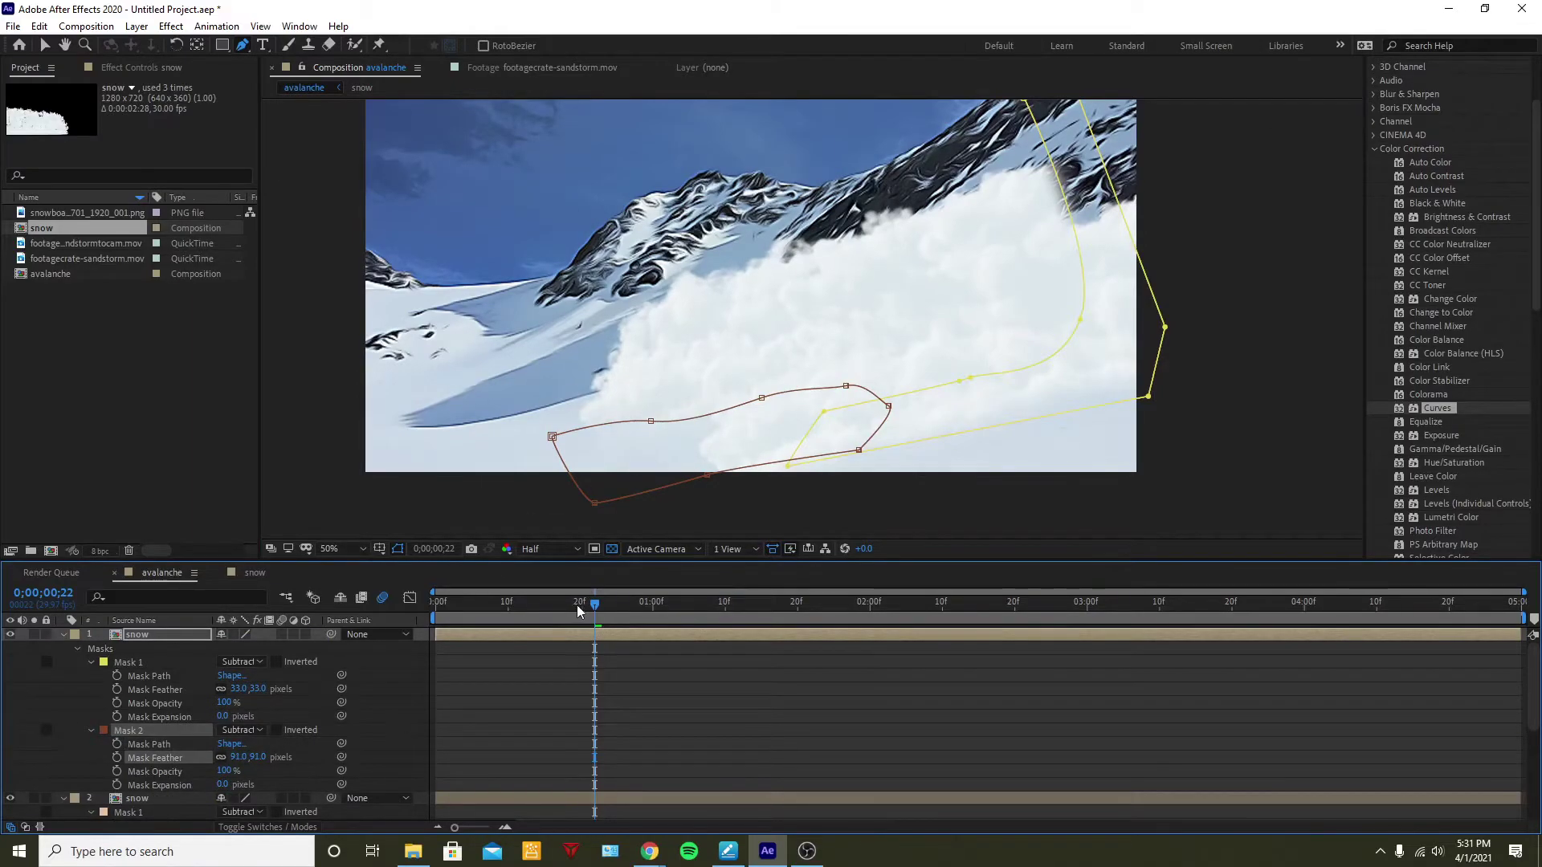
pyautogui.press('space')
pyautogui.press('space')
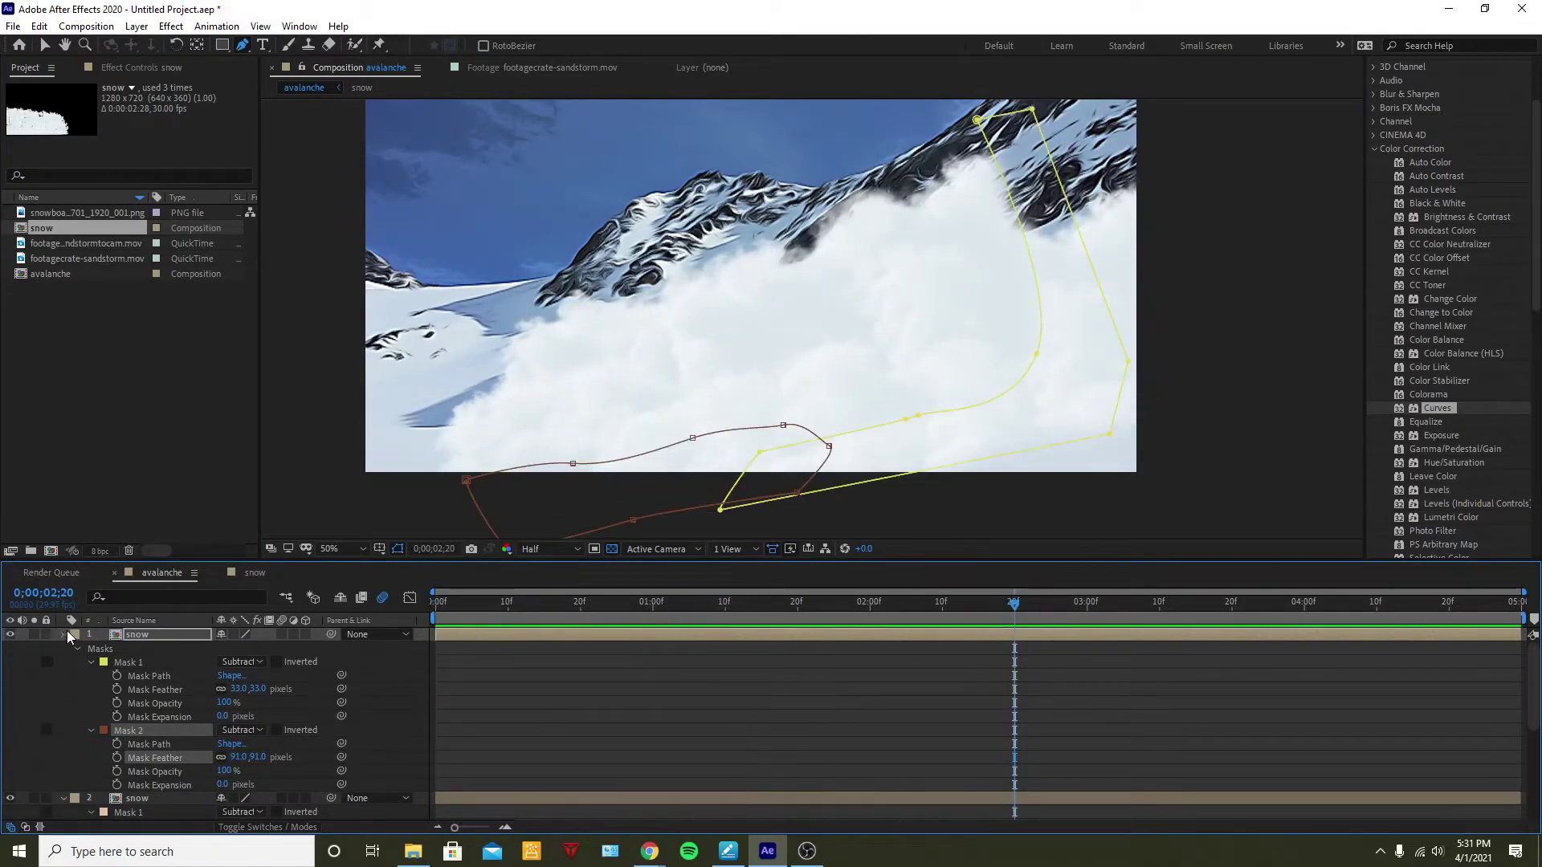
pyautogui.click(63, 635)
pyautogui.press('Home')
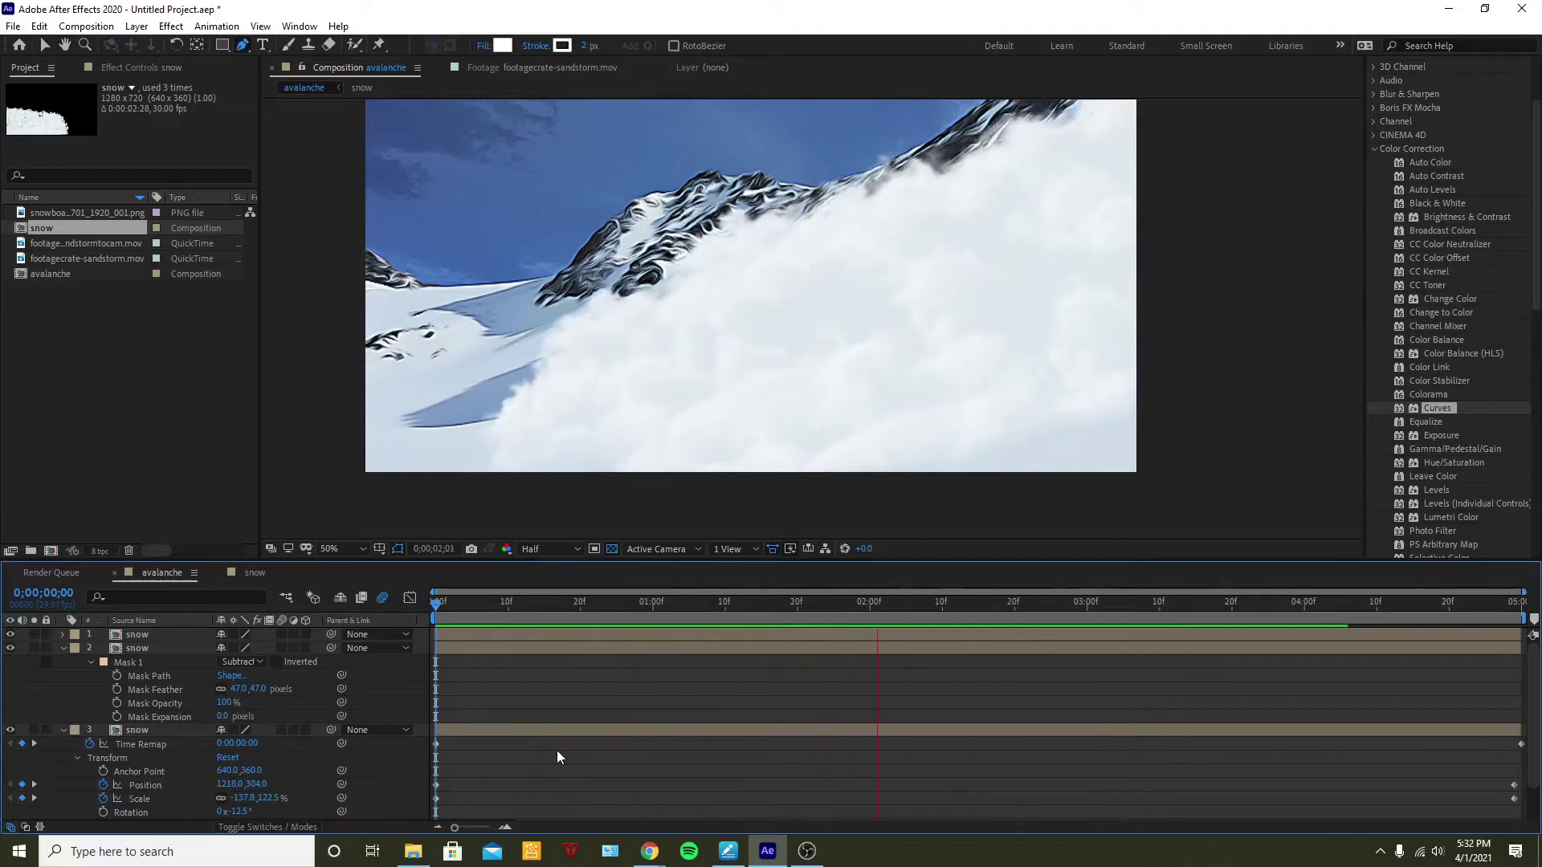
# Preview the avalanche, then select the top snow layer and toggle its visibility to compare
pyautogui.press('space')
pyautogui.moveTo(750, 512); pyautogui.dragTo(808, 574)
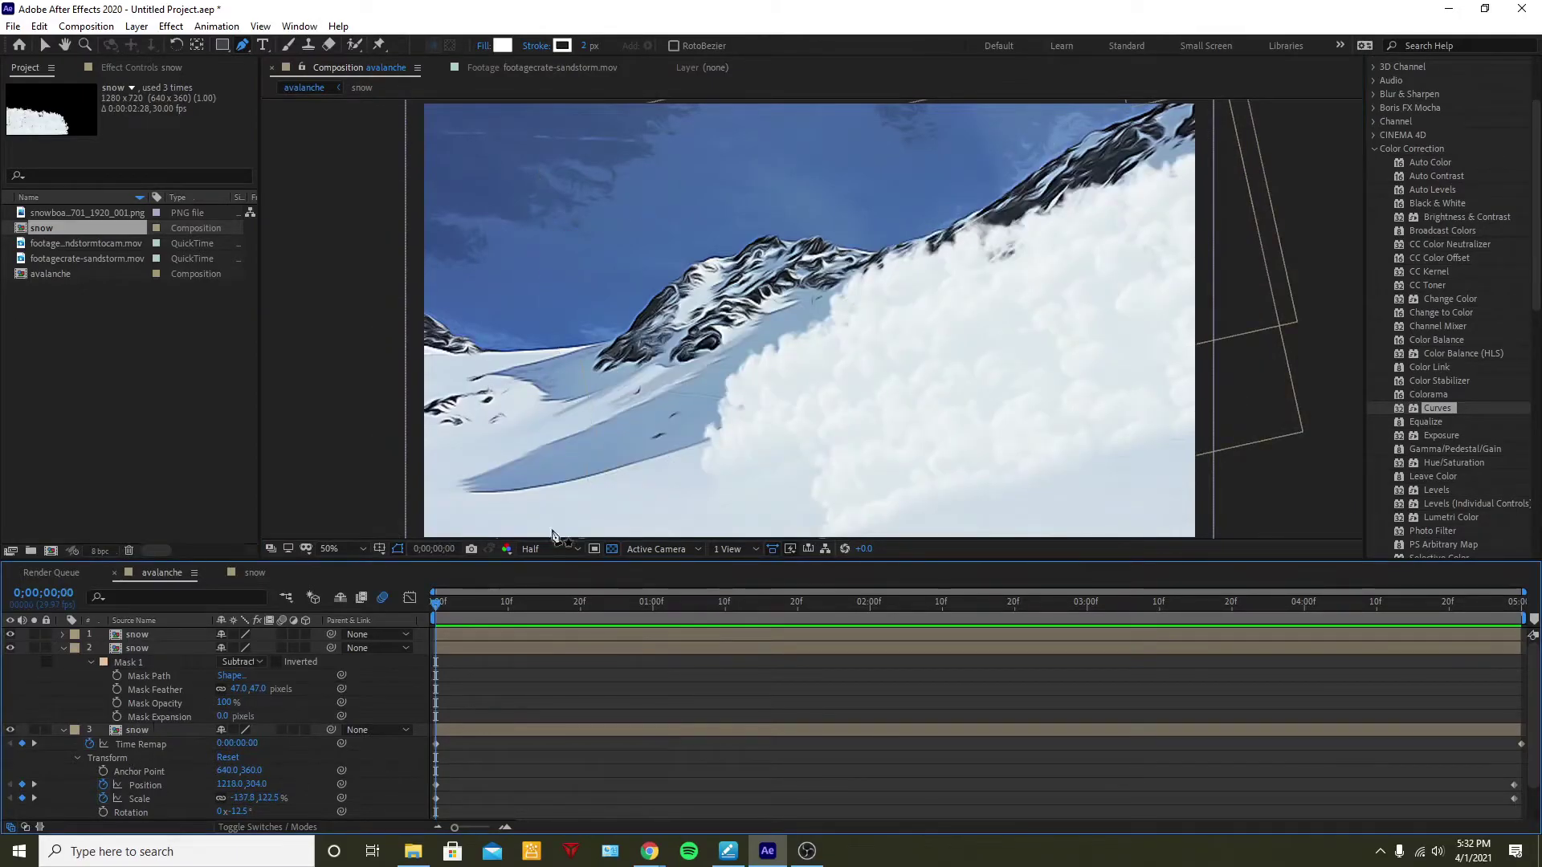
pyautogui.press('v')
pyautogui.click(769, 408)
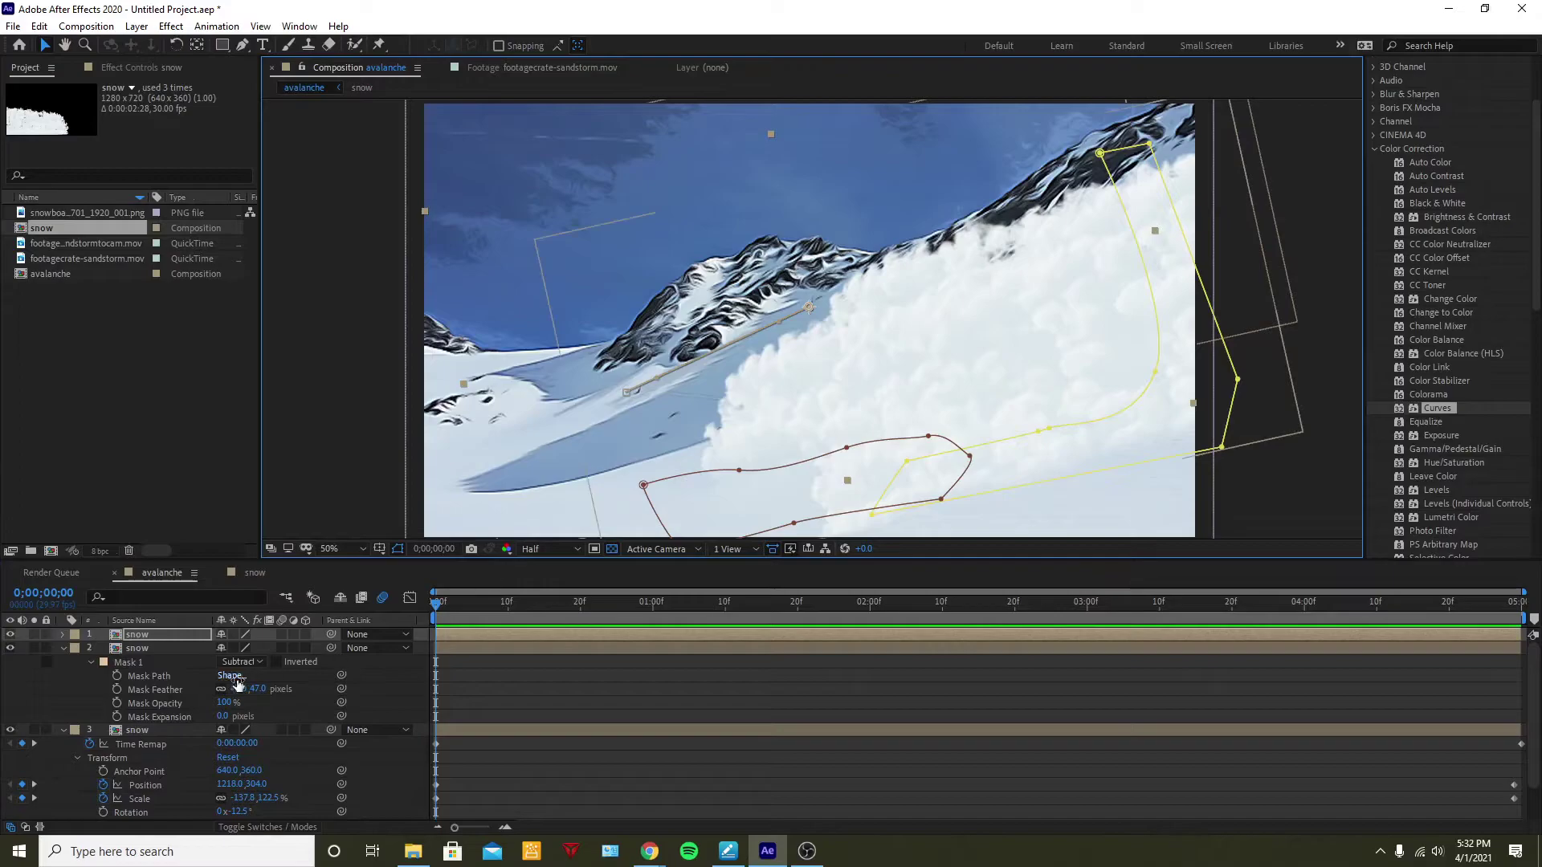
pyautogui.click(64, 648)
pyautogui.click(10, 635)
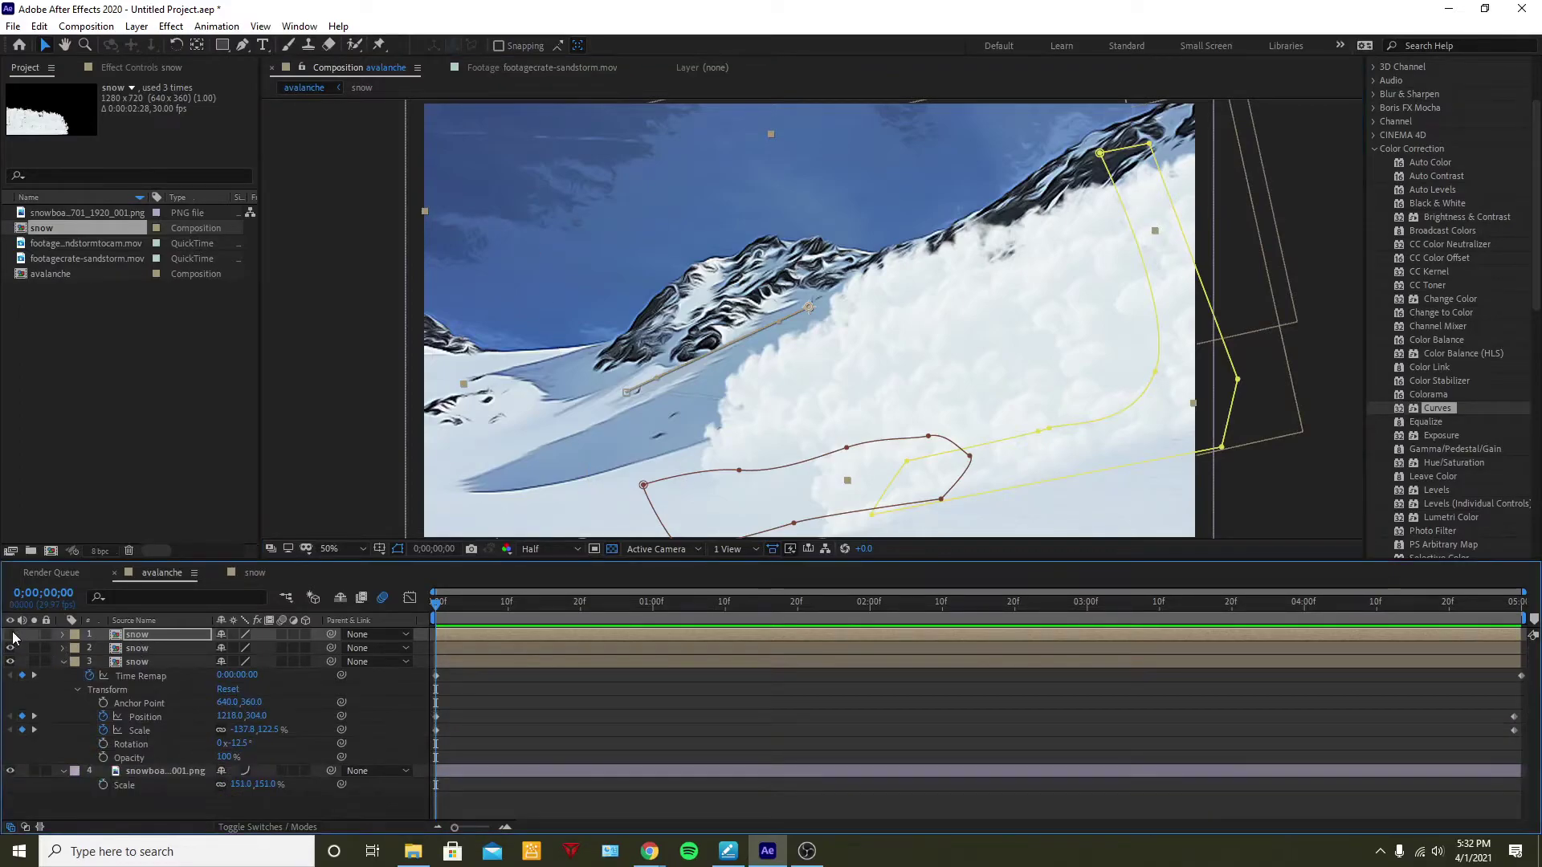
pyautogui.click(11, 634)
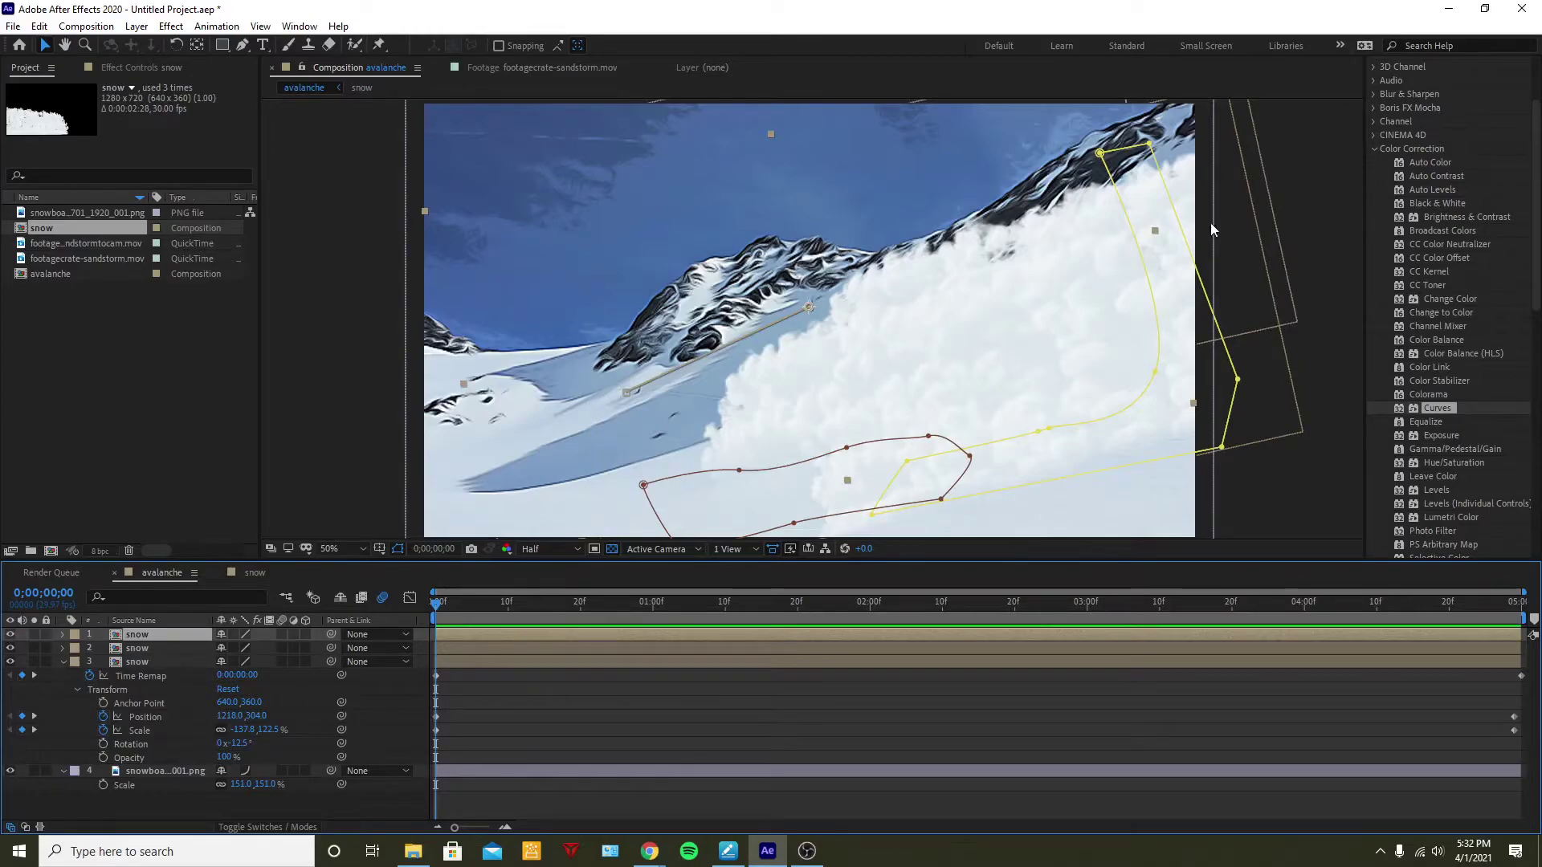
pyautogui.click(63, 634)
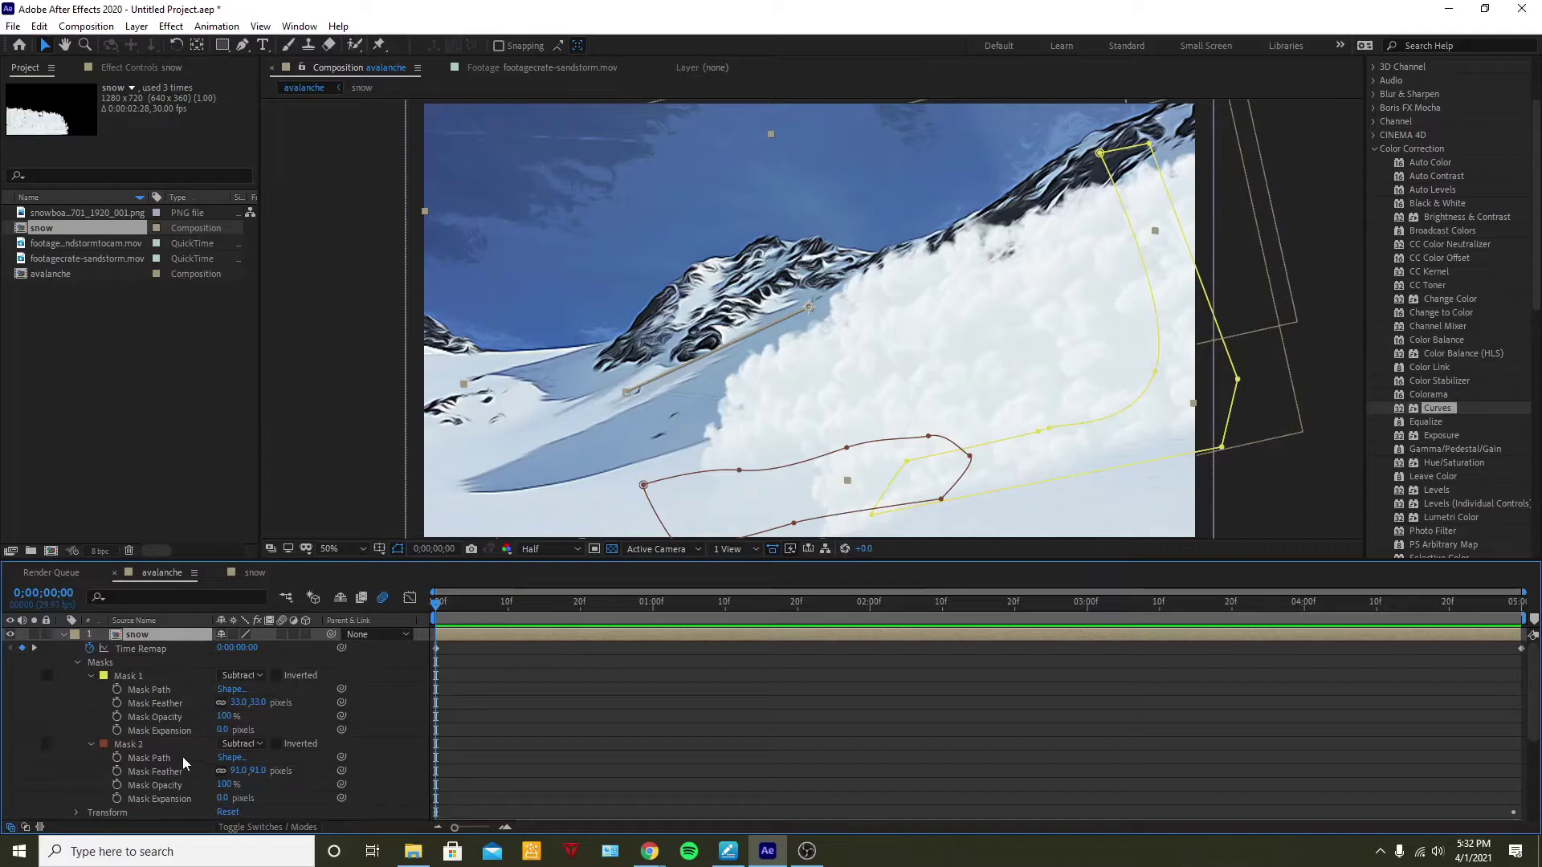
# Nudge the top snow layer's last motion-path point at 0;00;02;27 and preview the result
pyautogui.press('p')
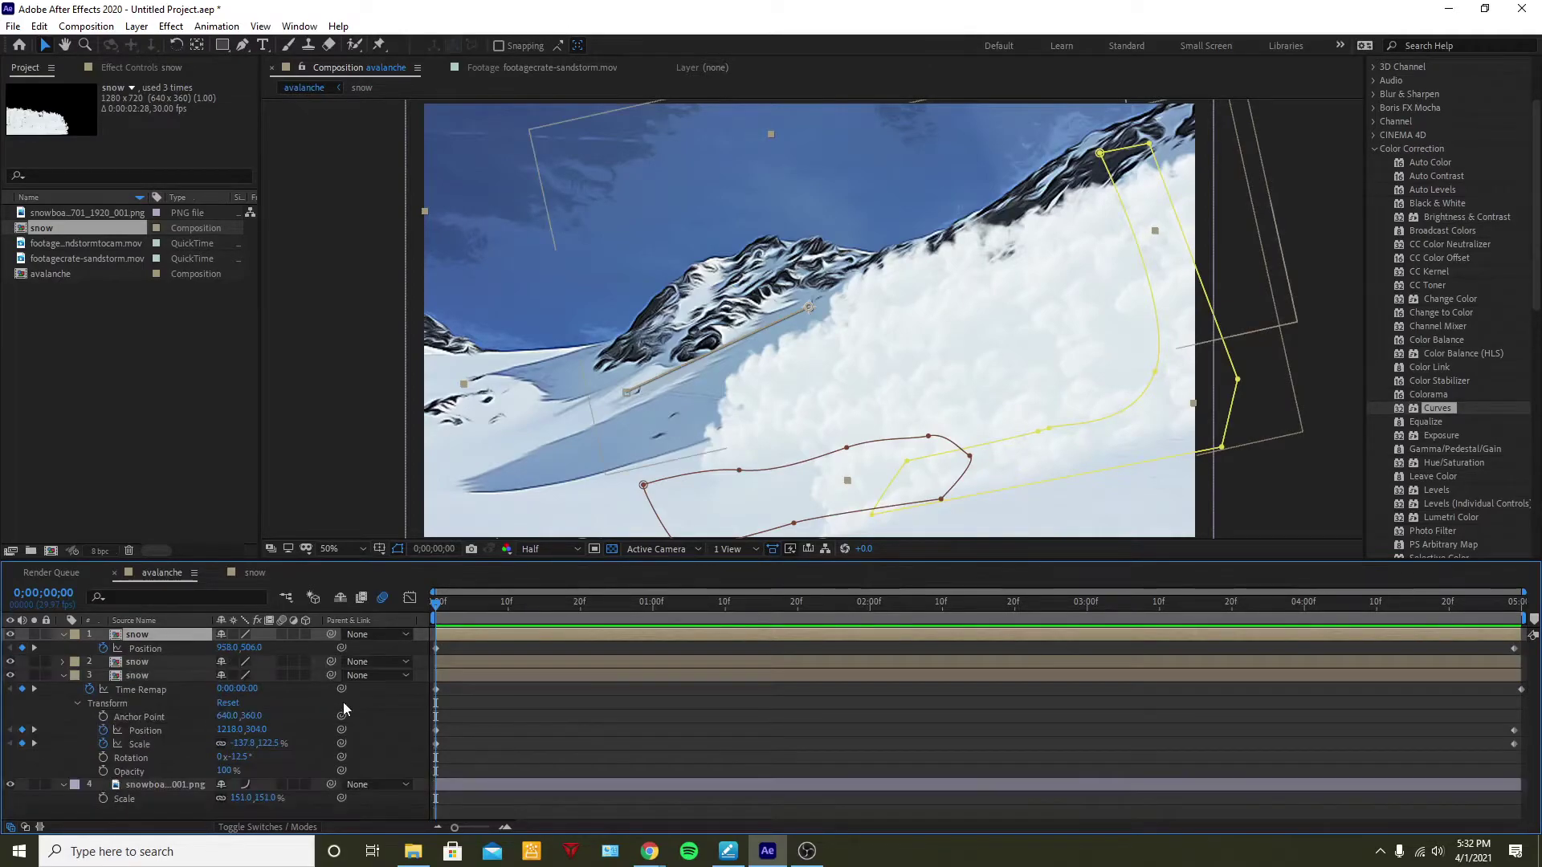
pyautogui.moveTo(492, 609); pyautogui.dragTo(966, 649)
pyautogui.press('End')
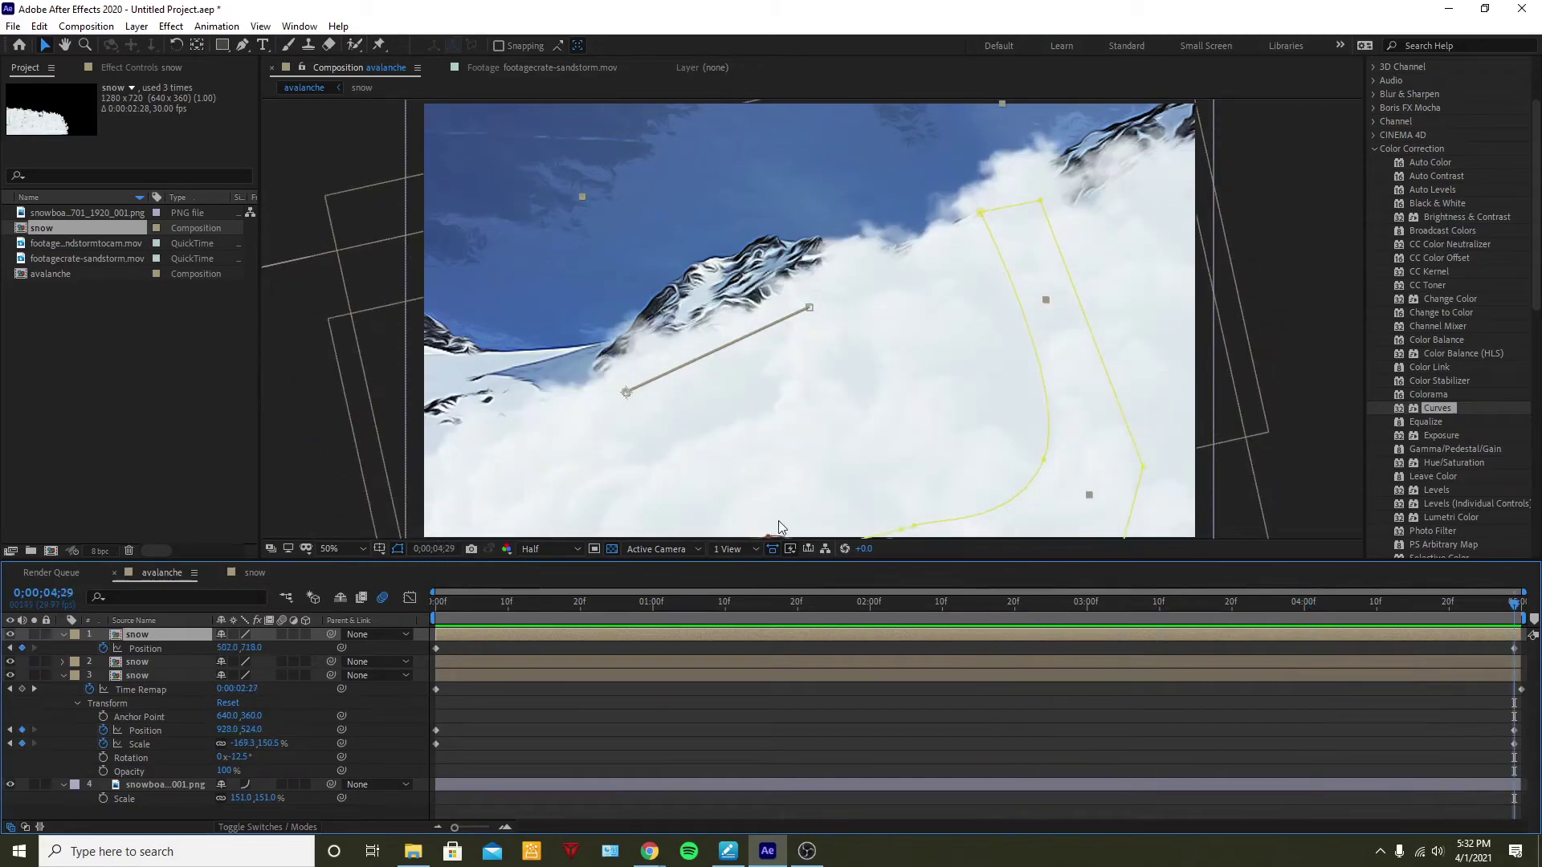
pyautogui.click(1062, 601)
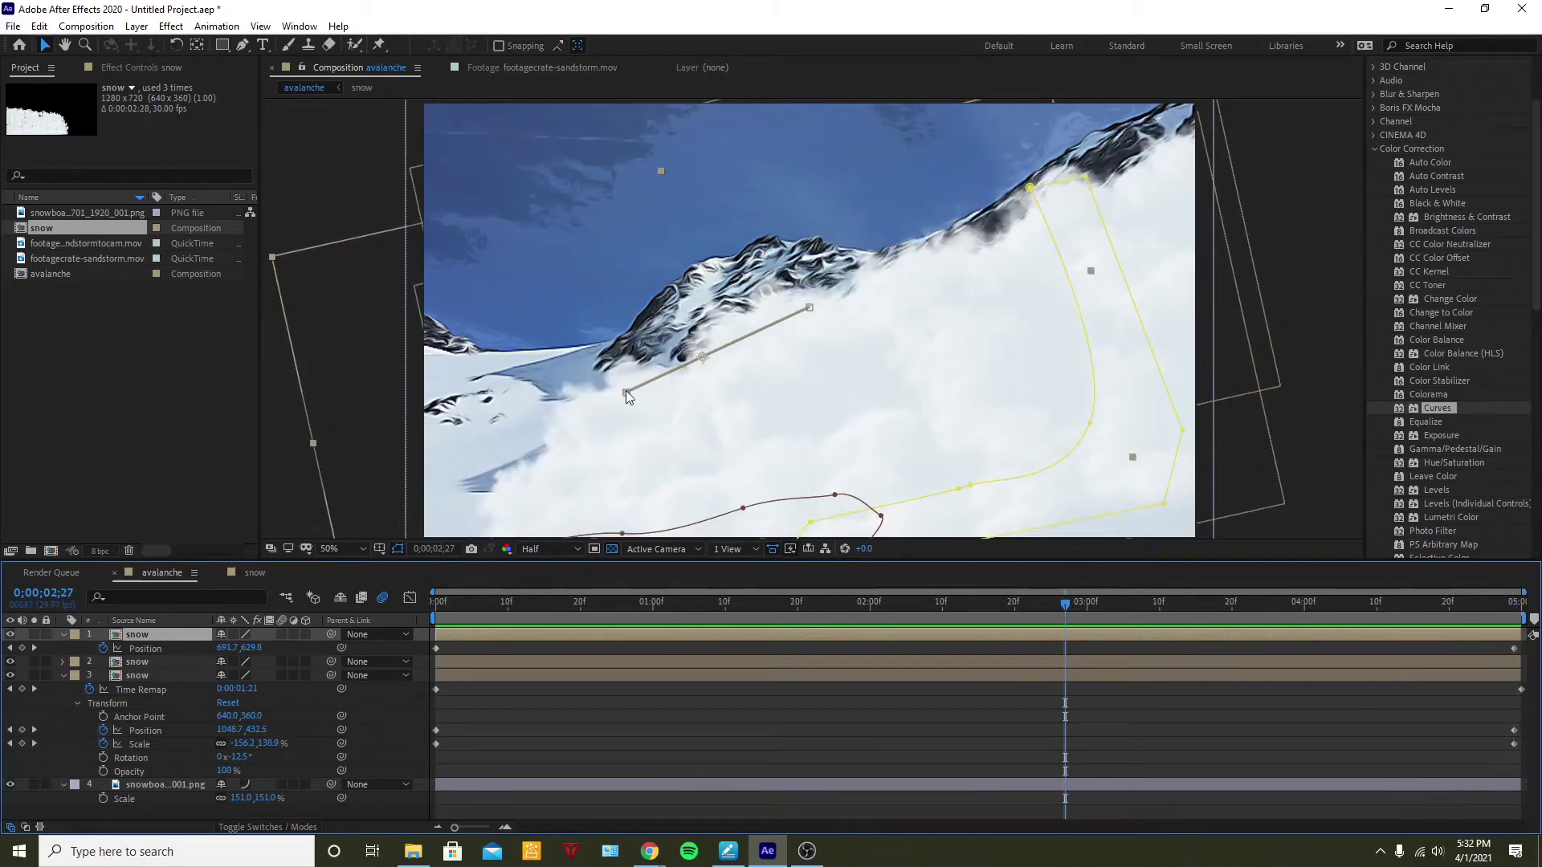
pyautogui.moveTo(625, 391); pyautogui.dragTo(515, 426)
pyautogui.click(615, 773)
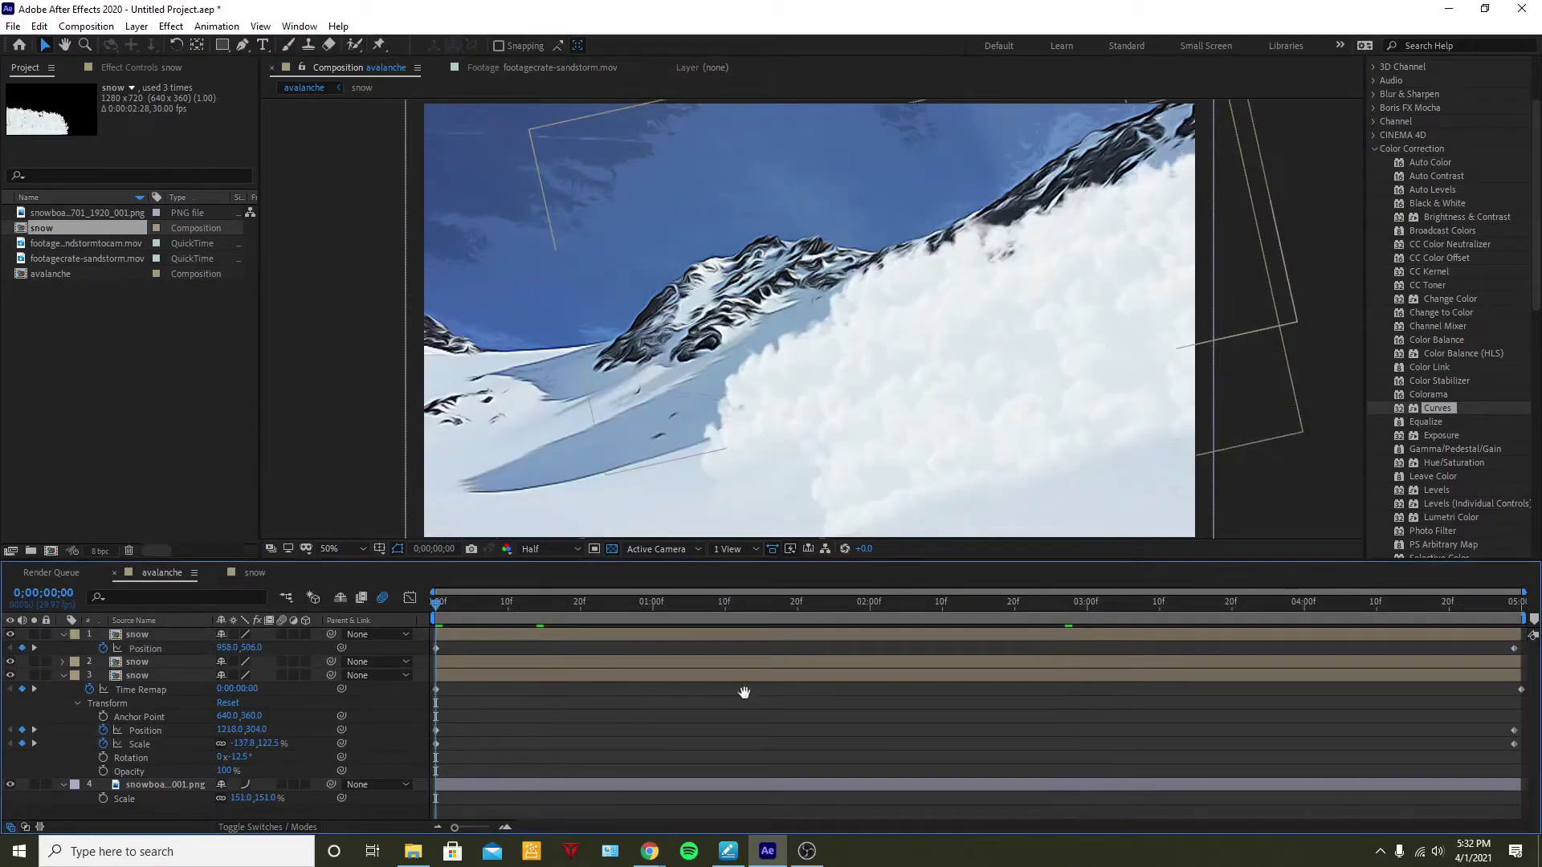
pyautogui.press('space')
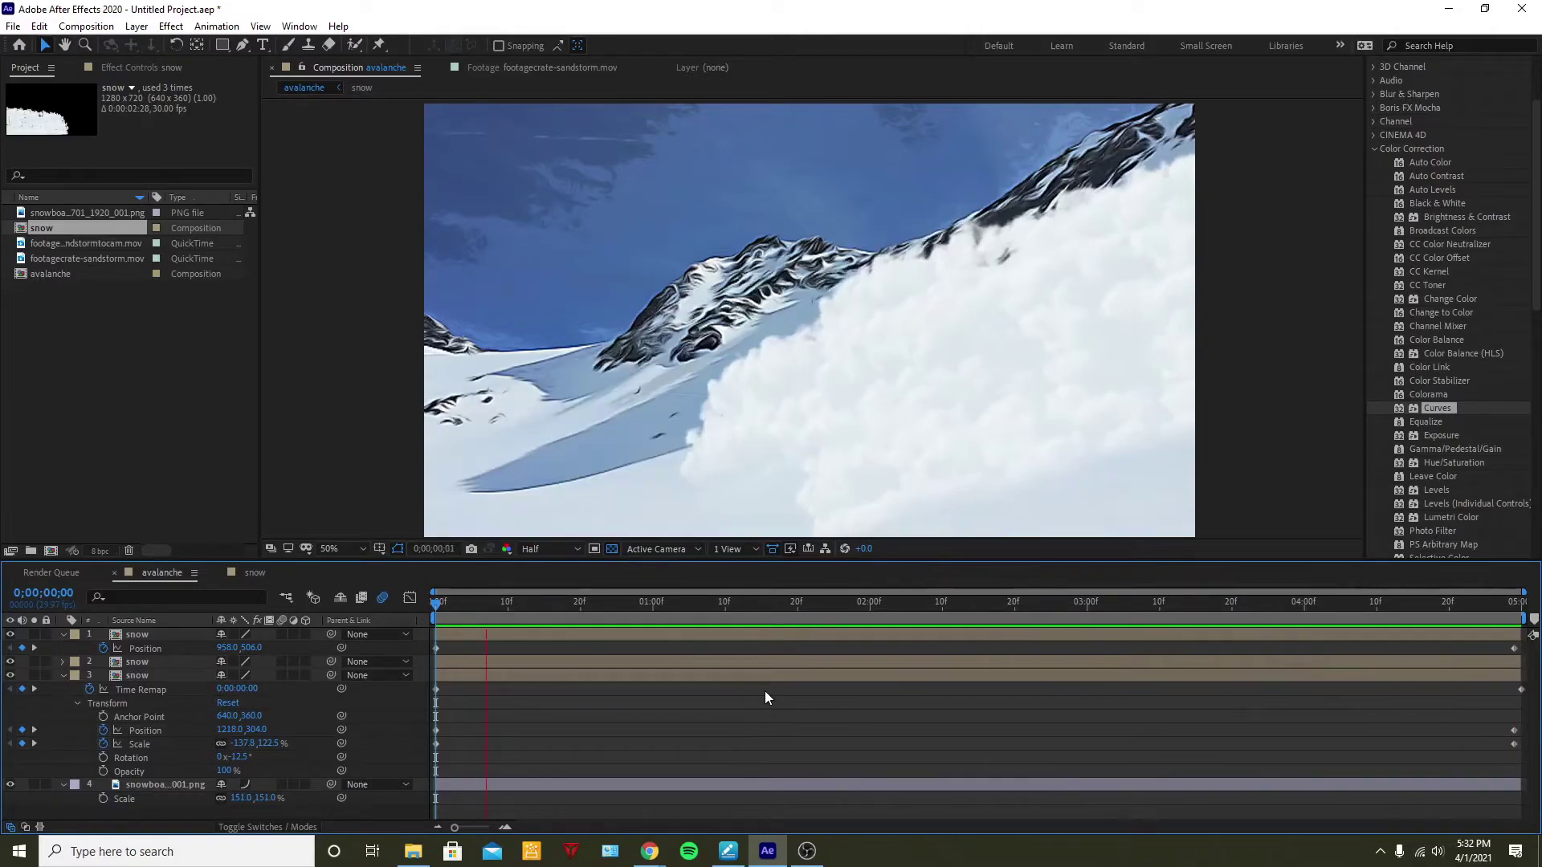
pyautogui.press('space')
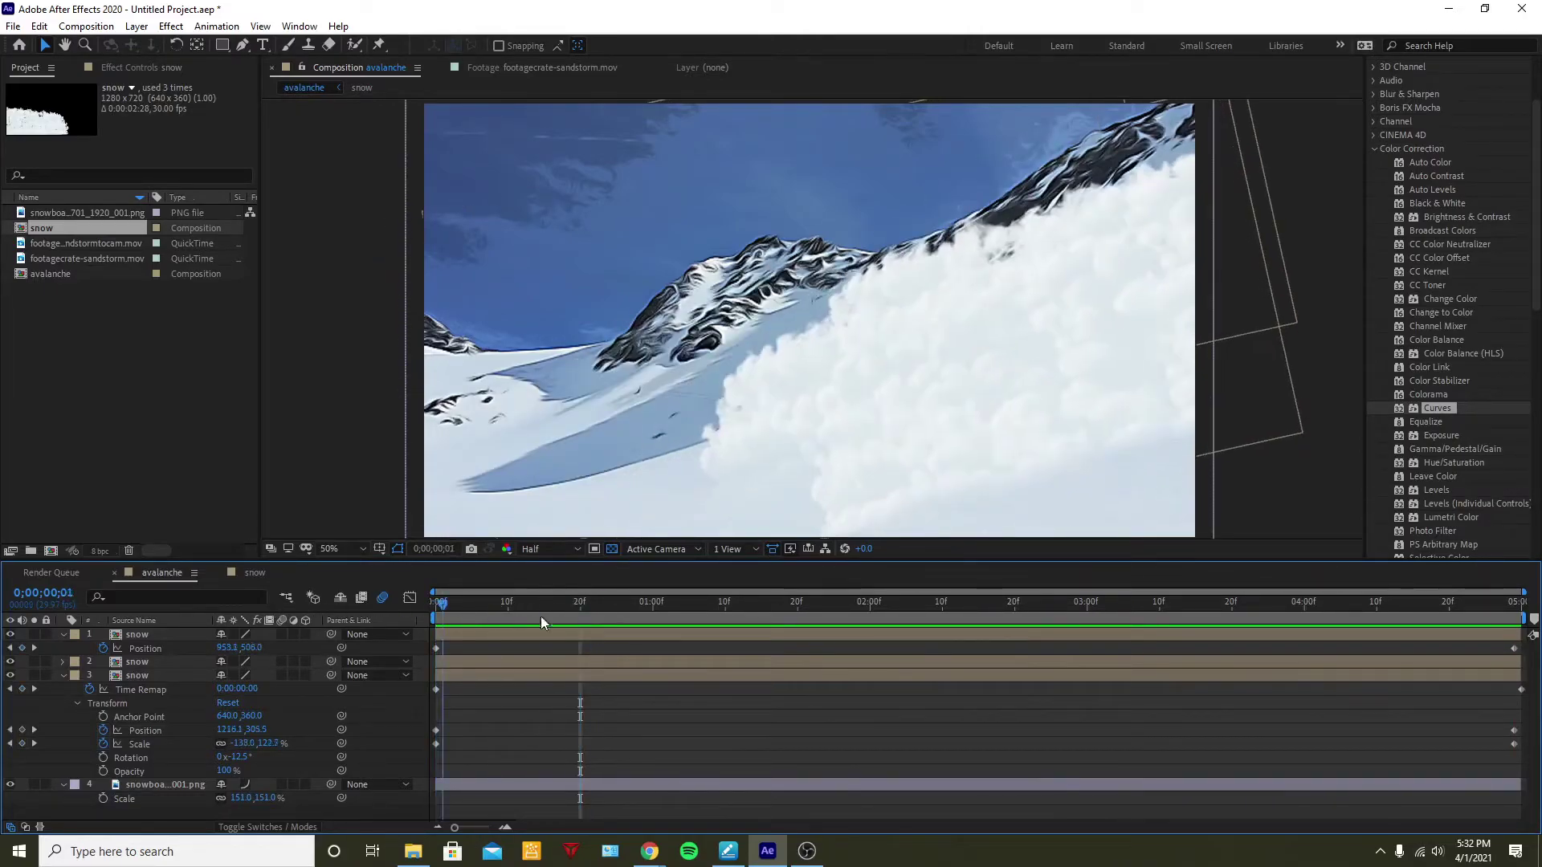
pyautogui.press('space')
pyautogui.press('space')
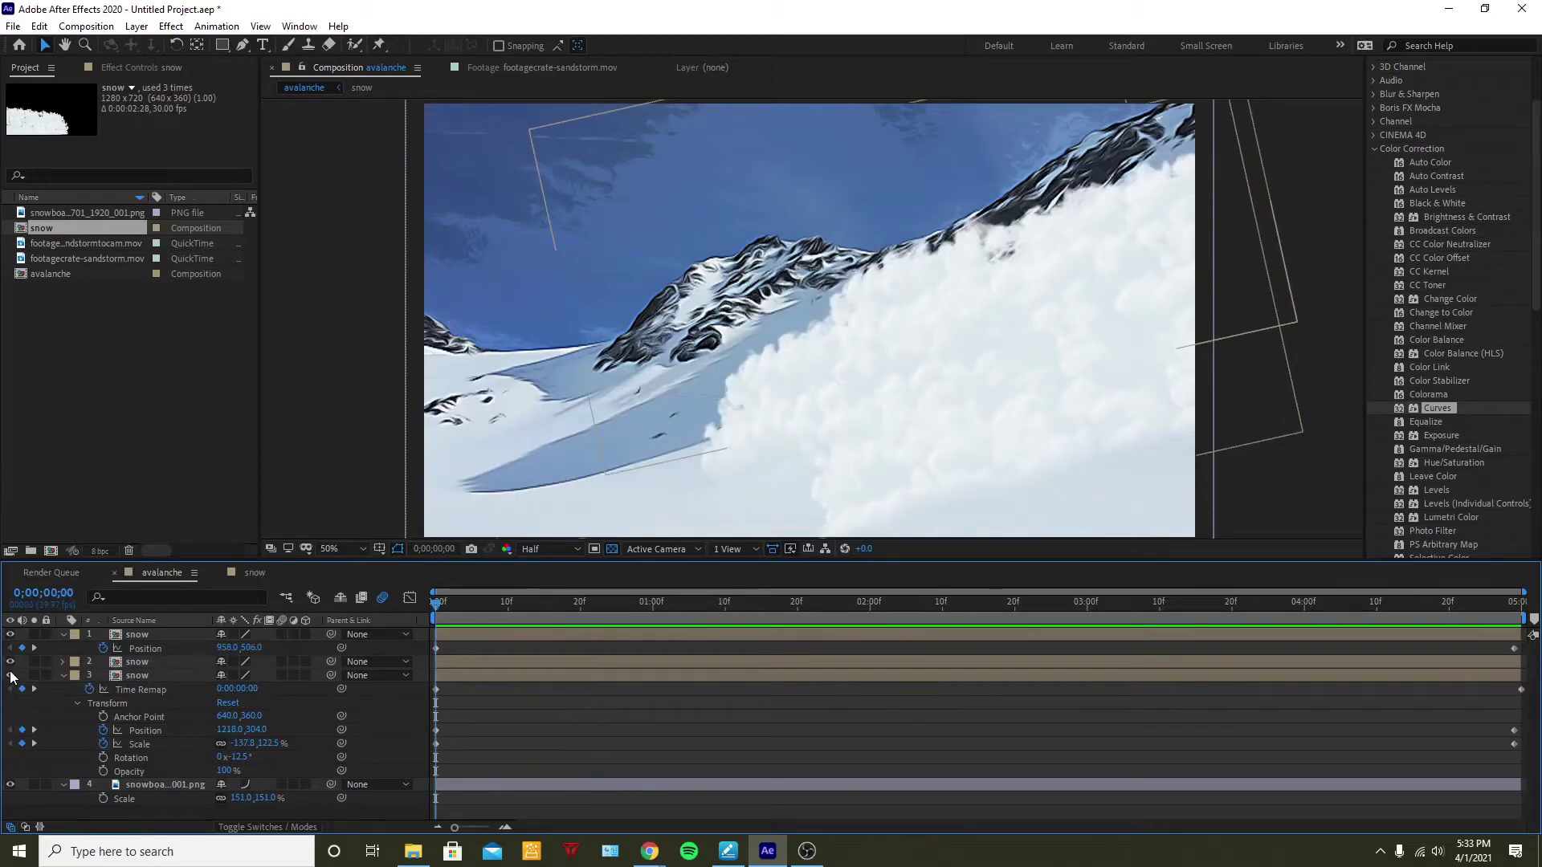
# Turn off snow layers 1–3 so only the mountain image shows
pyautogui.click(10, 675)
pyautogui.click(10, 661)
pyautogui.click(10, 634)
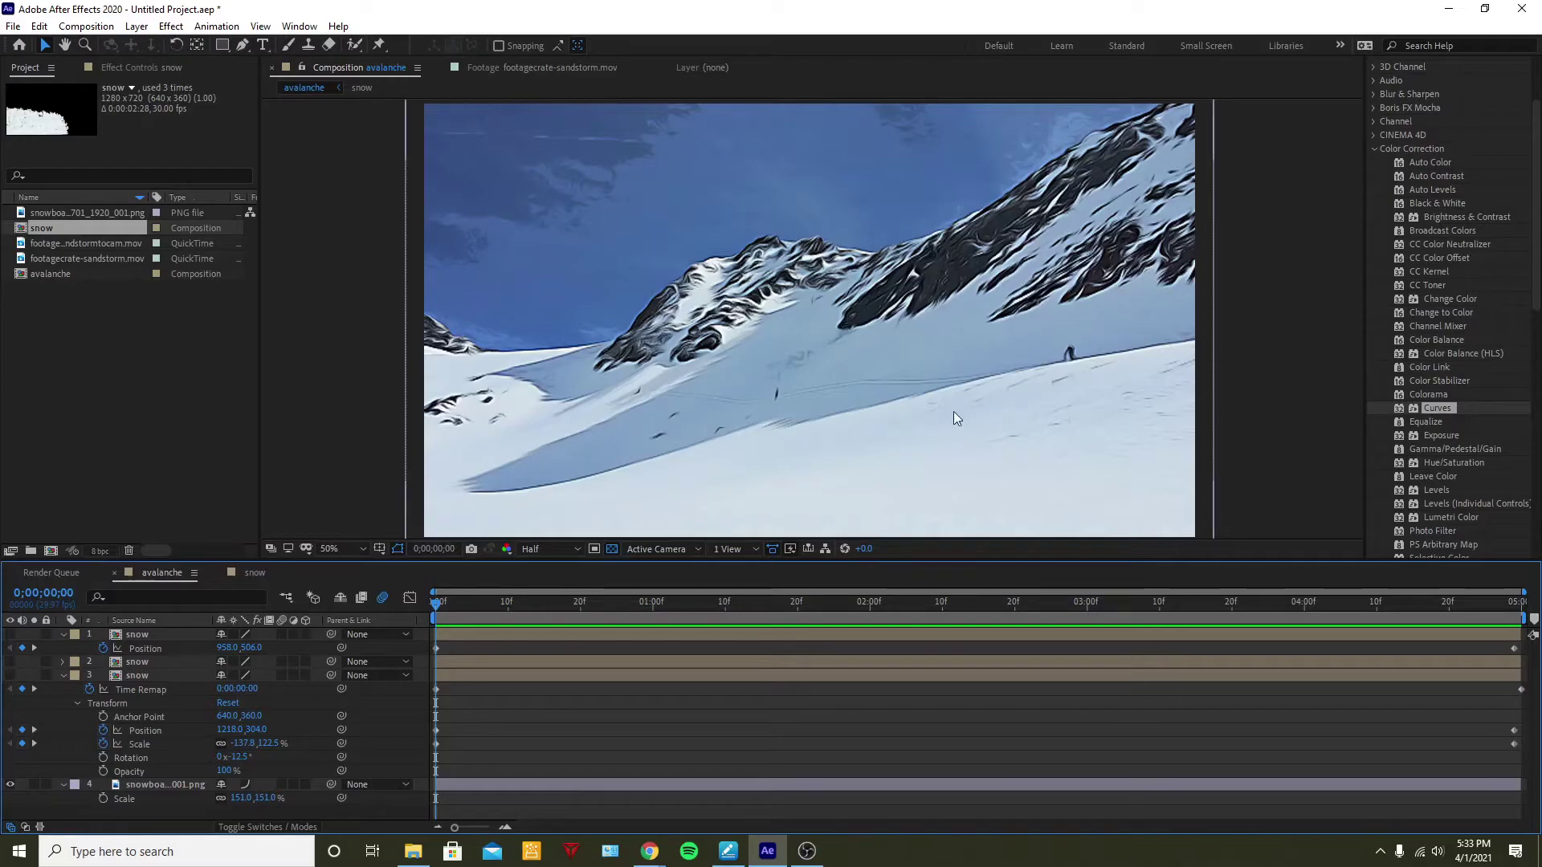
pyautogui.click(11, 676)
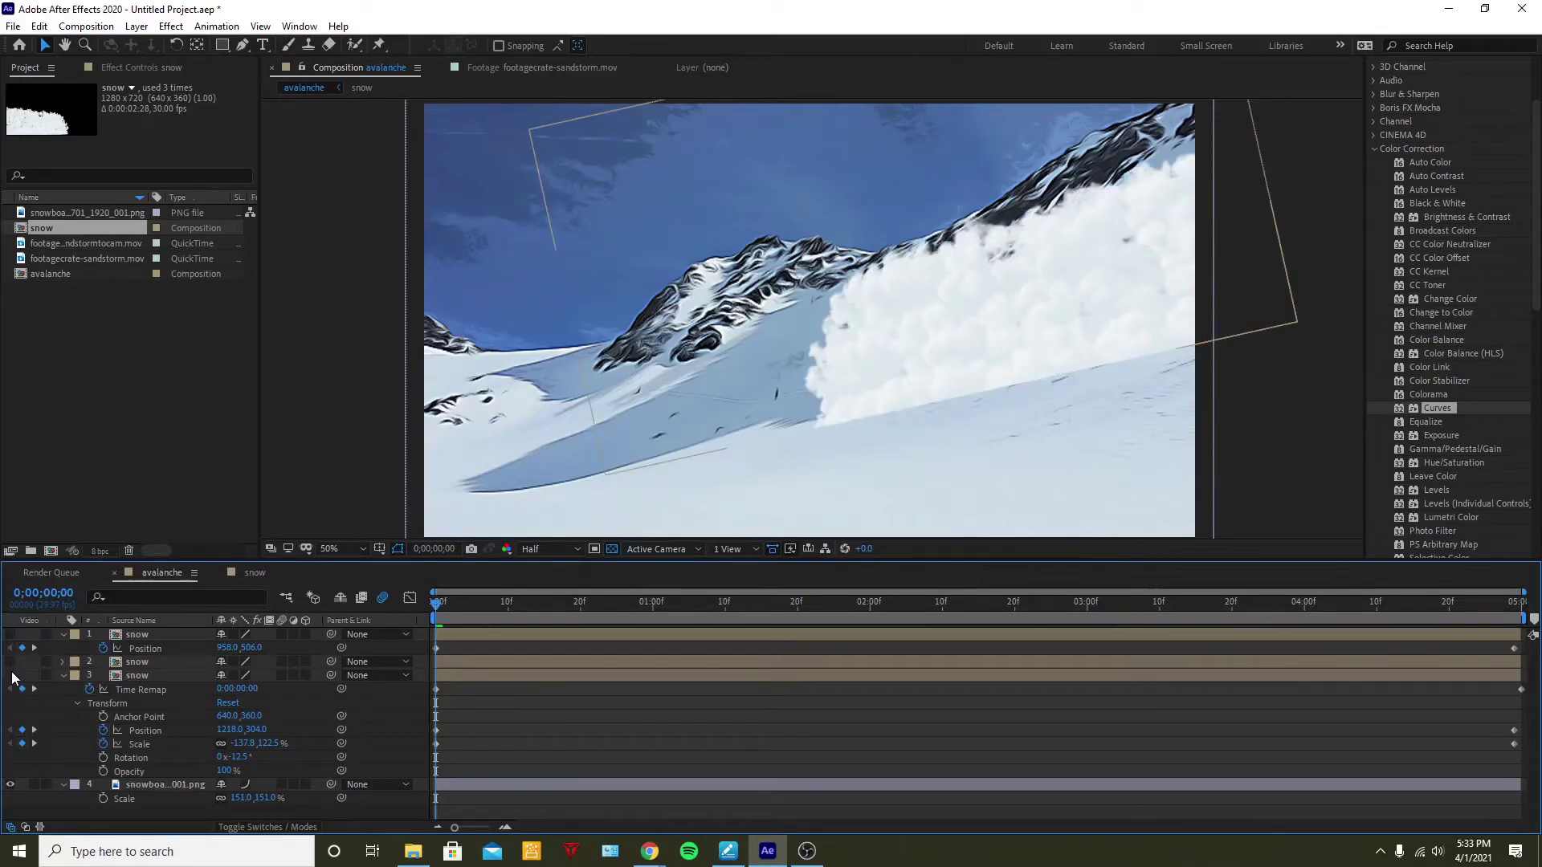
pyautogui.click(11, 675)
# Duplicate the snowboard image layer and move the copy to the top of the layer stack
pyautogui.click(146, 787)
pyautogui.rightClick(139, 787)
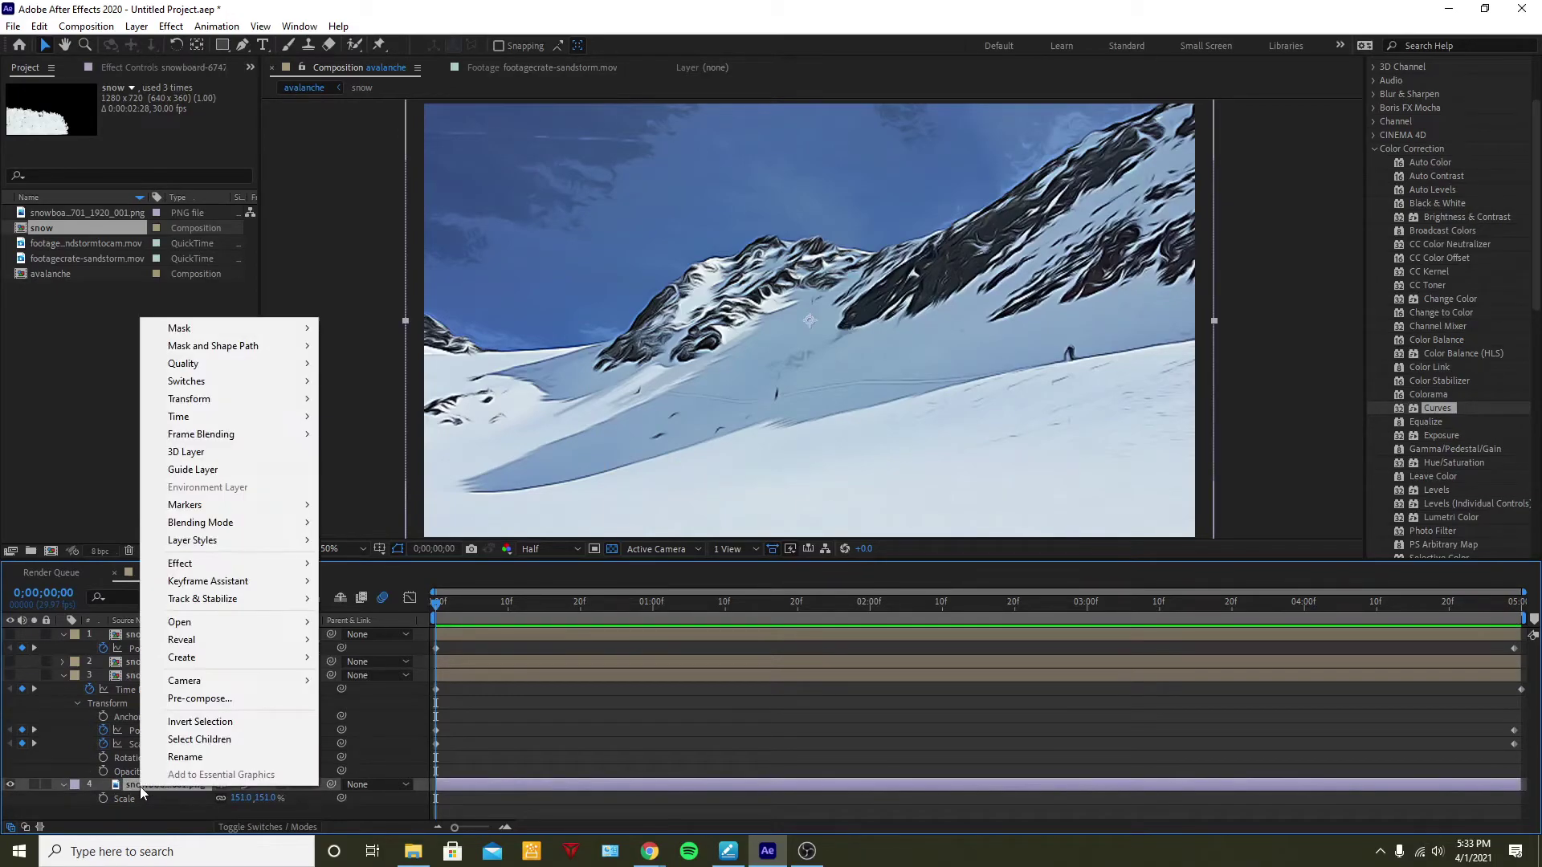
pyautogui.click(130, 791)
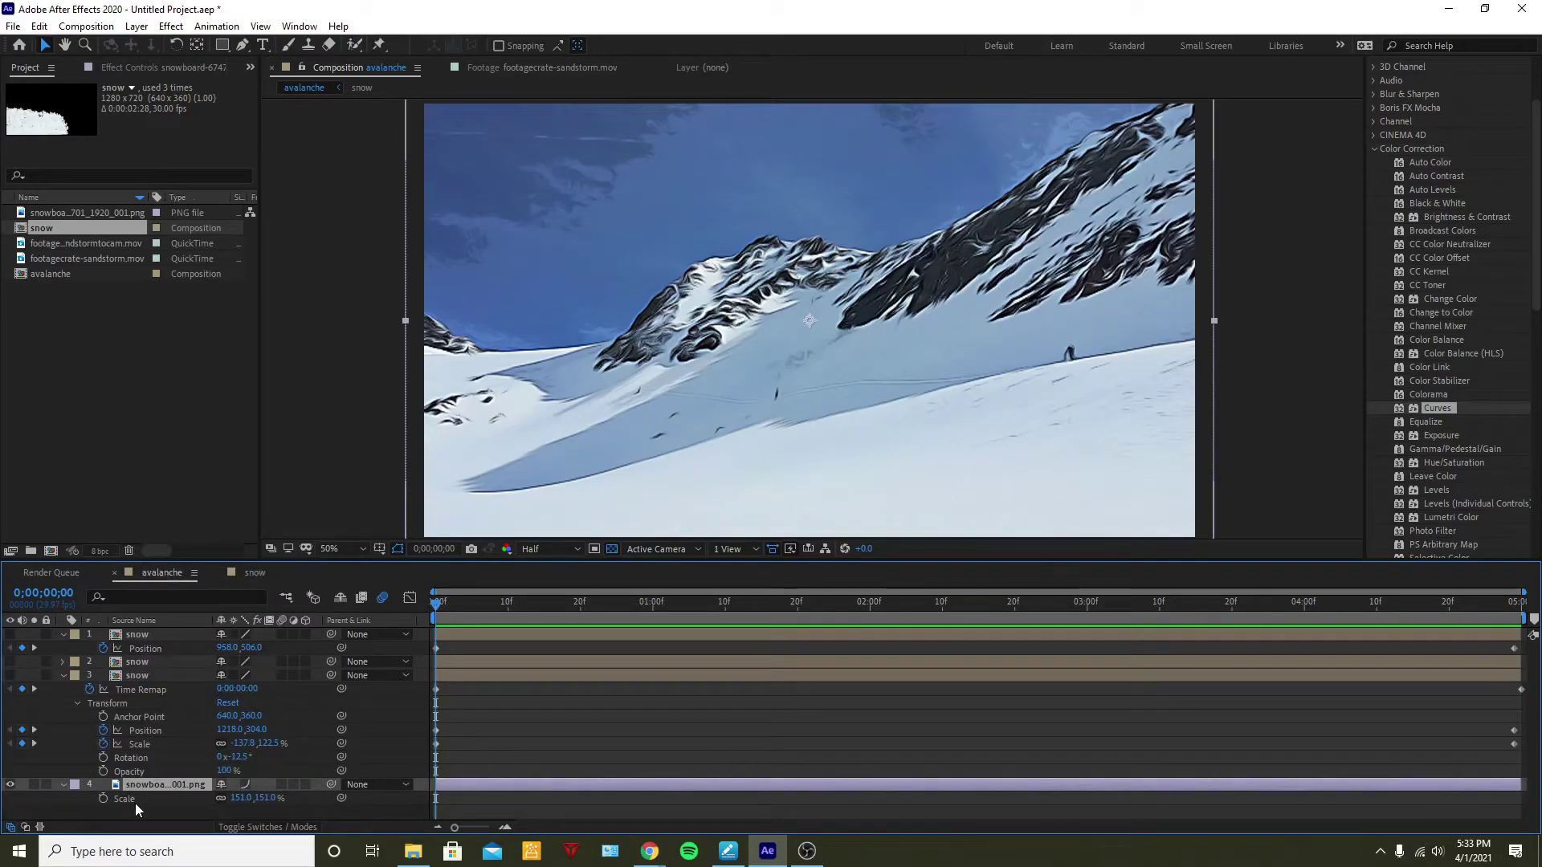
pyautogui.hotkey('ctrl', 'd')
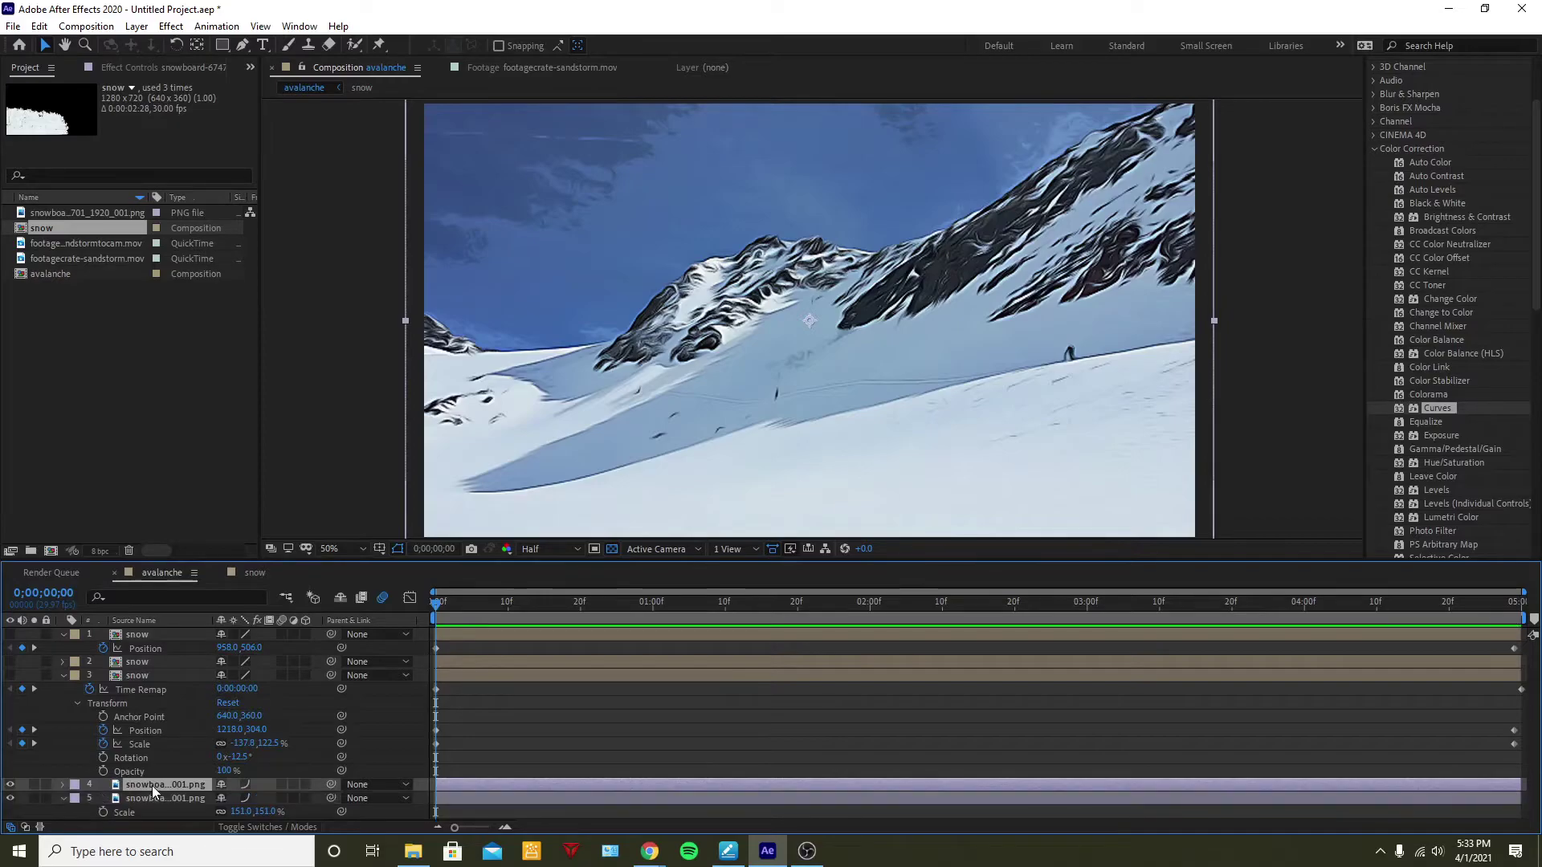
pyautogui.moveTo(152, 785); pyautogui.dragTo(140, 630)
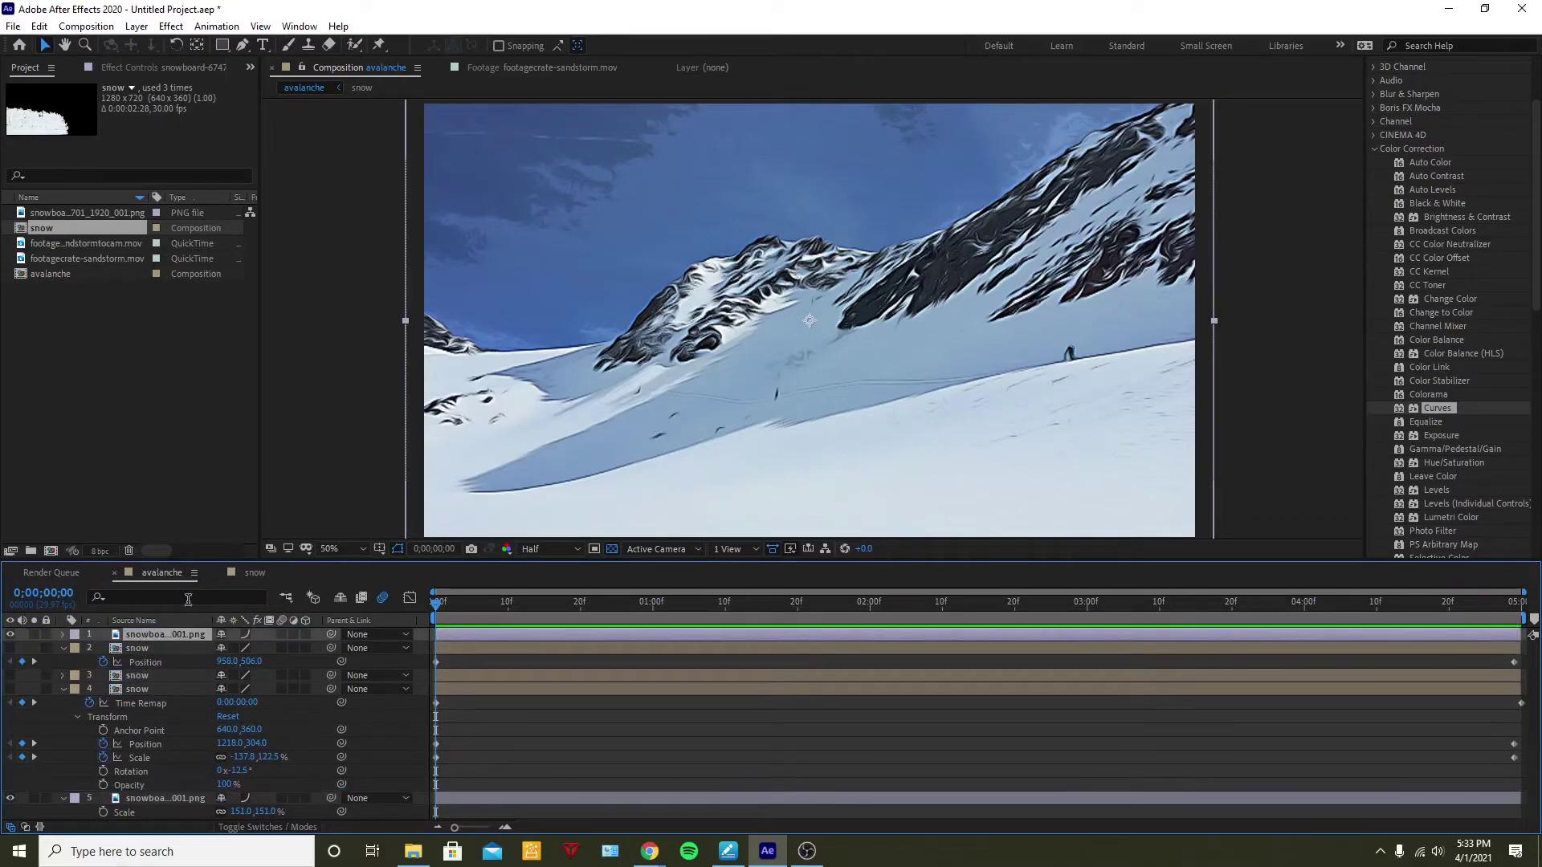
# Draw a closed Pen mask on the copy tracing the foreground slope's snow line
pyautogui.click(242, 45)
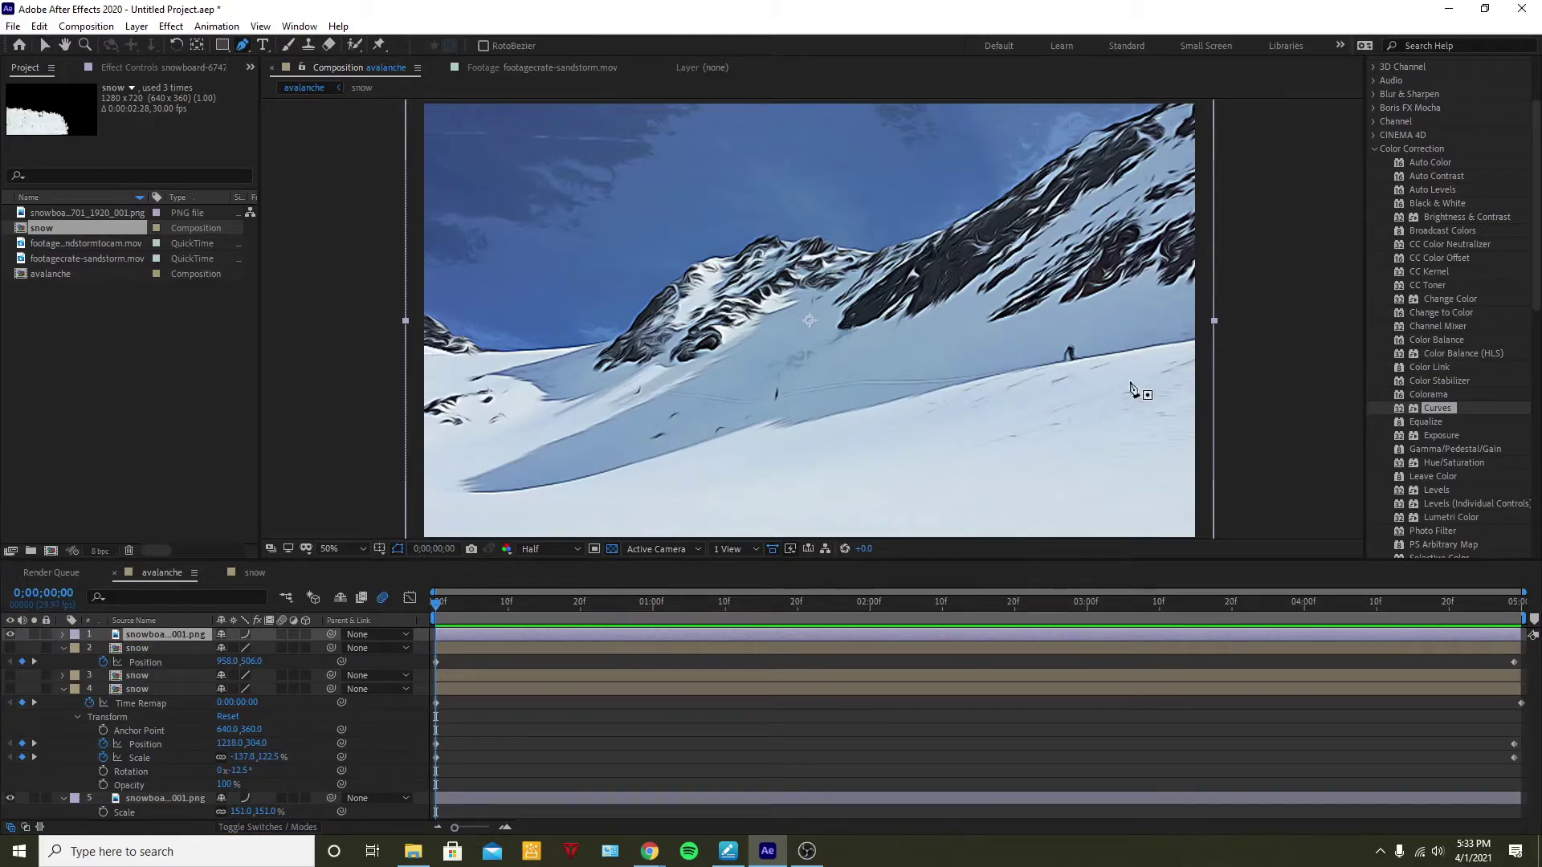
pyautogui.click(1230, 330)
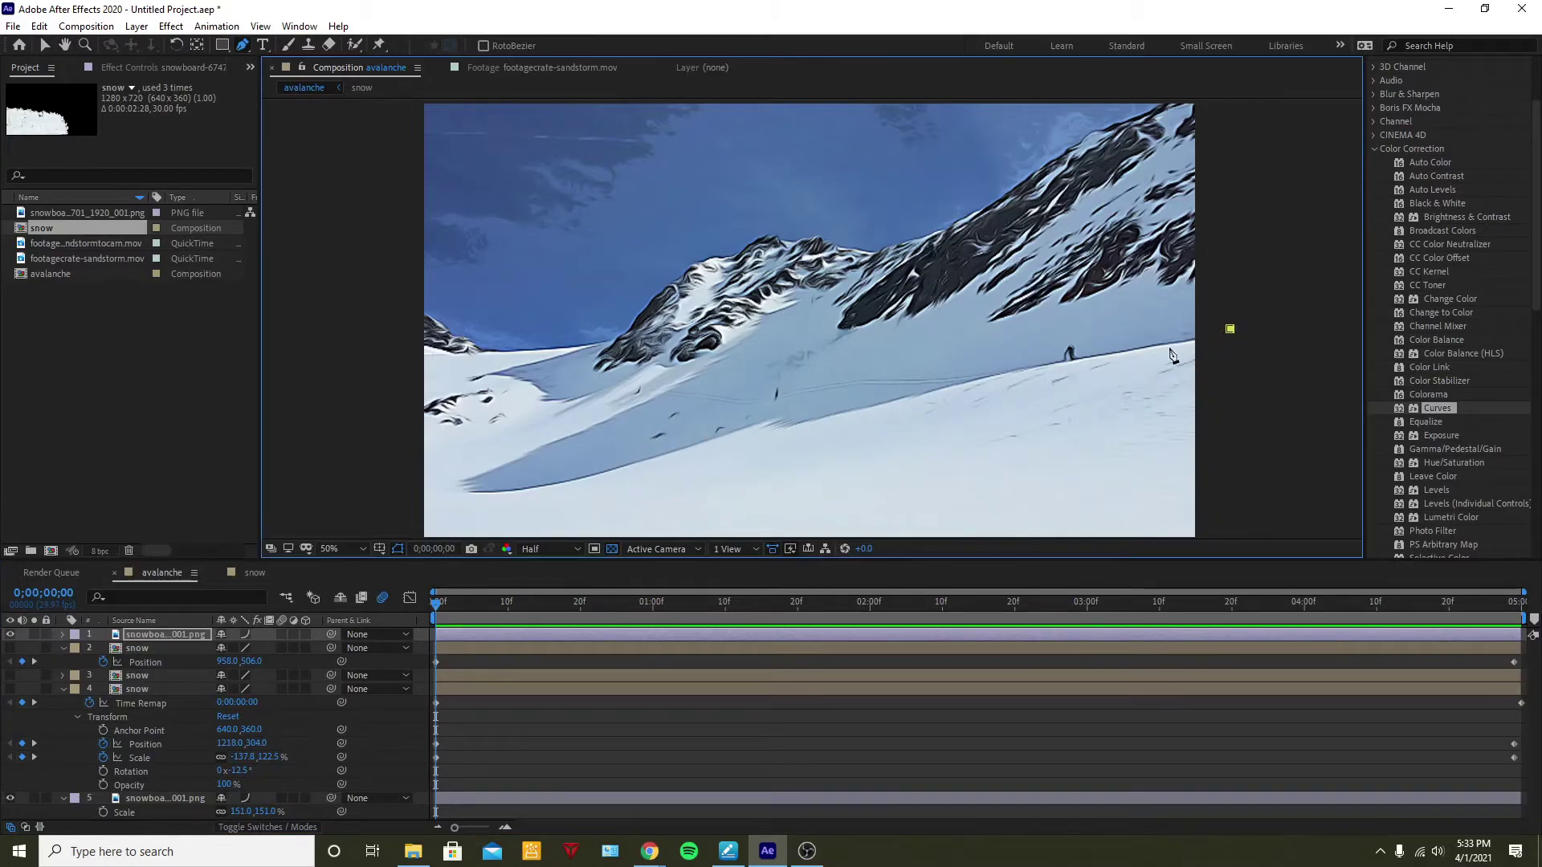
pyautogui.moveTo(1118, 352); pyautogui.dragTo(1088, 363)
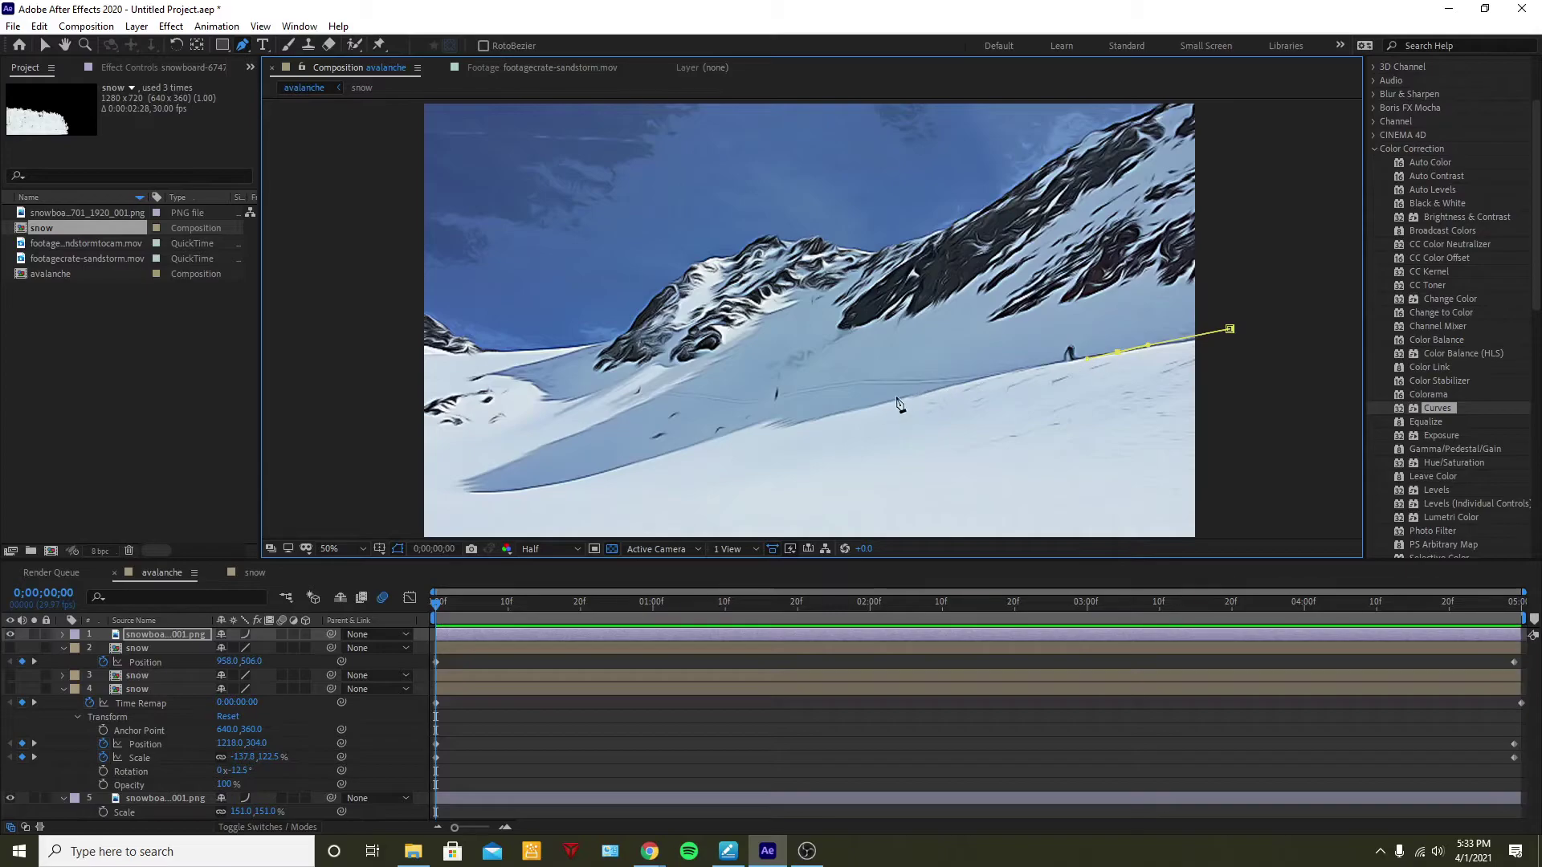
pyautogui.moveTo(801, 421); pyautogui.dragTo(705, 448)
pyautogui.moveTo(802, 426); pyautogui.dragTo(767, 432)
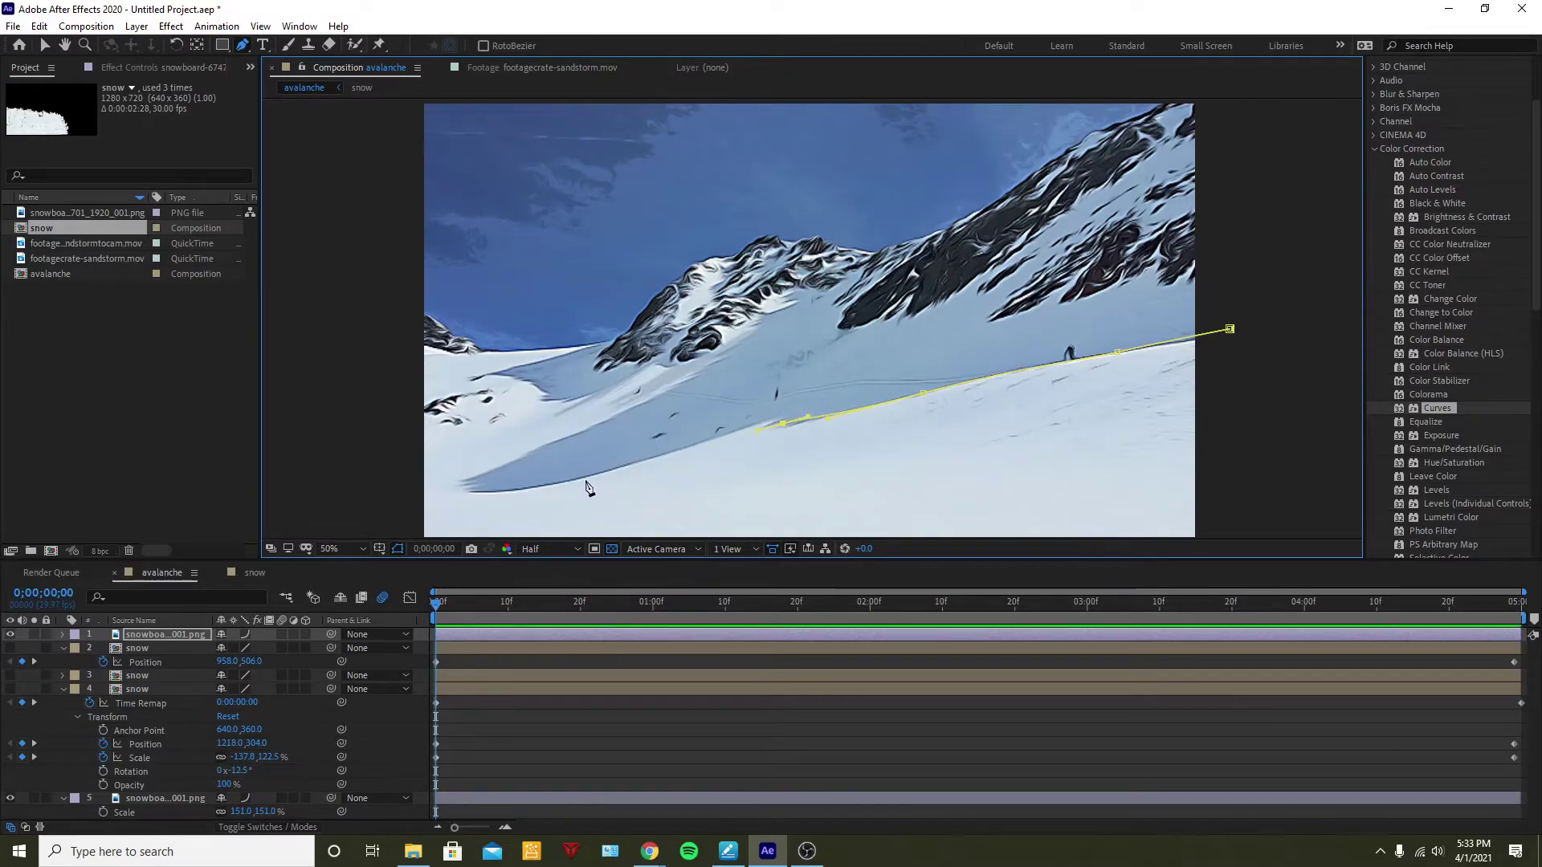
pyautogui.moveTo(579, 480); pyautogui.dragTo(569, 483)
pyautogui.moveTo(550, 524); pyautogui.dragTo(551, 458)
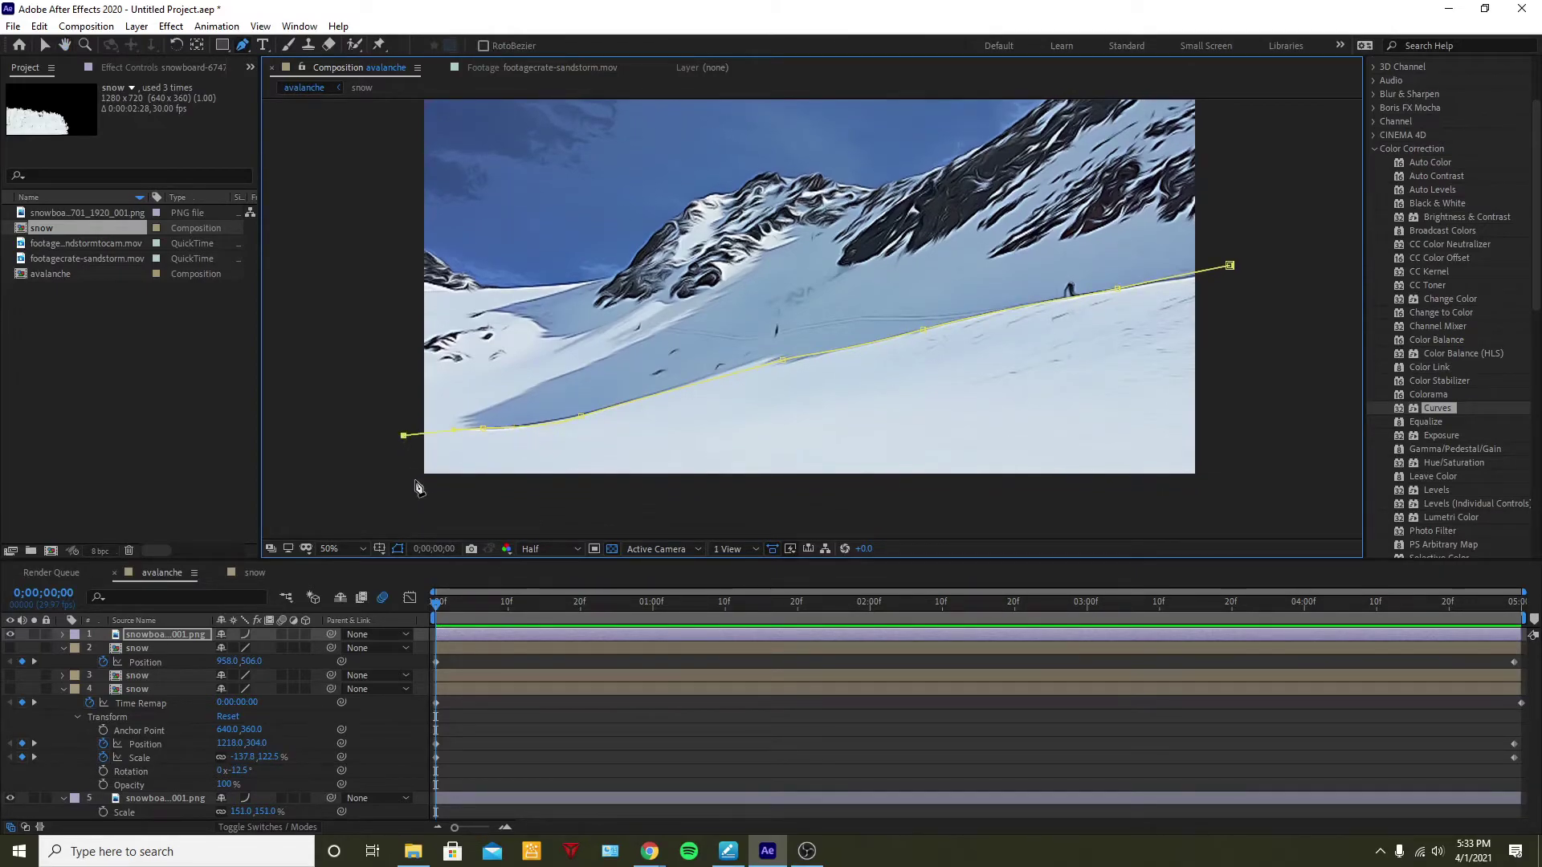
pyautogui.click(1261, 501)
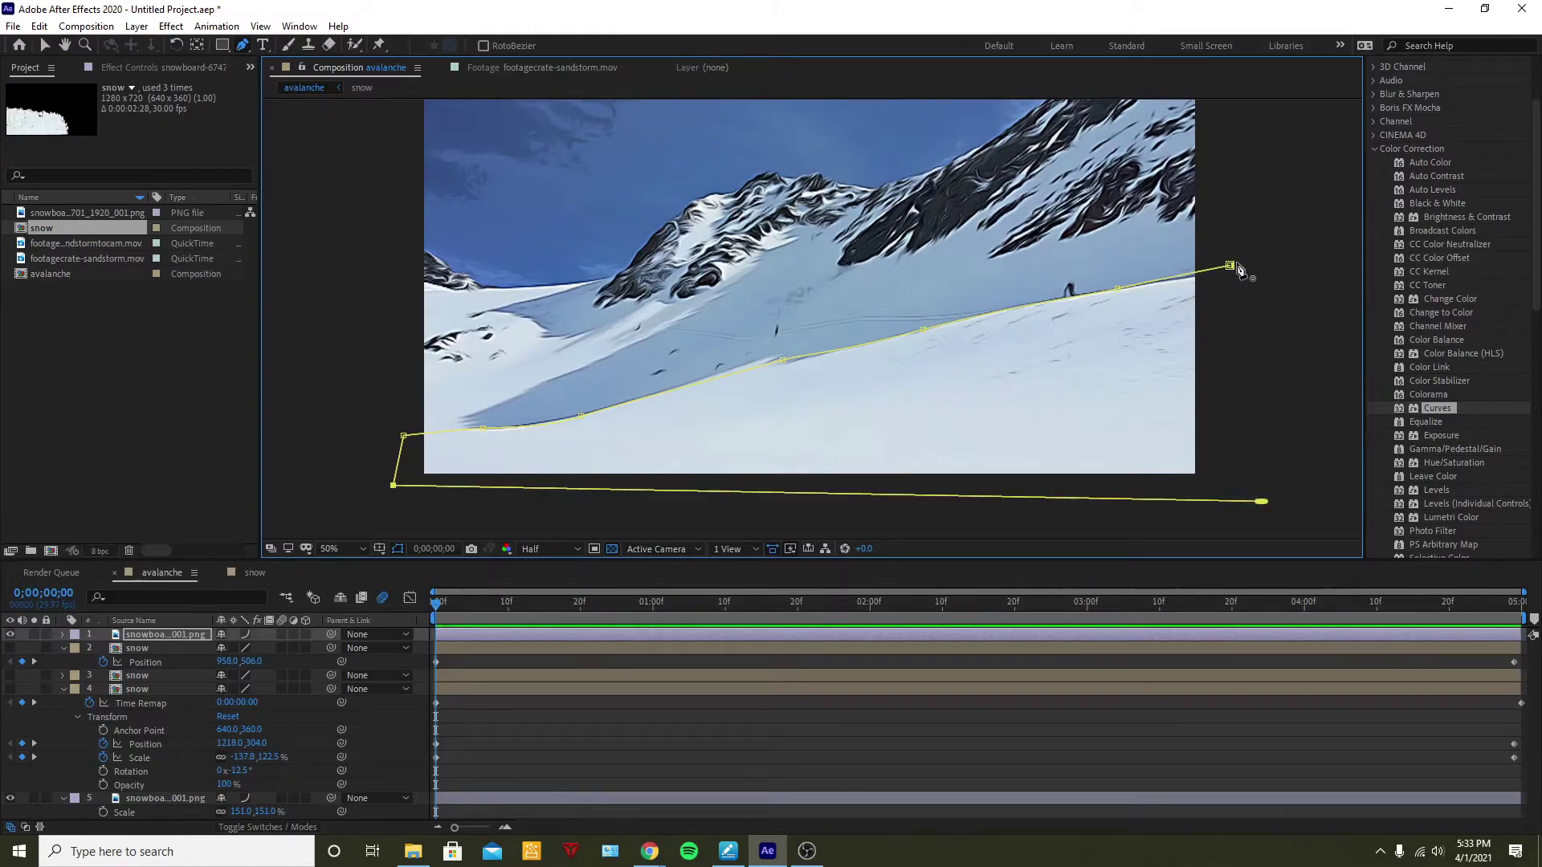
pyautogui.click(1234, 265)
# Turn the visibility of the hidden snow-cloud layers back on
pyautogui.click(11, 648)
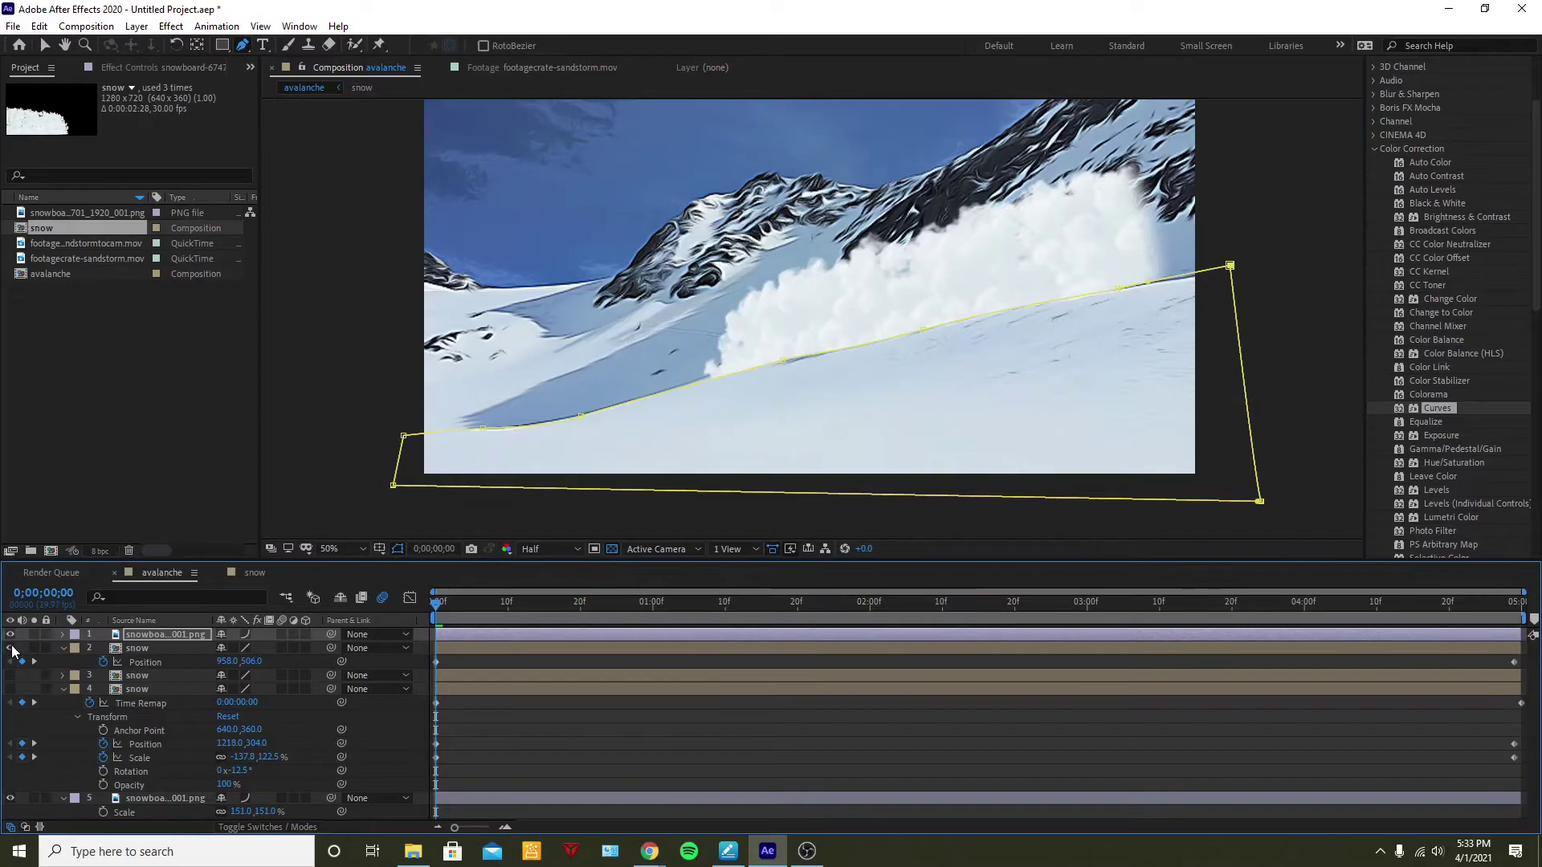
pyautogui.click(10, 676)
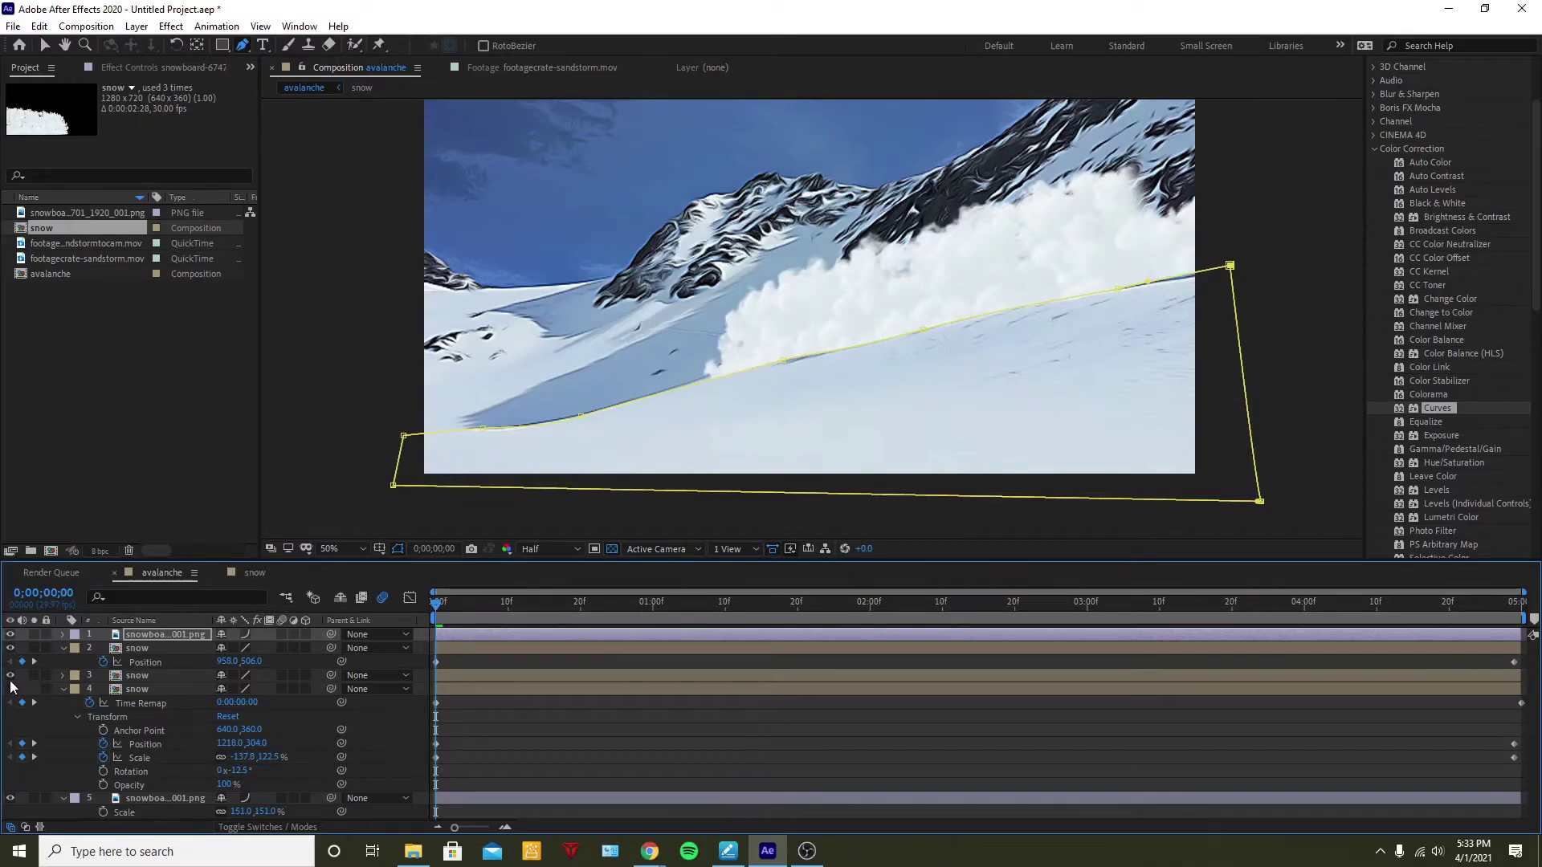
pyautogui.click(9, 689)
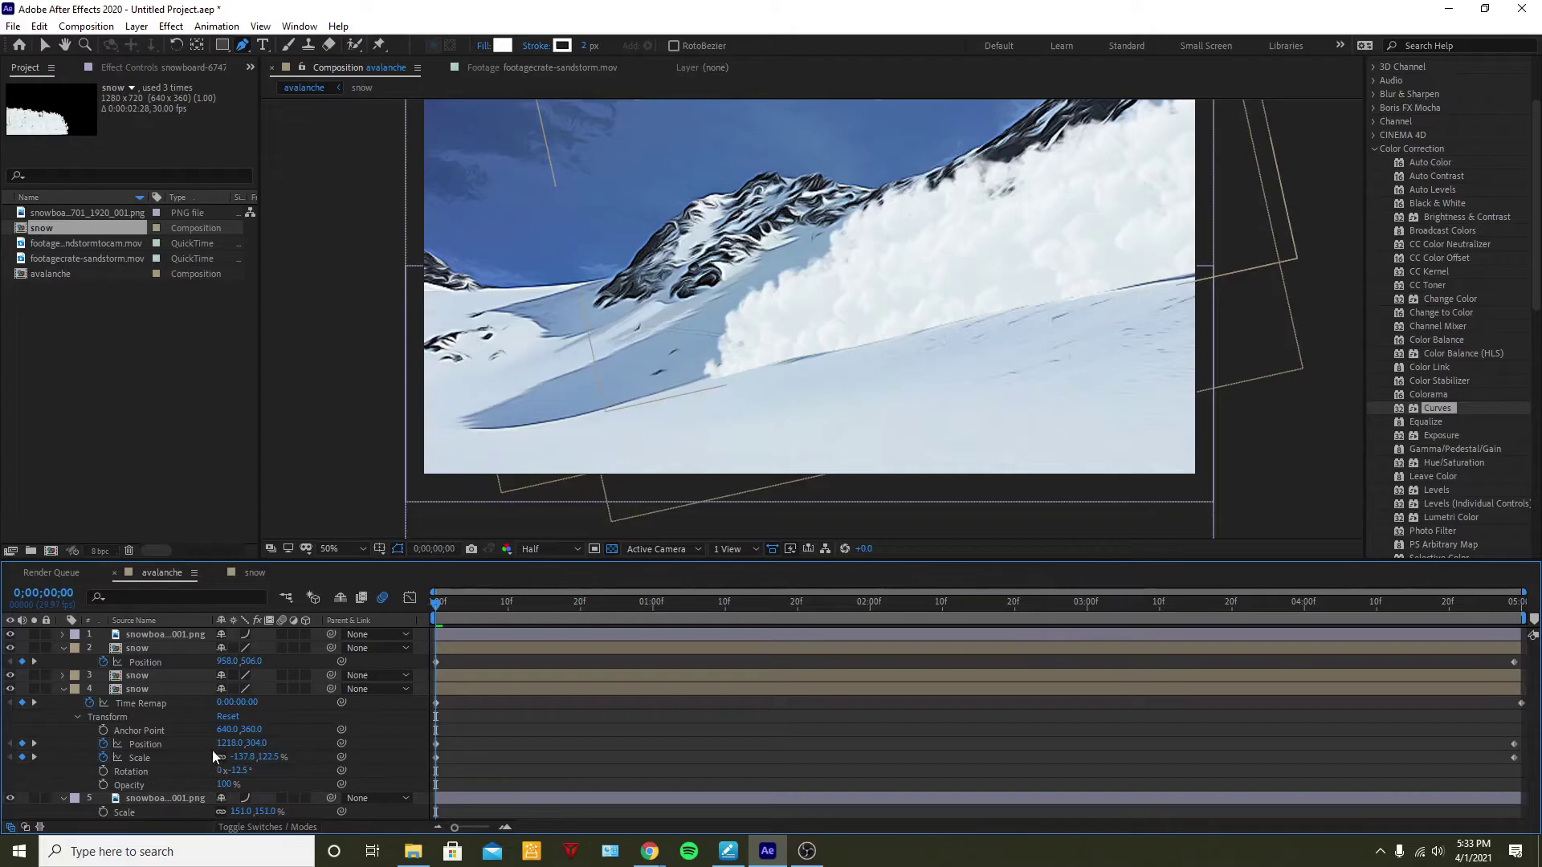
# Scrub and preview the avalanche animation with the foreground slope layer selected
pyautogui.moveTo(477, 604); pyautogui.dragTo(288, 665)
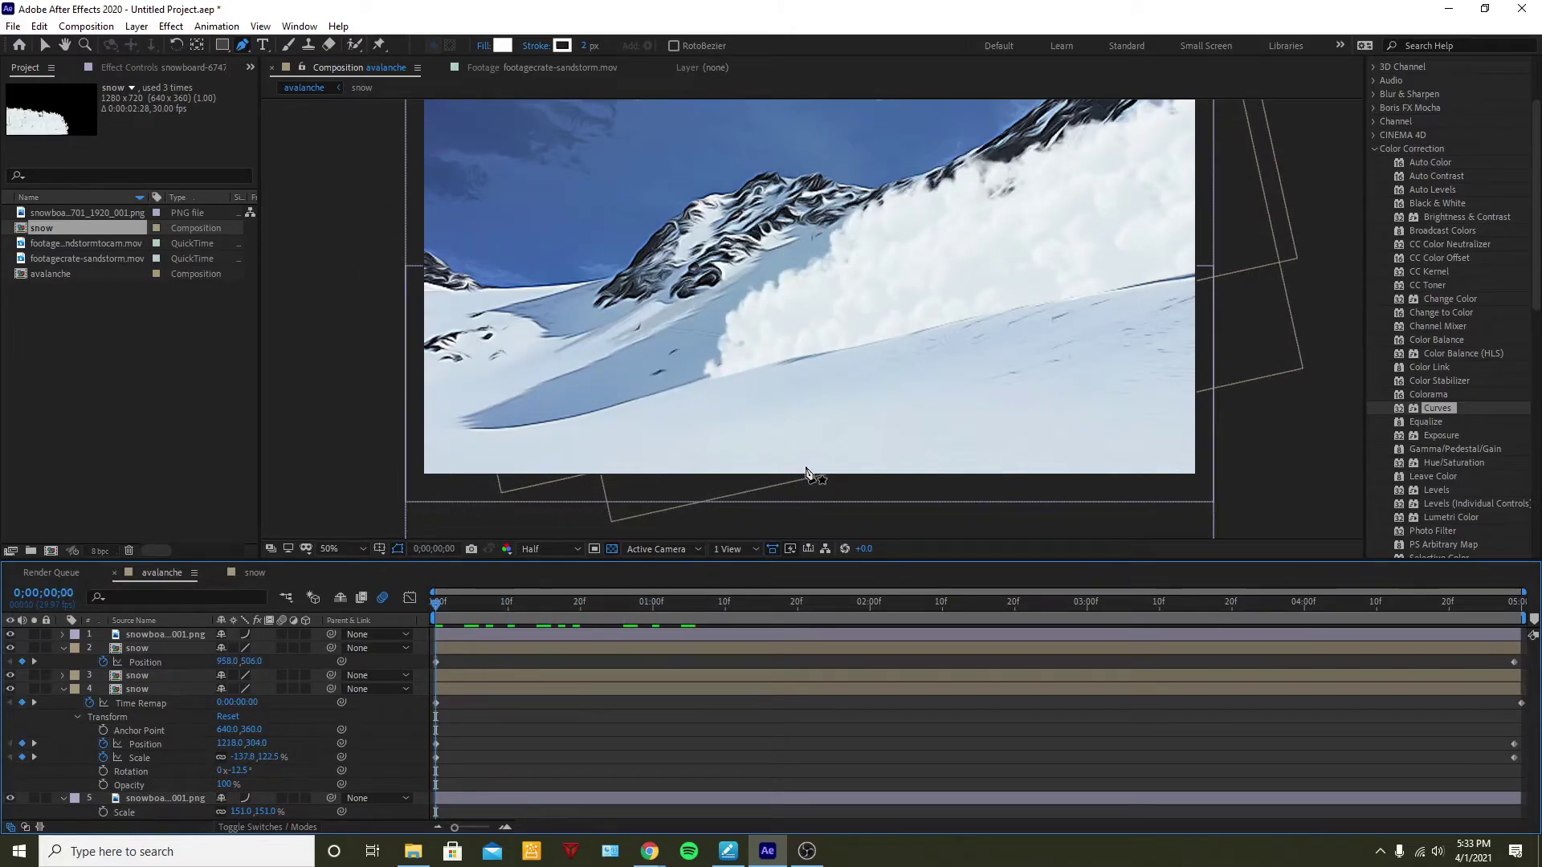
pyautogui.press('v')
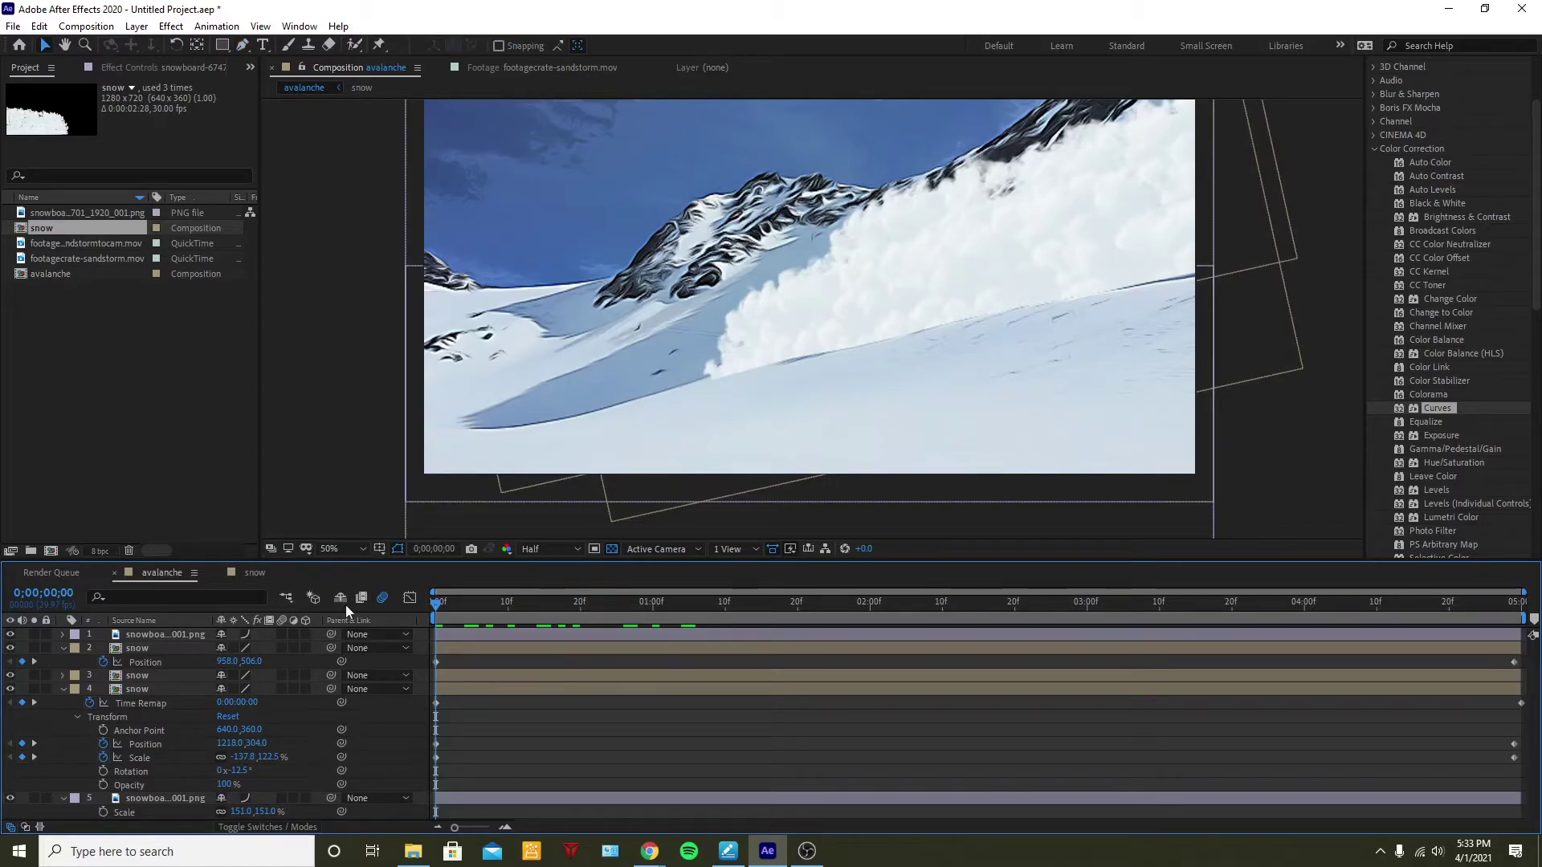
pyautogui.click(144, 636)
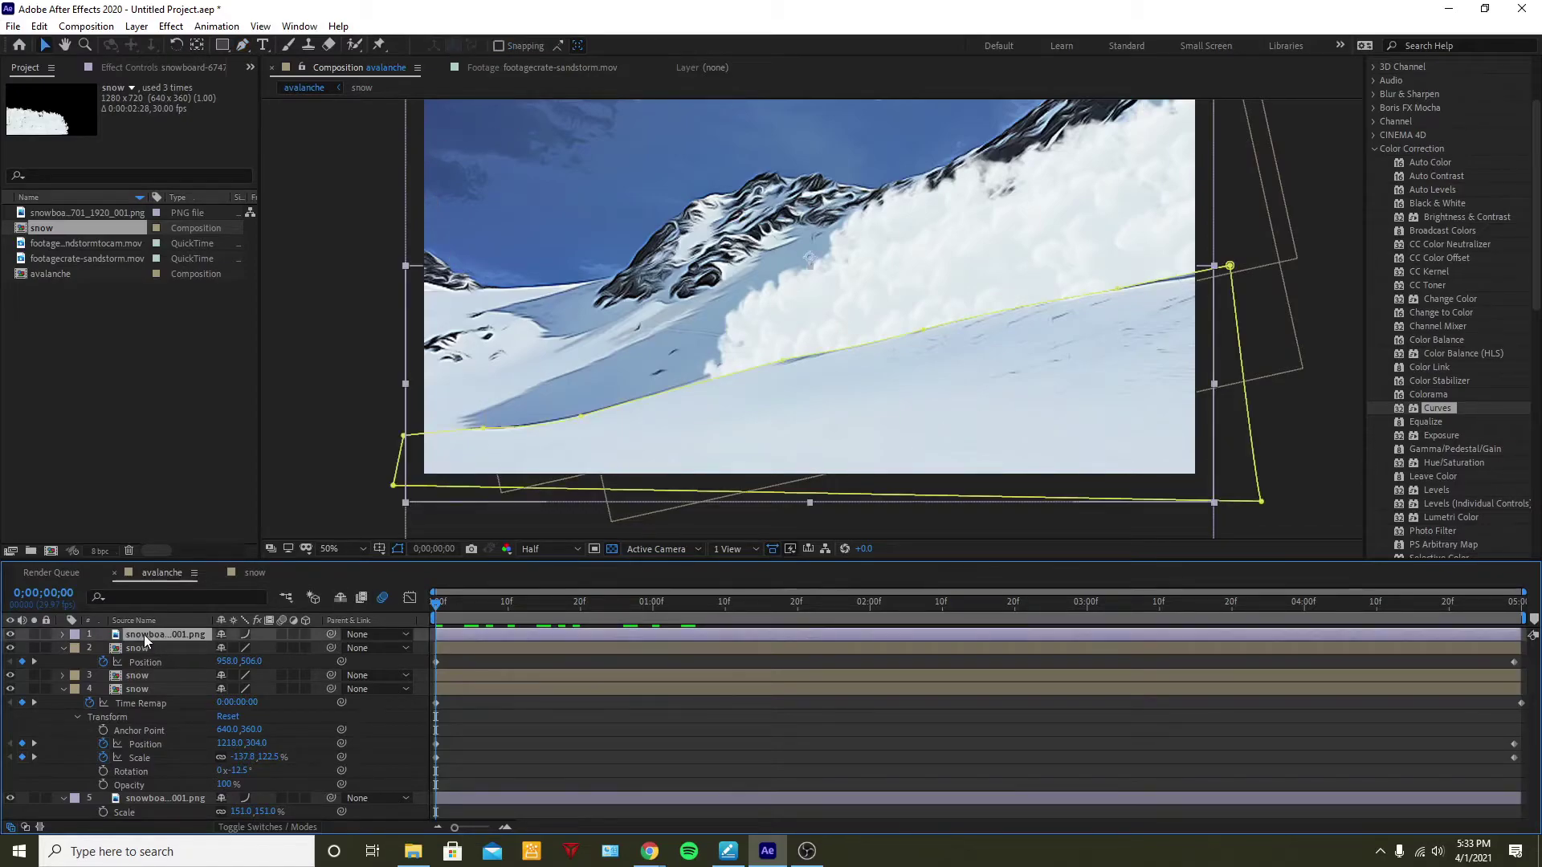
pyautogui.click(781, 364)
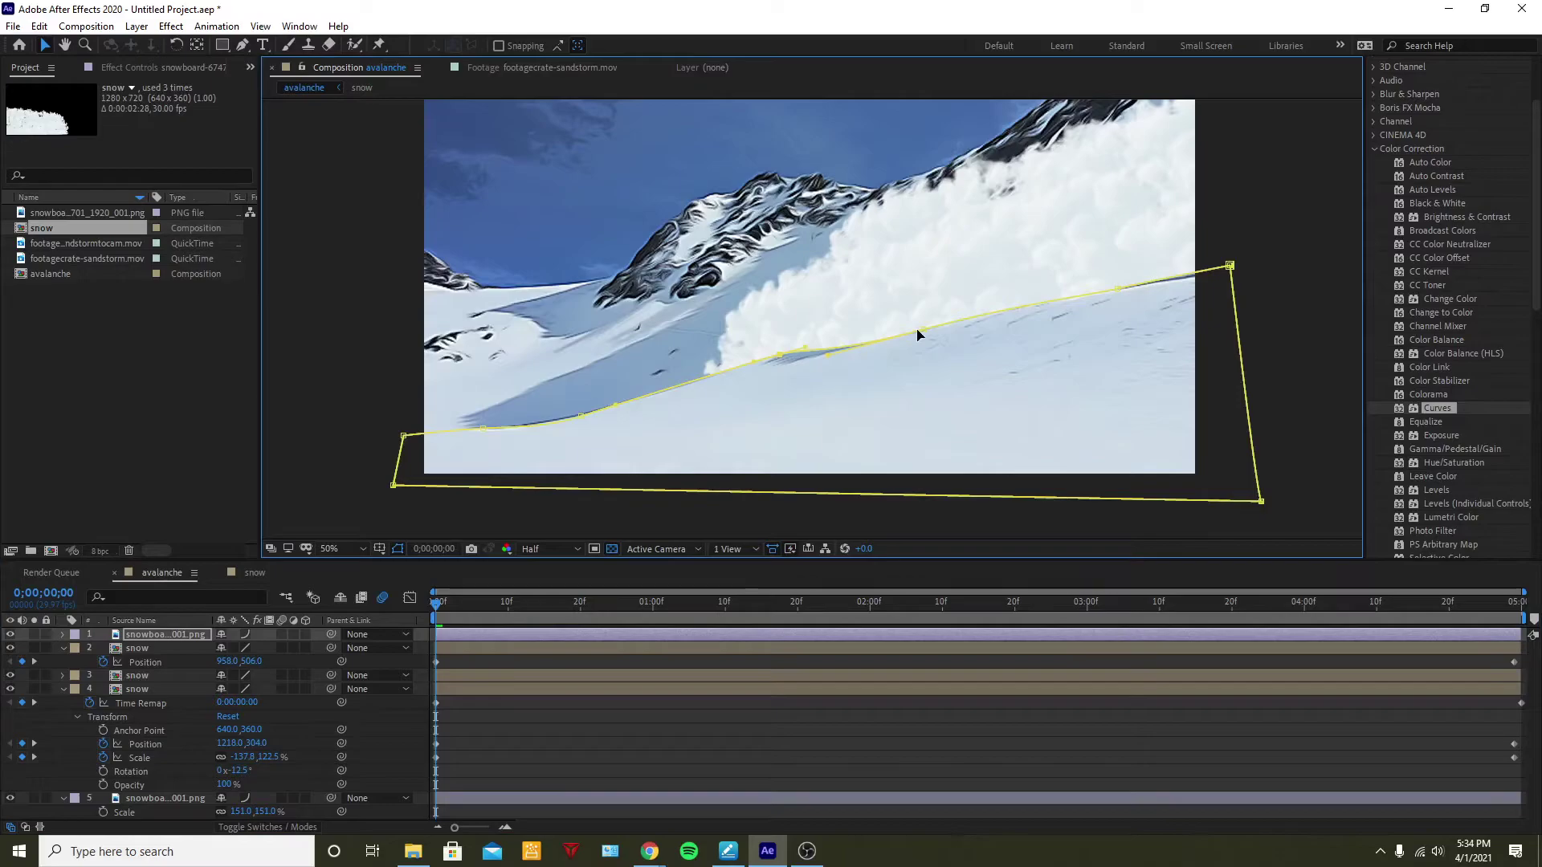
pyautogui.click(1347, 283)
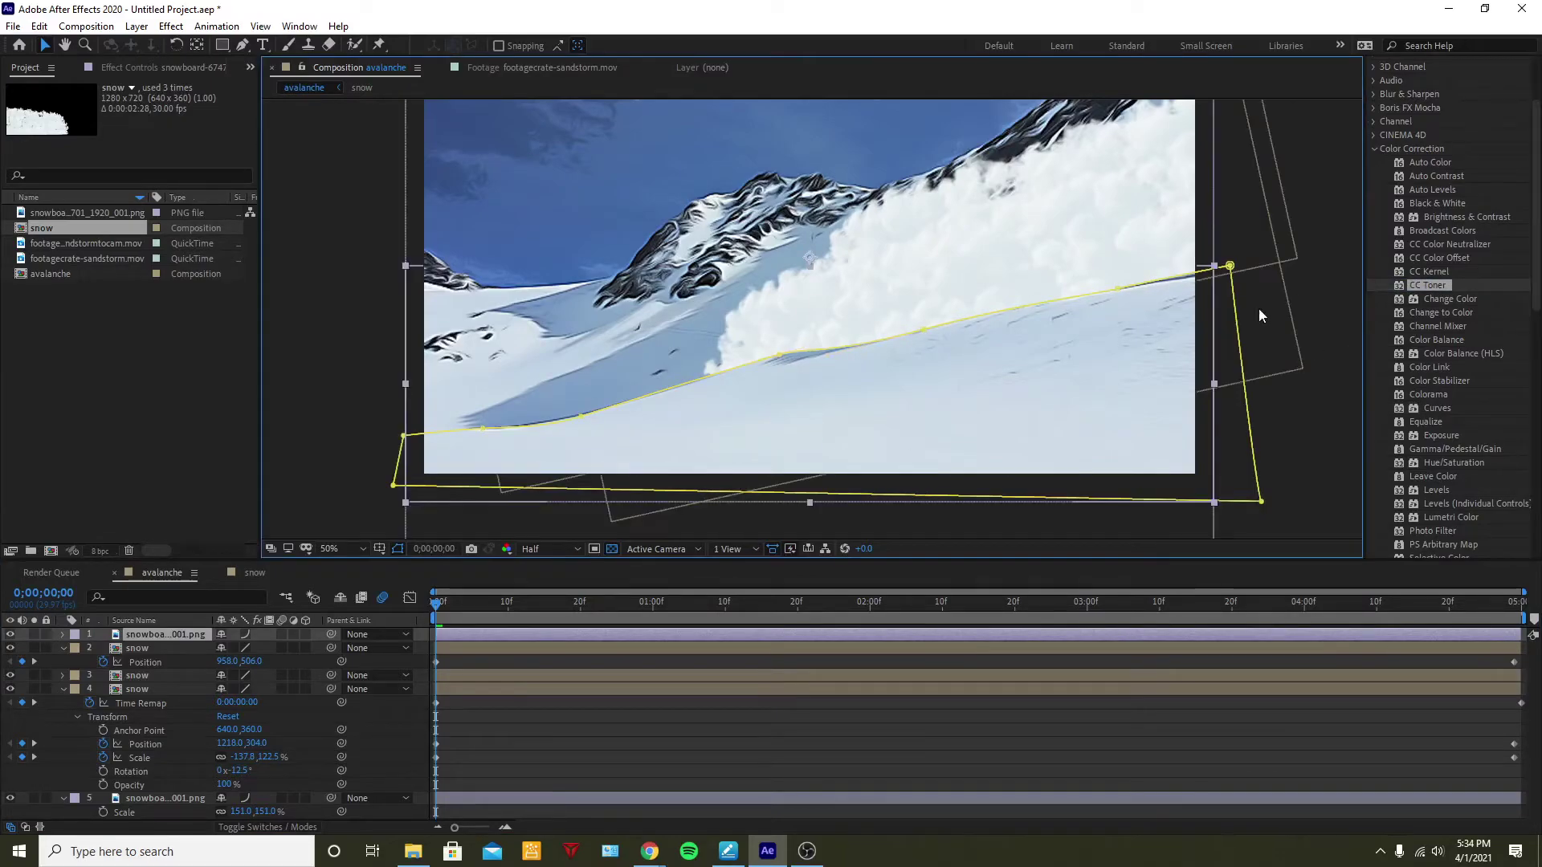
pyautogui.press('space')
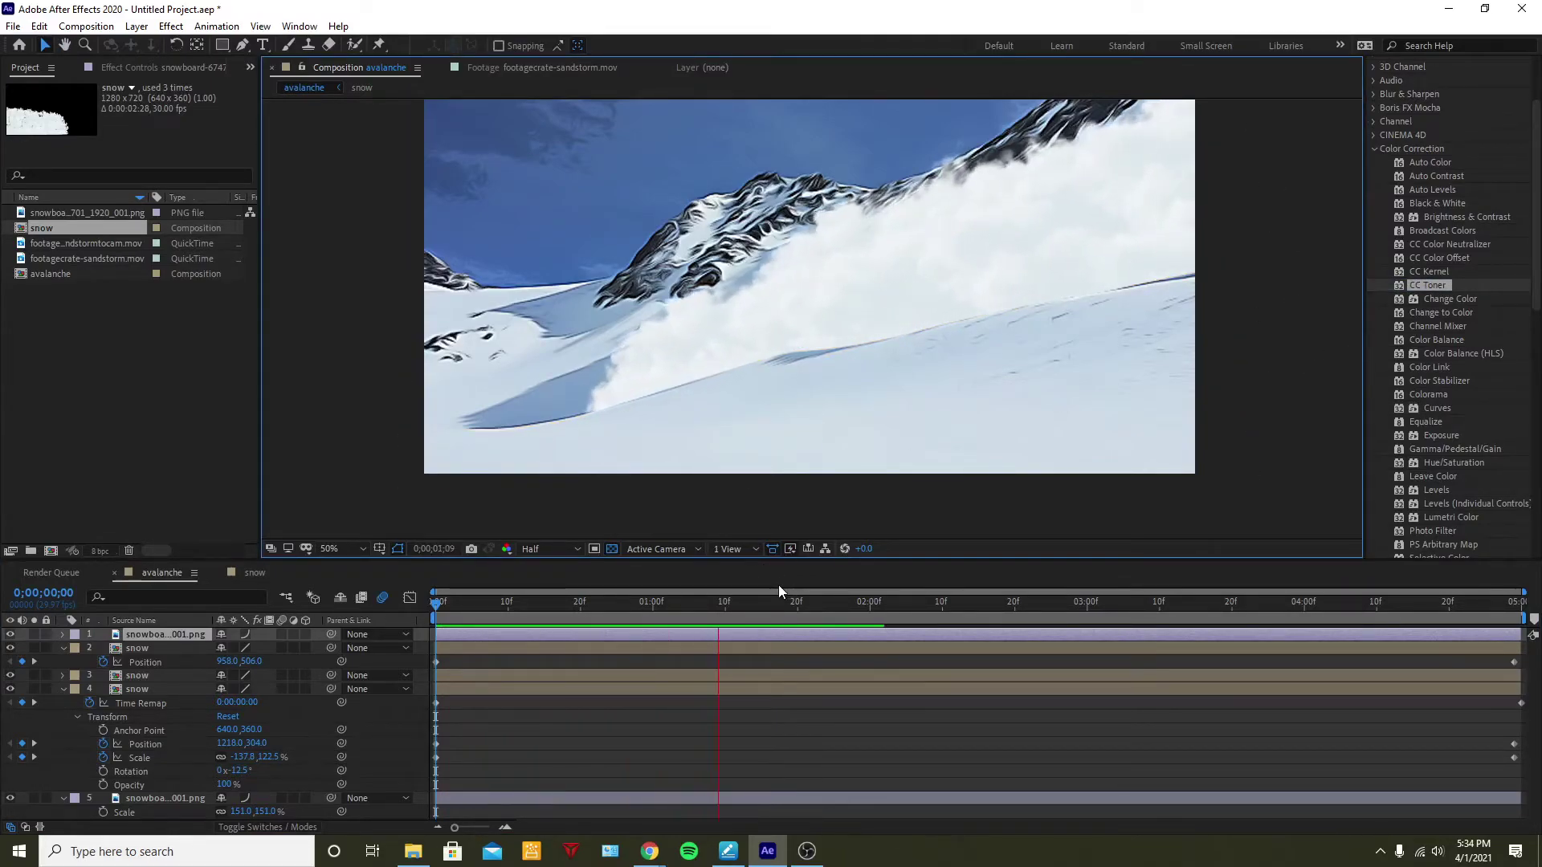
pyautogui.click(117, 637)
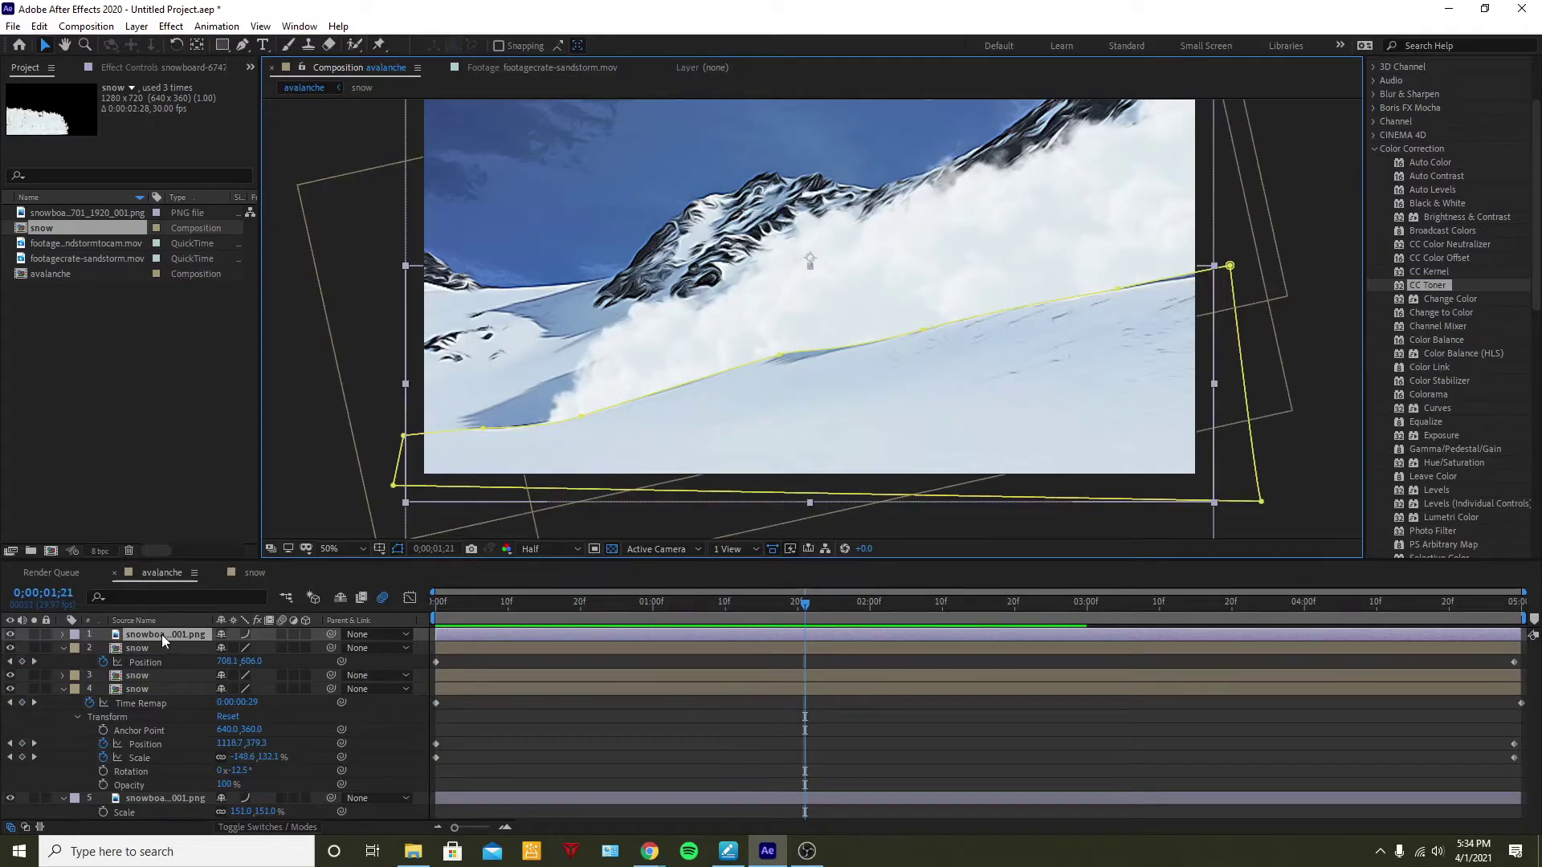
# Feather the slope layer's Mask 1 by 17 pixels
pyautogui.press('m')
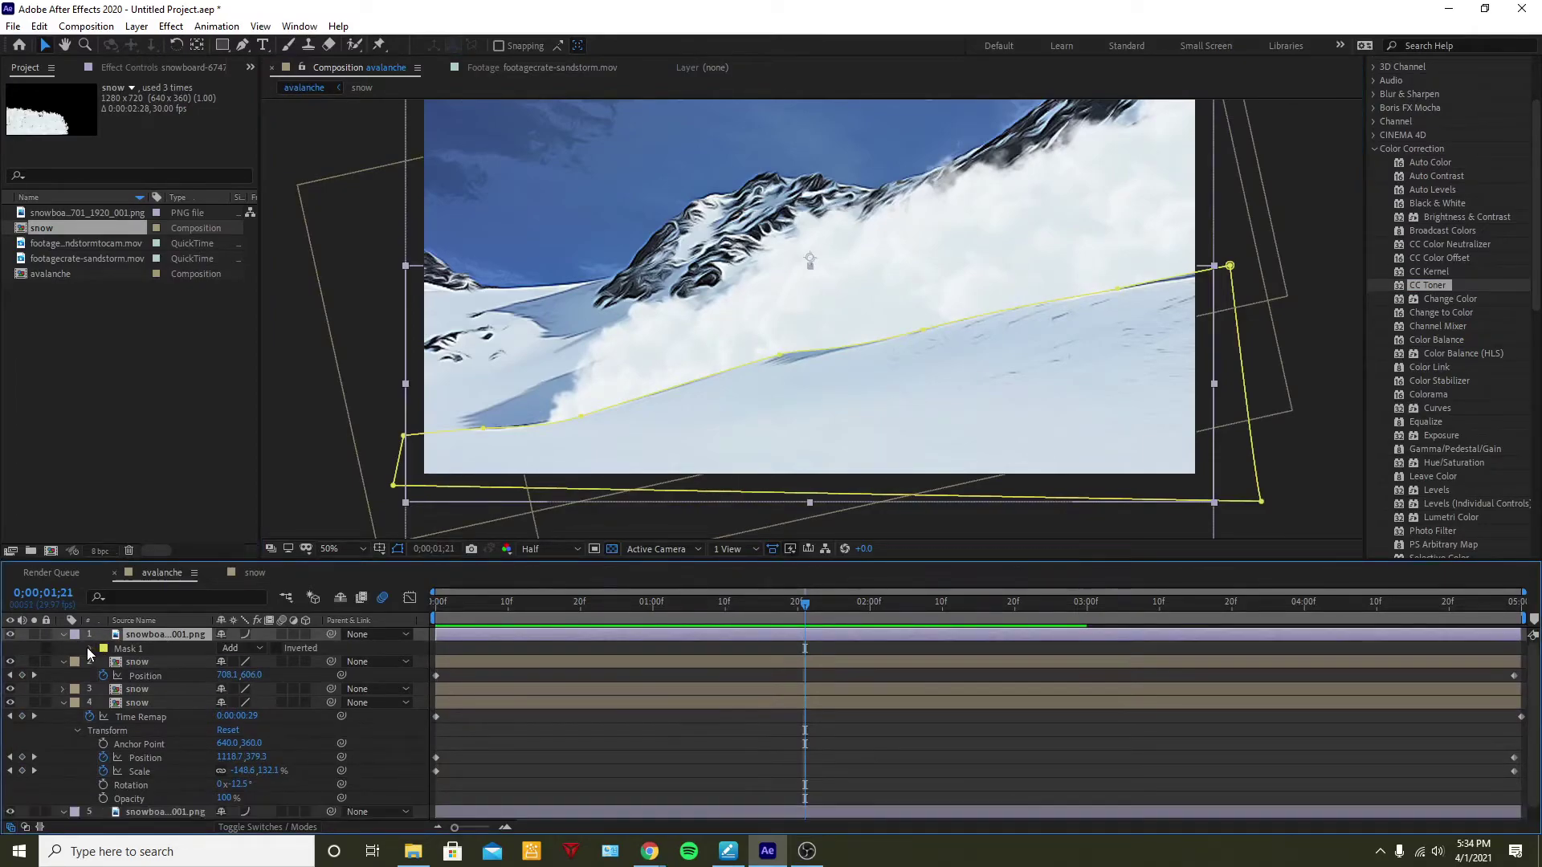
pyautogui.click(88, 648)
pyautogui.click(259, 677)
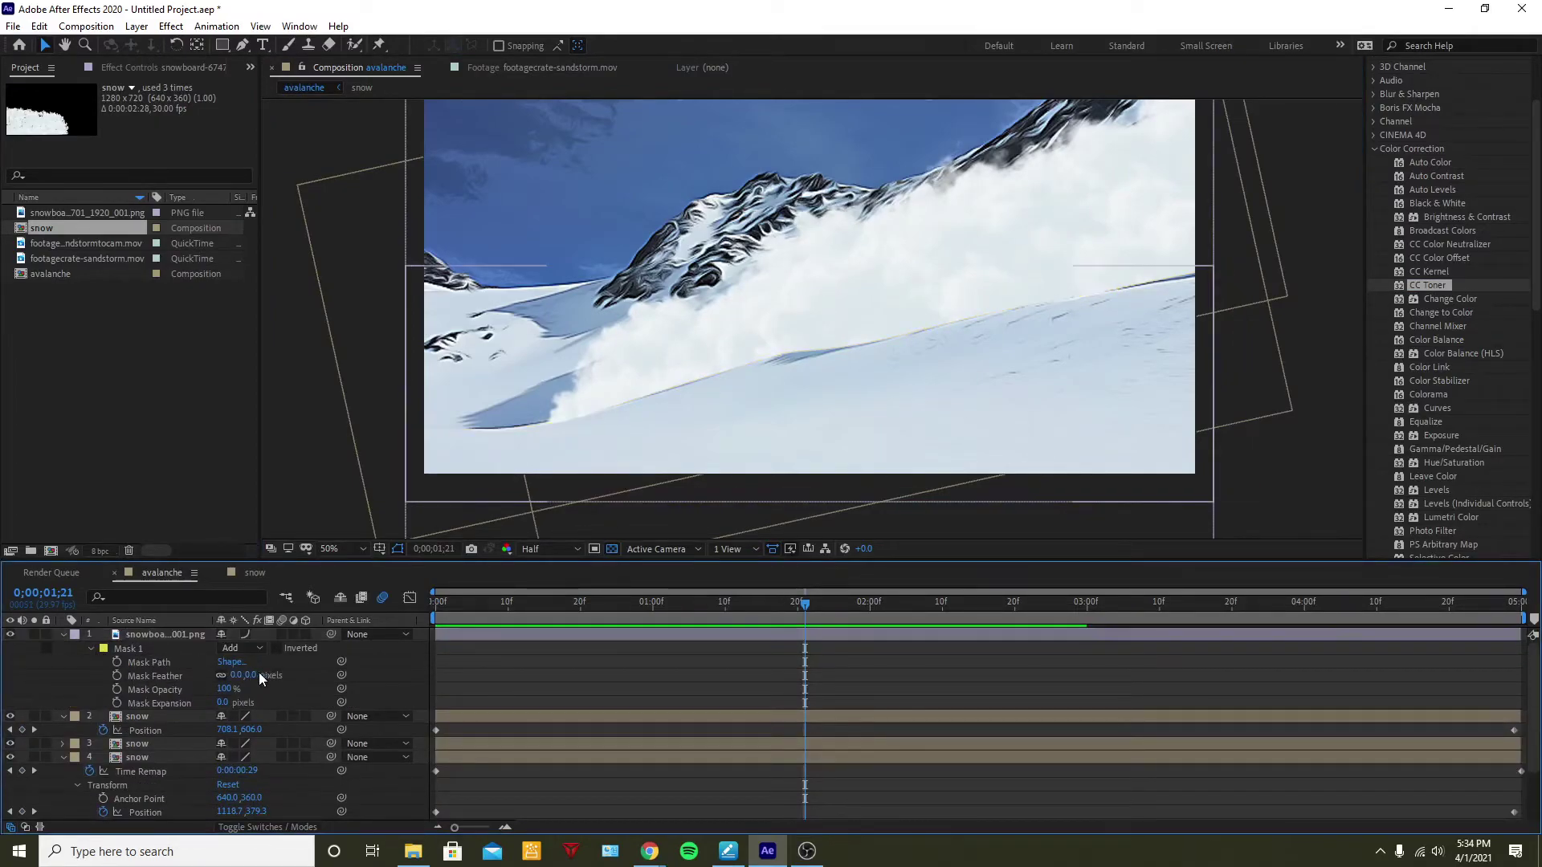
pyautogui.click(263, 682)
pyautogui.moveTo(249, 676); pyautogui.dragTo(280, 658)
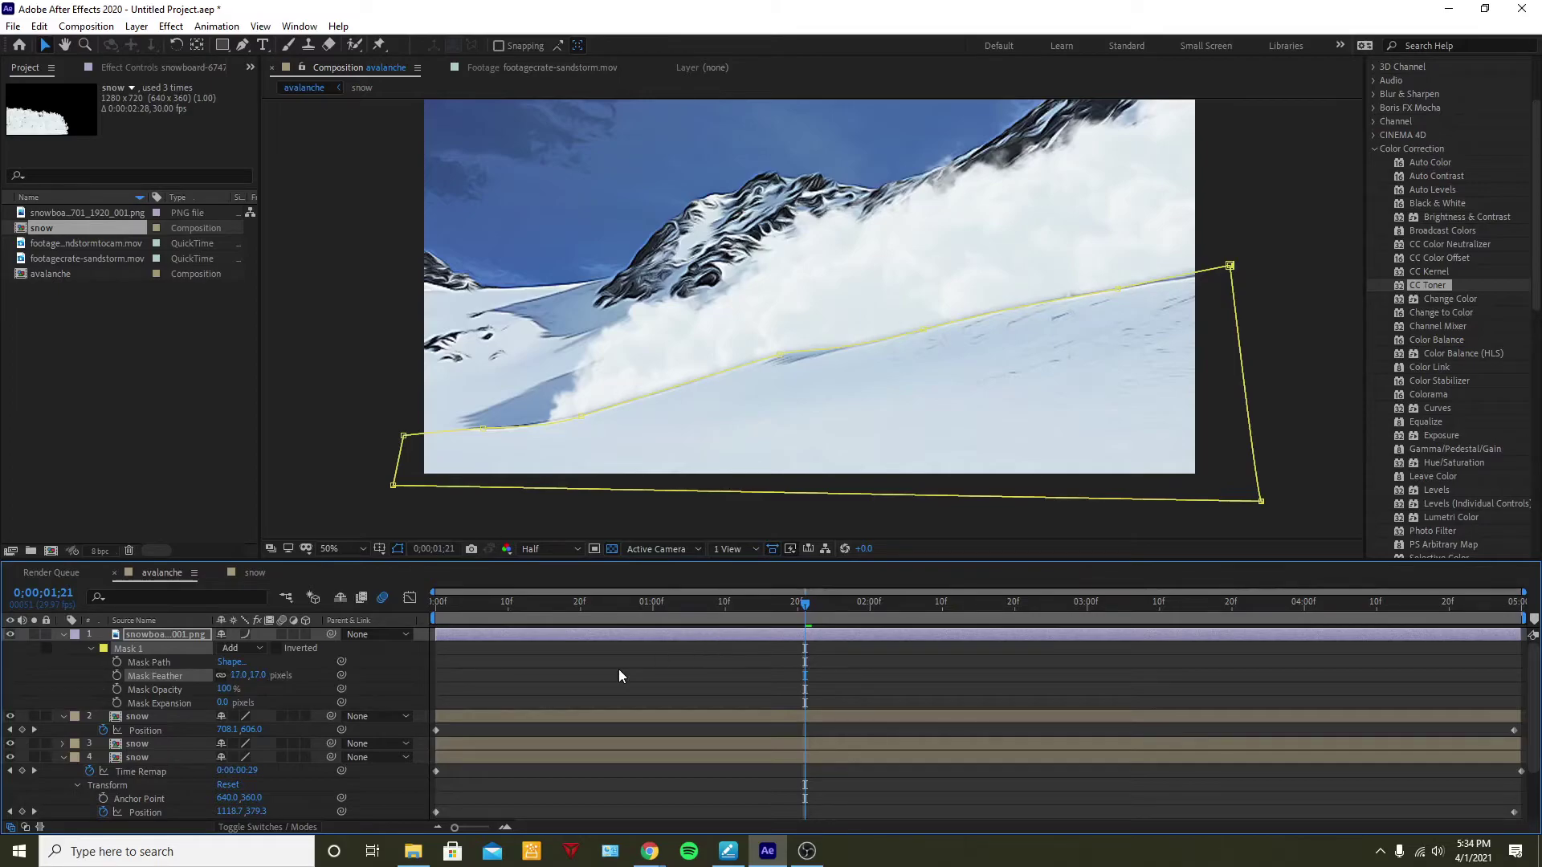
# Preview the softened blend from the start, then collapse the layer properties
pyautogui.press('Home')
pyautogui.click(432, 676)
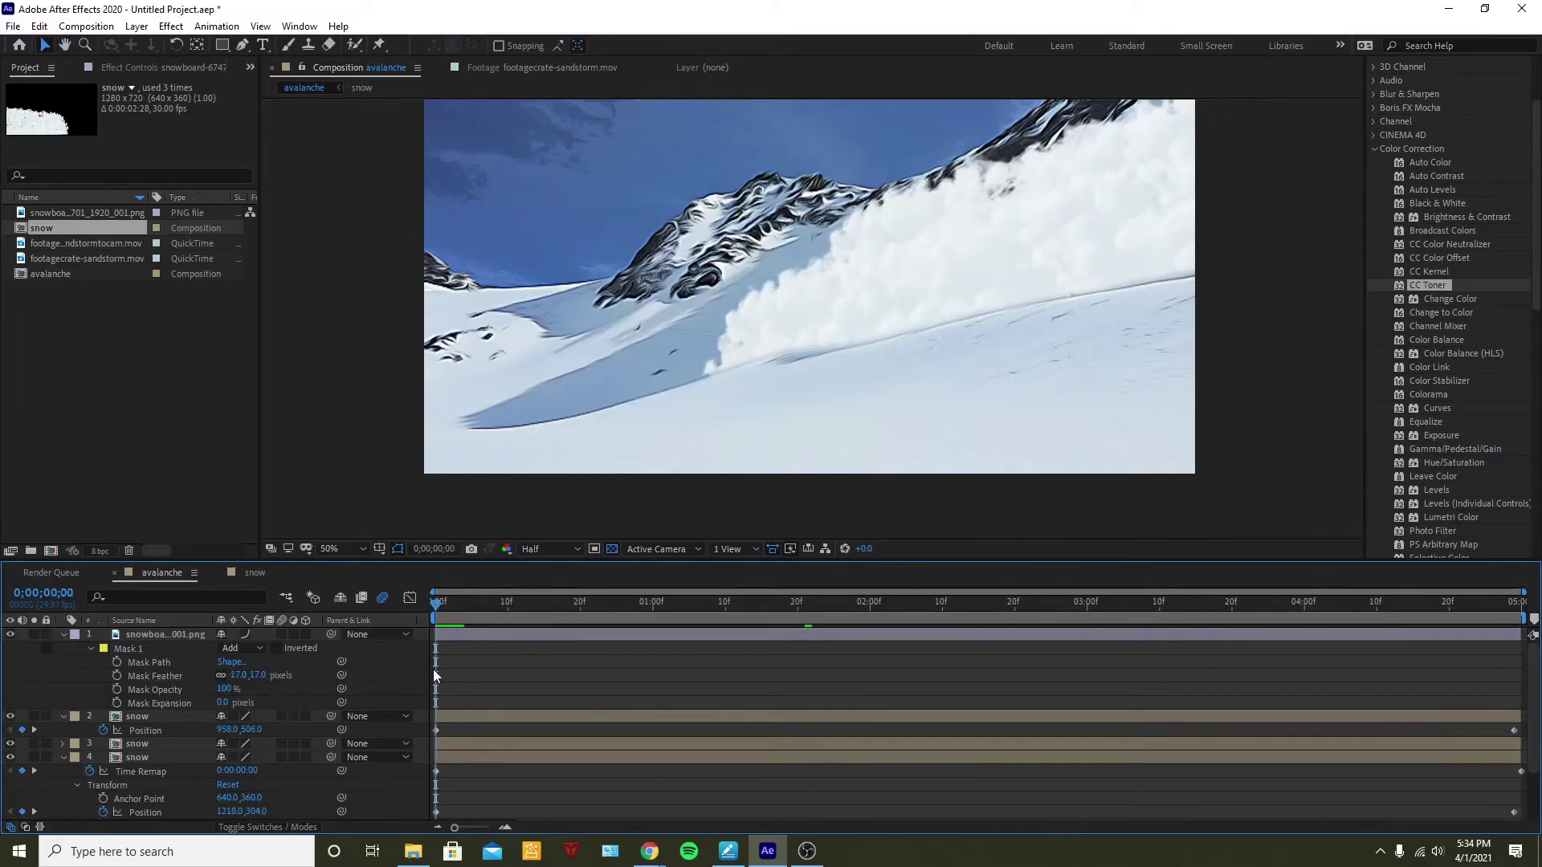
pyautogui.press('space')
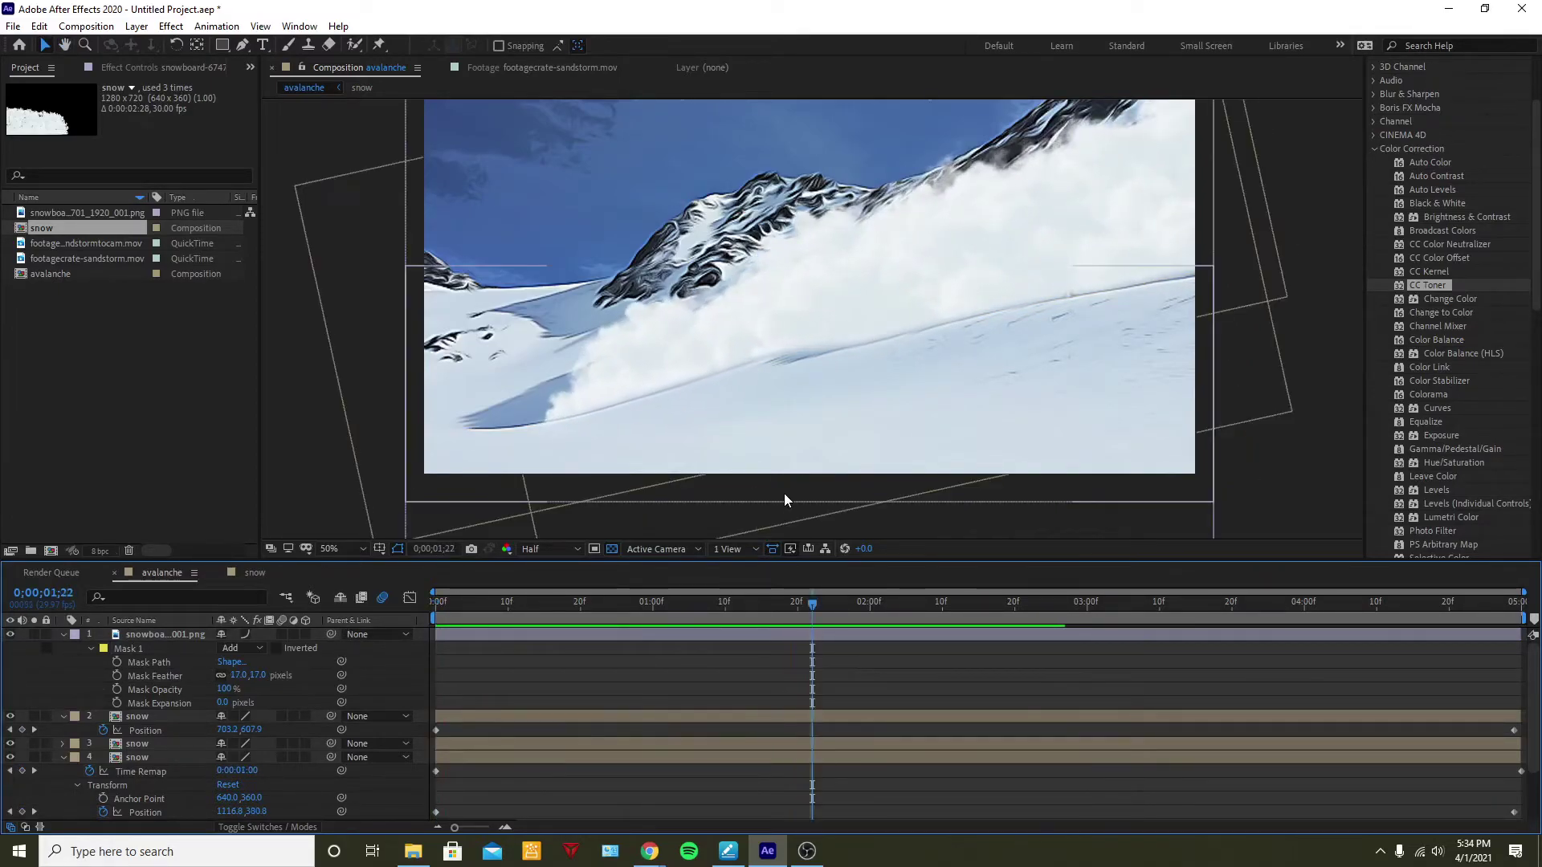
pyautogui.moveTo(783, 499); pyautogui.dragTo(809, 549)
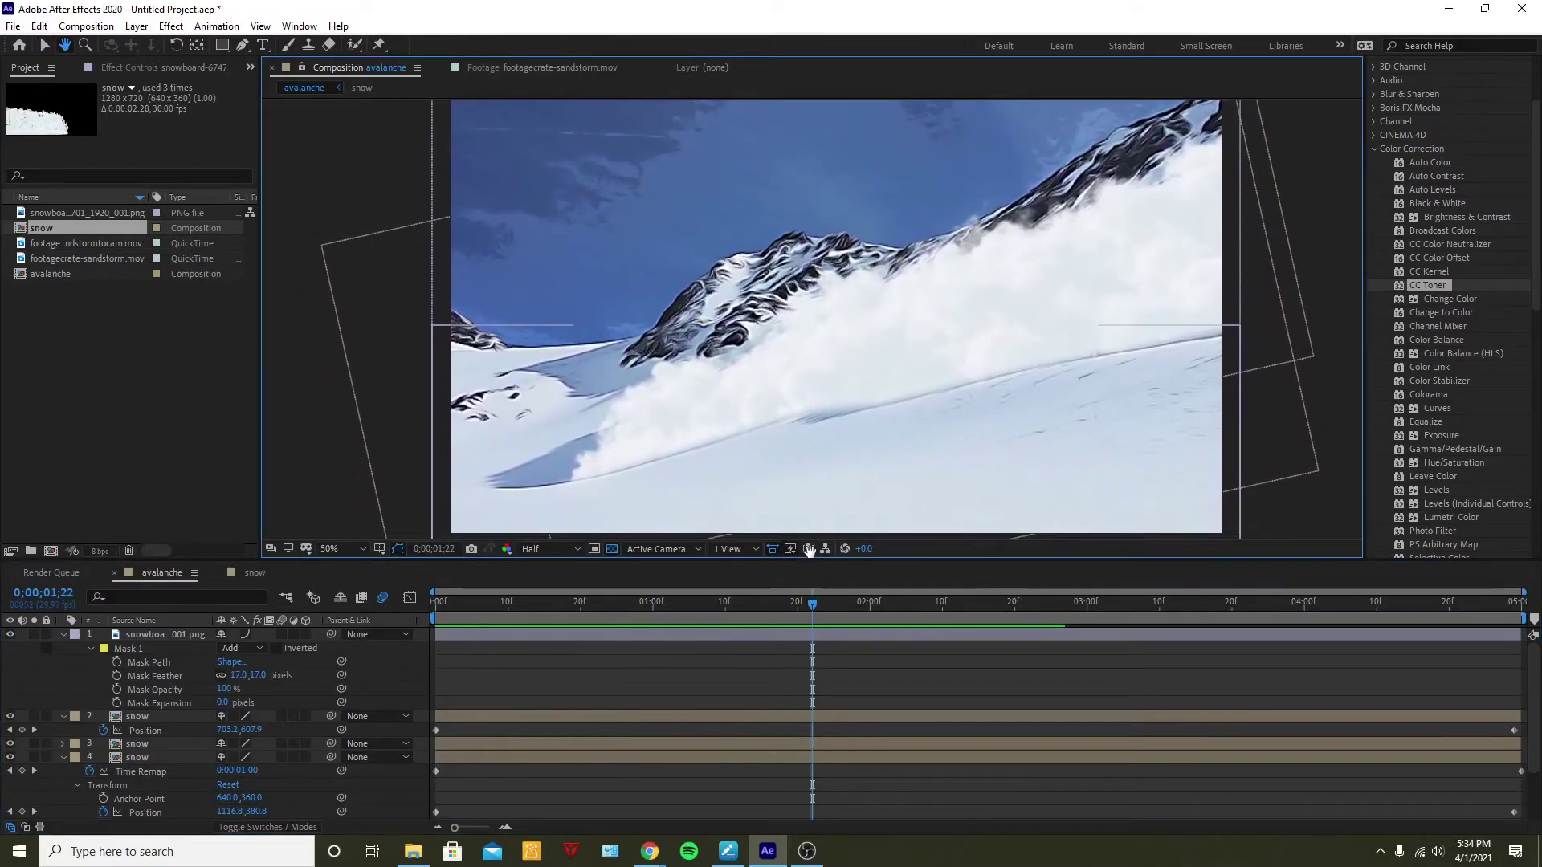
pyautogui.press('space')
pyautogui.press('space')
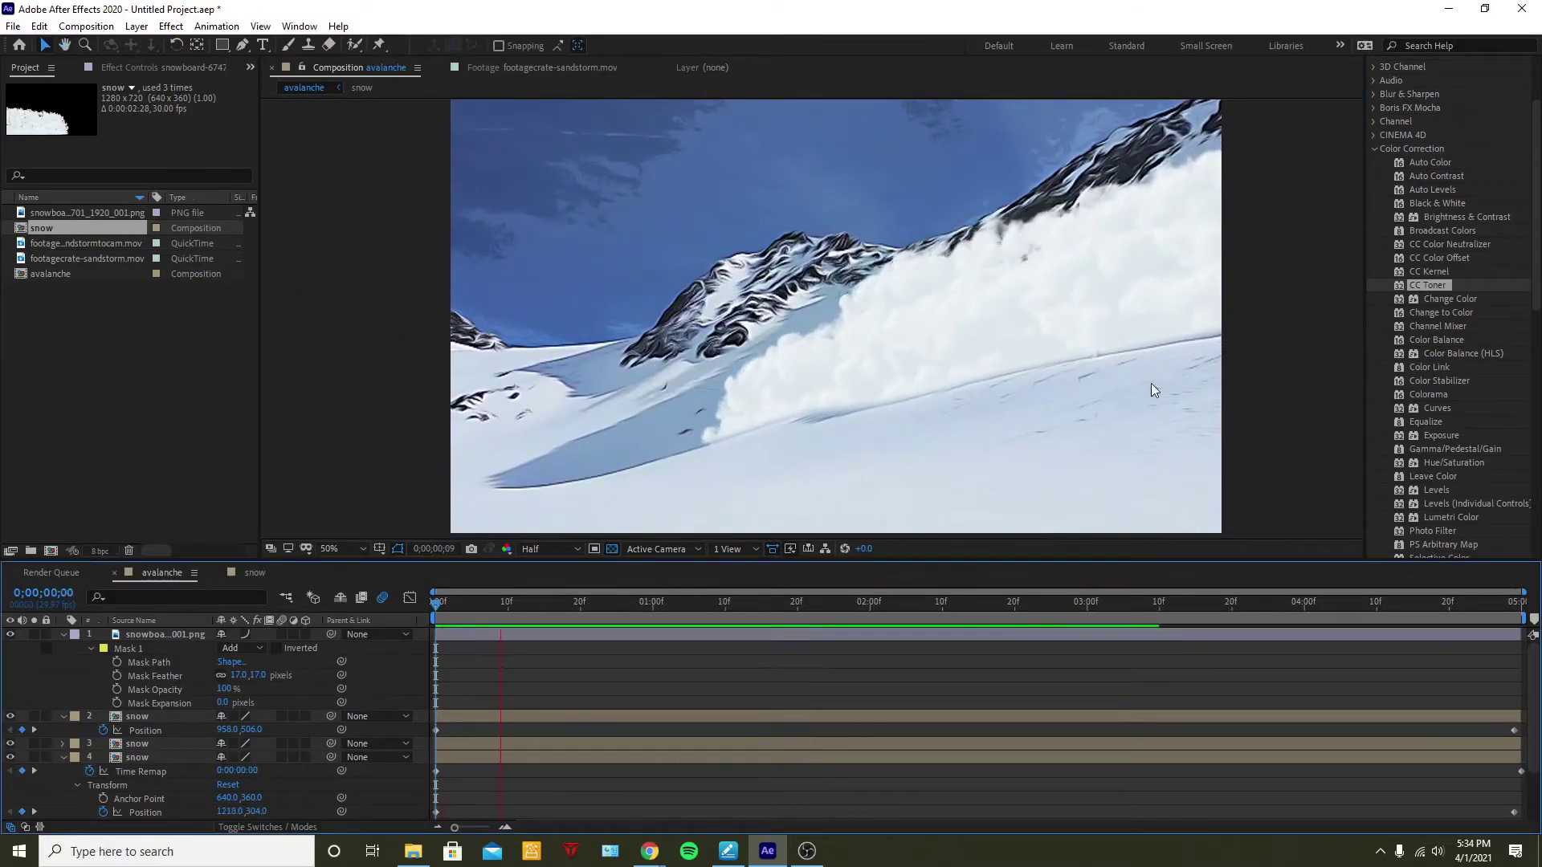
pyautogui.press('space')
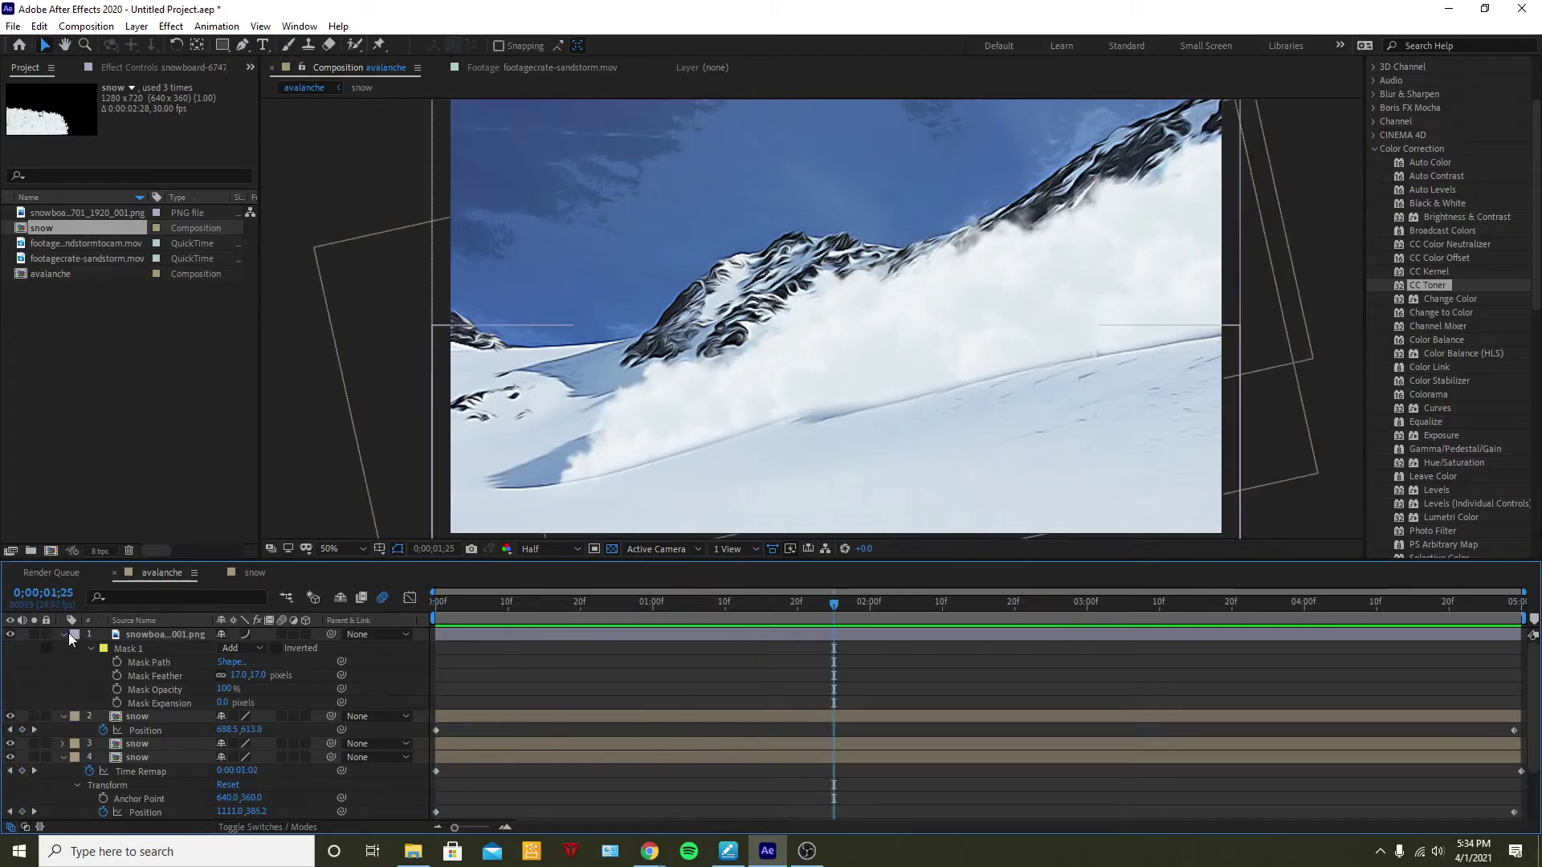
pyautogui.click(63, 634)
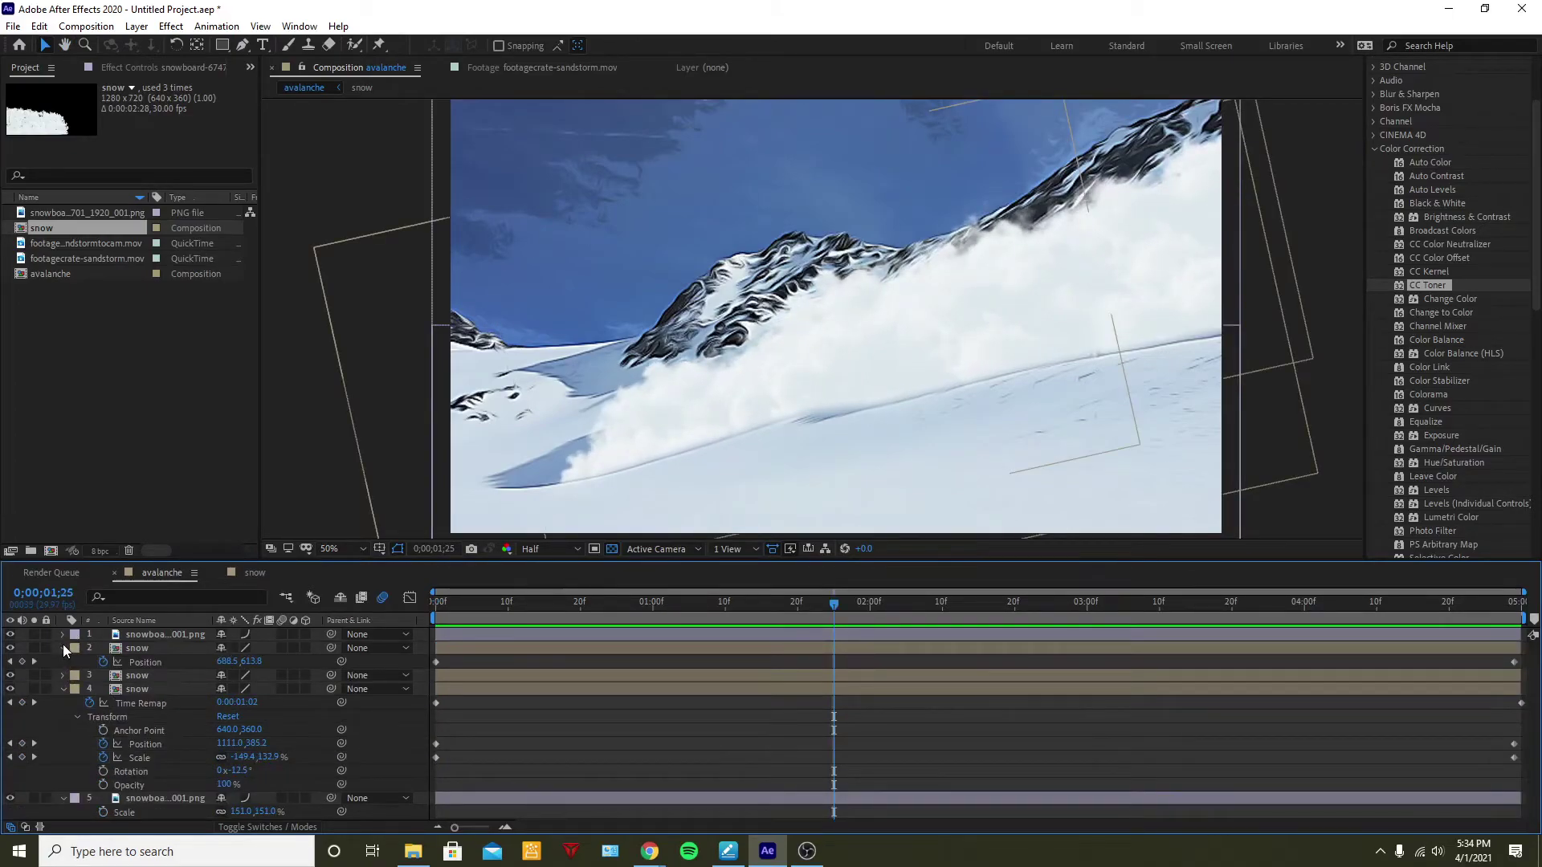
pyautogui.click(63, 647)
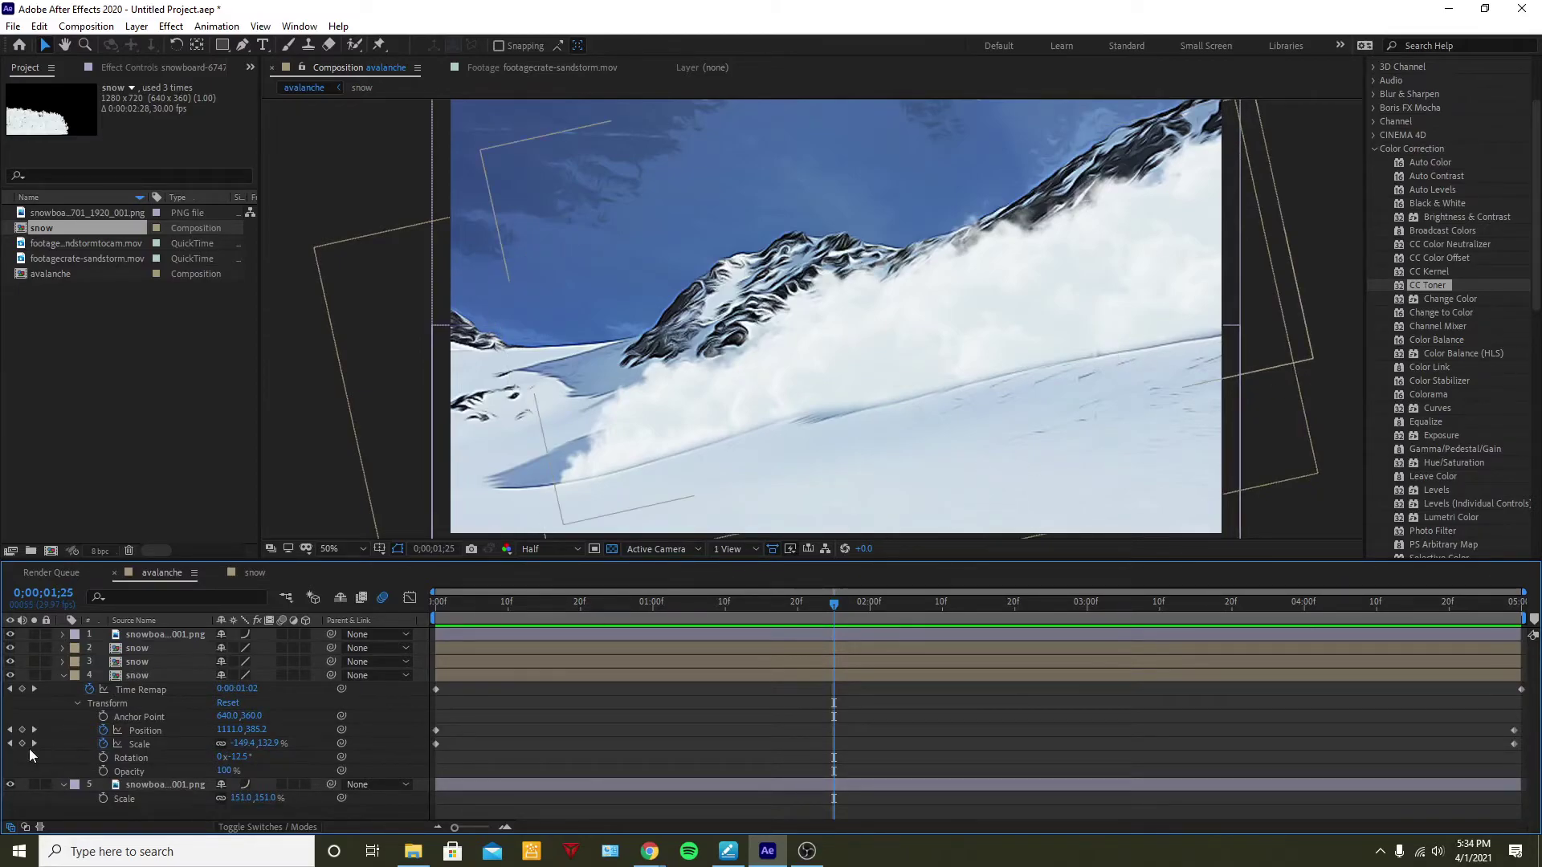
# Return to the timeline start and duplicate the background mountain image layer
pyautogui.click(62, 675)
pyautogui.moveTo(833, 601); pyautogui.dragTo(343, 601)
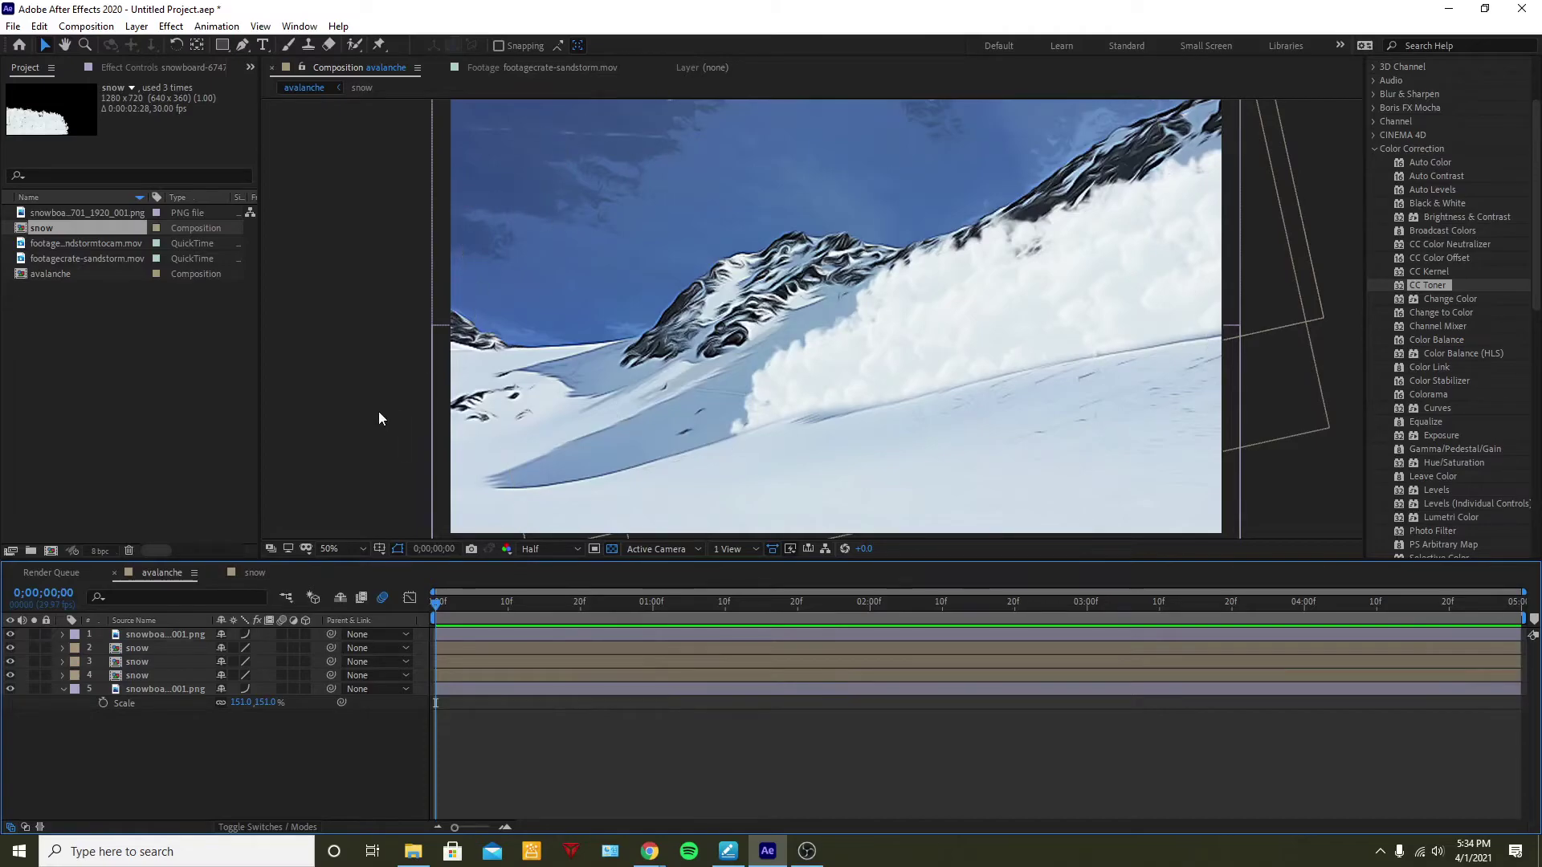
pyautogui.click(173, 634)
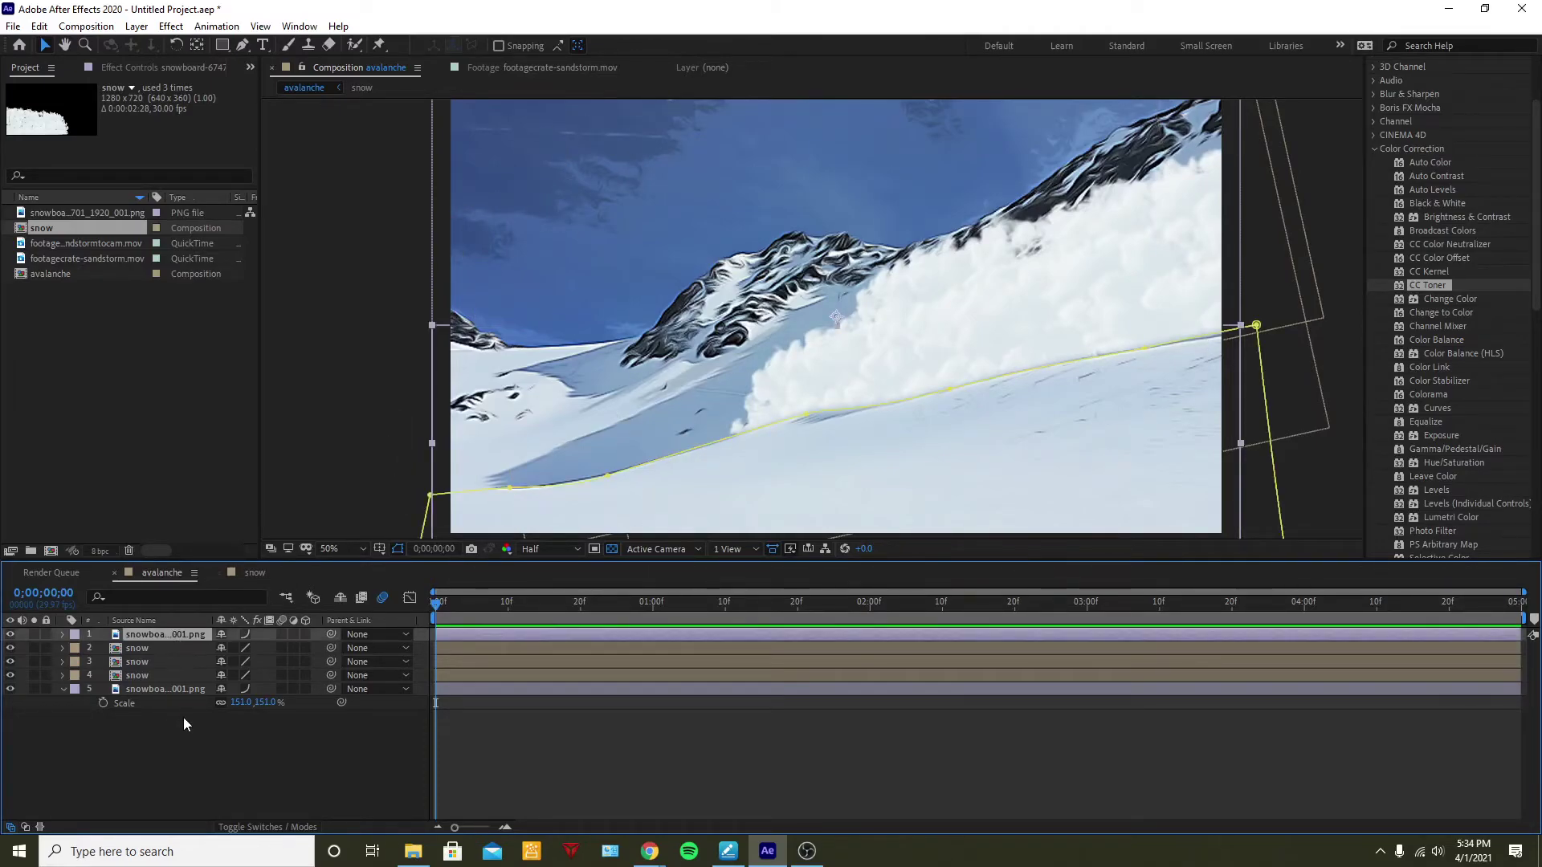
pyautogui.click(136, 689)
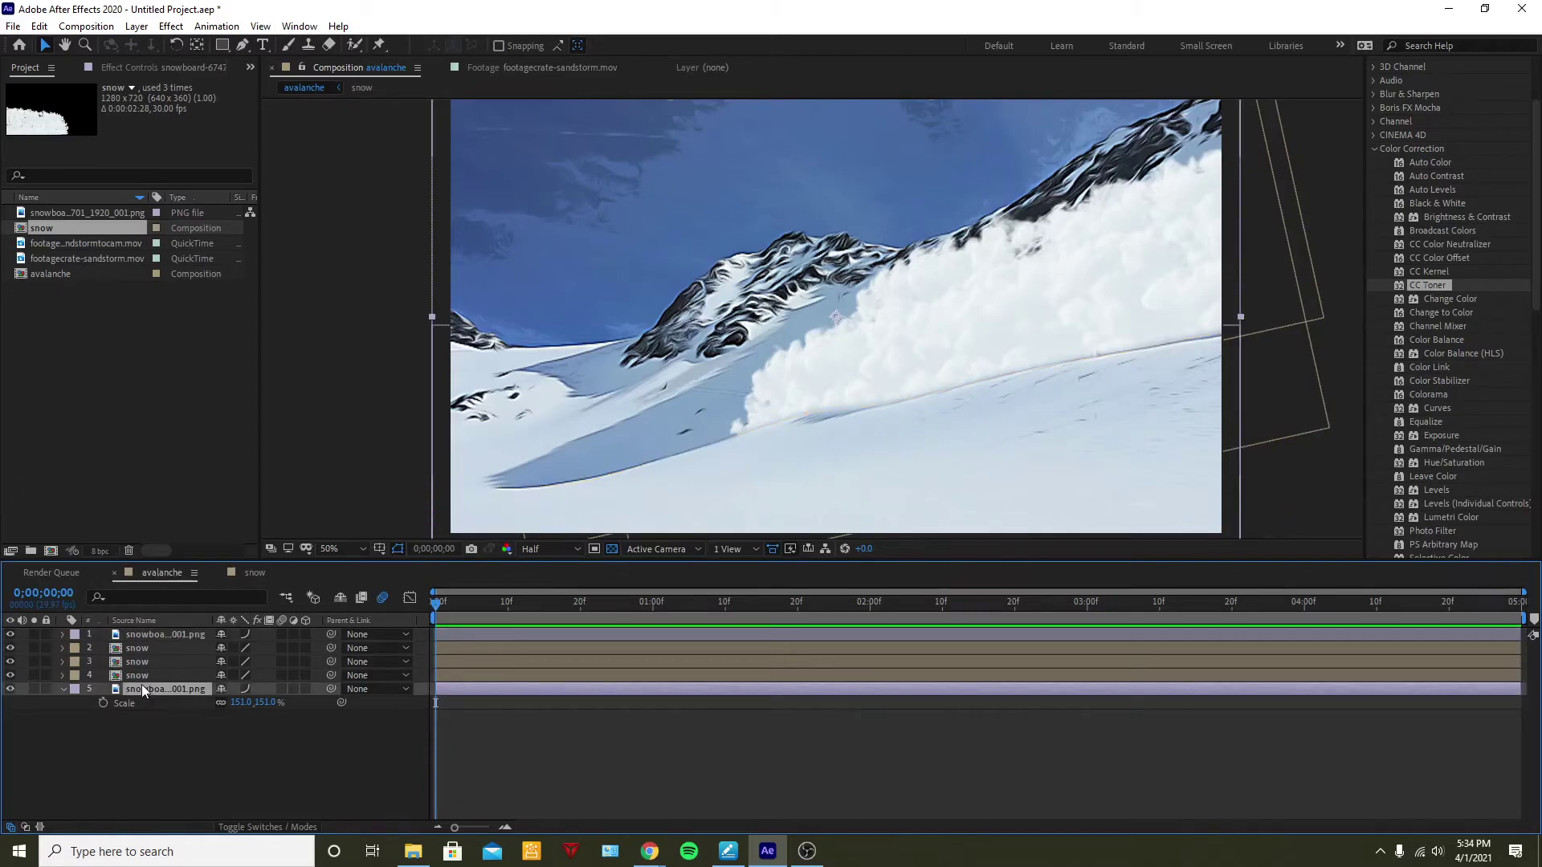
pyautogui.hotkey('ctrl', 'd')
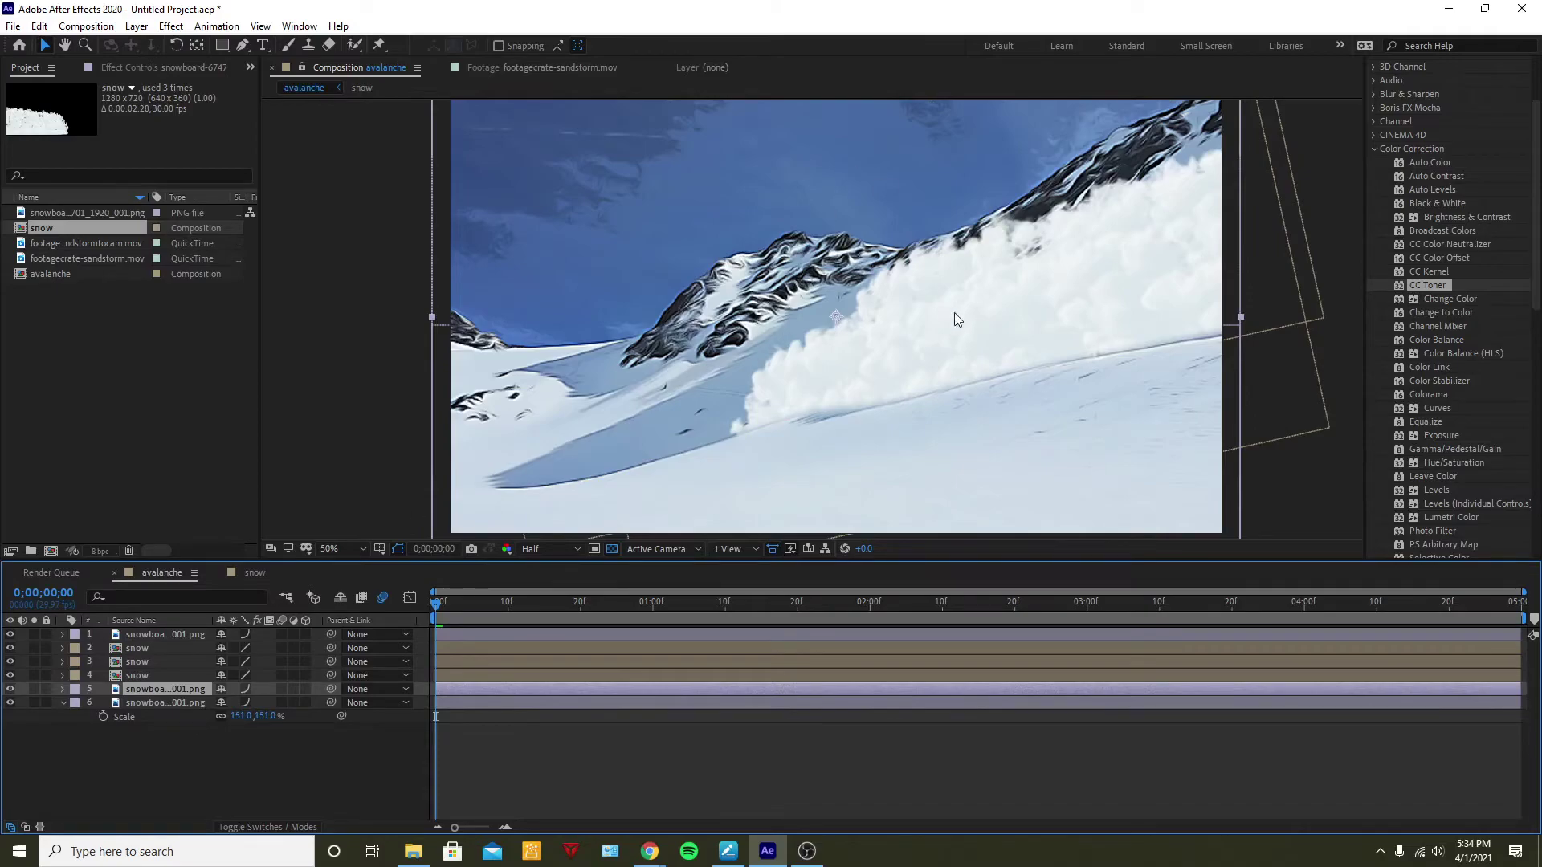
# Trace a closed Pen mask around the sky above the mountain ridge on the copy
pyautogui.click(242, 44)
pyautogui.moveTo(993, 111); pyautogui.dragTo(1017, 110)
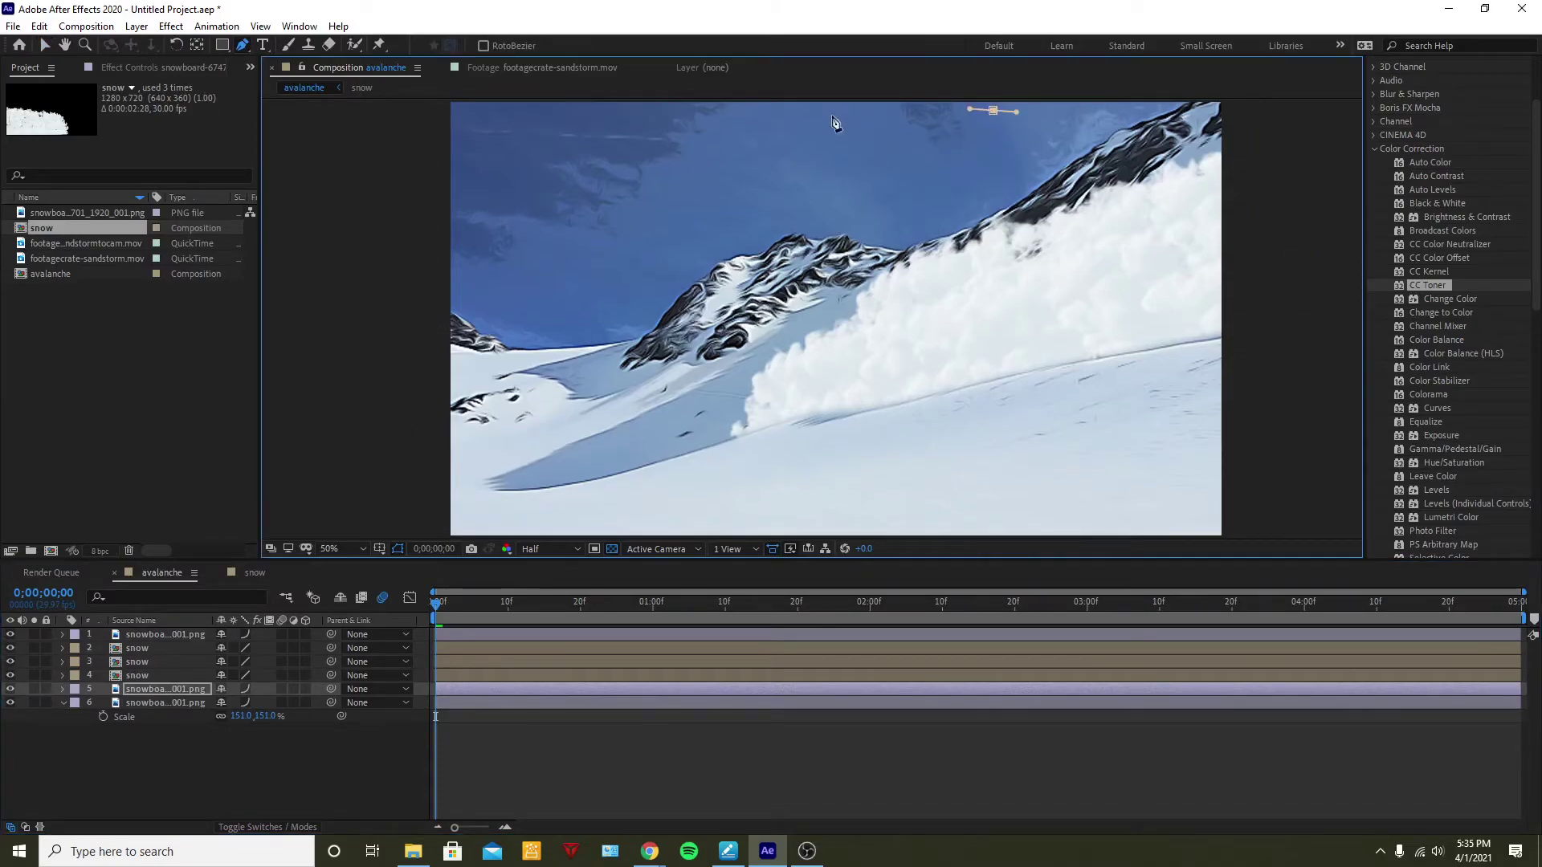
pyautogui.click(500, 104)
pyautogui.click(473, 244)
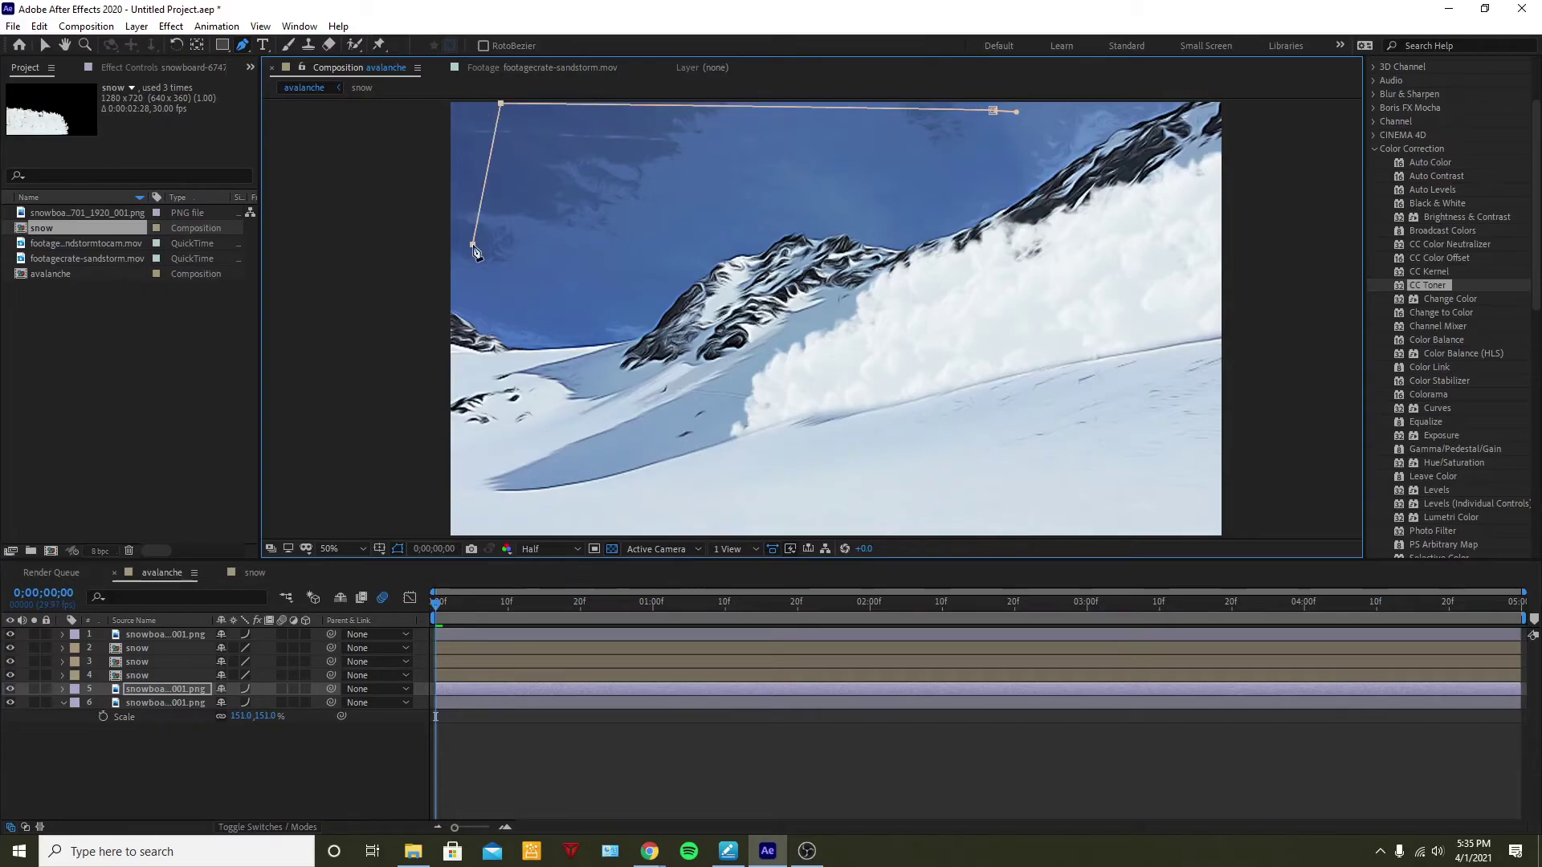
pyautogui.click(533, 293)
pyautogui.click(747, 226)
pyautogui.click(869, 203)
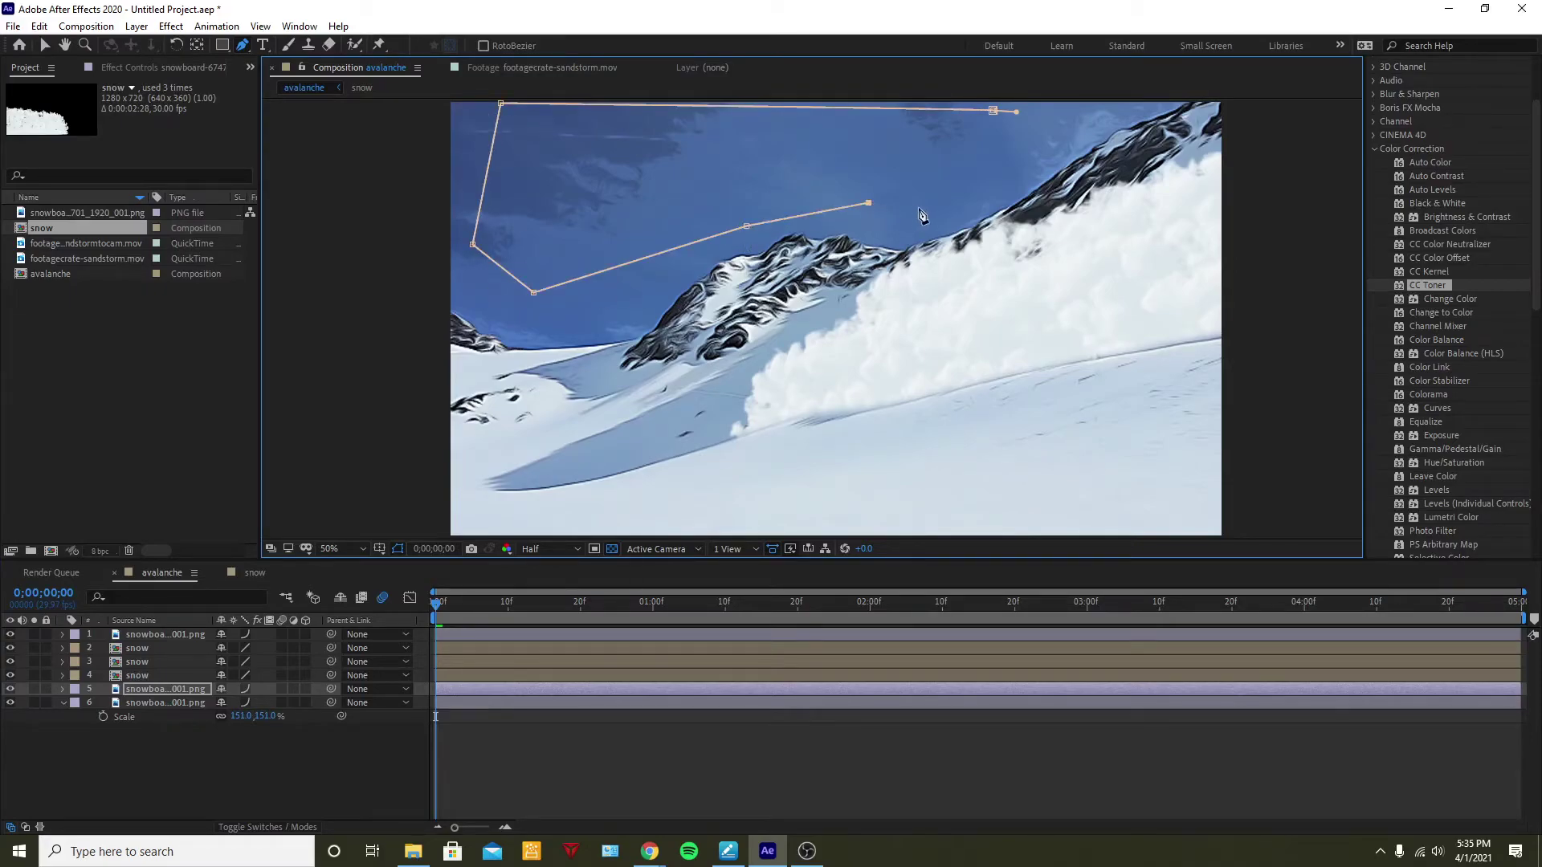
pyautogui.click(946, 203)
pyautogui.click(993, 112)
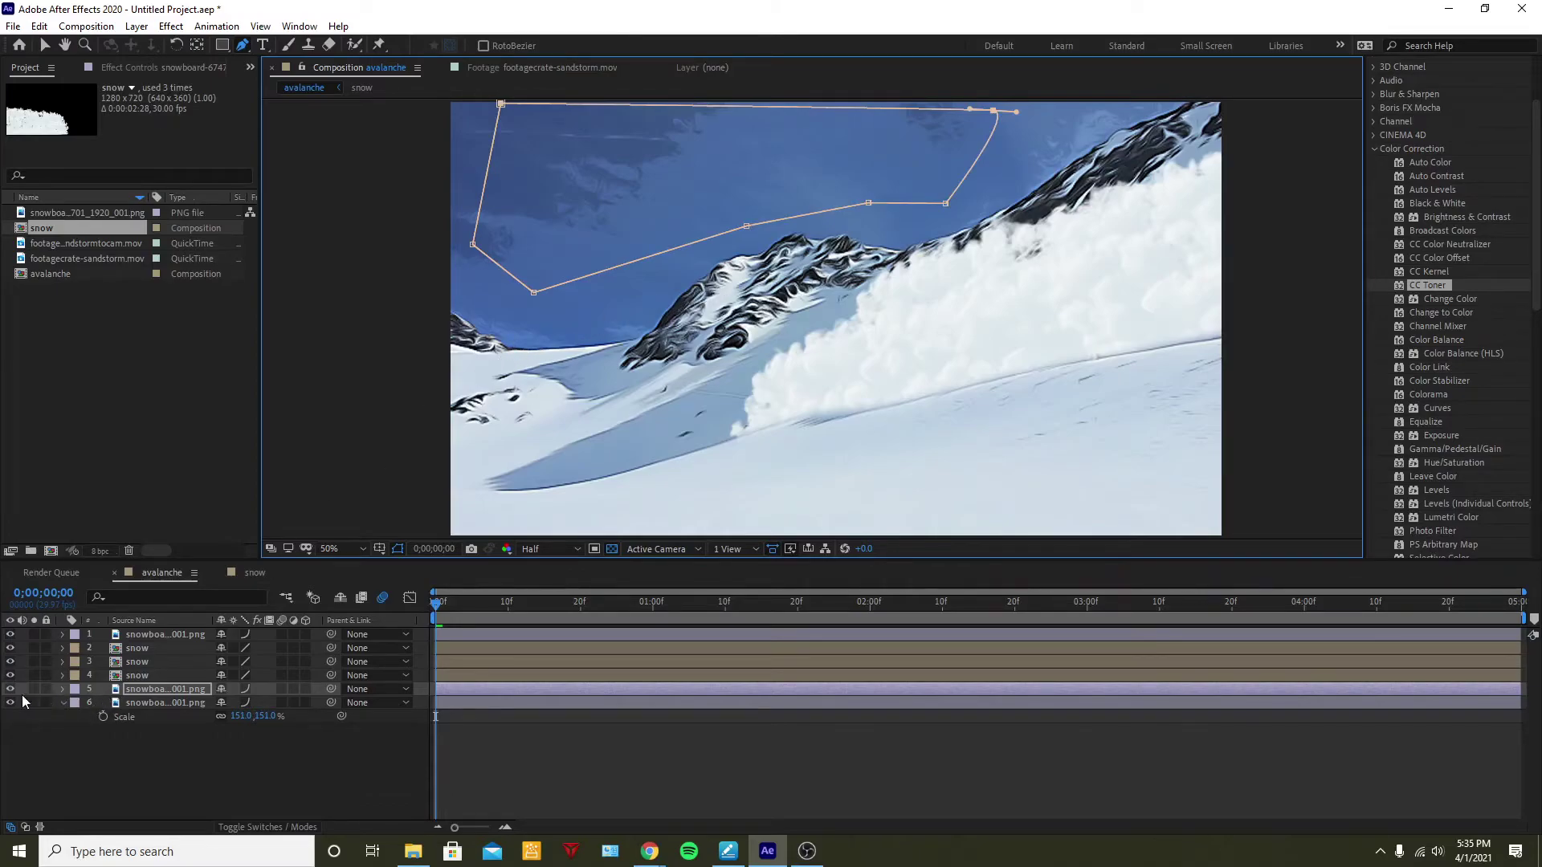
# Set the sky mask feather to 53 px and move the masked piece right and down
pyautogui.click(62, 689)
pyautogui.press('v')
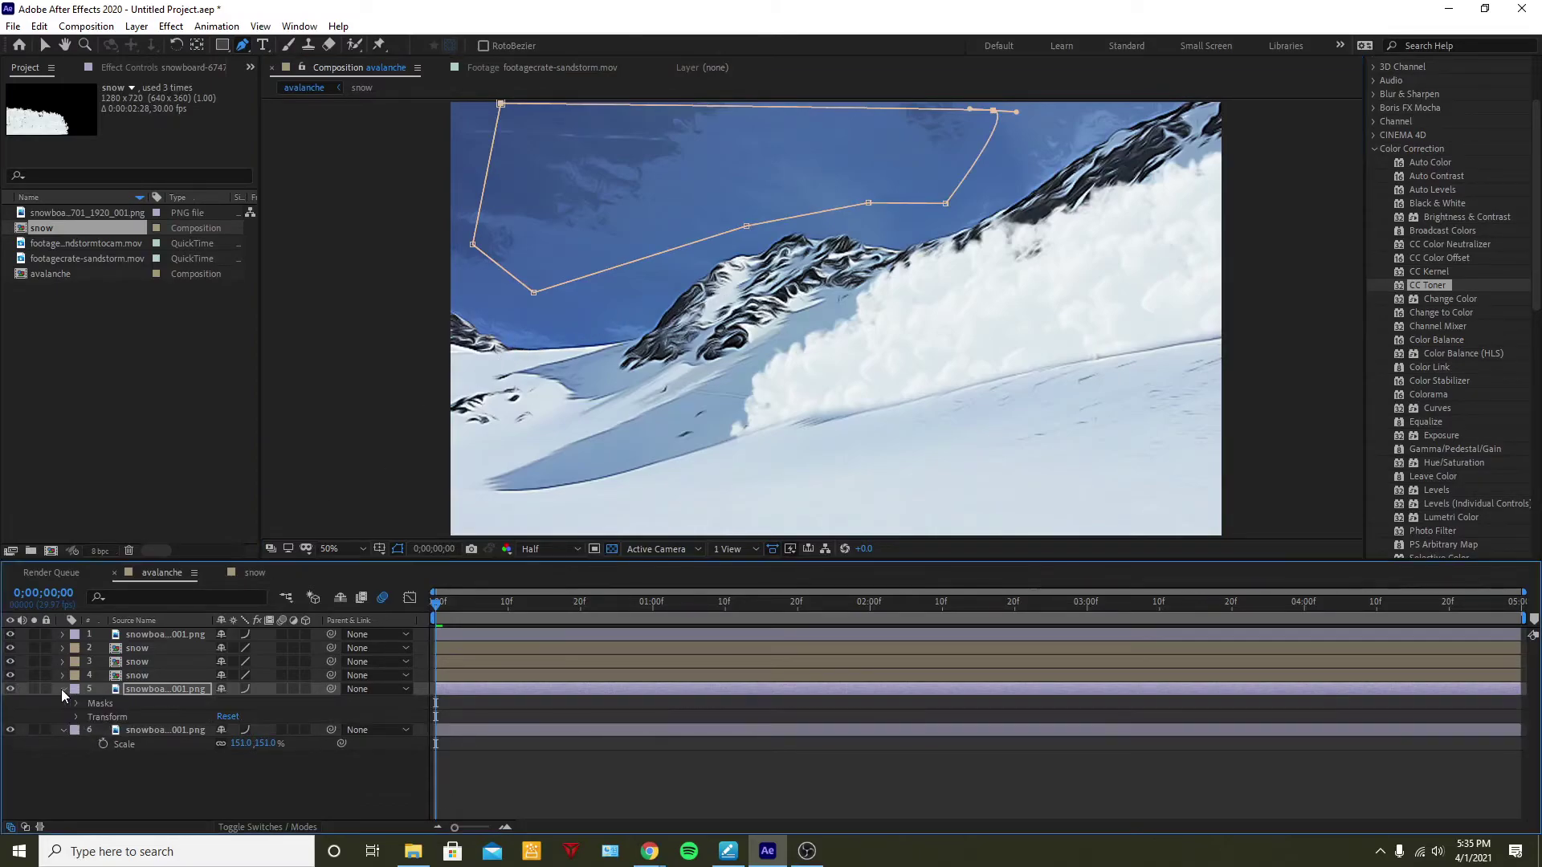
pyautogui.moveTo(248, 744); pyautogui.dragTo(517, 724)
pyautogui.moveTo(357, 734); pyautogui.dragTo(209, 755)
pyautogui.click(591, 252)
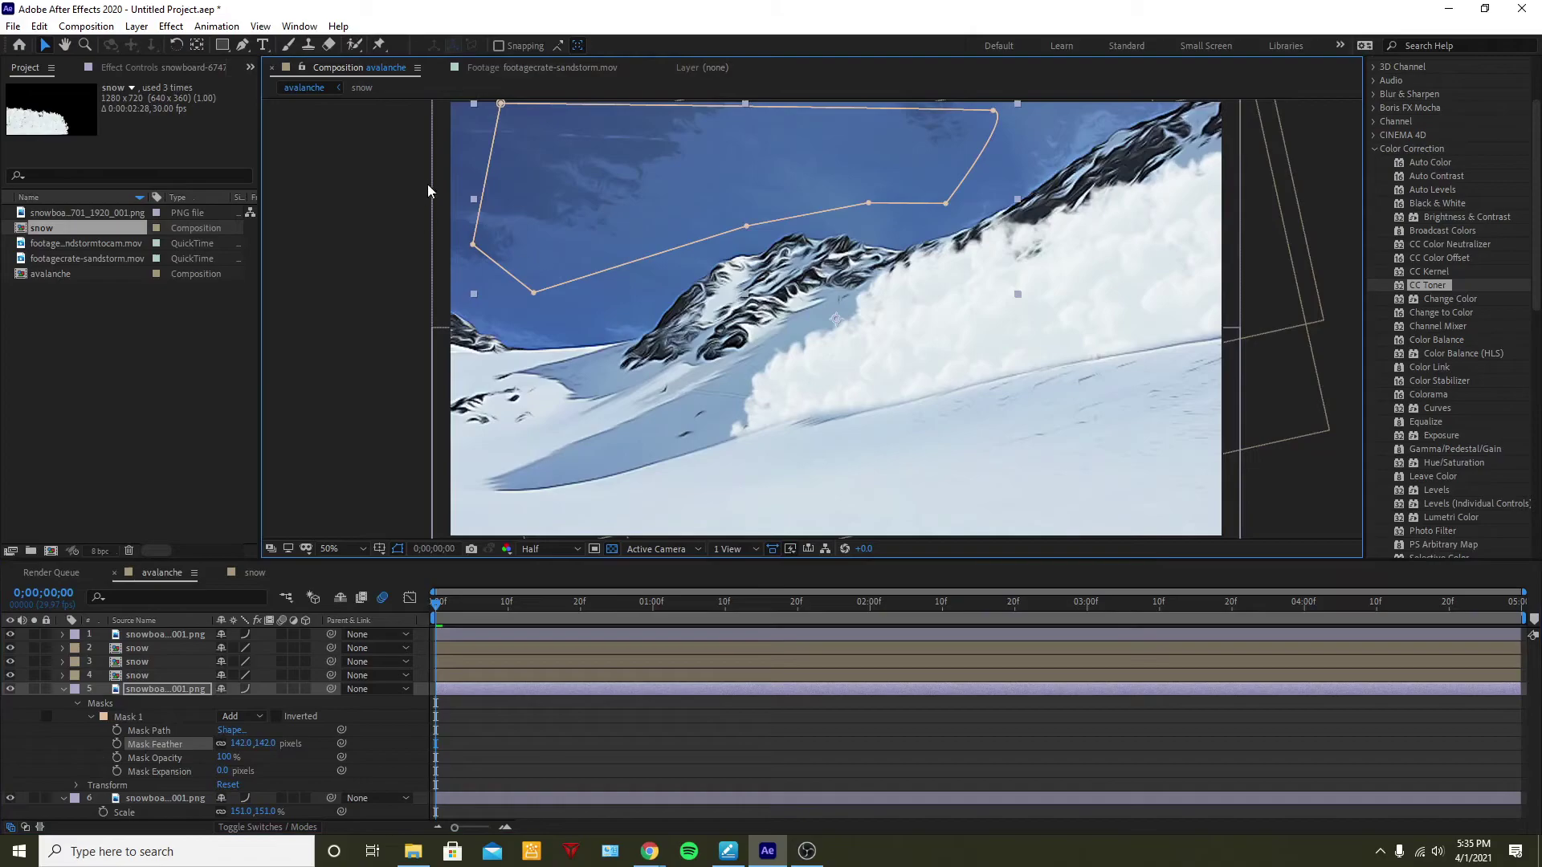
pyautogui.moveTo(523, 184); pyautogui.dragTo(314, 139)
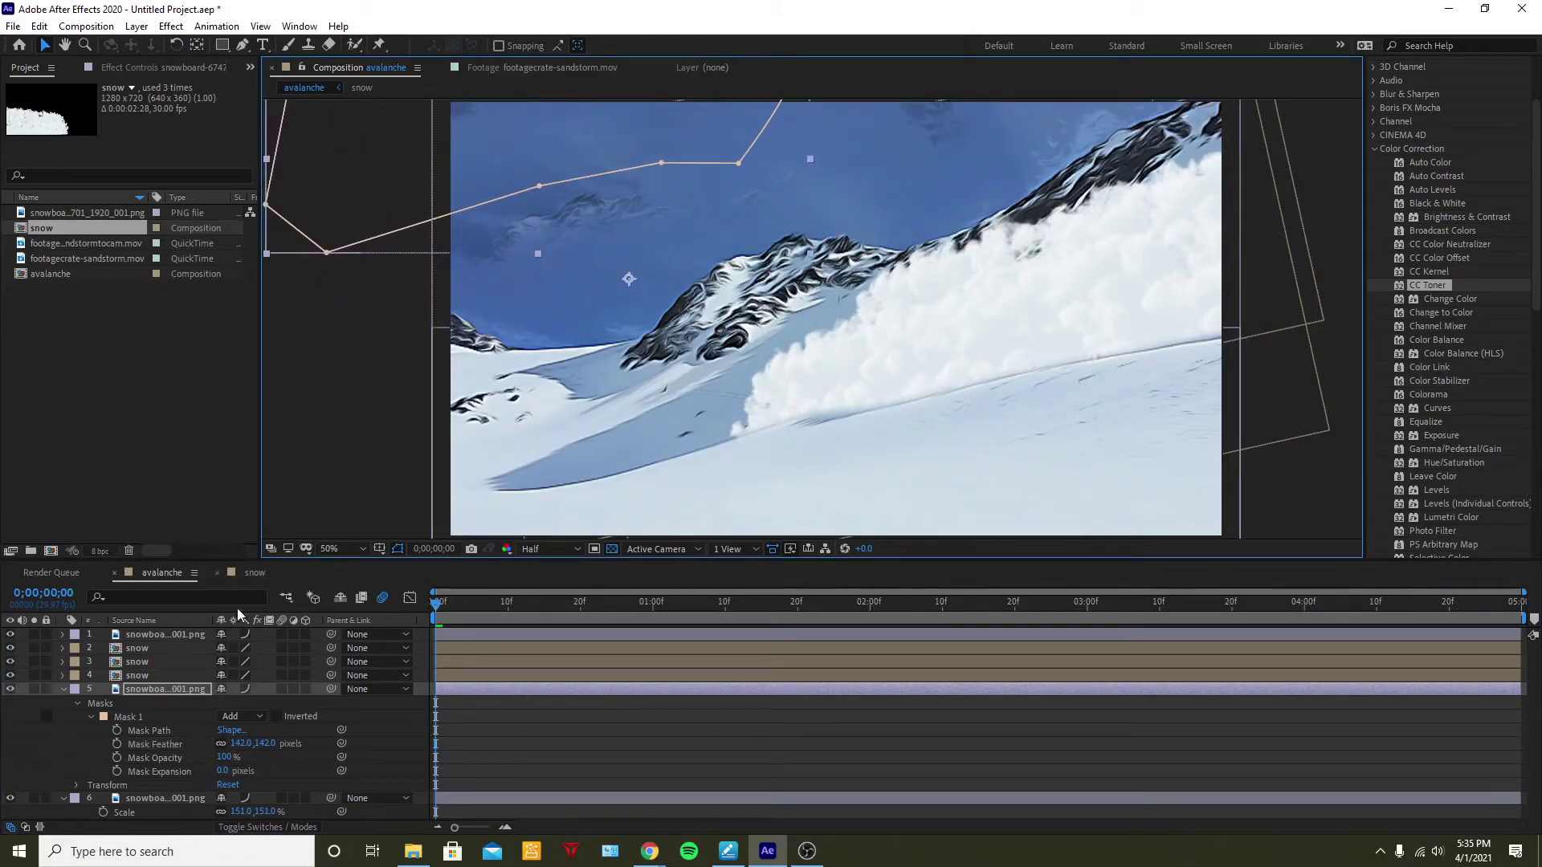
pyautogui.moveTo(266, 752); pyautogui.dragTo(197, 746)
pyautogui.moveTo(493, 165); pyautogui.dragTo(678, 222)
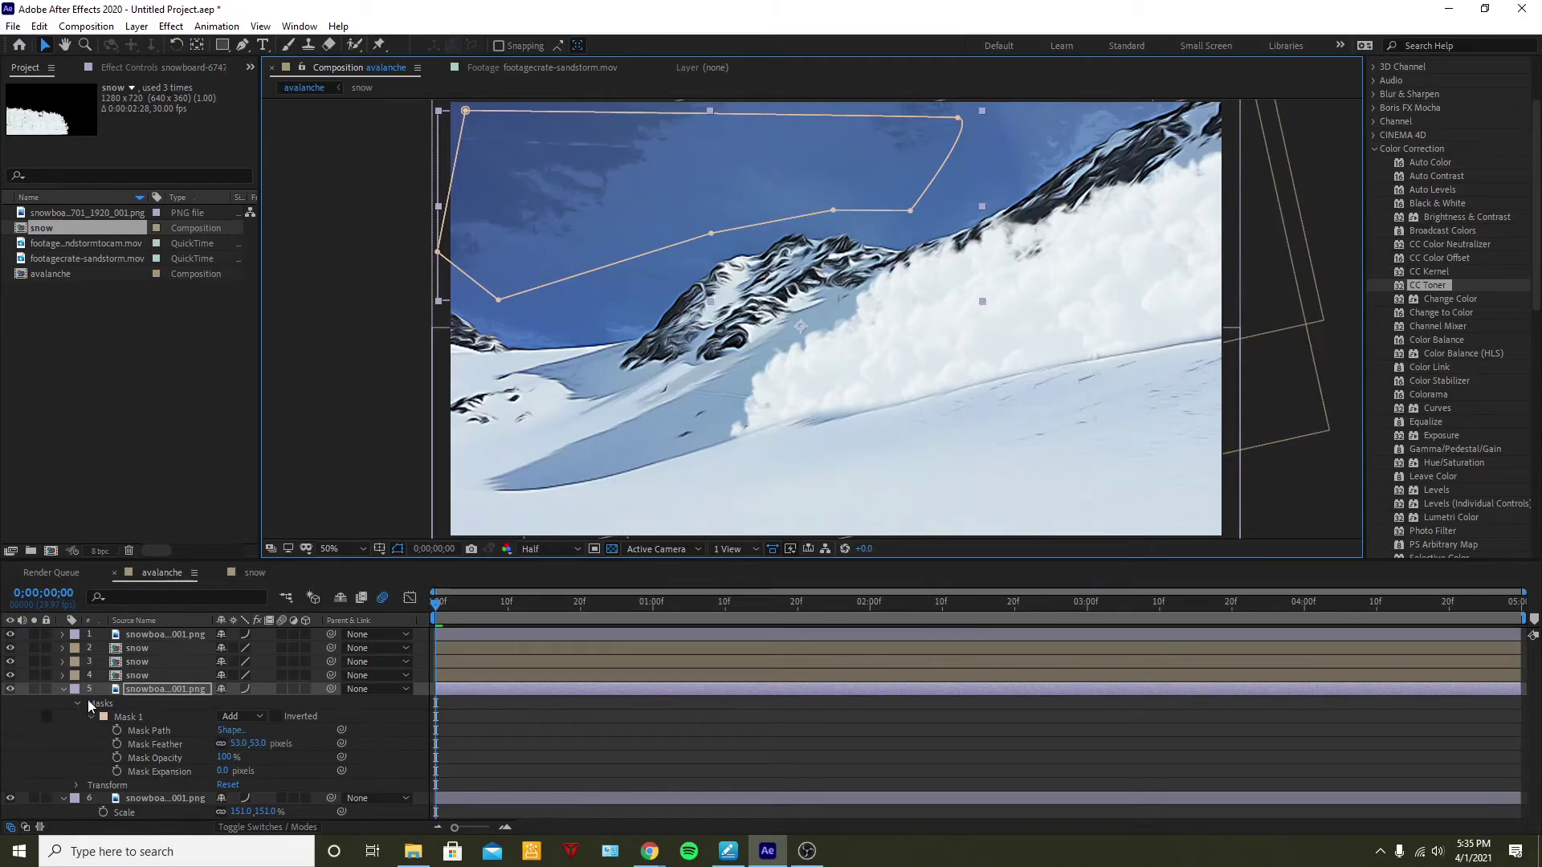
pyautogui.click(61, 687)
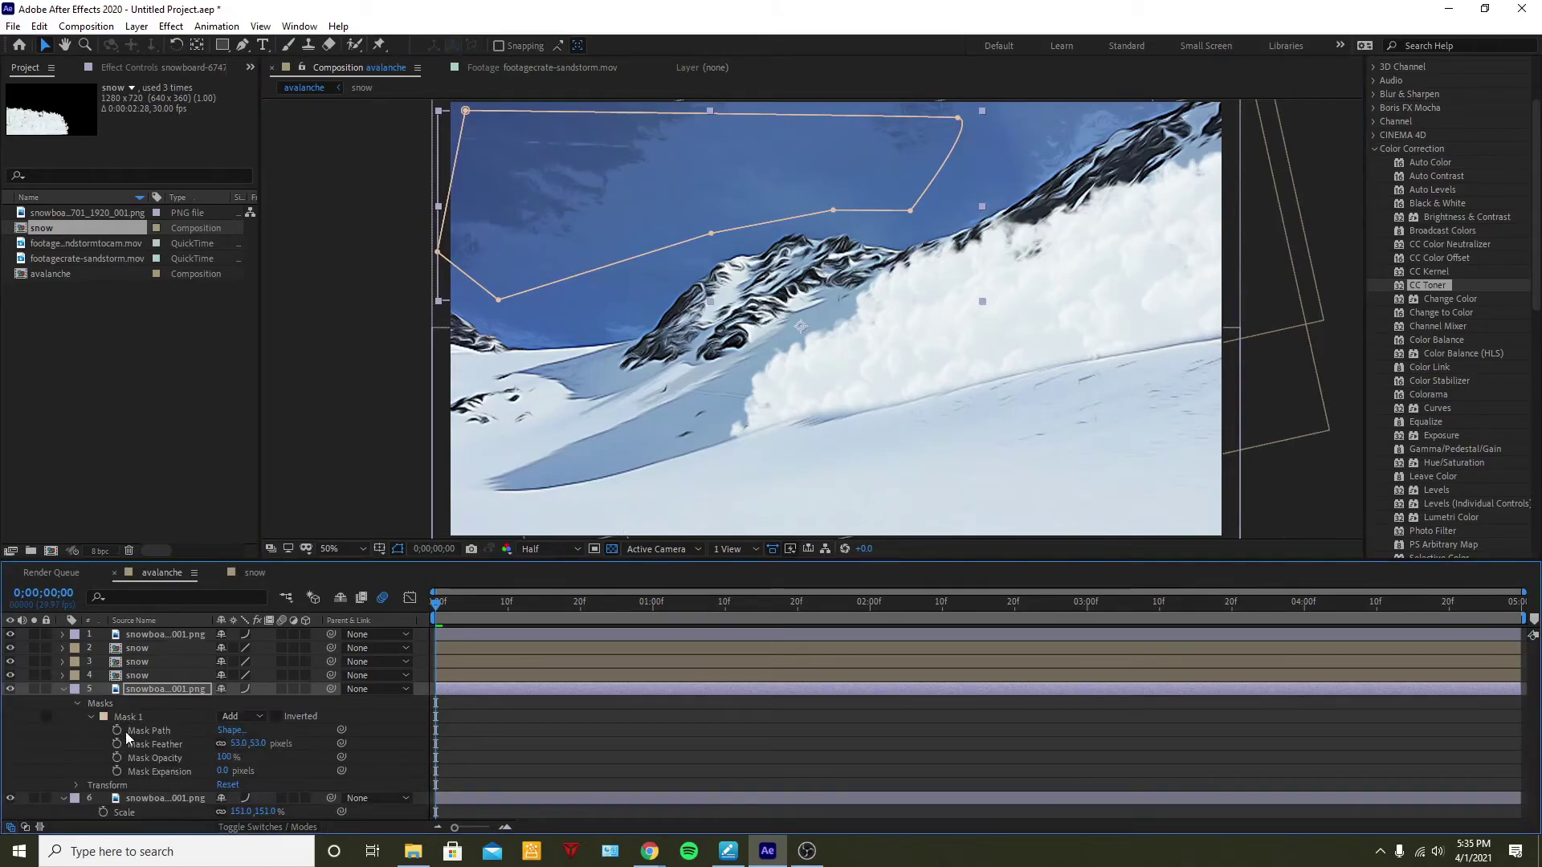
# Keyframe the sky layer's Position from 872,558 at 0:00 to 1360,526 at the clip's end
pyautogui.press('p')
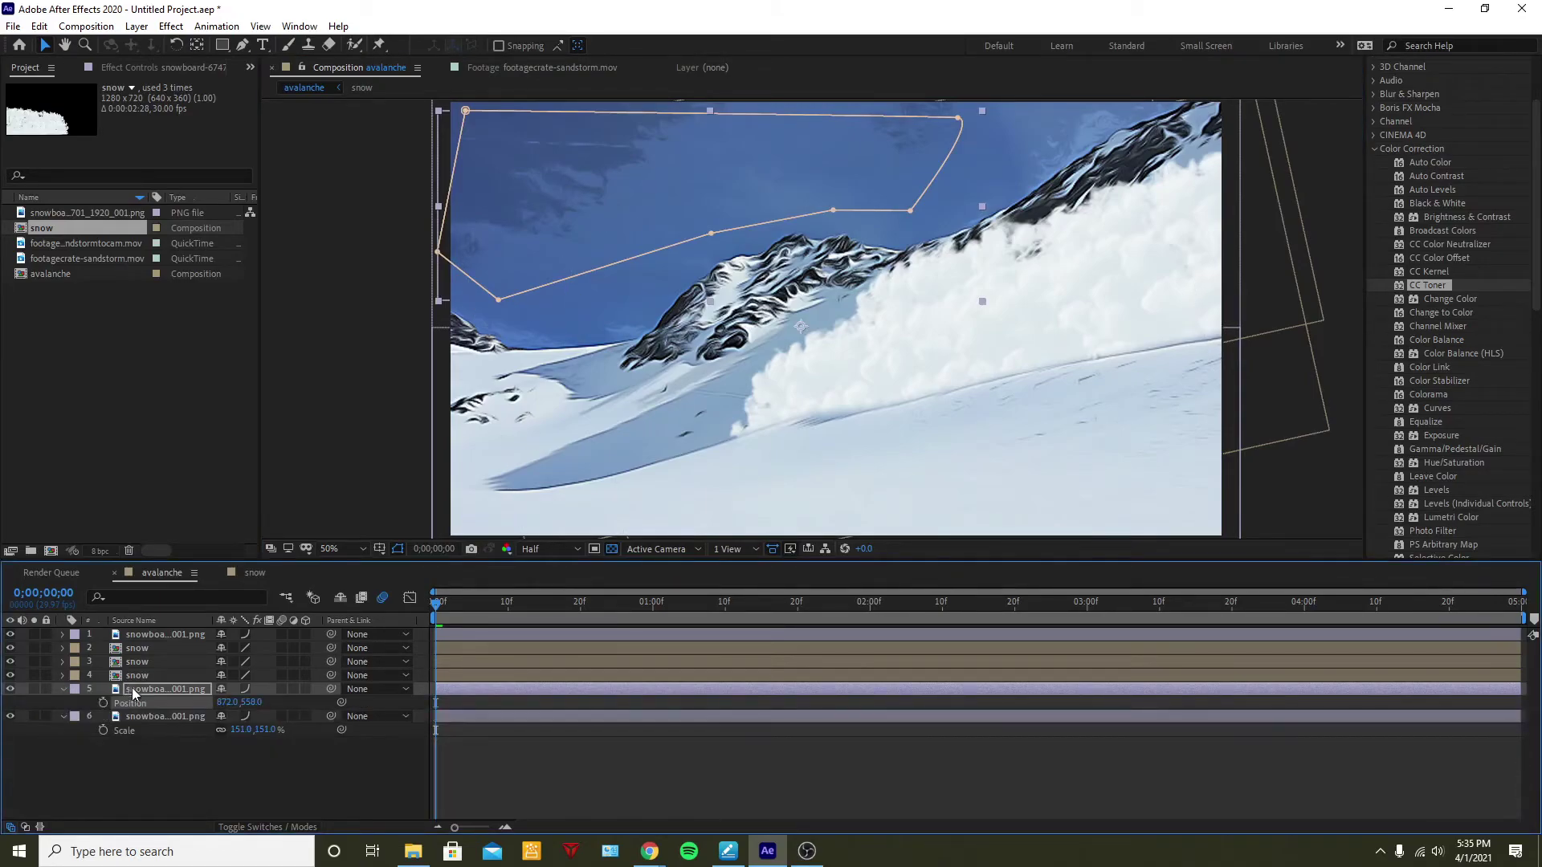
pyautogui.click(62, 689)
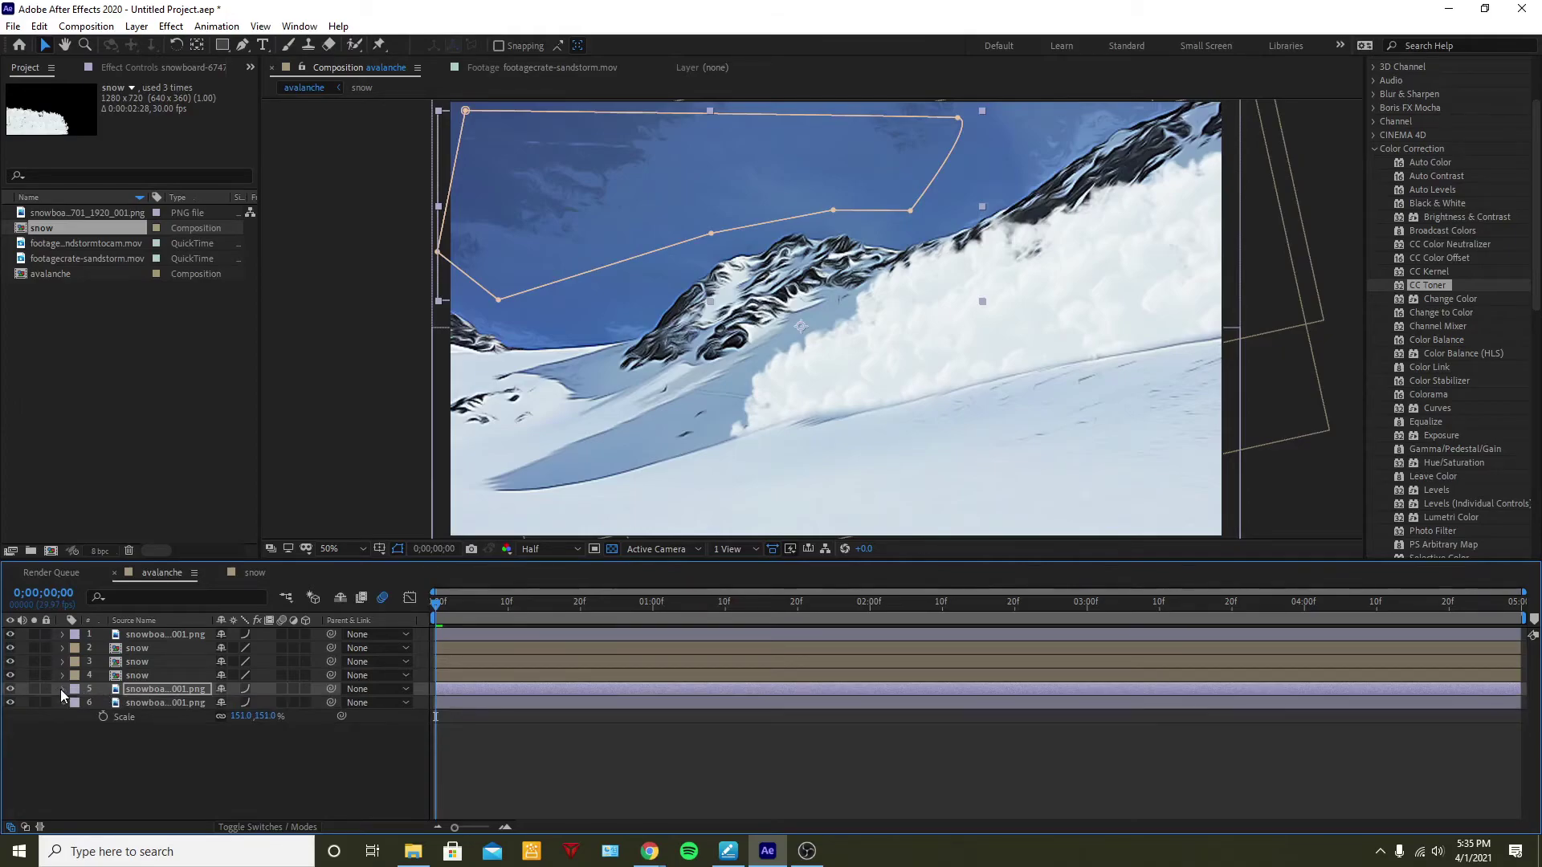
pyautogui.click(62, 689)
pyautogui.click(103, 743)
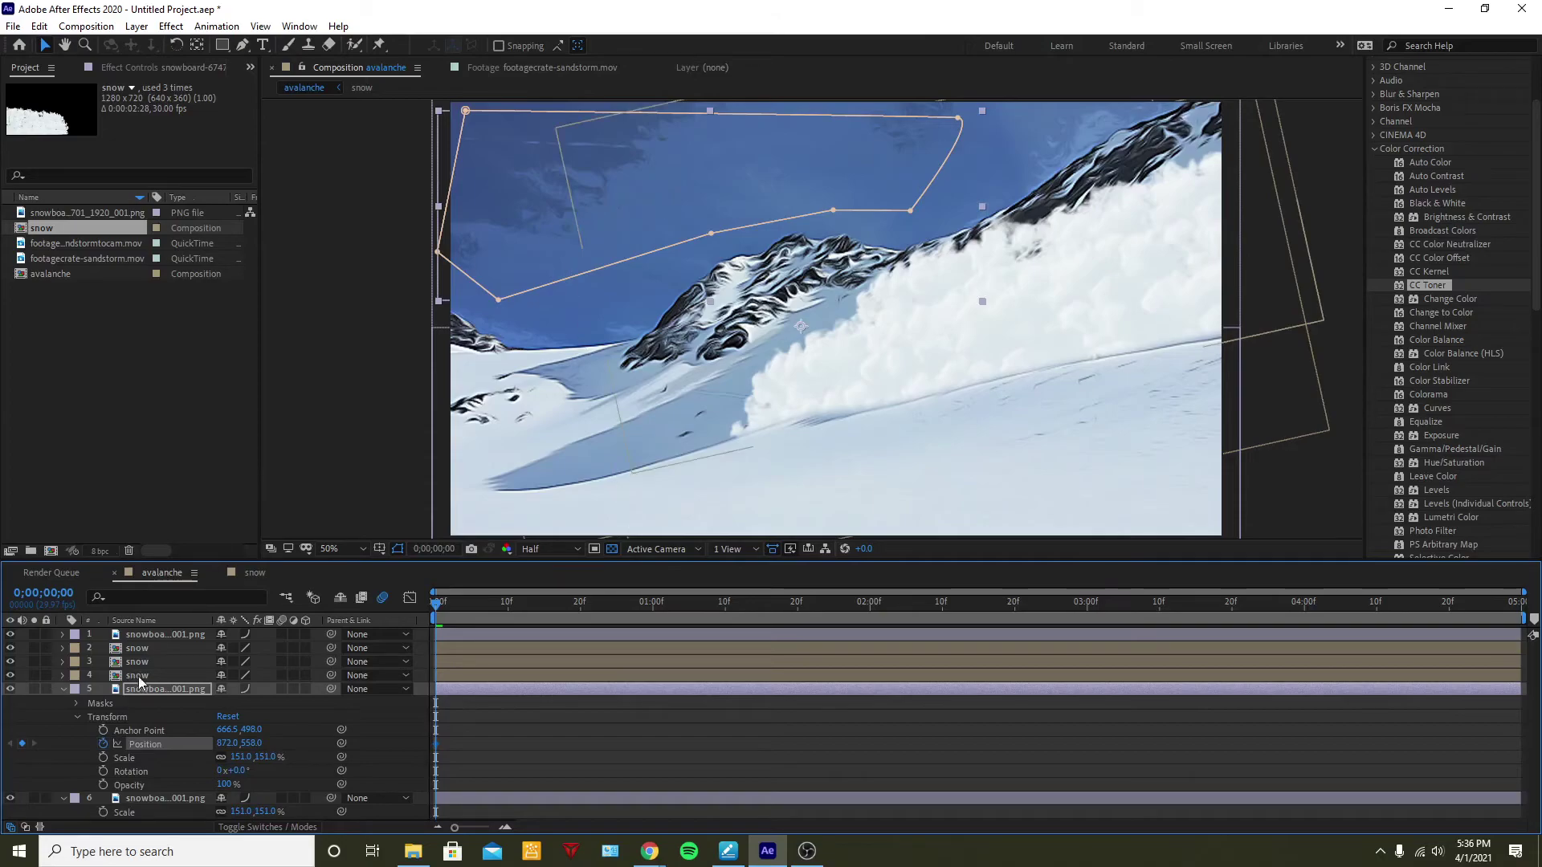
pyautogui.moveTo(511, 612); pyautogui.dragTo(1515, 604)
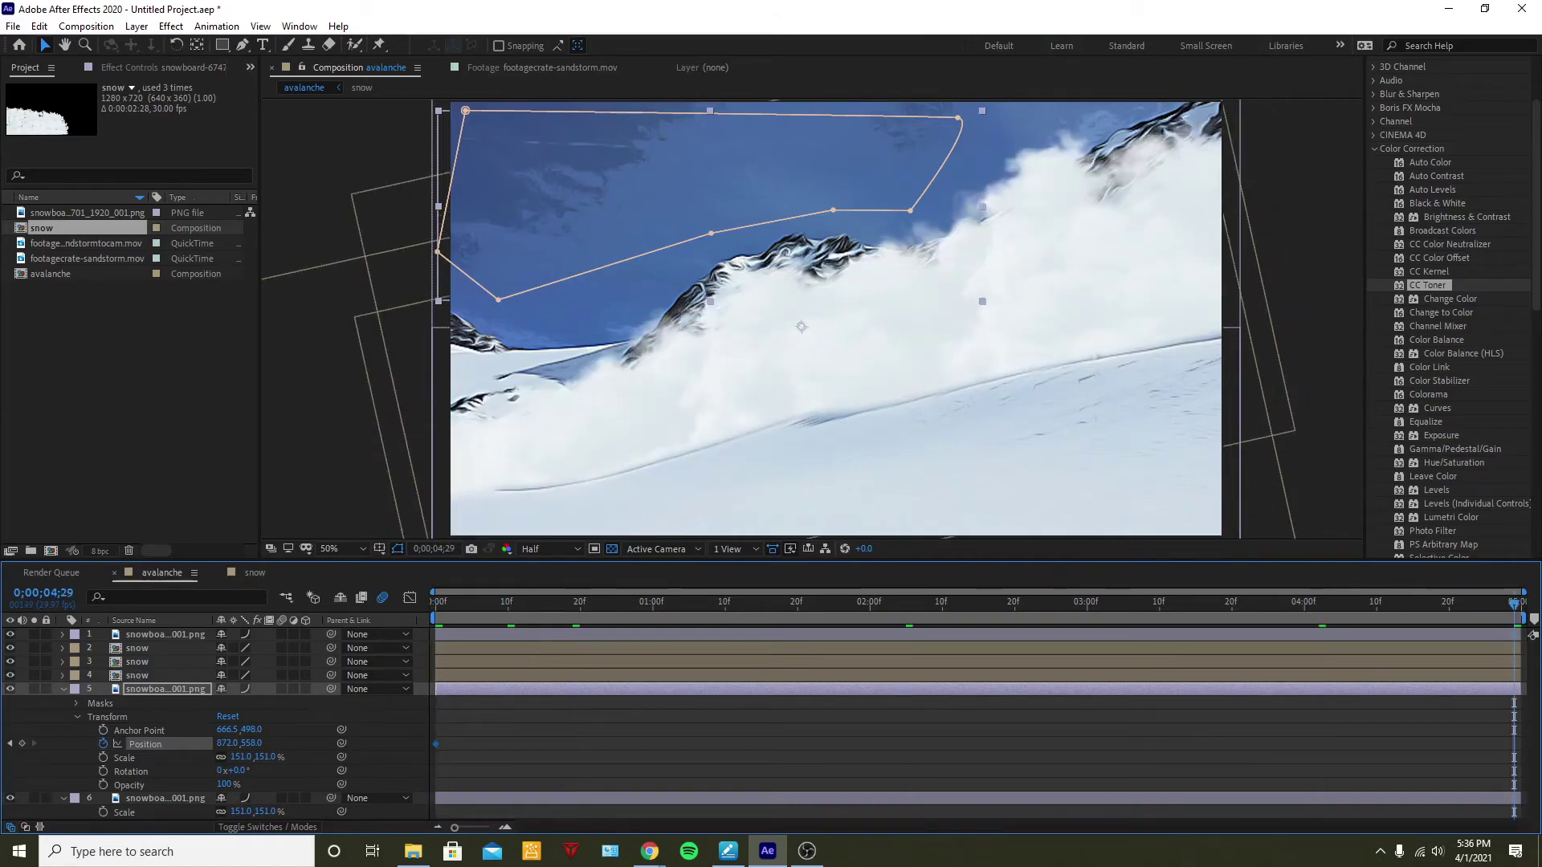
pyautogui.moveTo(739, 184); pyautogui.dragTo(926, 163)
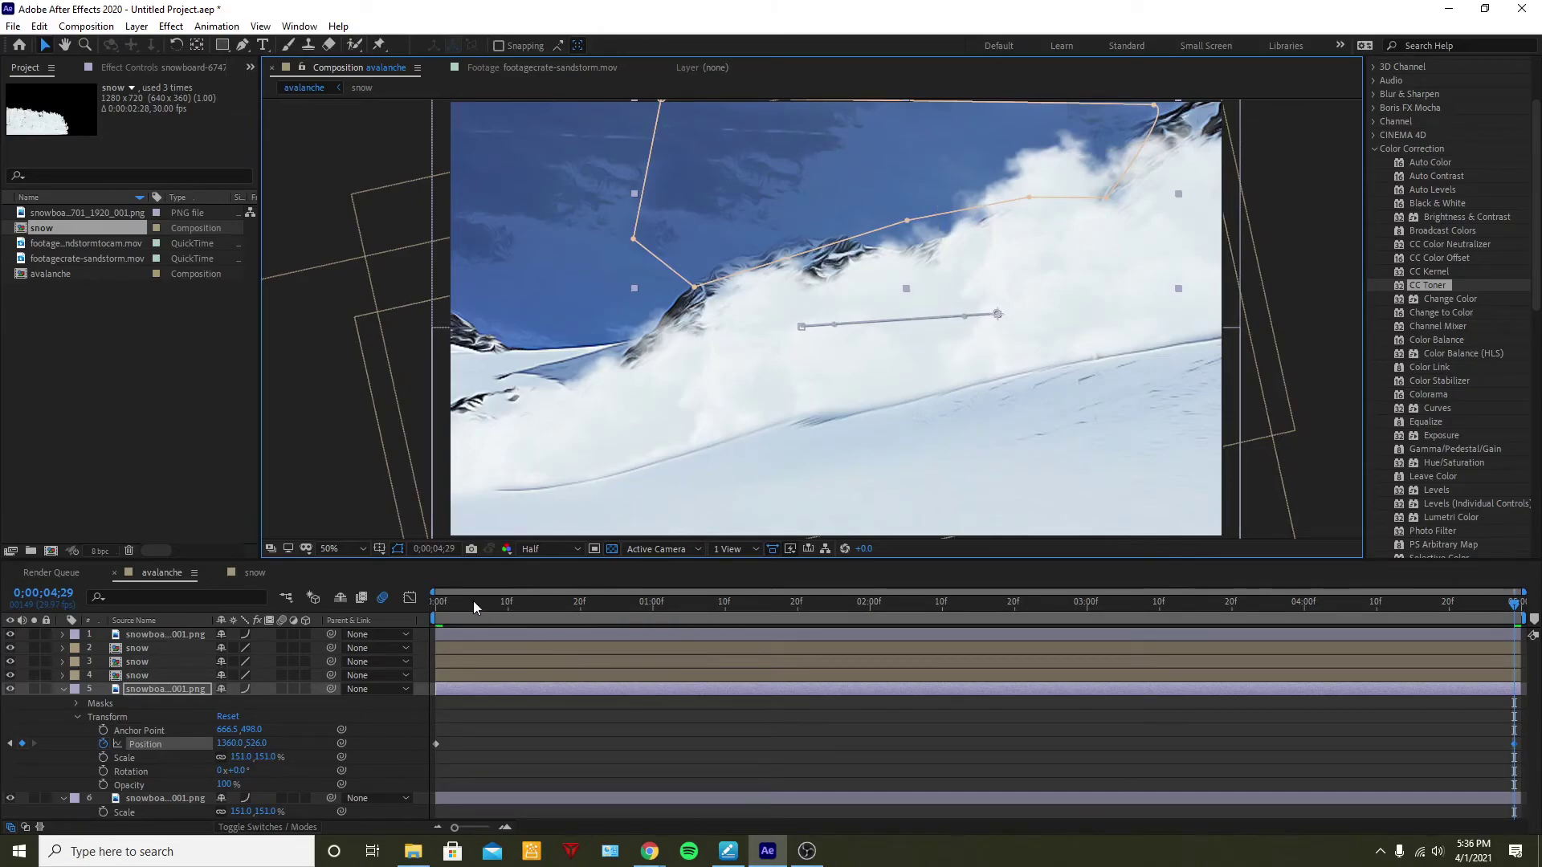
pyautogui.click(485, 740)
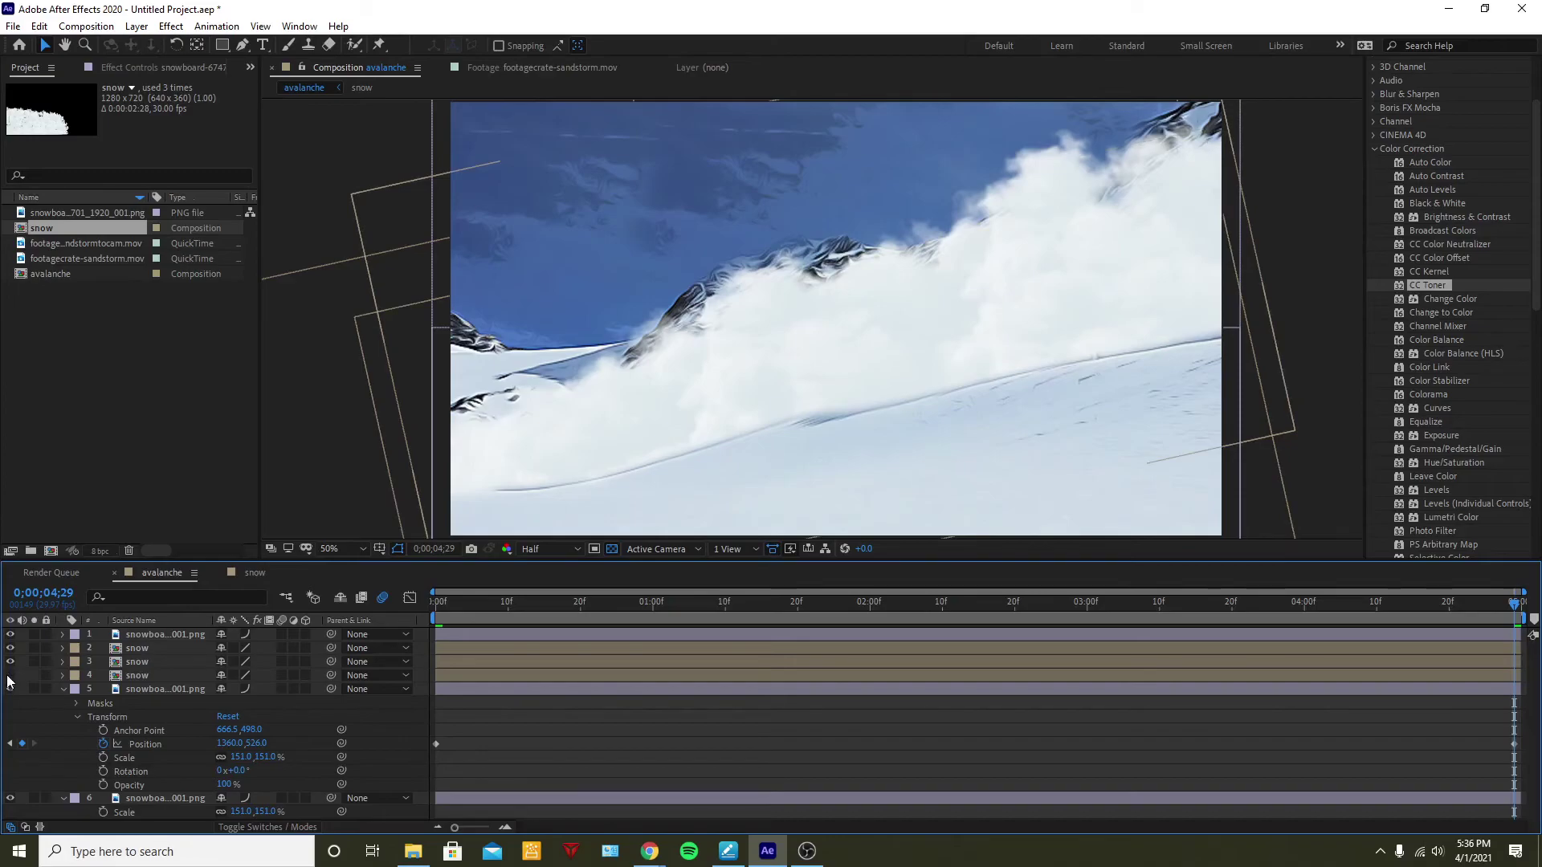
# Hide snow-cloud layers 1–4 and scrub the clip to check the sky drift
pyautogui.moveTo(10, 675); pyautogui.dragTo(10, 634)
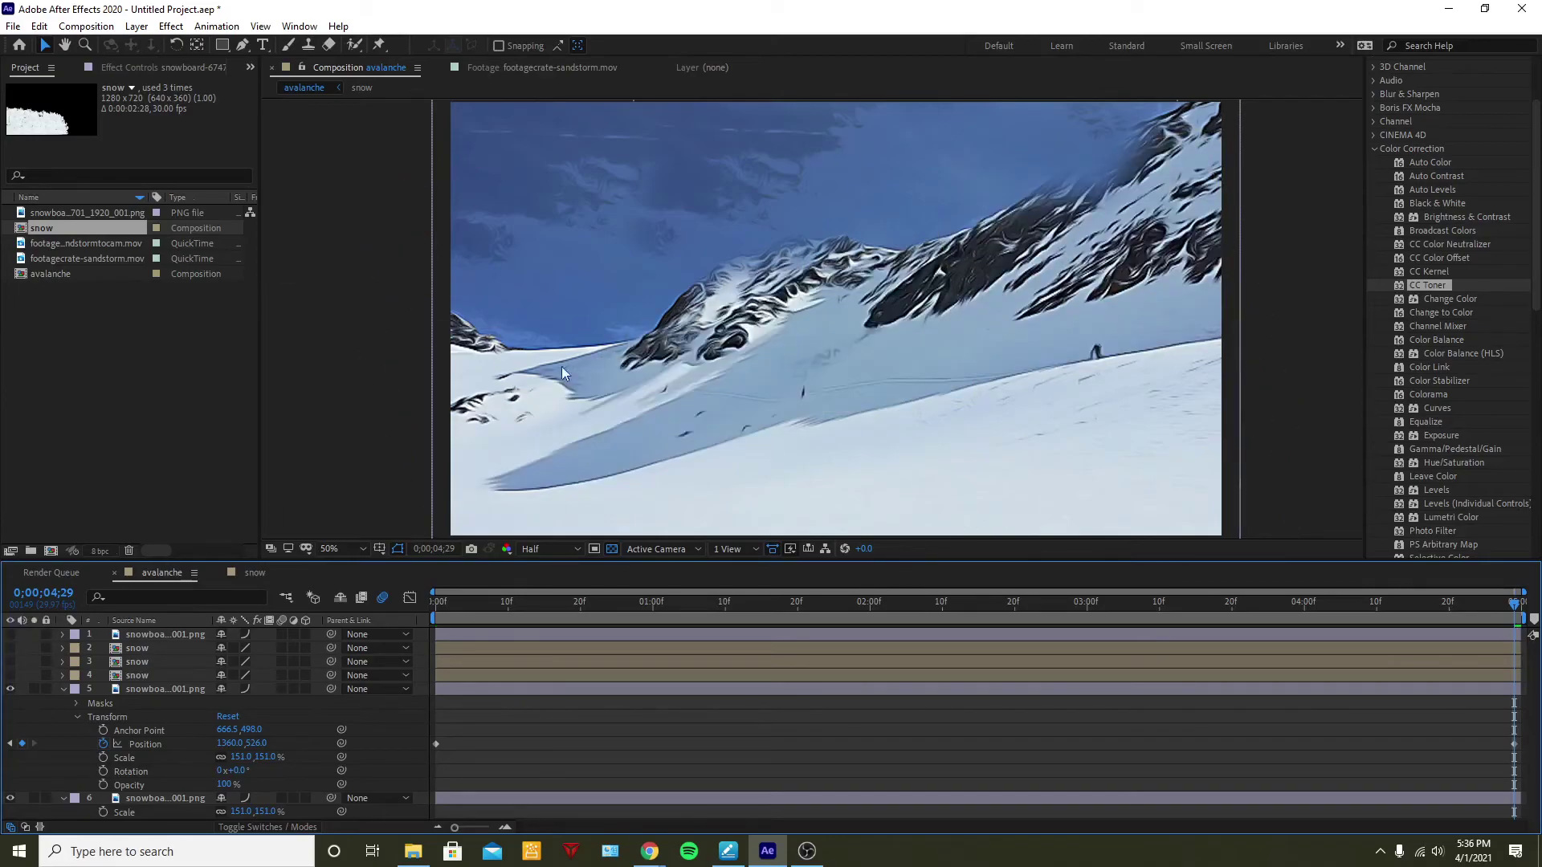
pyautogui.click(667, 601)
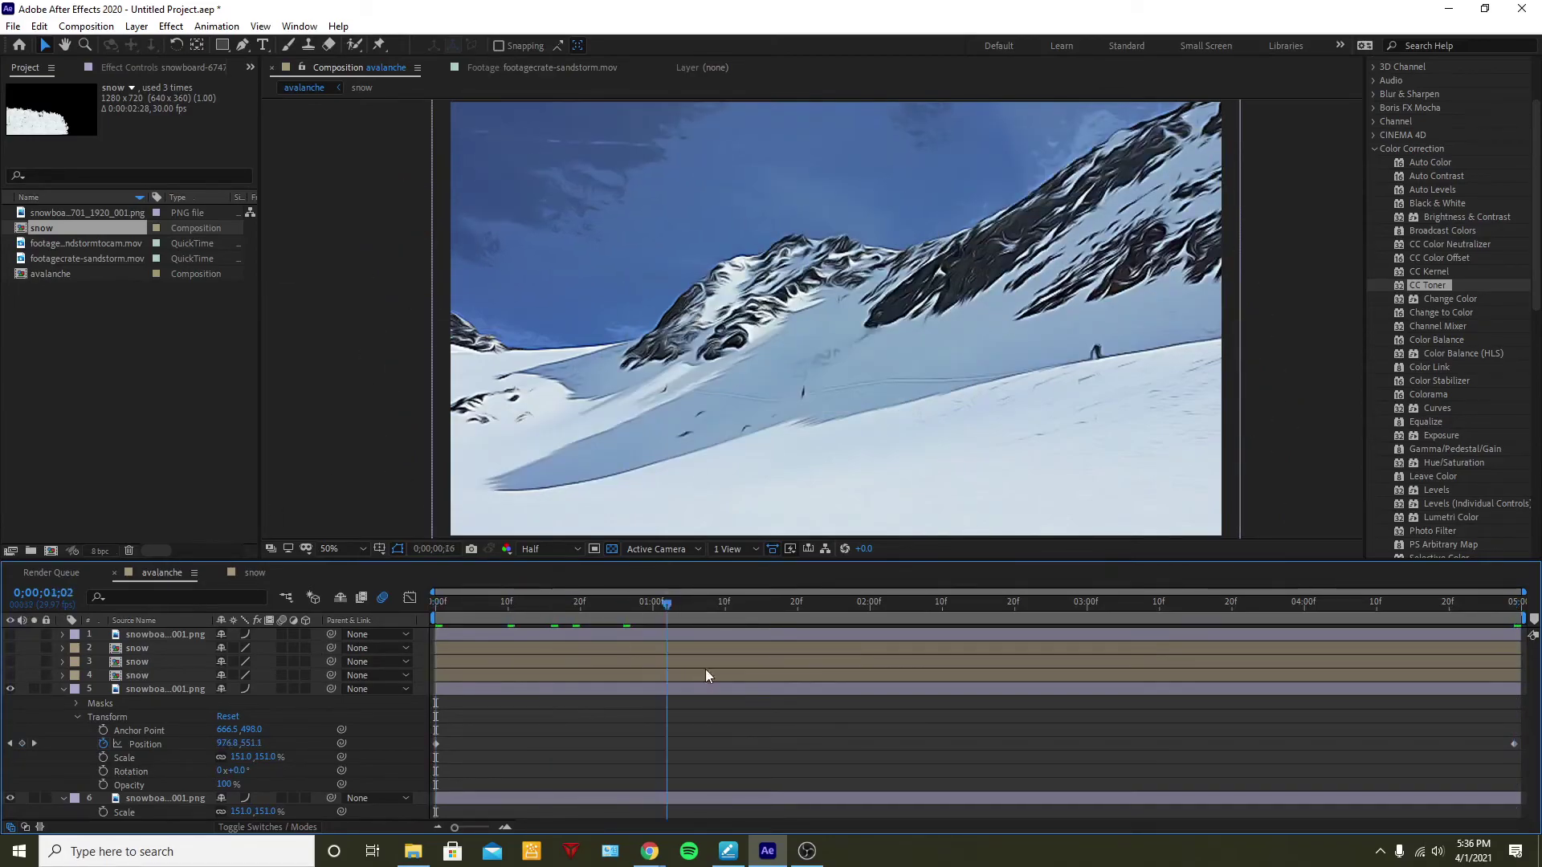
pyautogui.moveTo(667, 670); pyautogui.dragTo(1405, 673)
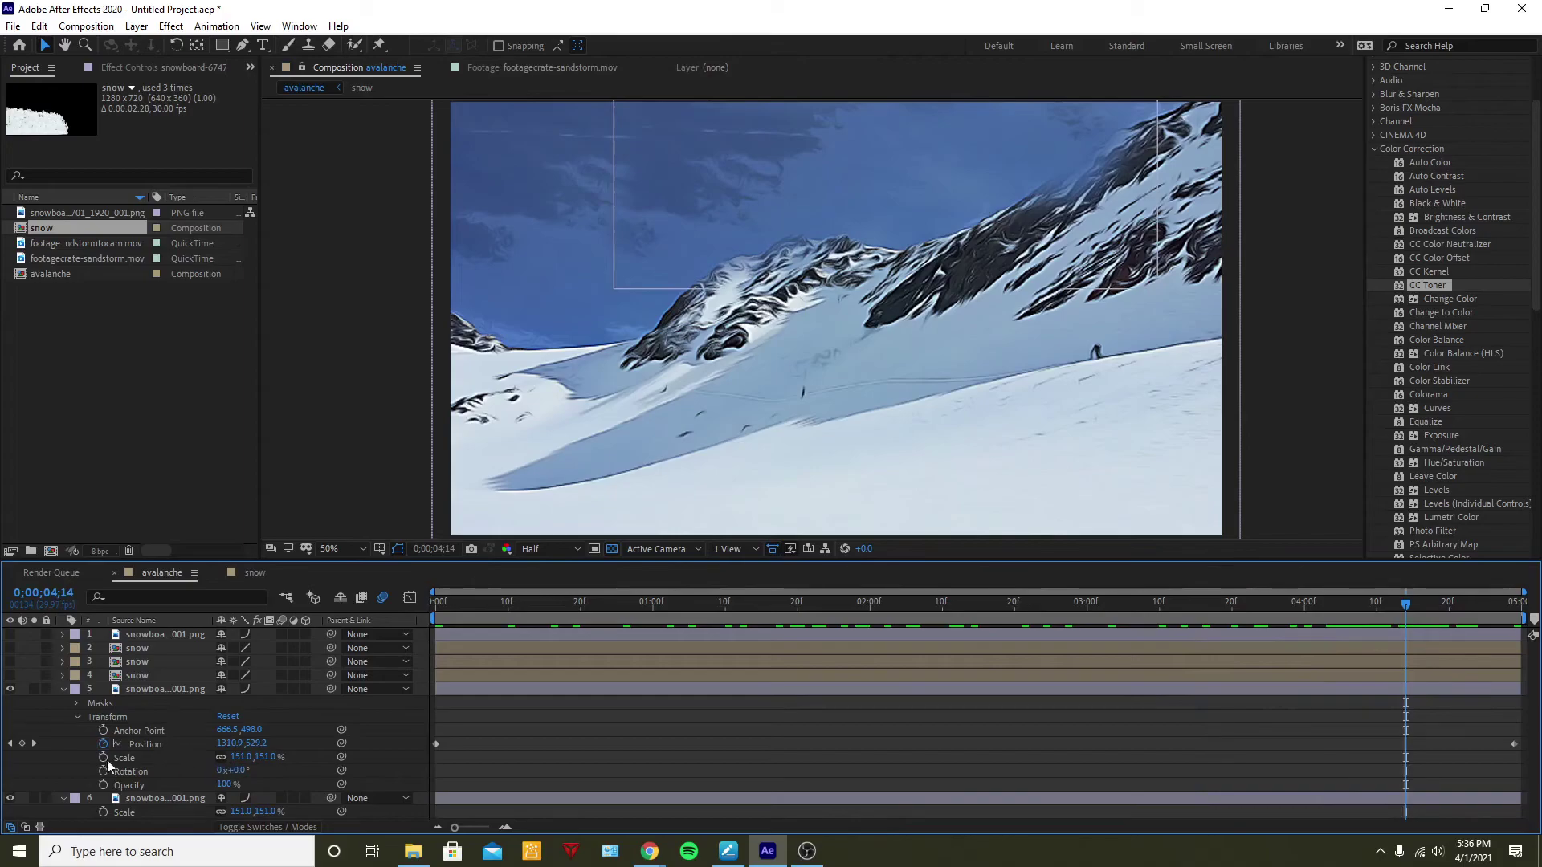
# Give the sky layer's Mask 1 a 135 px feather and -47 px expansion
pyautogui.click(75, 702)
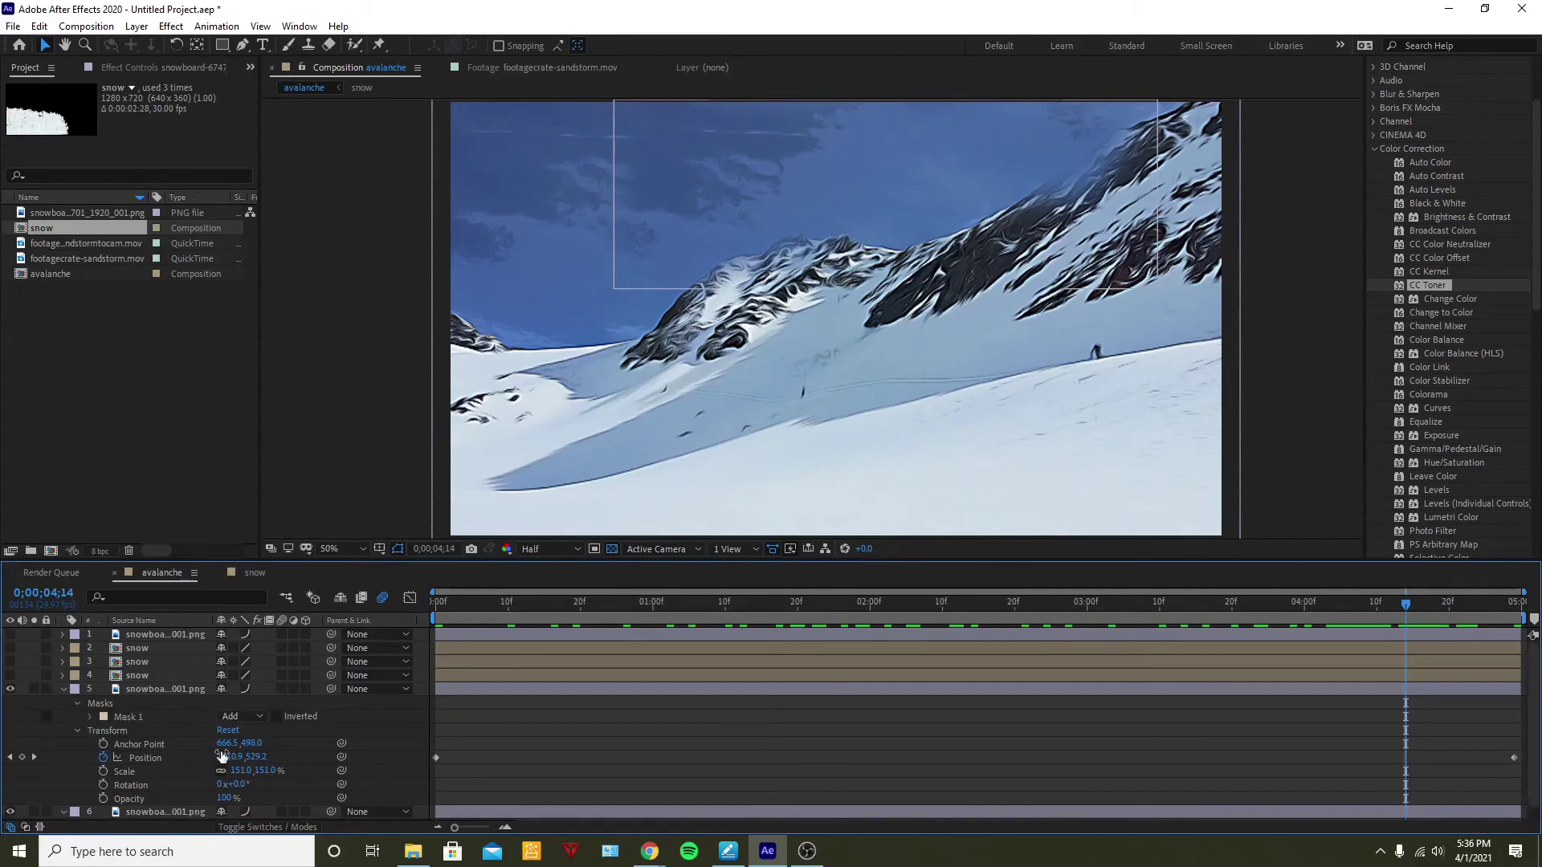
pyautogui.click(89, 716)
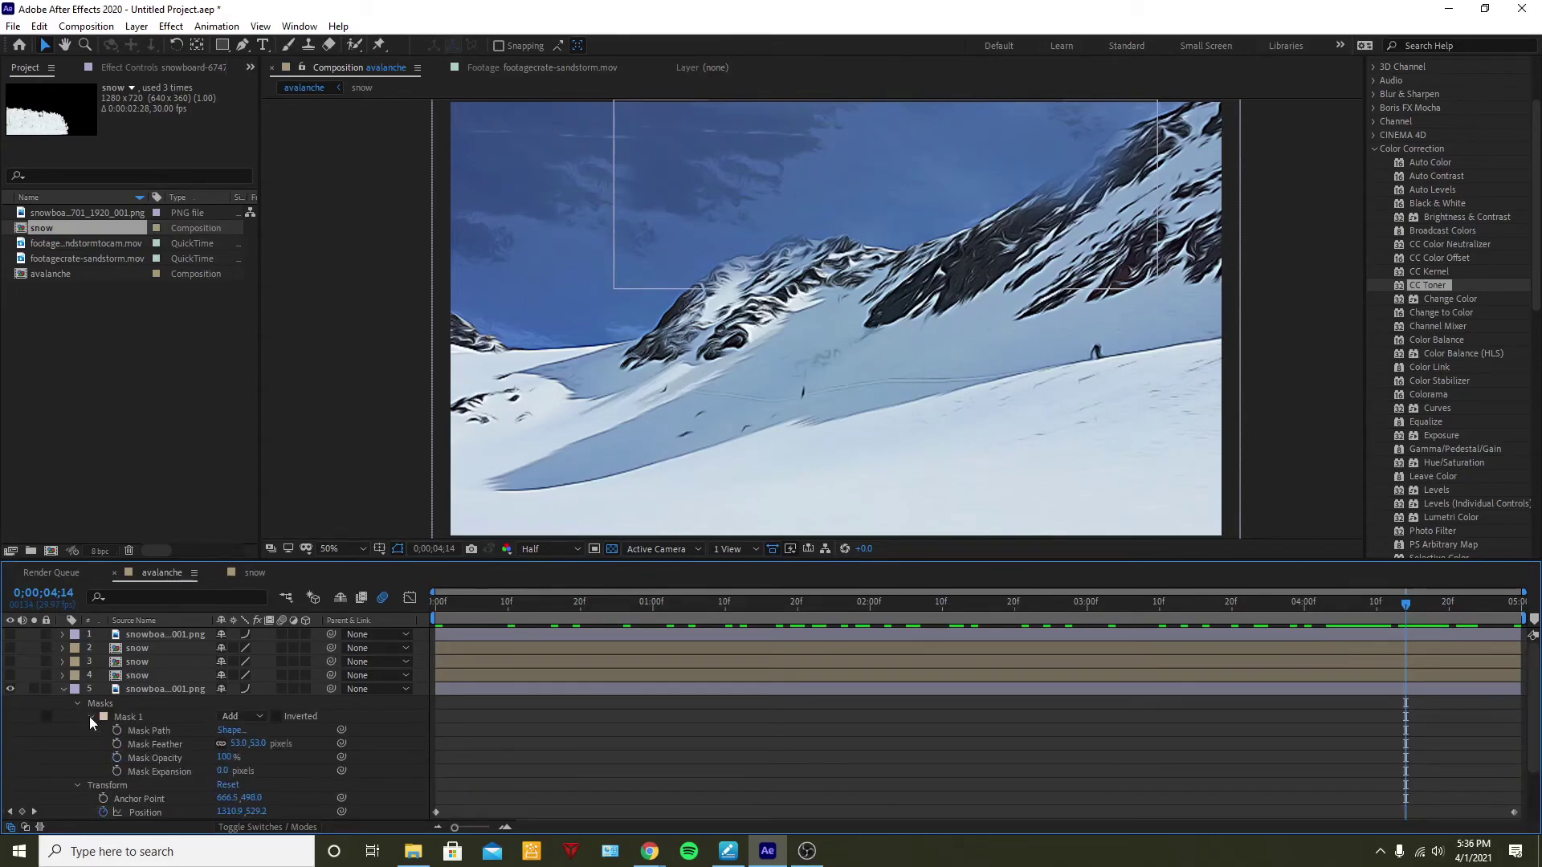
pyautogui.moveTo(279, 745); pyautogui.dragTo(228, 739)
pyautogui.press('Return')
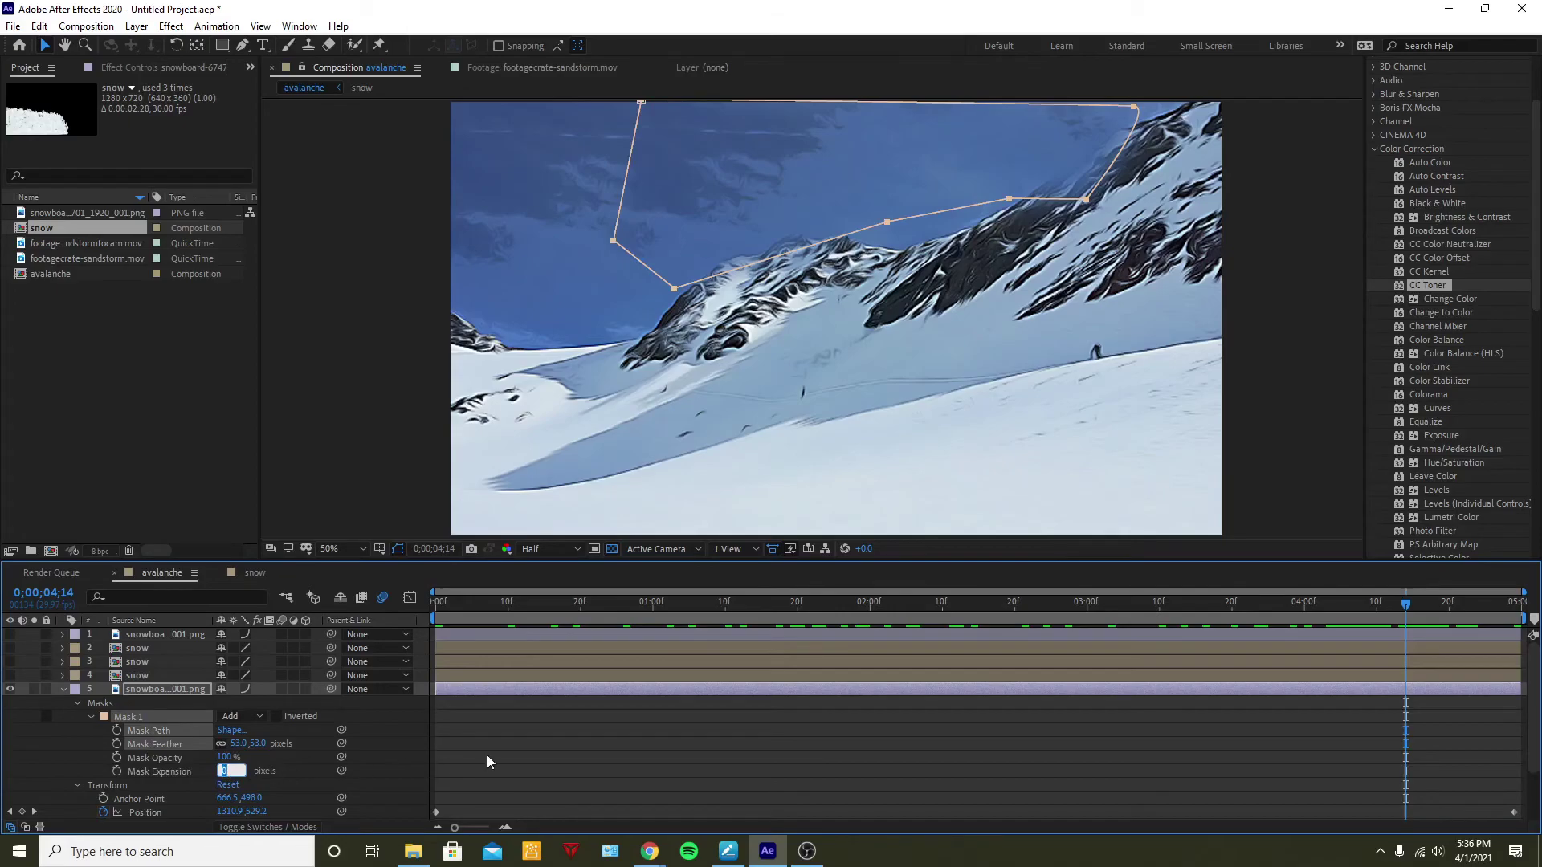
pyautogui.click(487, 755)
pyautogui.moveTo(222, 771); pyautogui.dragTo(319, 737)
pyautogui.moveTo(622, 603); pyautogui.dragTo(674, 683)
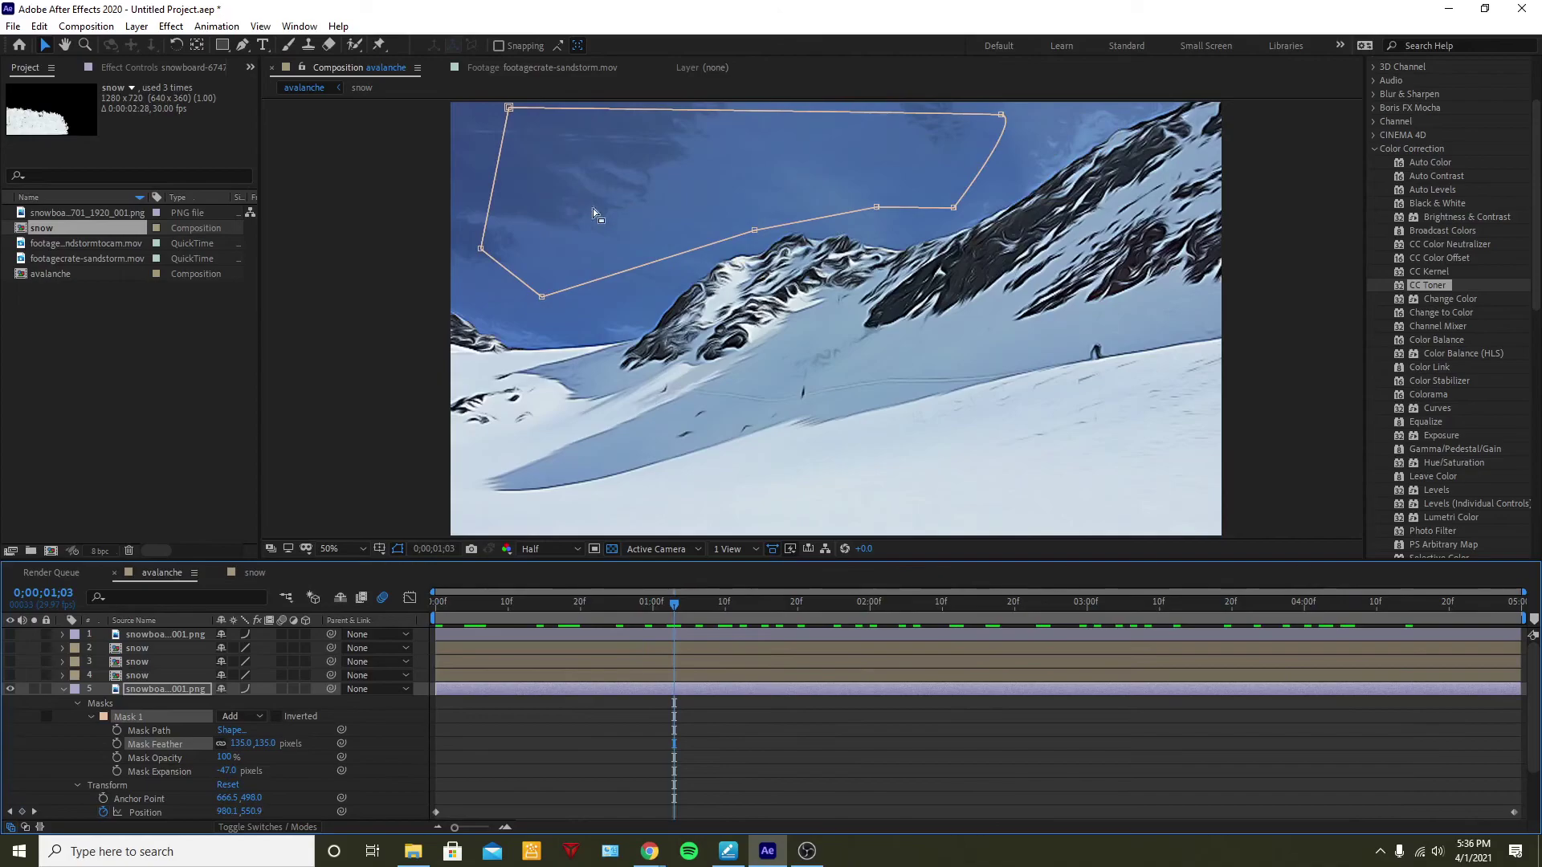
pyautogui.moveTo(494, 600); pyautogui.dragTo(435, 600)
# Clear the mask property selection and collapse layer 6's properties
pyautogui.scroll(-2, 145, 774)
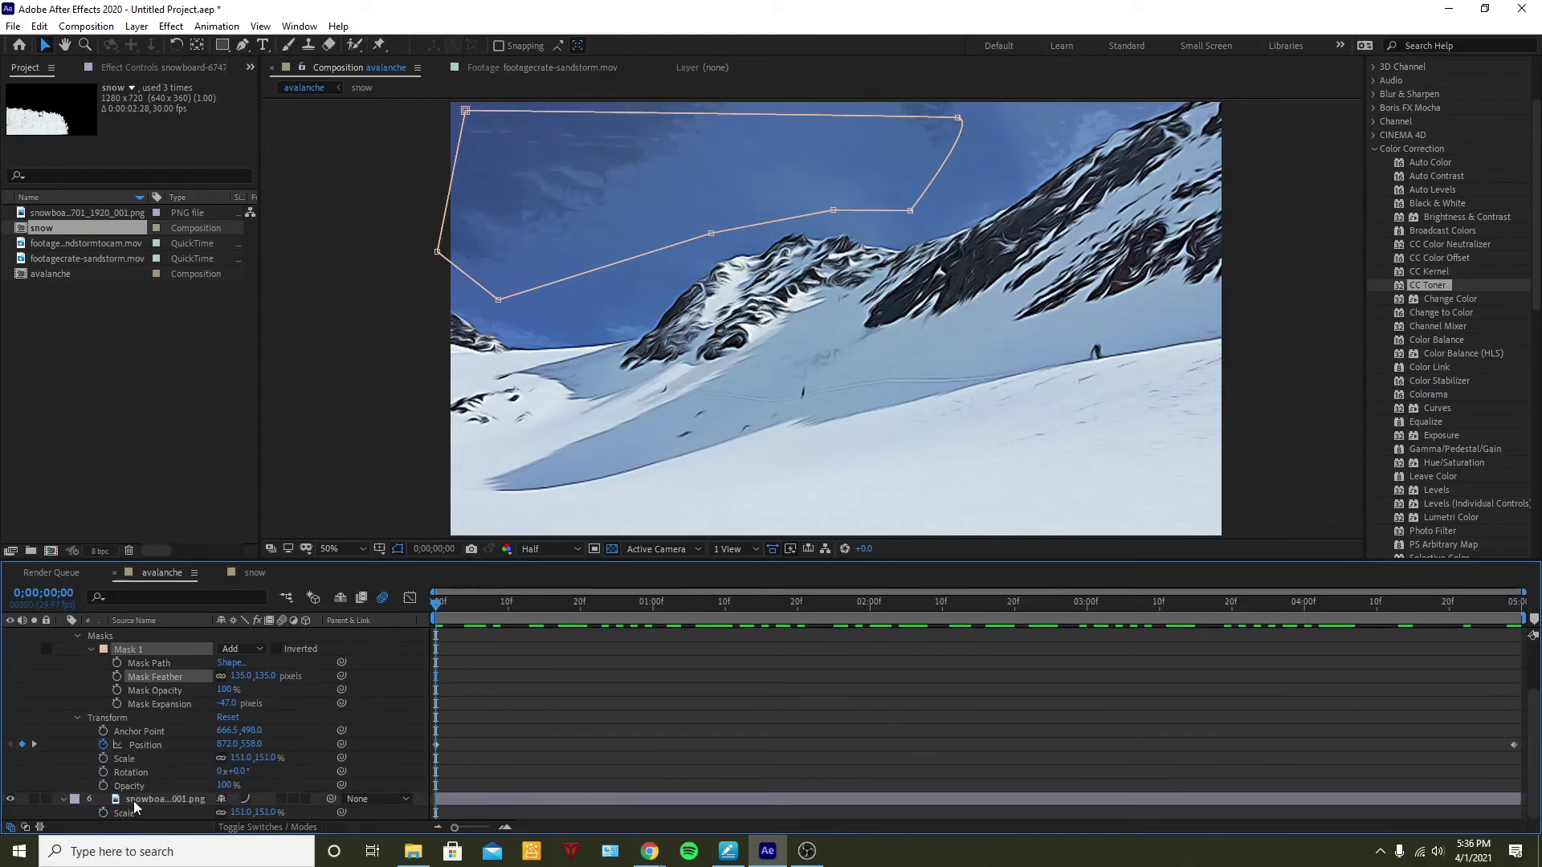
pyautogui.click(135, 802)
pyautogui.scroll(2, 134, 801)
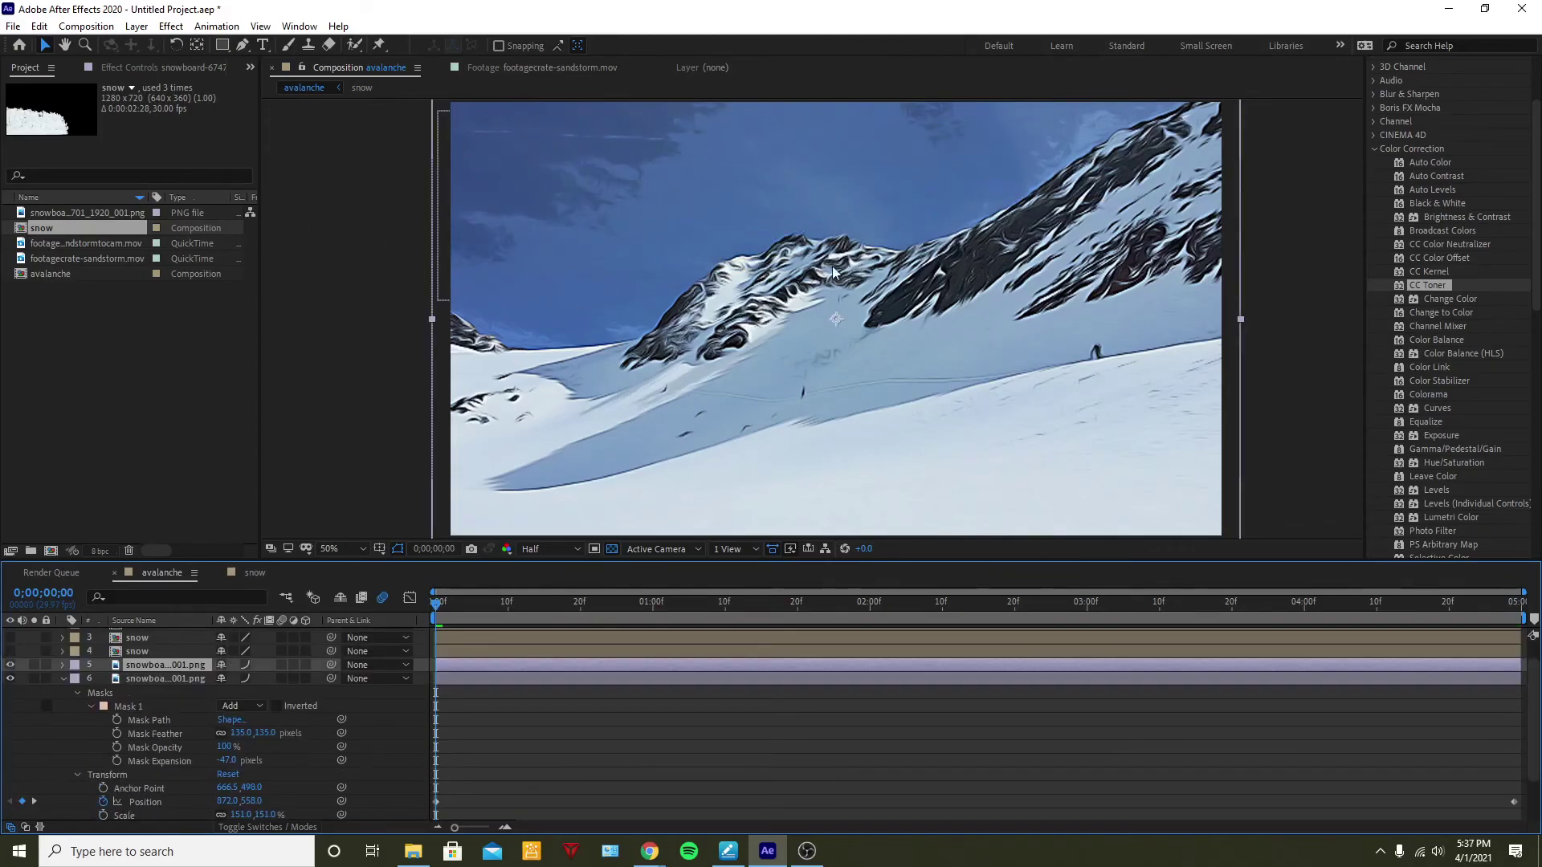
pyautogui.click(65, 678)
# Start a Pen mask at the ridge's left shoulder, adding points up along the ridge
pyautogui.click(243, 45)
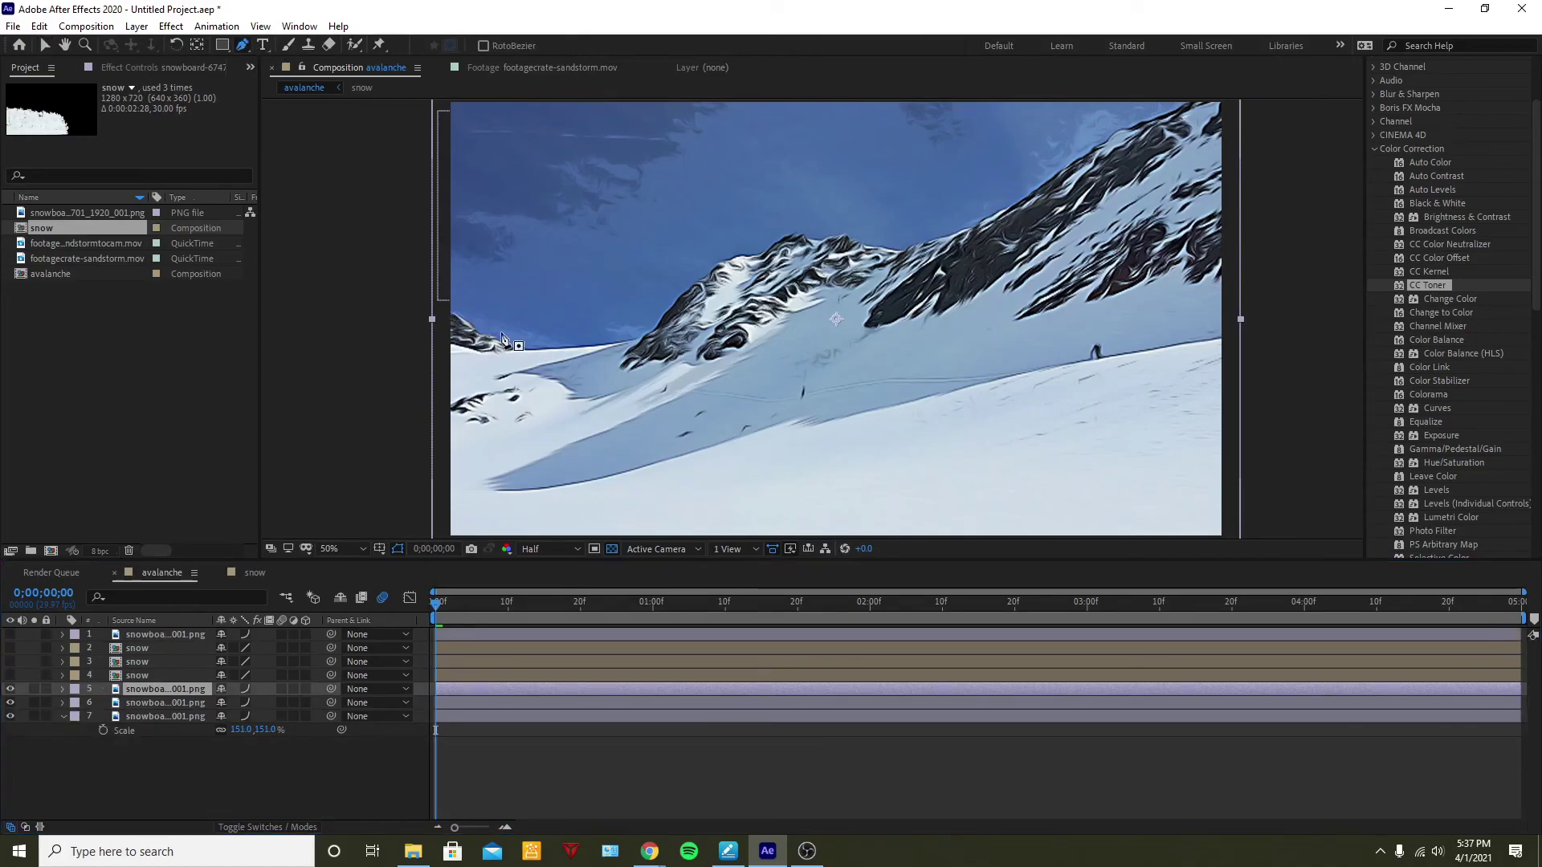
pyautogui.click(640, 338)
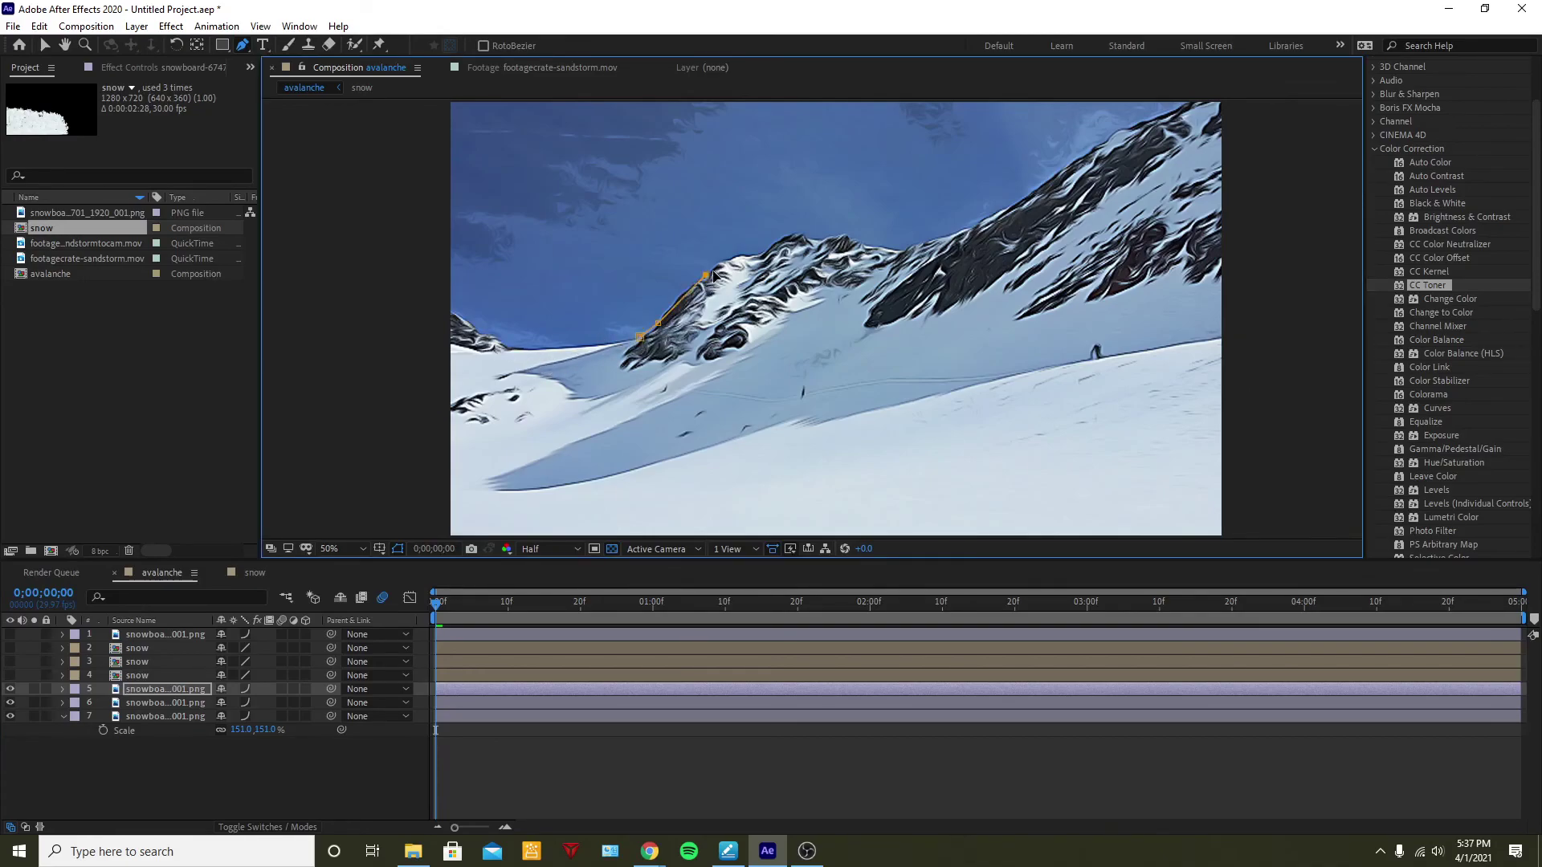
pyautogui.moveTo(713, 275); pyautogui.dragTo(725, 273)
pyautogui.click(746, 251)
pyautogui.moveTo(793, 231); pyautogui.dragTo(832, 225)
pyautogui.click(850, 233)
pyautogui.click(903, 248)
pyautogui.click(968, 226)
pyautogui.click(1021, 194)
# Extend the mask to the top-right corner, down the right edge, and close it along the slope
pyautogui.click(1089, 148)
pyautogui.click(1132, 120)
pyautogui.click(1176, 103)
pyautogui.click(1244, 105)
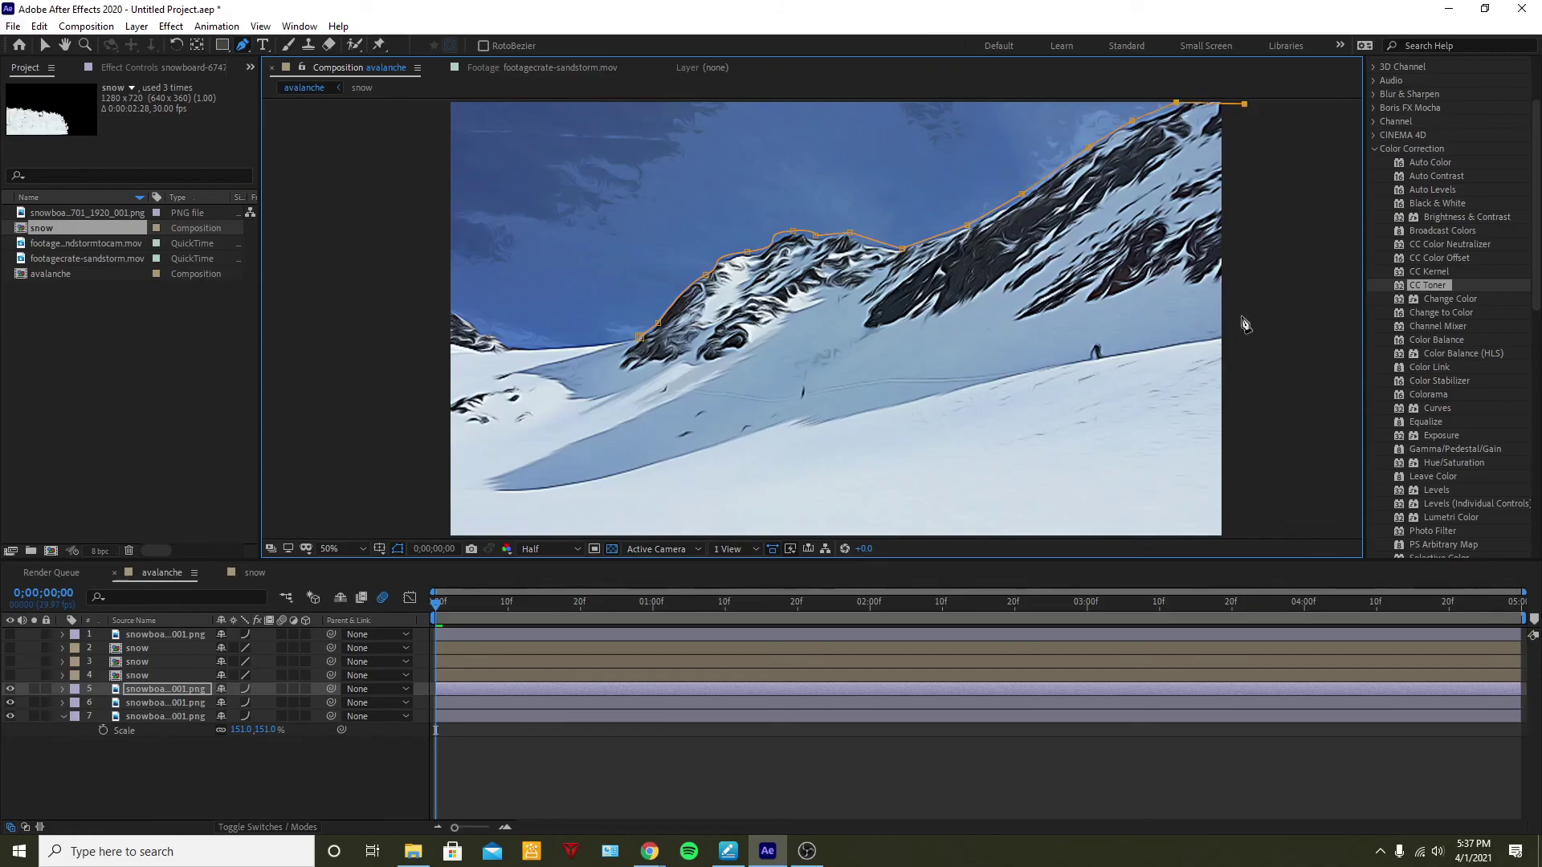
pyautogui.click(1241, 316)
pyautogui.click(682, 347)
pyautogui.click(639, 336)
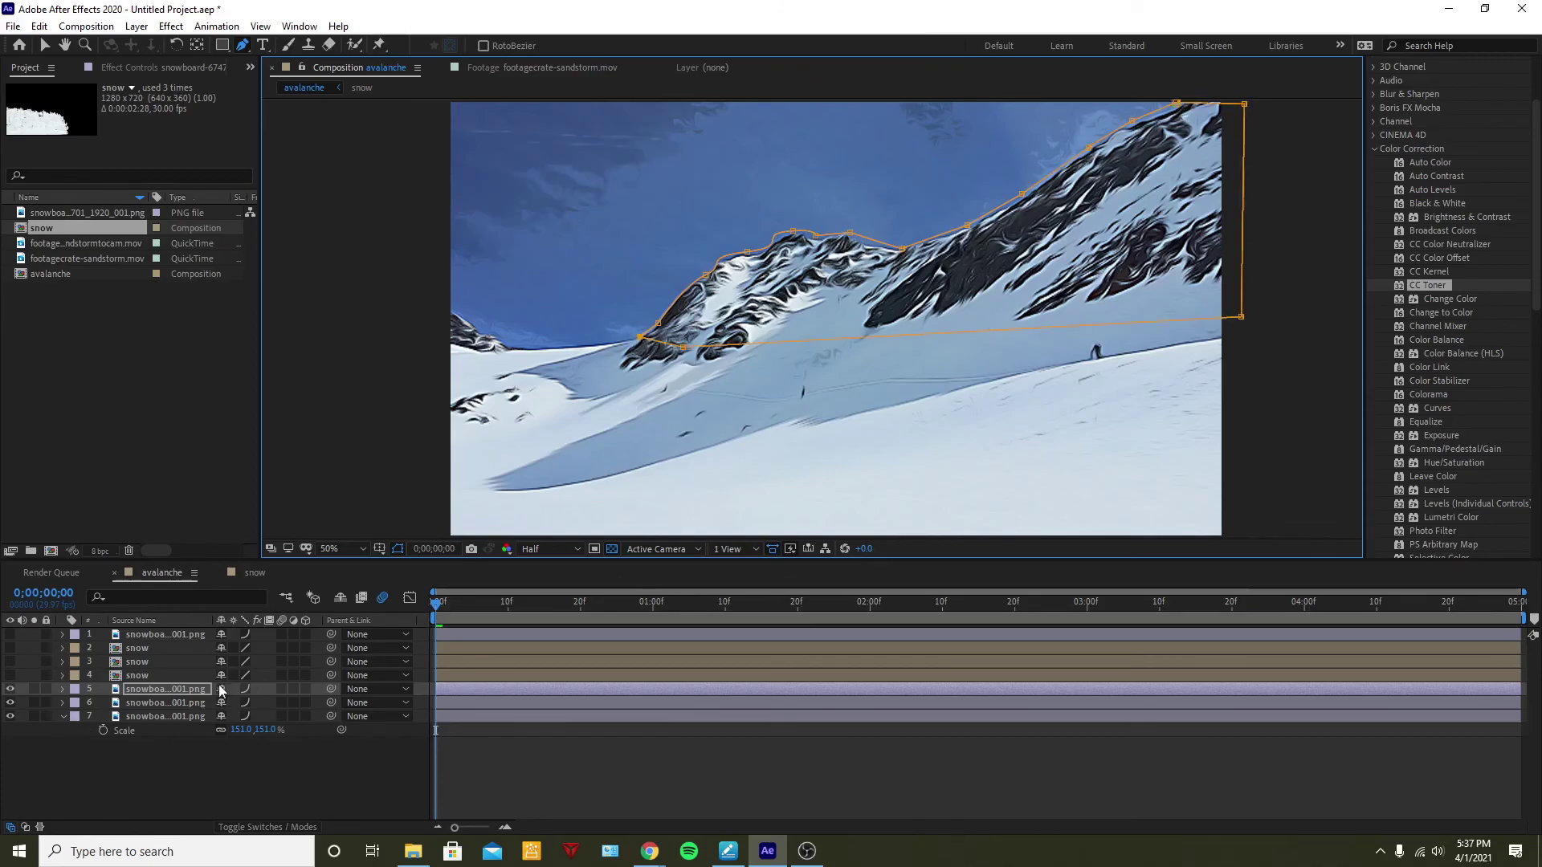
pyautogui.moveTo(445, 614); pyautogui.dragTo(1514, 546)
# Preview the animation briefly from the first frame
pyautogui.press('Home')
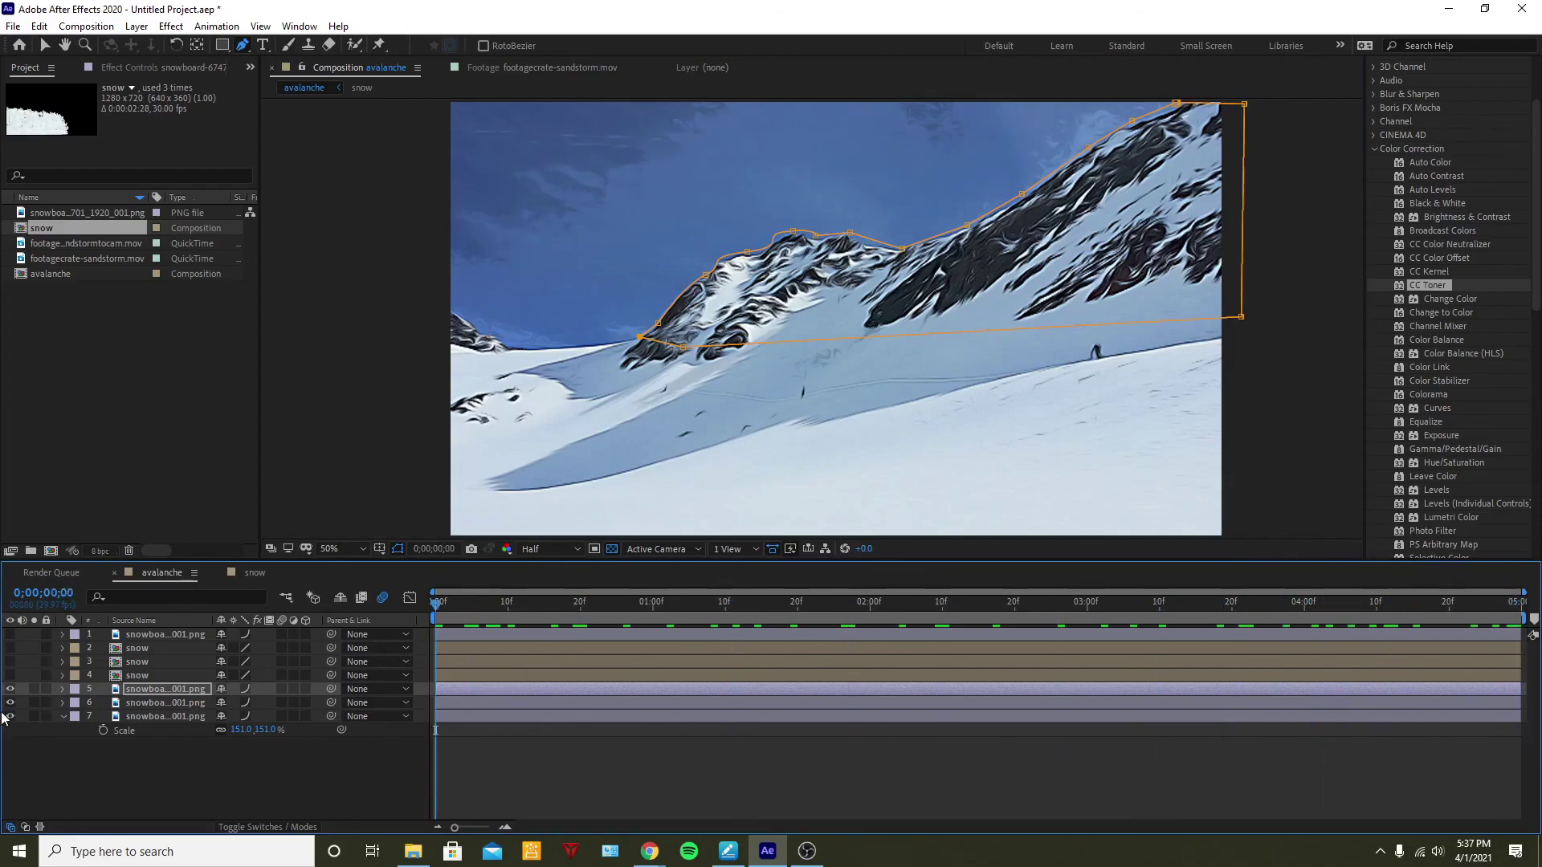
pyautogui.click(526, 744)
pyautogui.press('space')
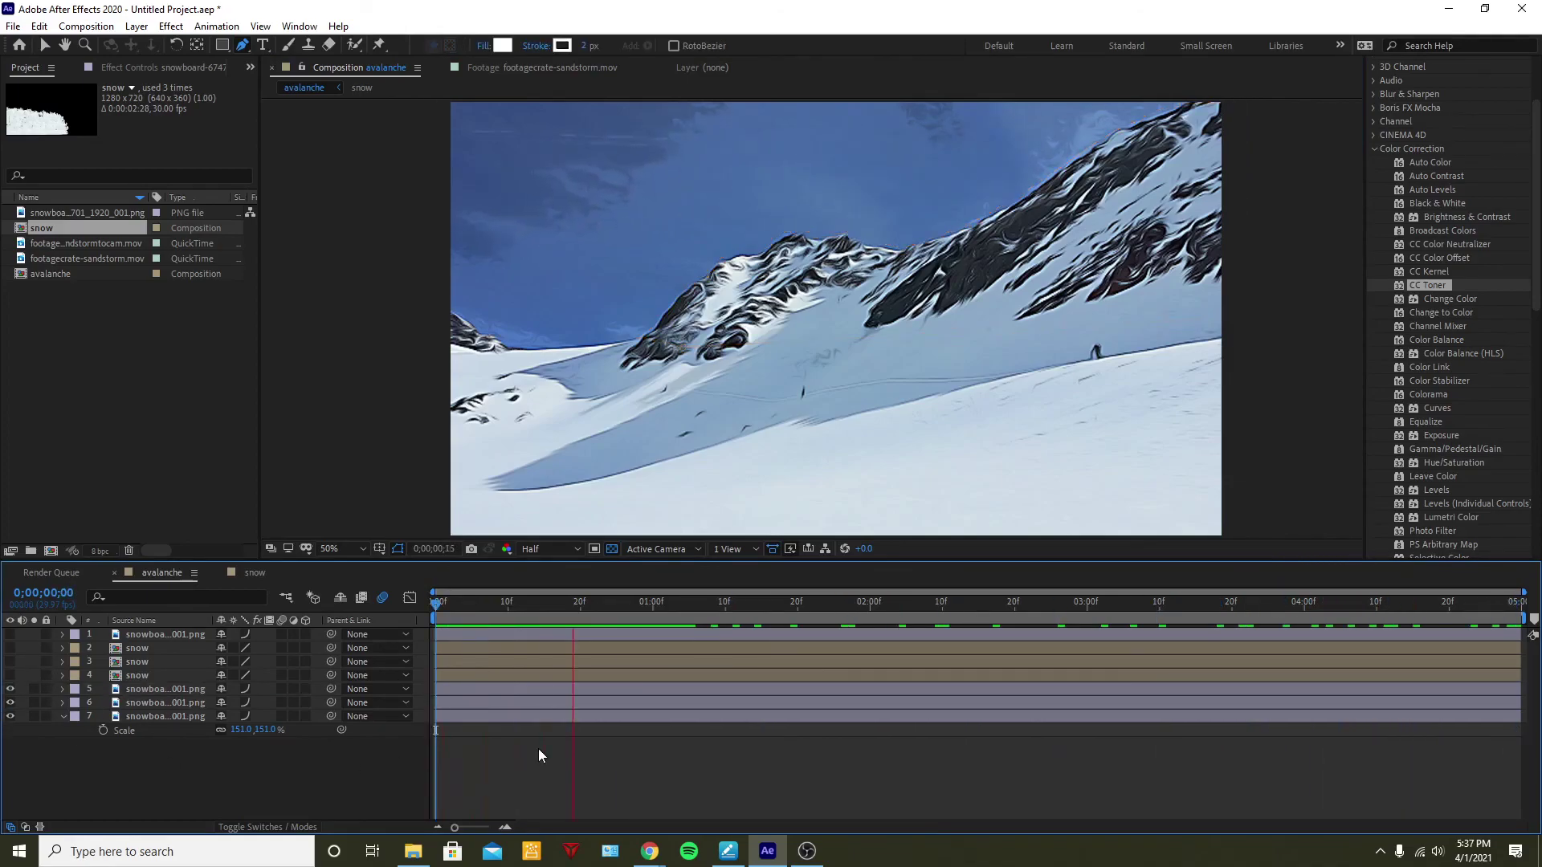
pyautogui.press('space')
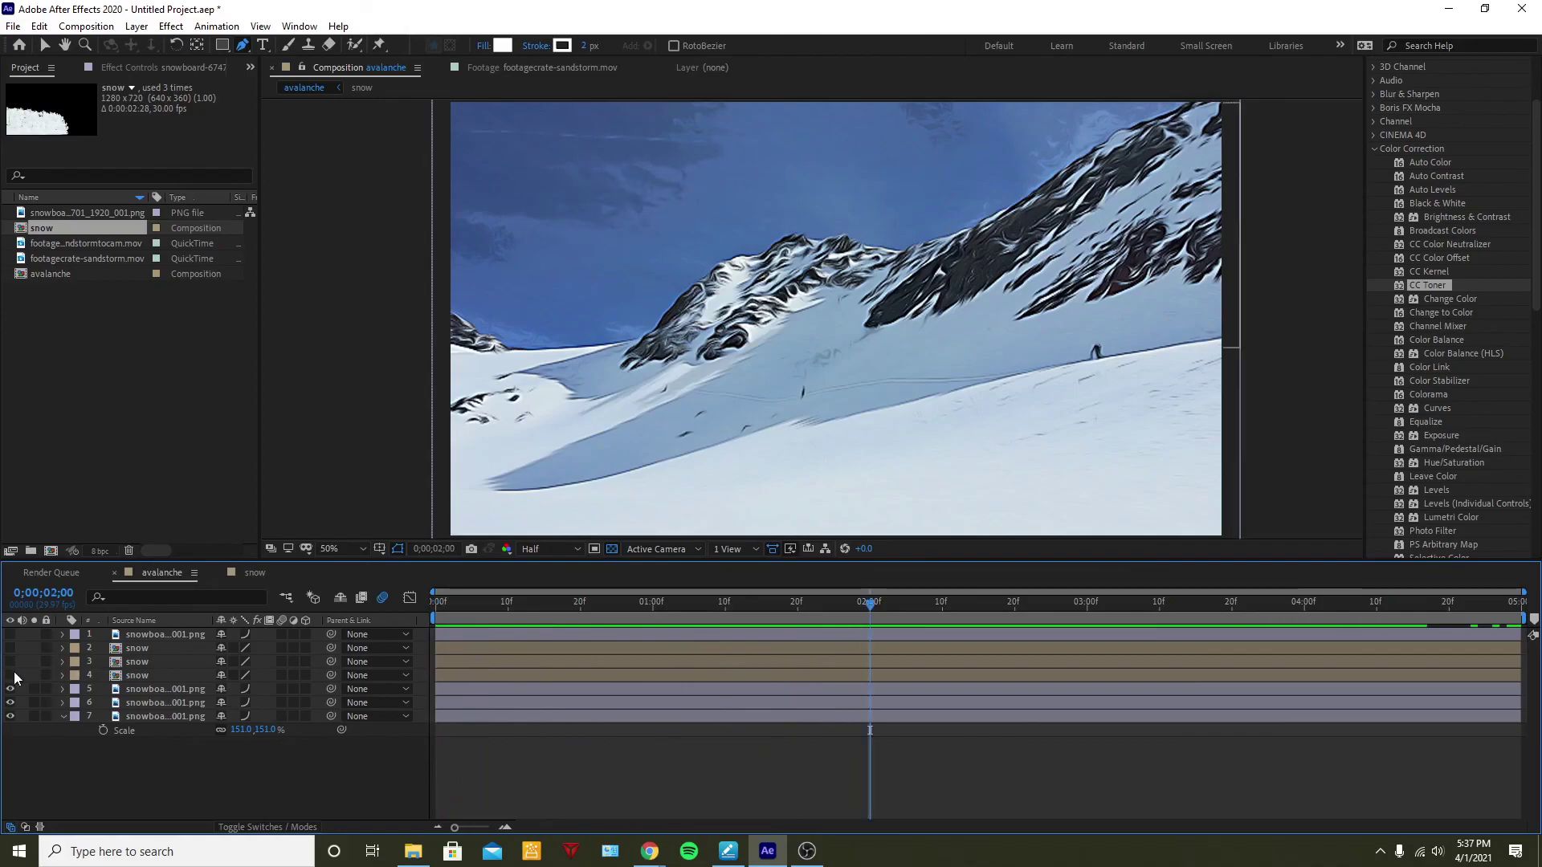
# Show snow-cloud layers 4, 3, 2 and 1 and play the avalanche from the start
pyautogui.click(11, 675)
pyautogui.click(11, 661)
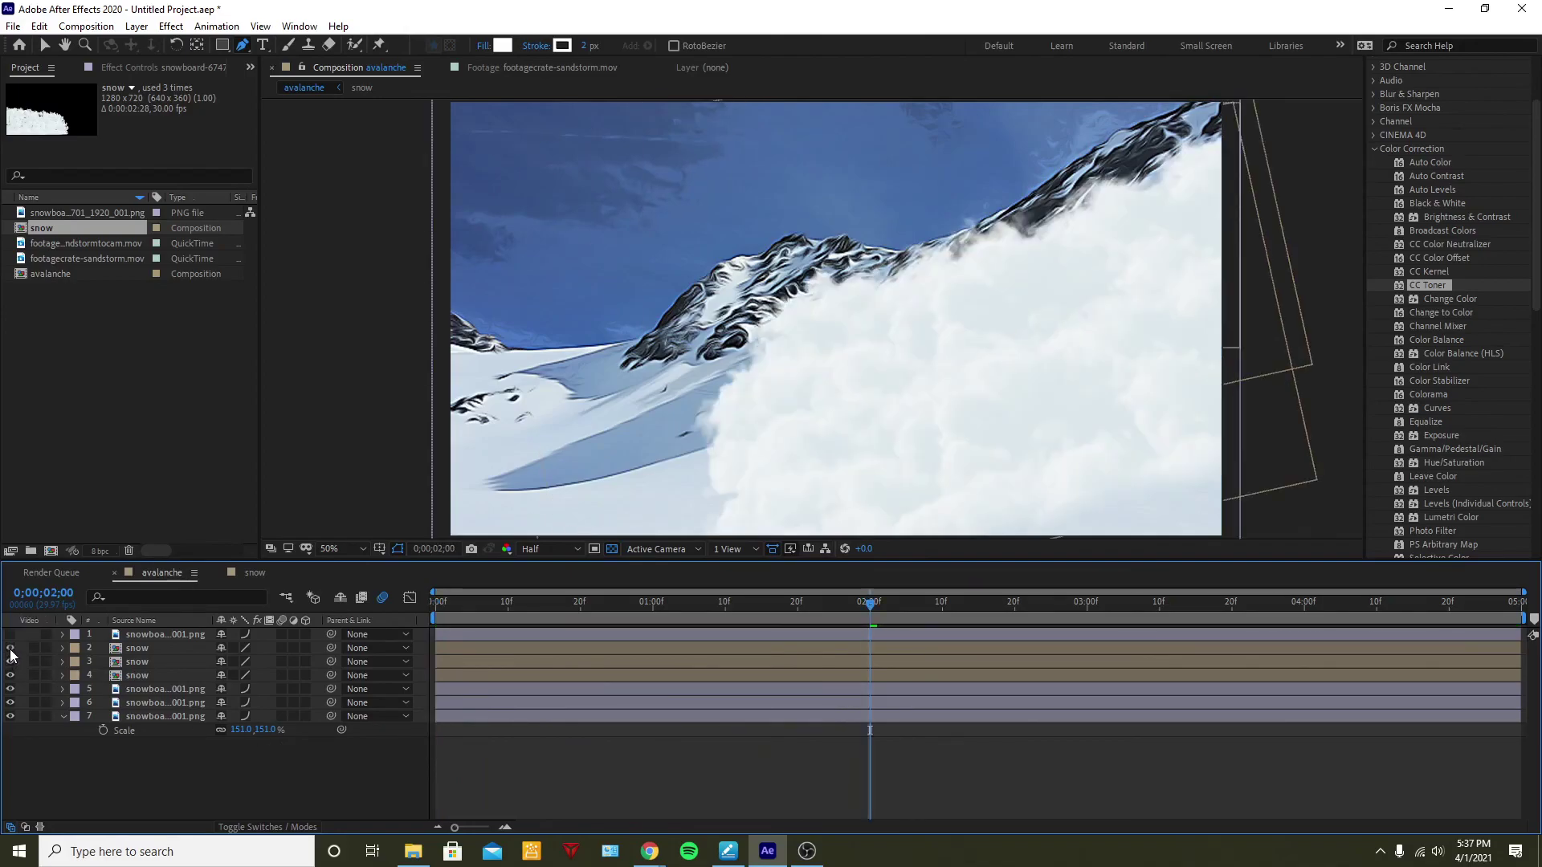
pyautogui.click(10, 648)
pyautogui.click(10, 633)
pyautogui.press('space')
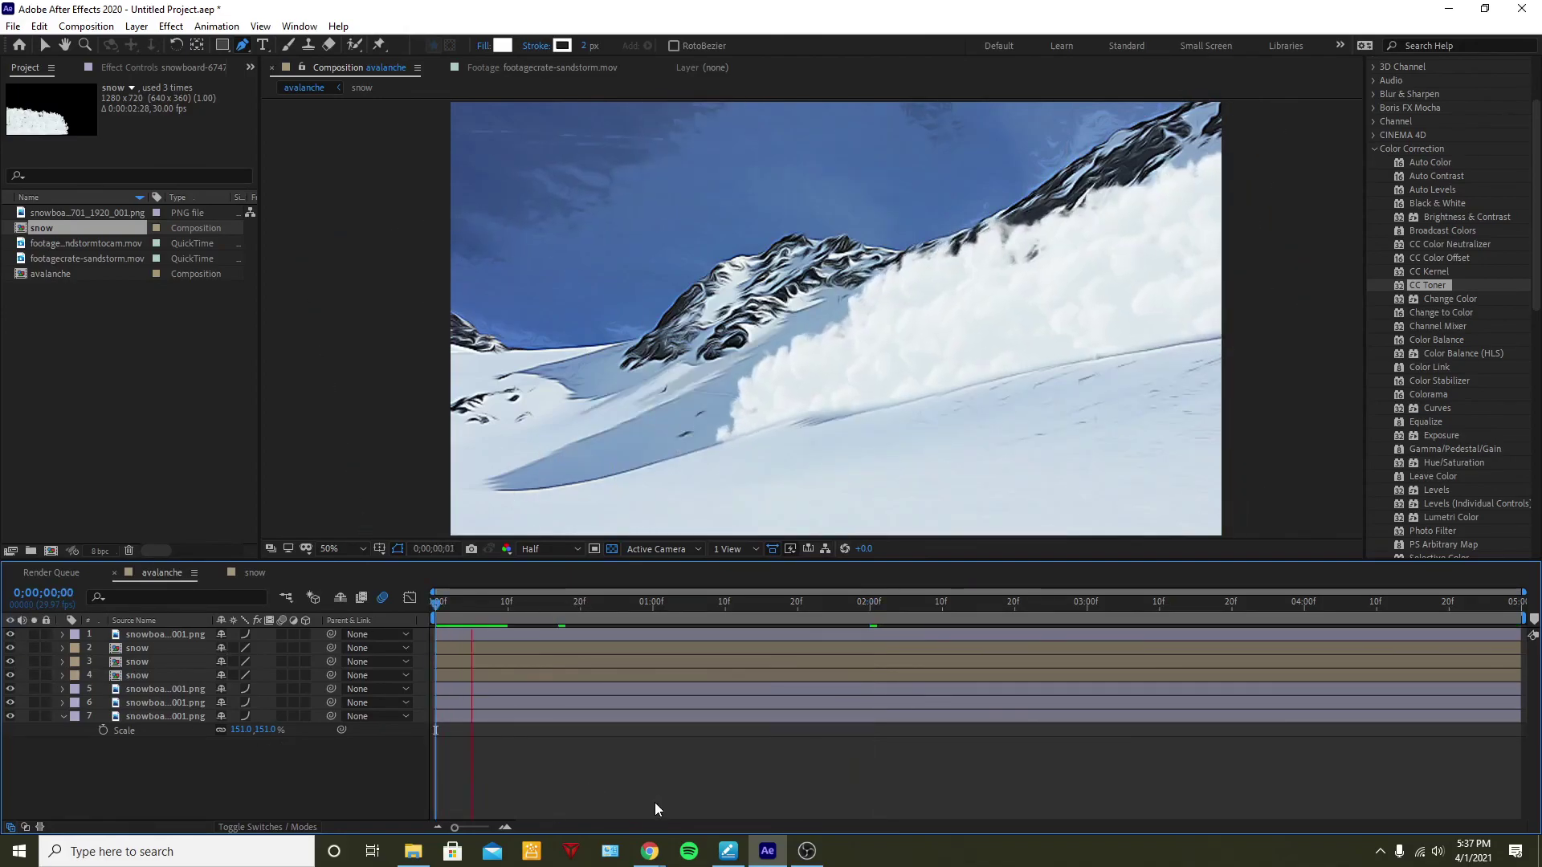